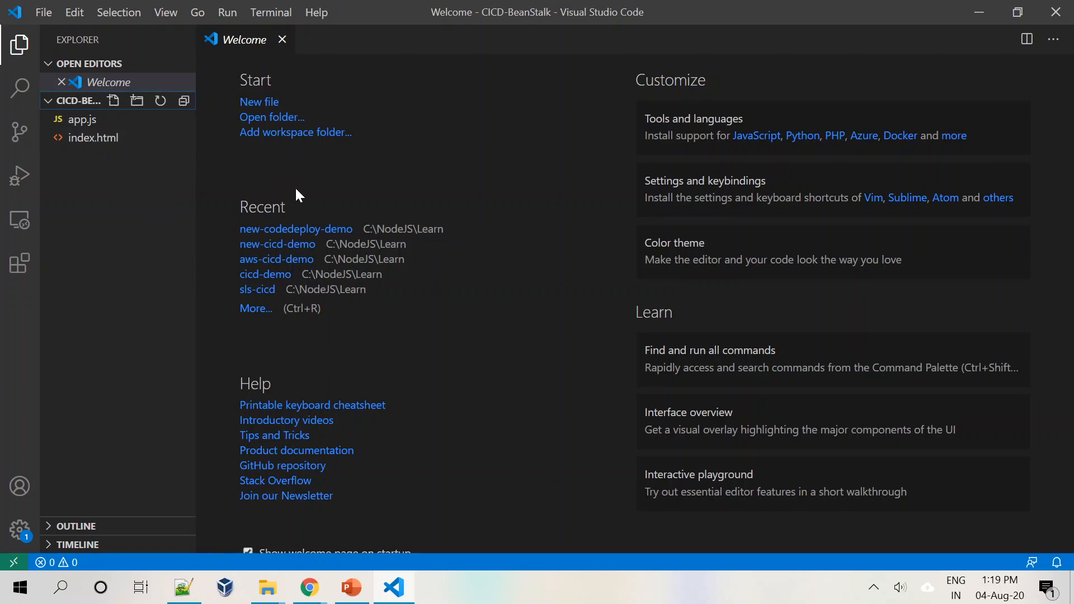
Open app.js and examine the server code, including the line that reads index.html.
{"action": "left_click", "coordinate": [90, 119]}
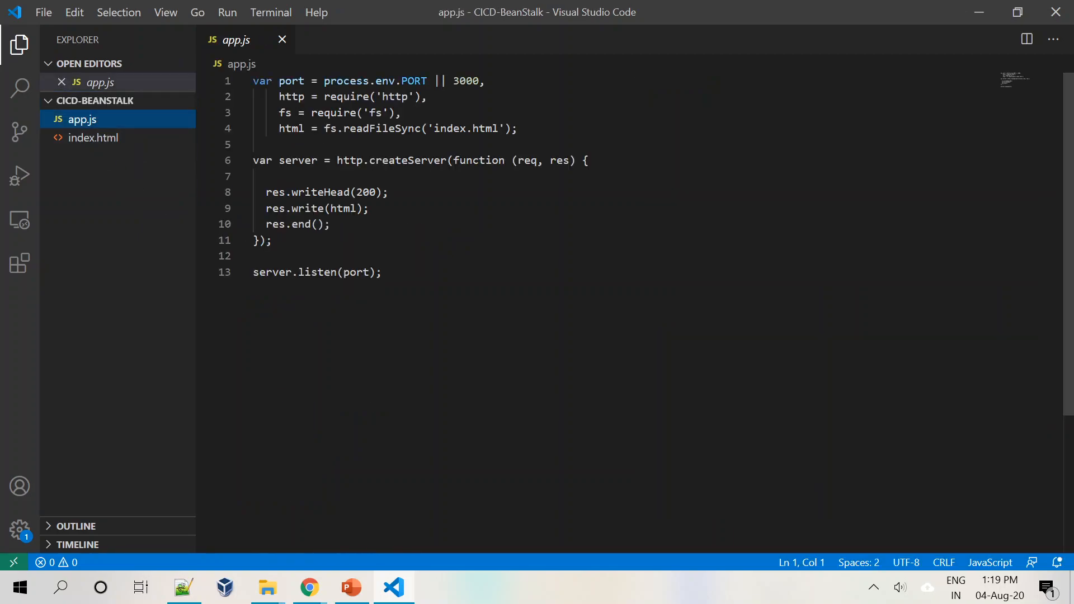
{"action": "left_click", "coordinate": [383, 272]}
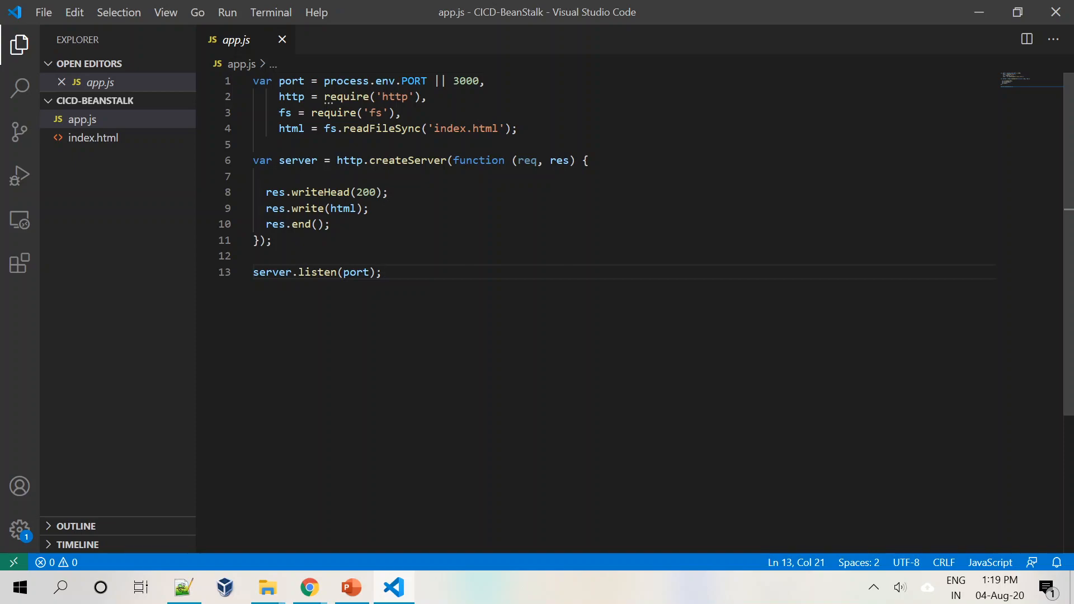
{"action": "left_click", "coordinate": [437, 128]}
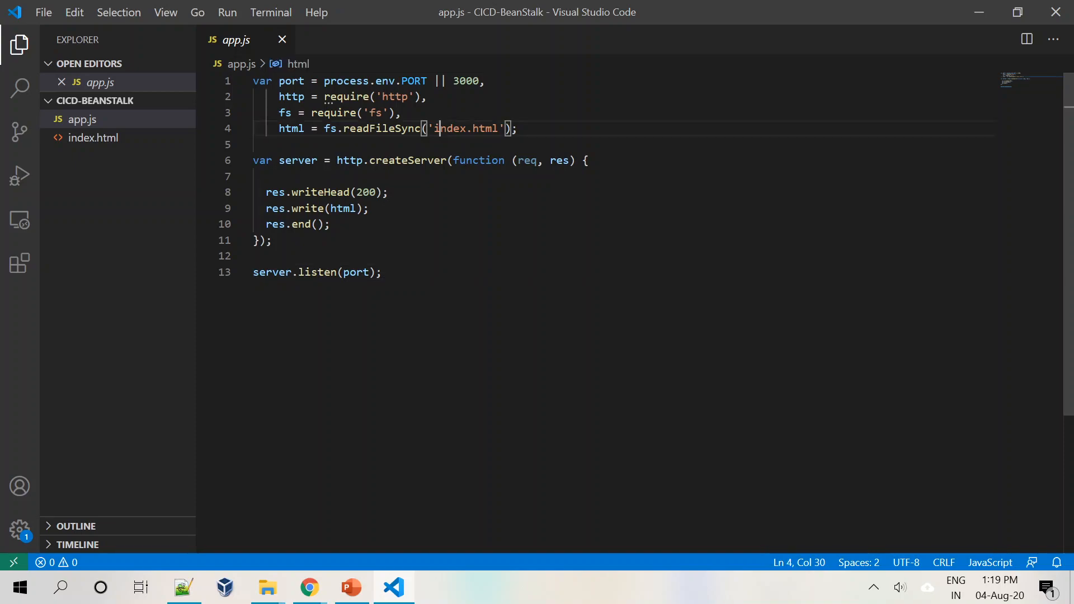
Delete the entire h2 thank-you heading from index.html, keeping the h1 heading, and save the file.
{"action": "left_click", "coordinate": [106, 140]}
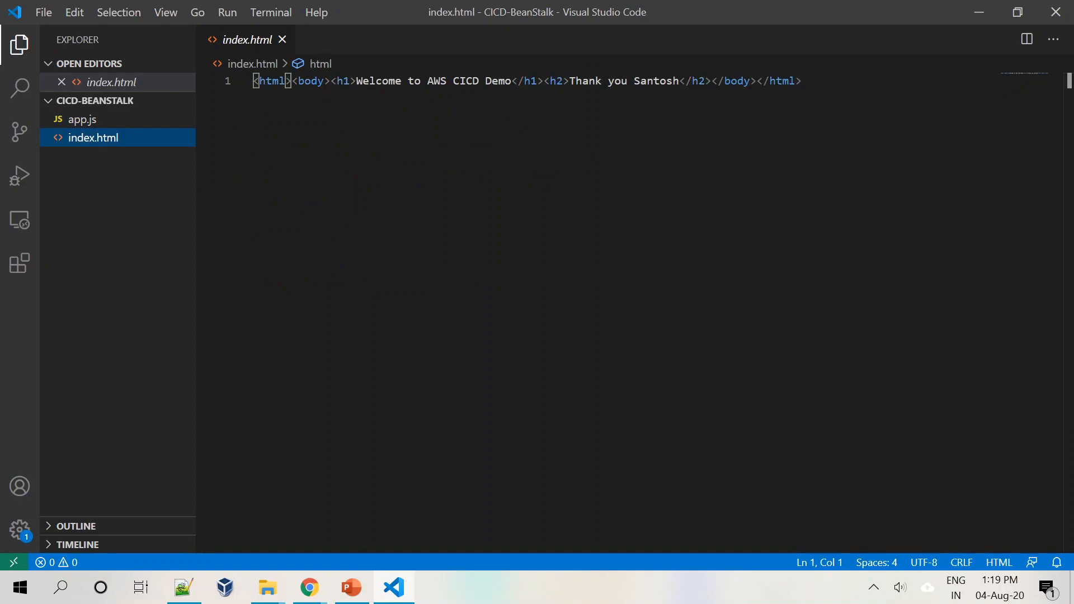
{"action": "left_click", "coordinate": [759, 80]}
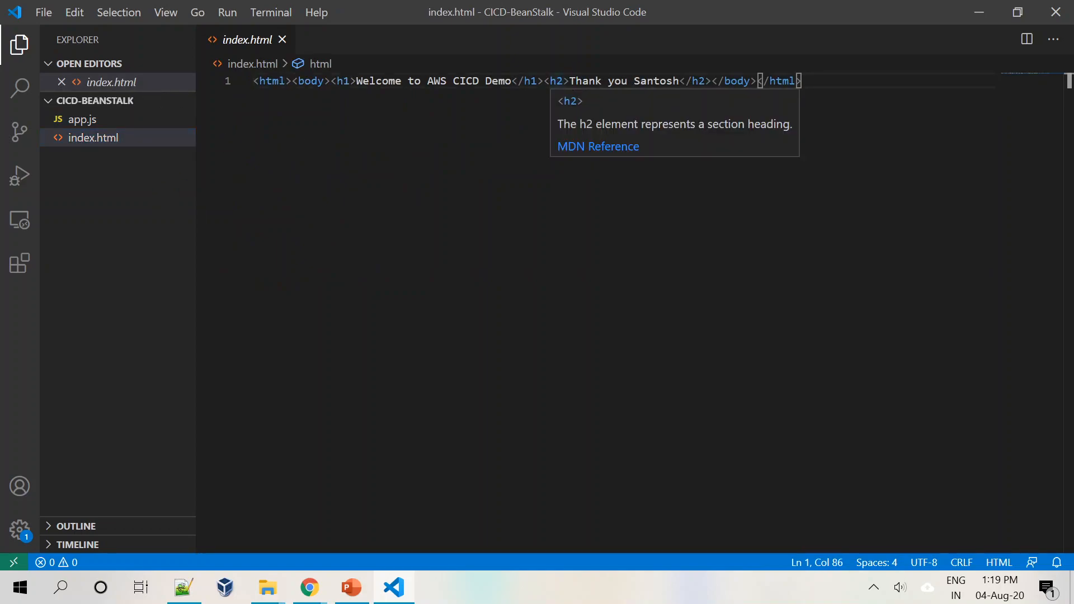
{"action": "left_click_drag", "start_coordinate": [570, 81], "coordinate": [633, 80]}
{"action": "left_click", "coordinate": [544, 80]}
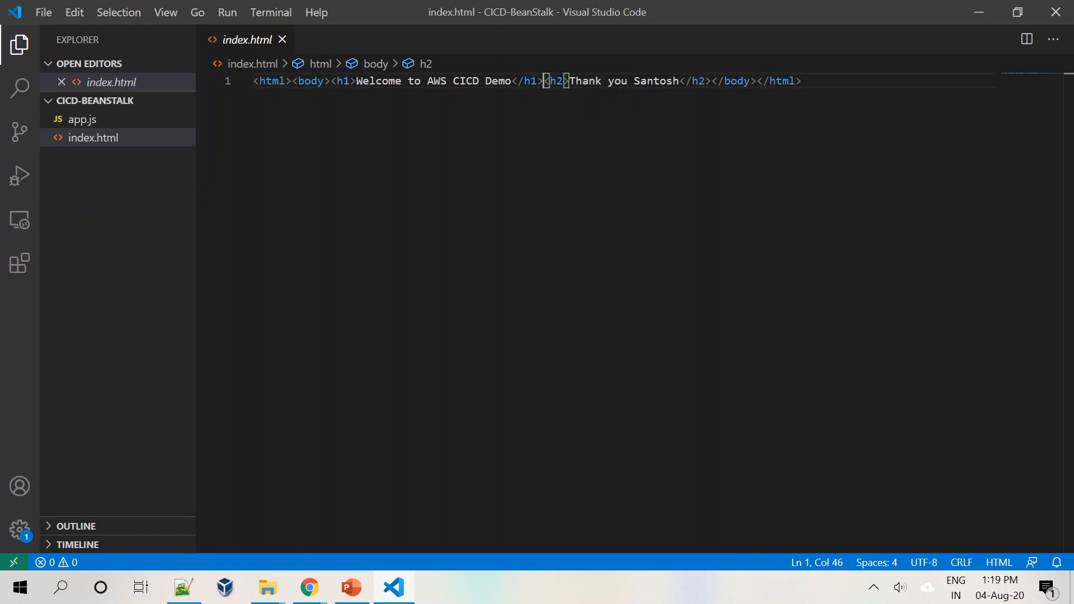
{"action": "left_click_drag", "start_coordinate": [544, 80], "coordinate": [713, 80]}
{"action": "key", "text": "BackSpace"}
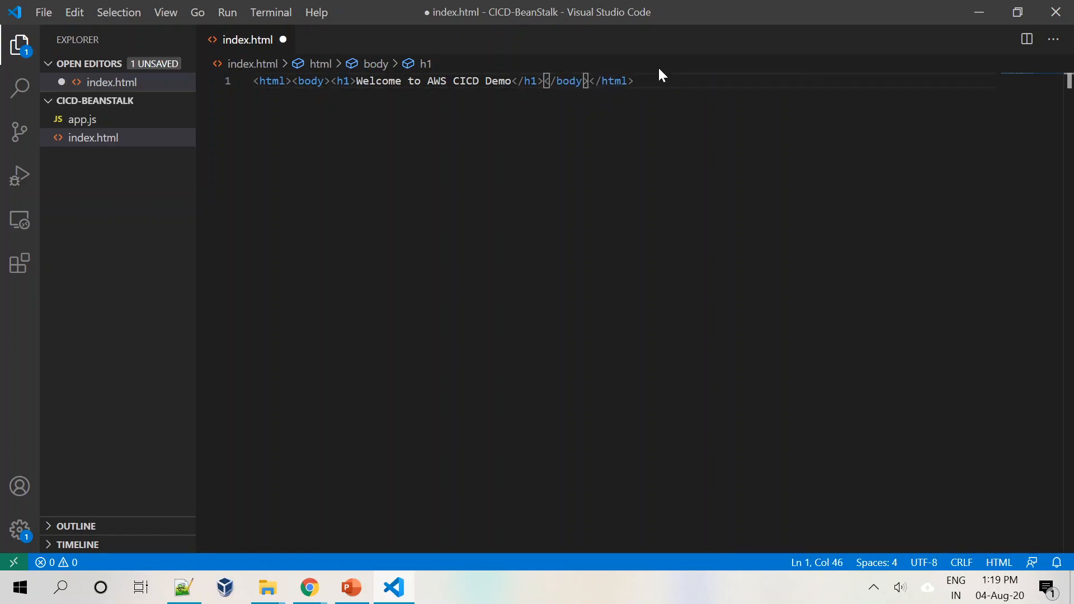
{"action": "left_click", "coordinate": [596, 93]}
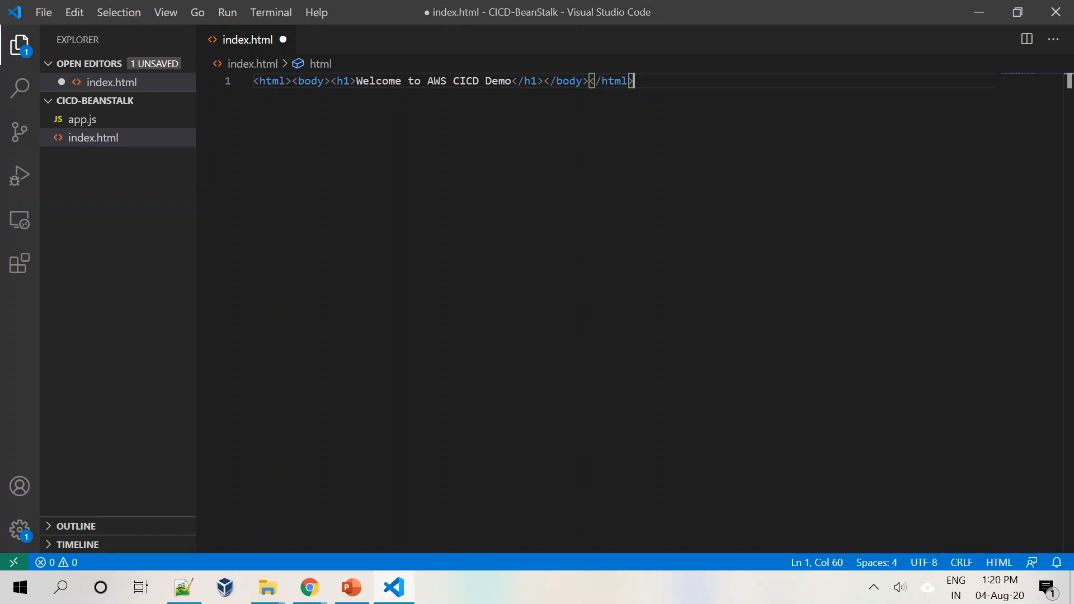
{"action": "key", "text": "ctrl+s"}
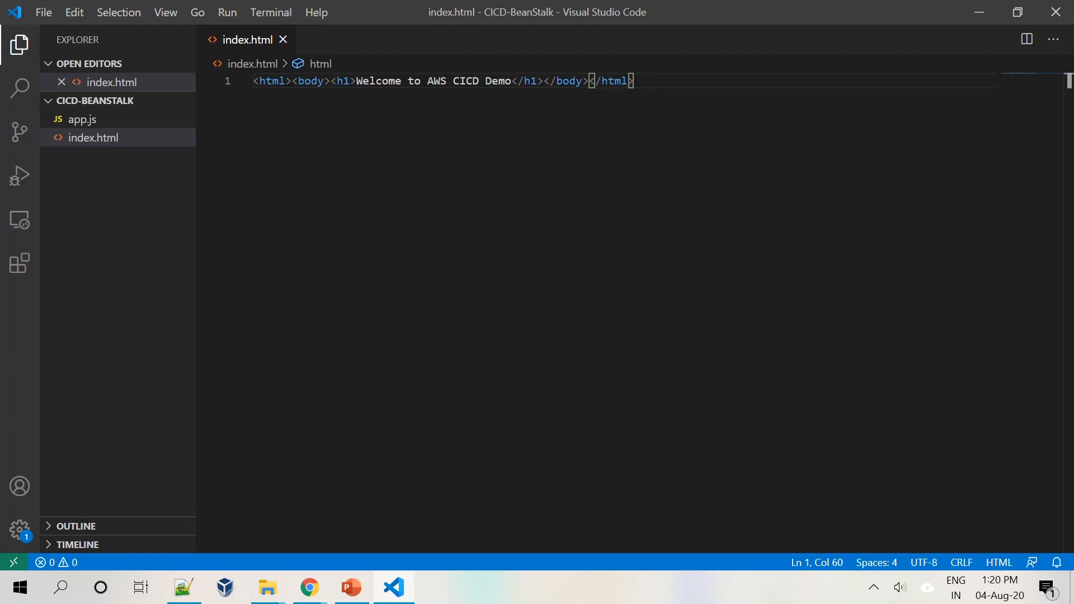
Review app.js, return to index.html, and open a new terminal in the project folder.
{"action": "left_click", "coordinate": [91, 124]}
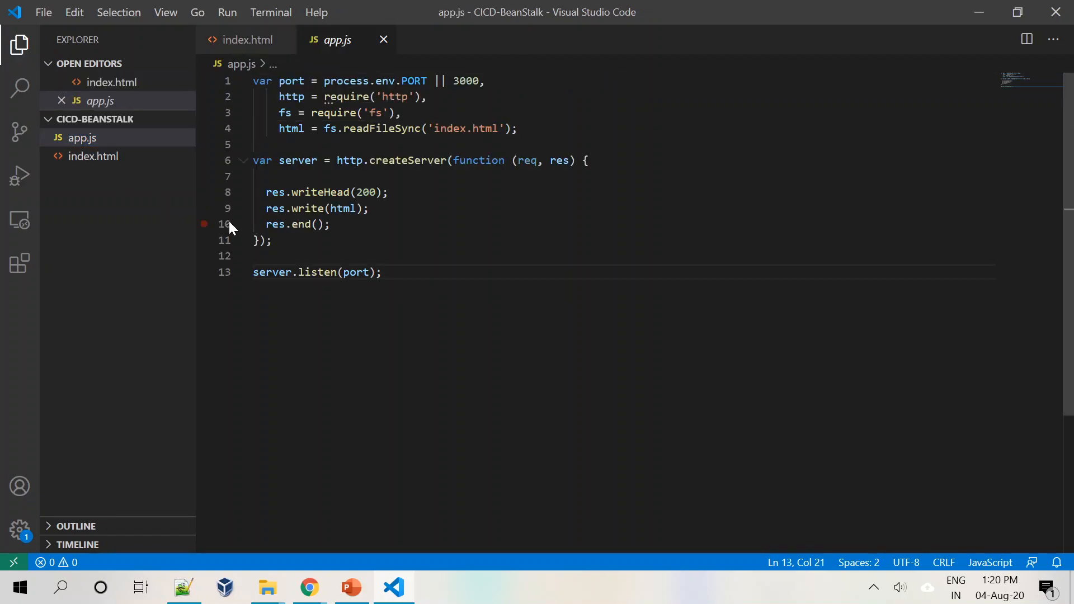
{"action": "left_click", "coordinate": [108, 159]}
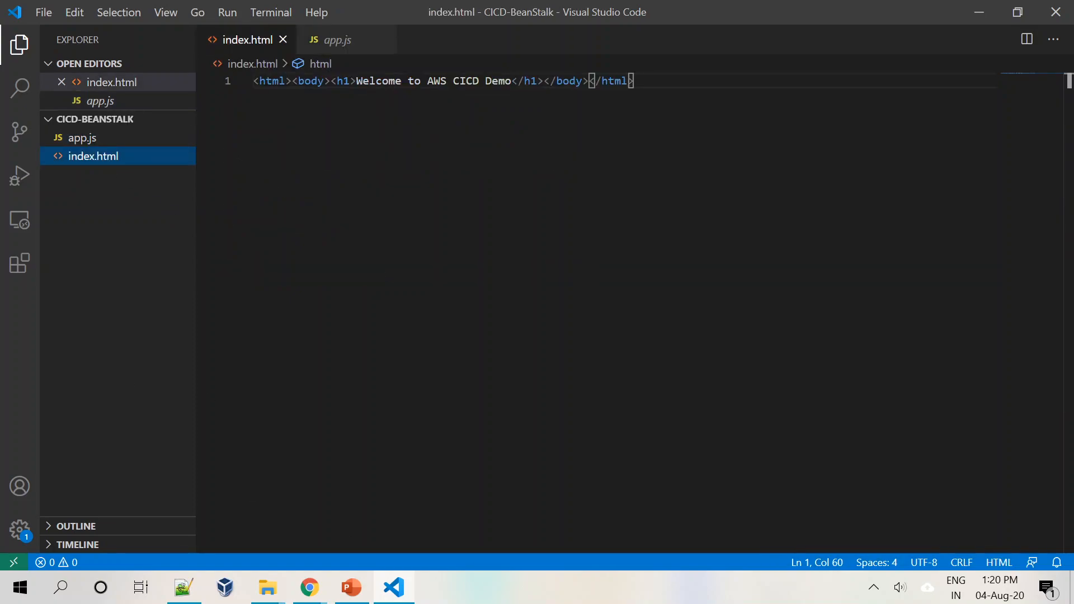
{"action": "left_click", "coordinate": [253, 7]}
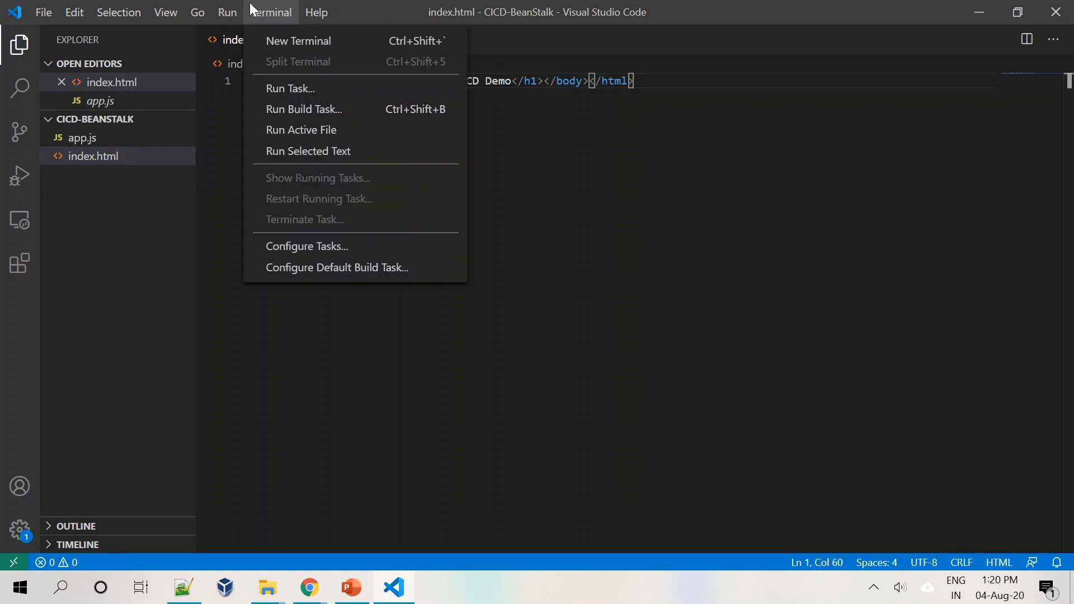
{"action": "left_click", "coordinate": [286, 44]}
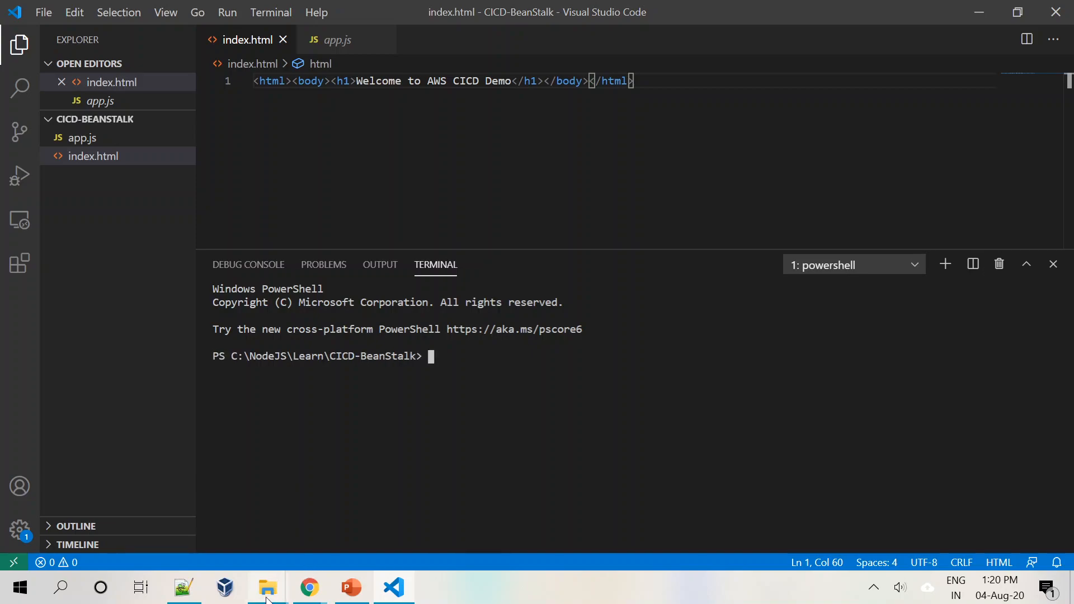
Switch to Chrome, search for "git for windows", view the Git SCM download page, and close it.
{"action": "mouse_move", "coordinate": [313, 596]}
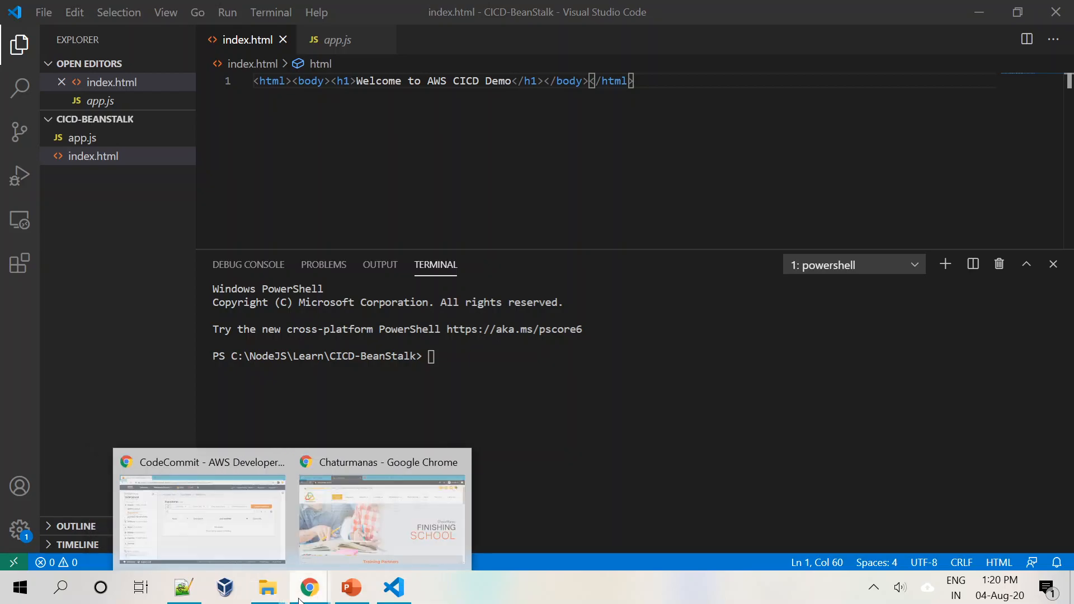
{"action": "left_click", "coordinate": [207, 509]}
{"action": "left_click", "coordinate": [227, 14]}
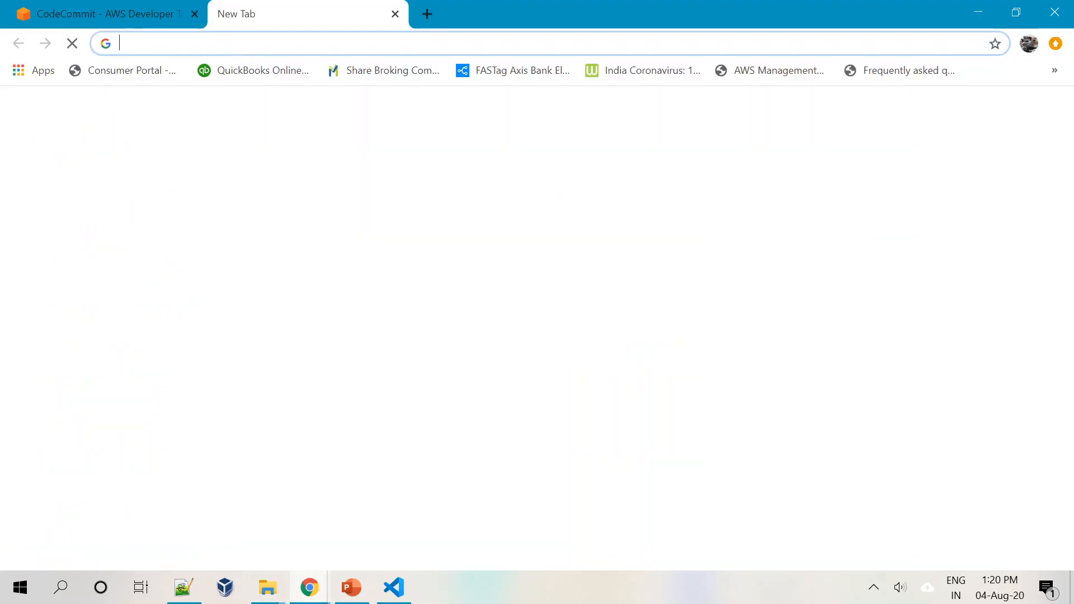
{"action": "type", "text": "git"}
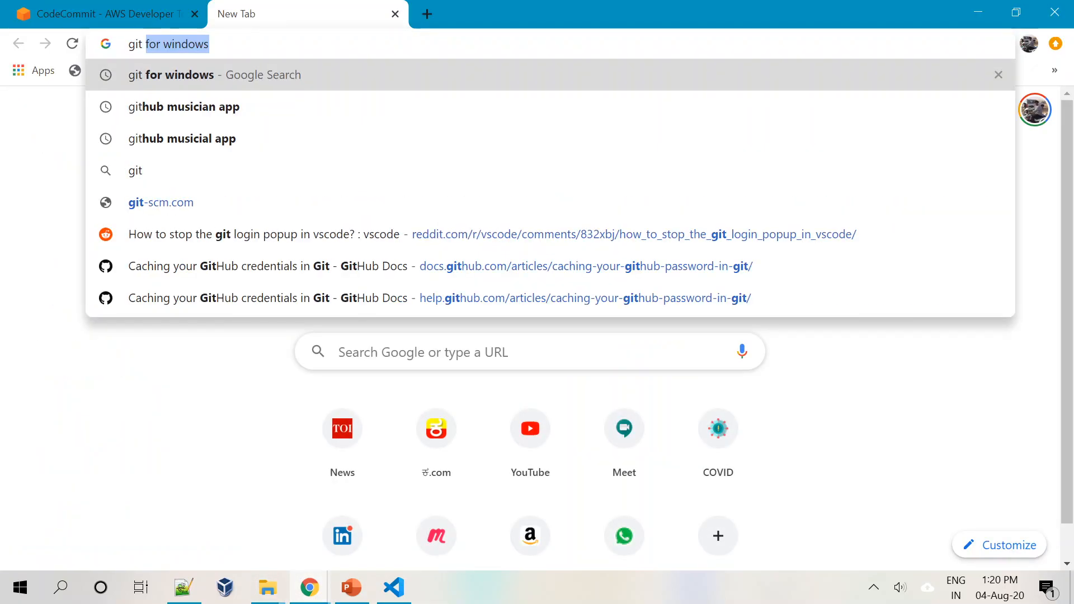
{"action": "key", "text": "Return"}
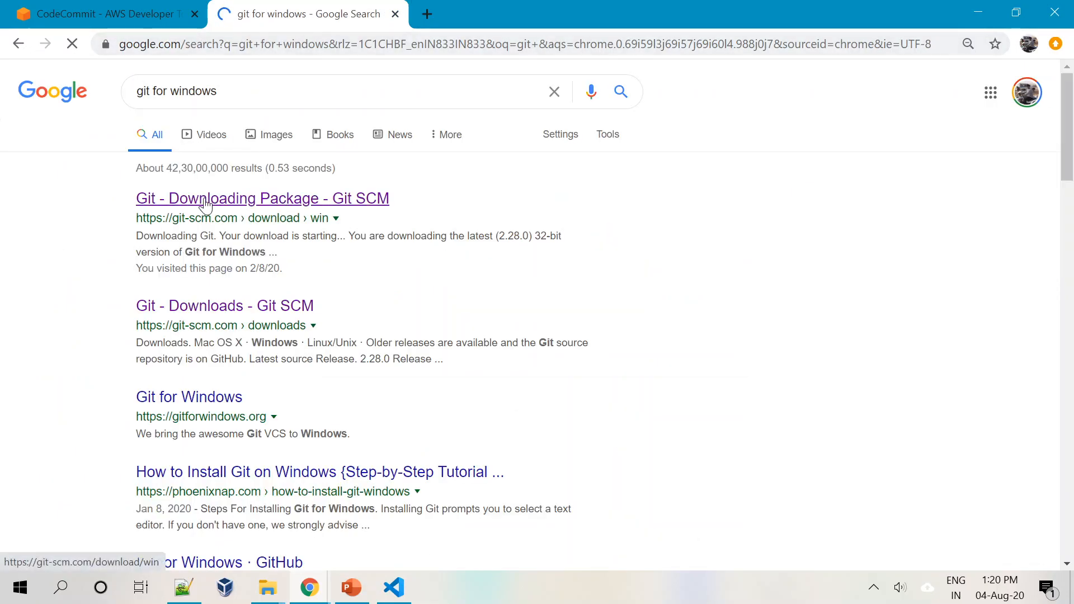
{"action": "left_click", "coordinate": [206, 203]}
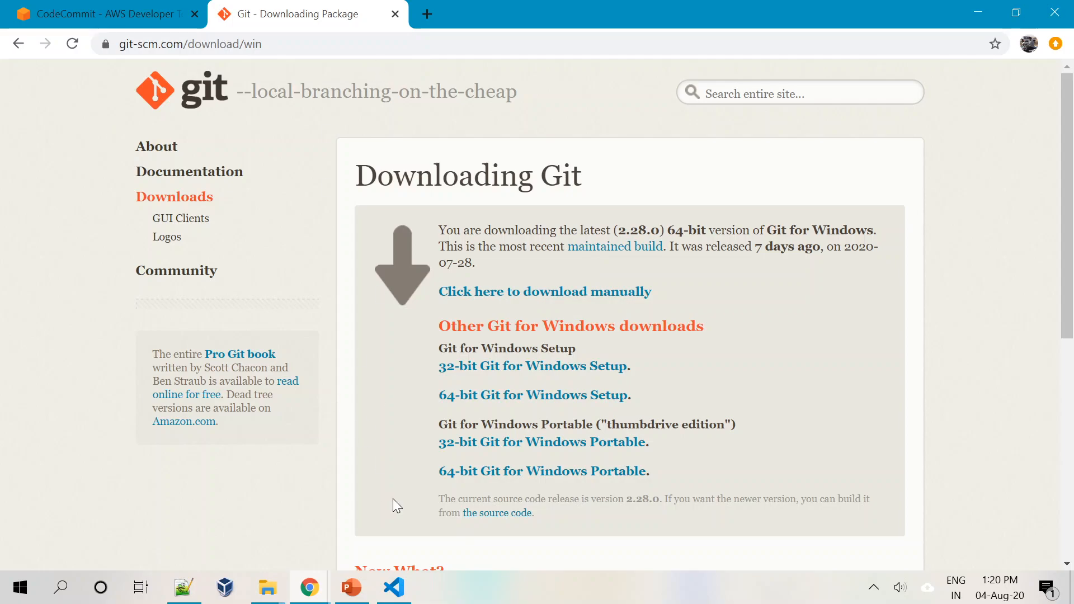
{"action": "left_click", "coordinate": [395, 14]}
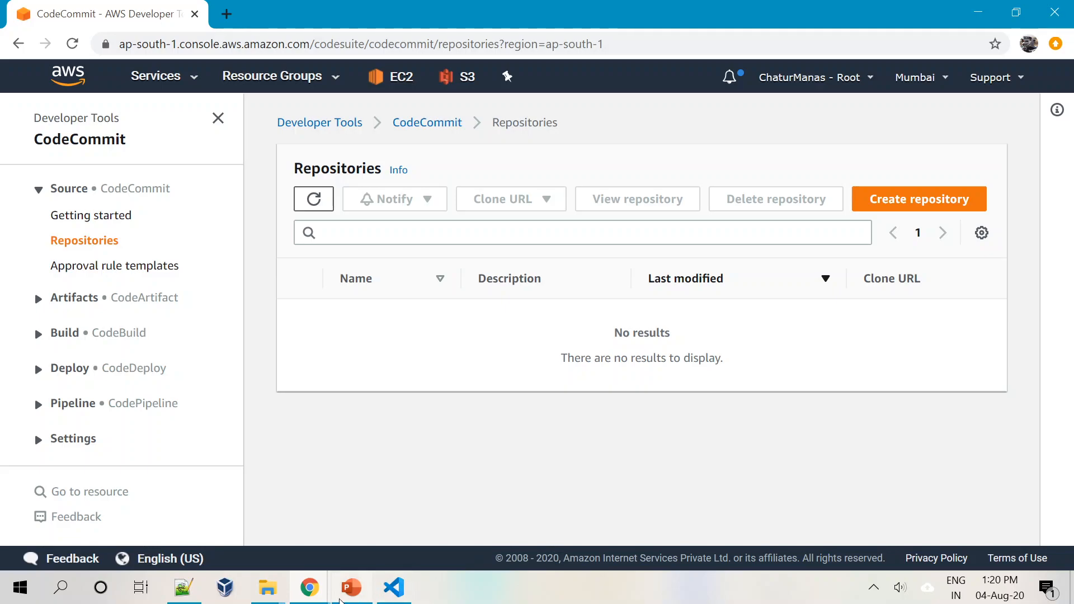
Switch to Visual Studio Code, run git status in the terminal, and initialize a local repository with git init.
{"action": "left_click", "coordinate": [395, 596]}
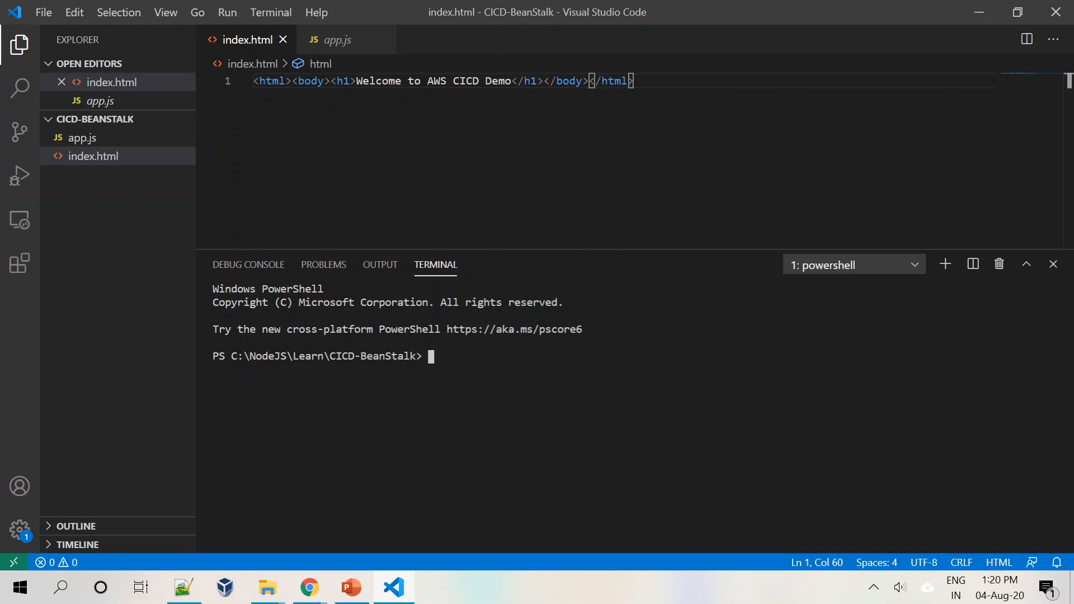
{"action": "type", "text": "git status"}
{"action": "key", "text": "Return"}
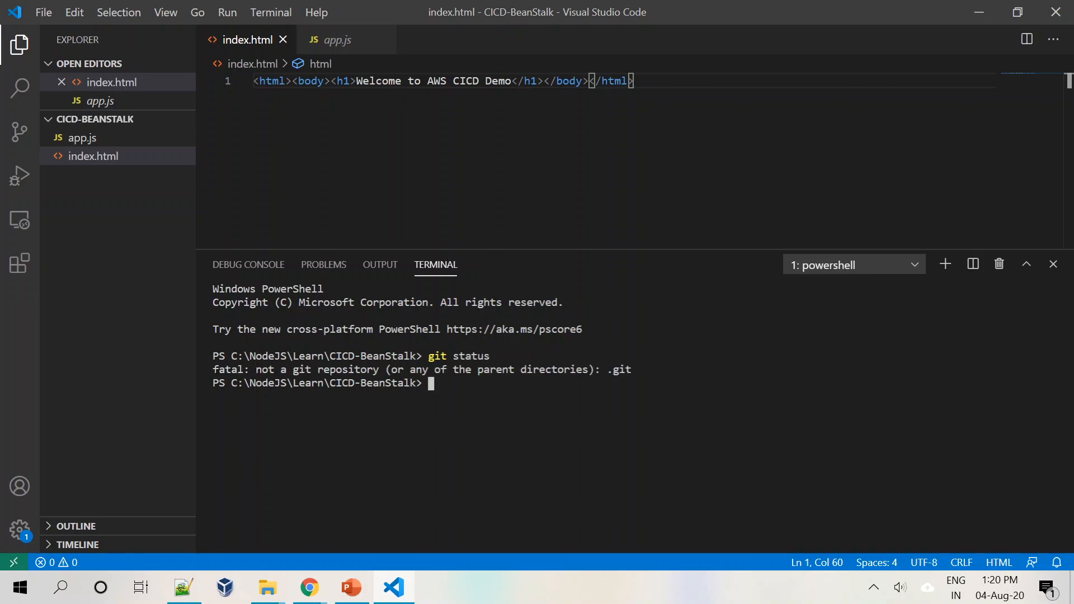
{"action": "type", "text": "git init"}
{"action": "key", "text": "Return"}
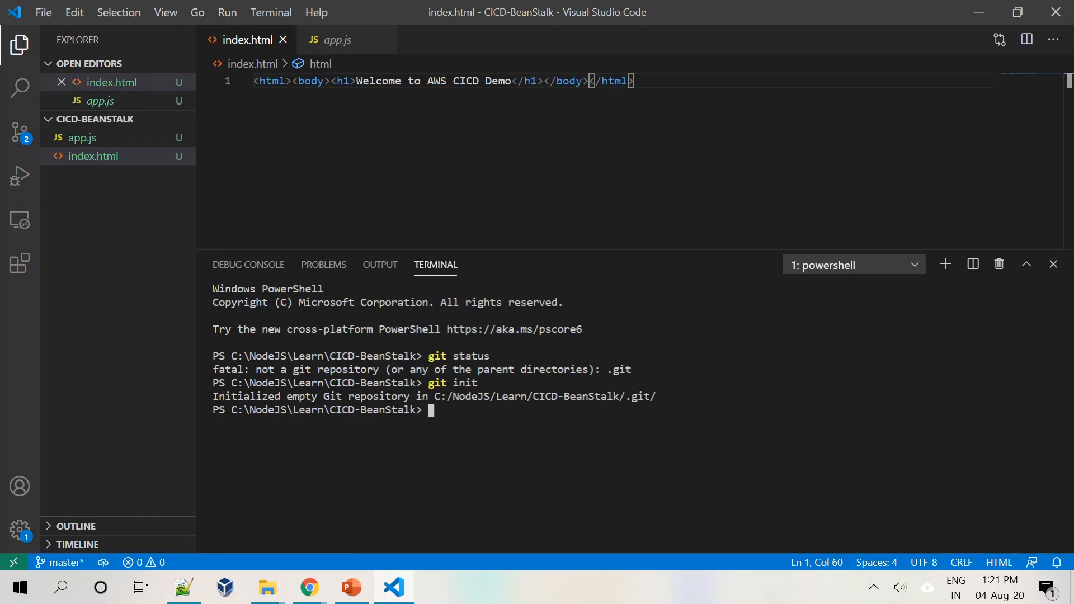
Stage all project files with "git add .", running git status before and after.
{"action": "type", "text": "git status"}
{"action": "key", "text": "Return"}
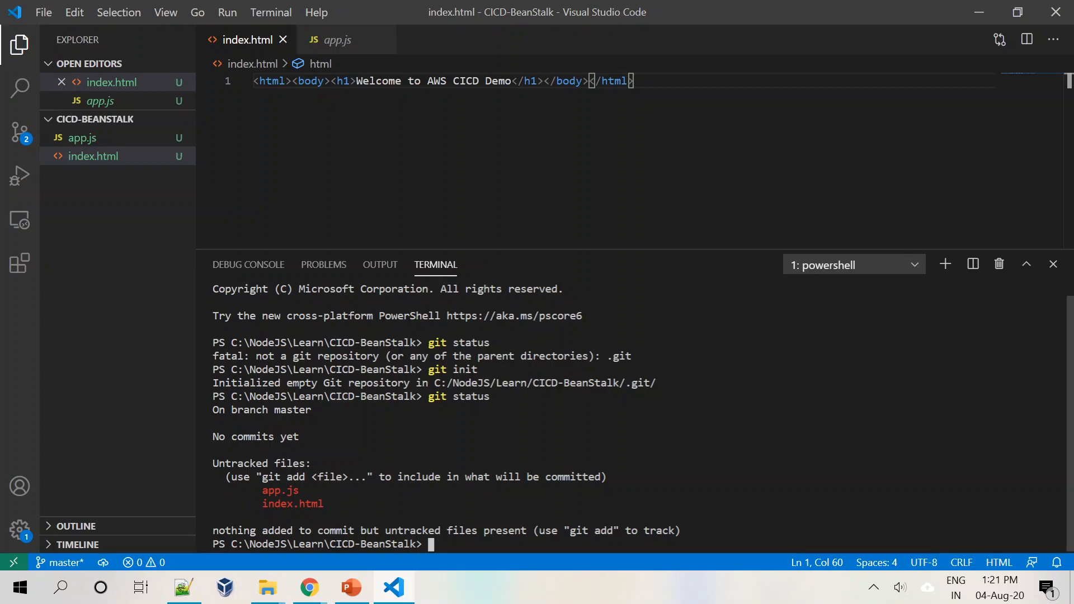
{"action": "type", "text": "git add ."}
{"action": "key", "text": "Return"}
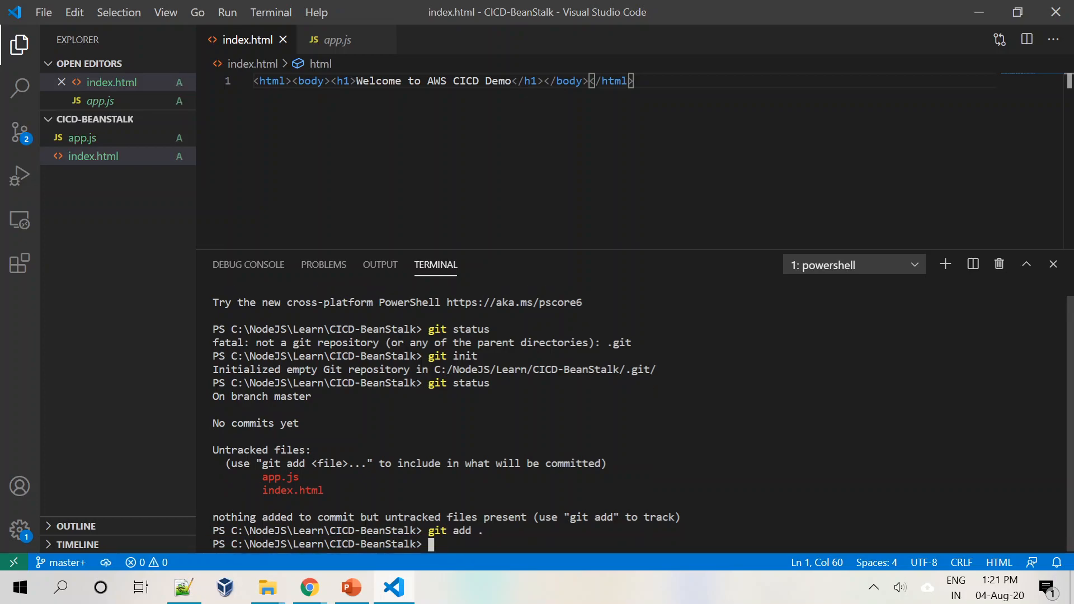
{"action": "type", "text": "git status"}
{"action": "key", "text": "Return"}
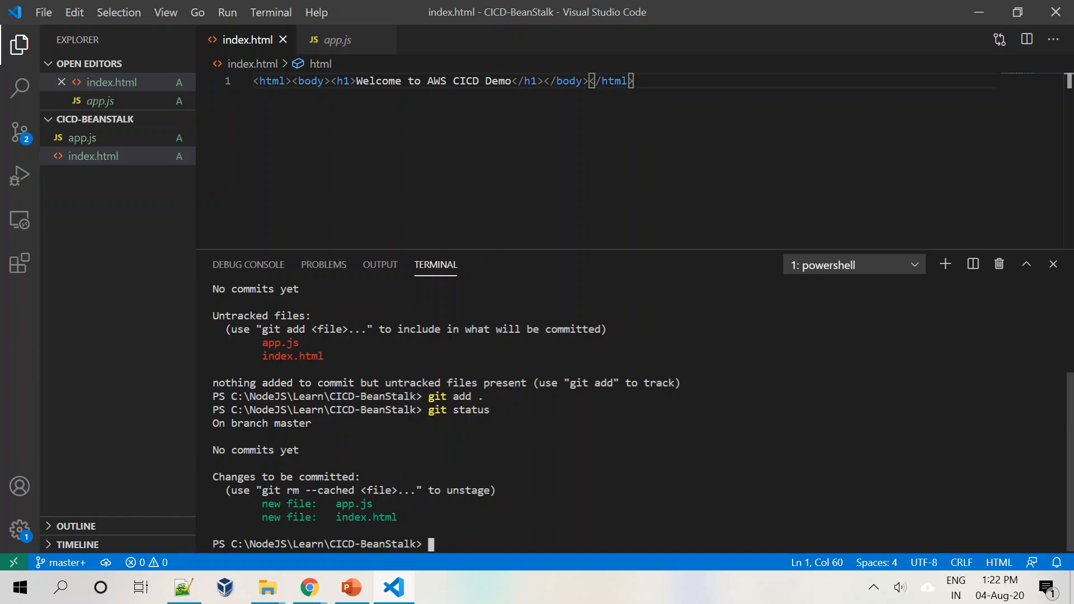
Commit the staged files with the message "Initial Files" and check the repository with git status.
{"action": "type", "text": "git commit -m \"I"}
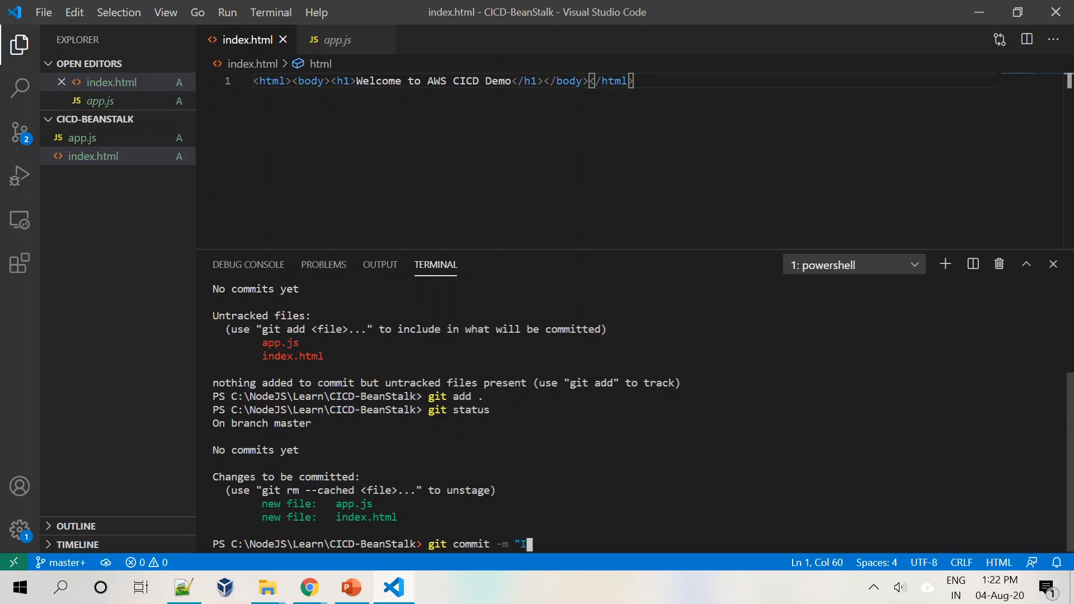
{"action": "type", "text": "nitial Fil"}
{"action": "key", "text": "BackSpace"}
{"action": "type", "text": "les\""}
{"action": "key", "text": "Return"}
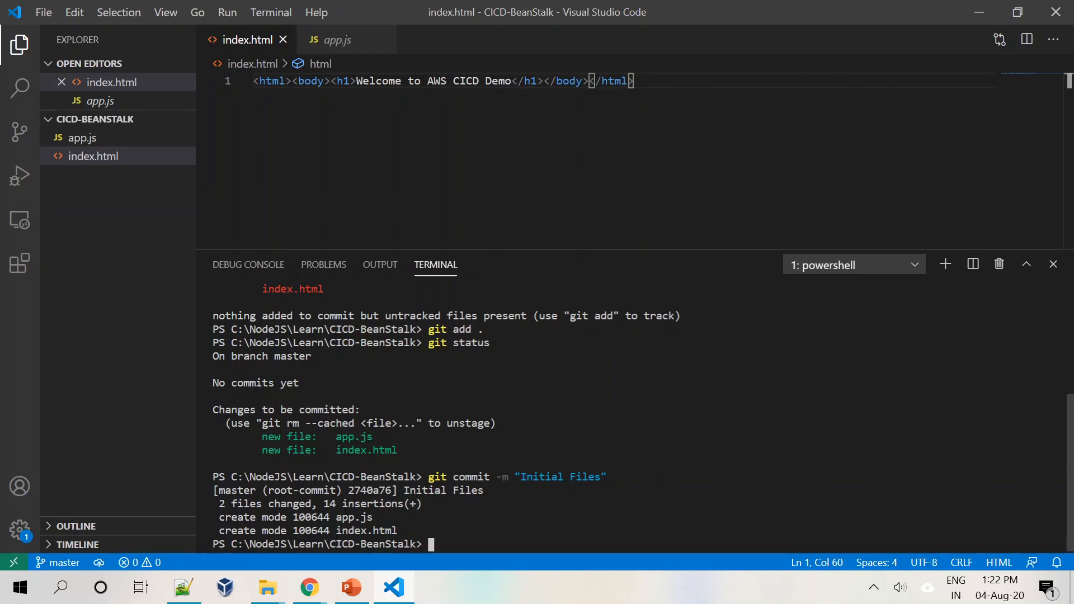
{"action": "type", "text": "git status"}
{"action": "key", "text": "Return"}
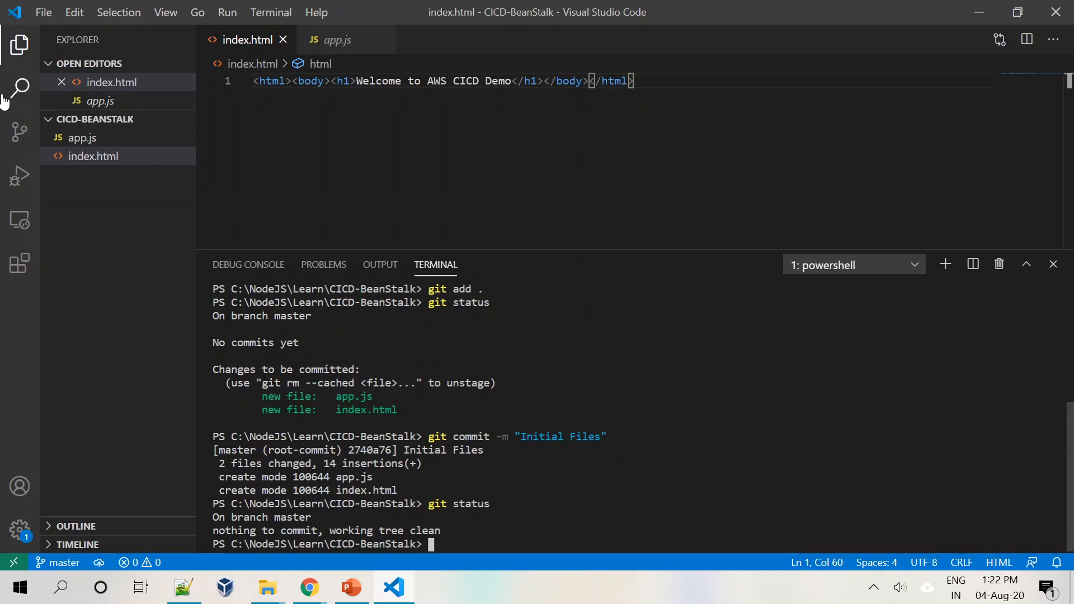
Review the committed app.js and index.html files, leaving app.js open, and return to the terminal.
{"action": "left_click", "coordinate": [81, 135]}
{"action": "left_click", "coordinate": [82, 138]}
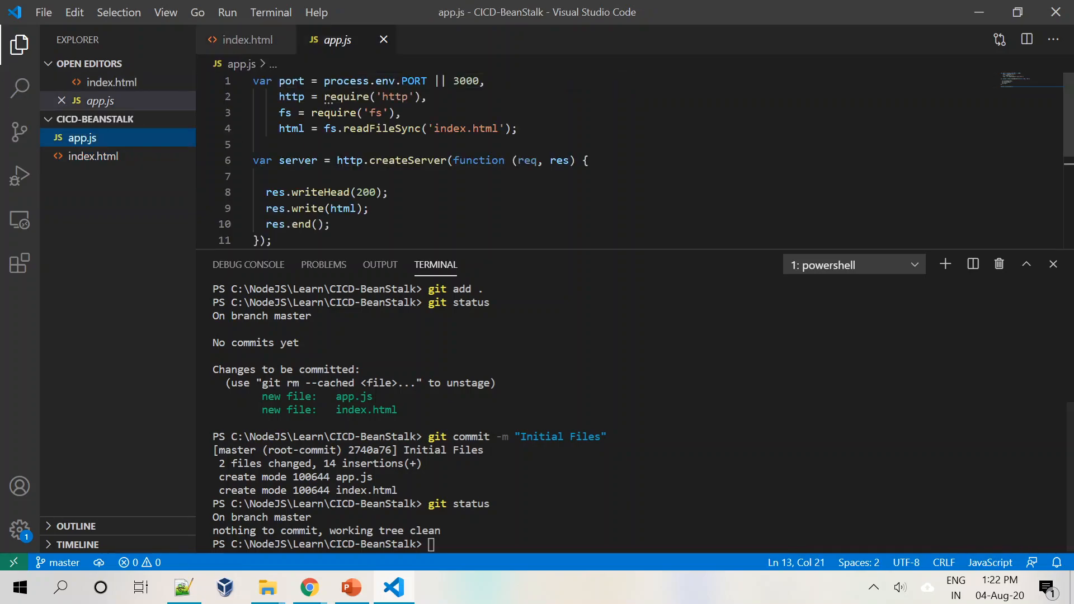
{"action": "left_click", "coordinate": [93, 158]}
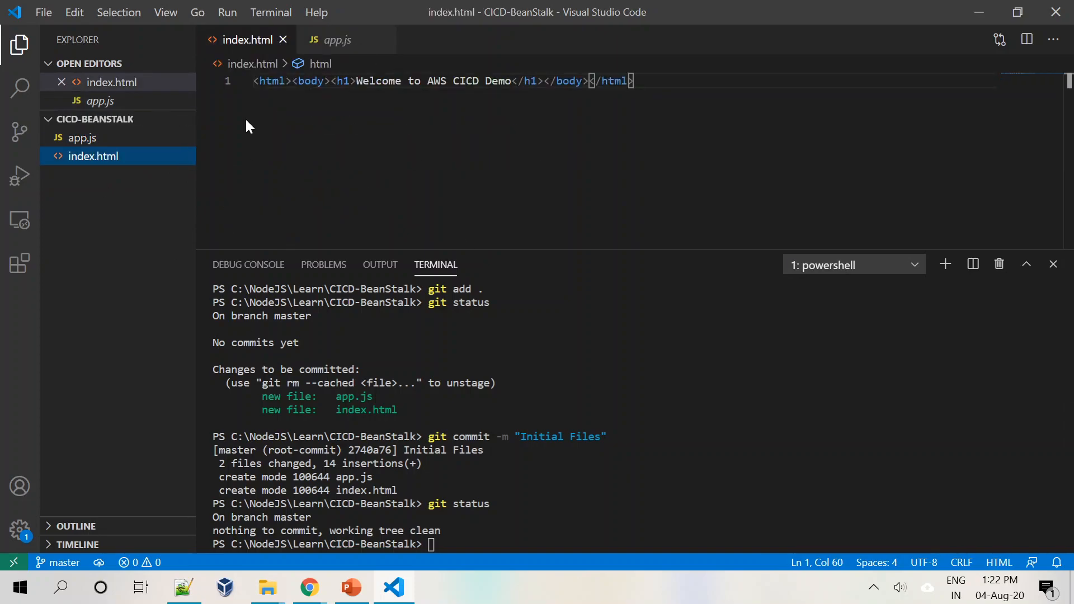
{"action": "left_click", "coordinate": [82, 138]}
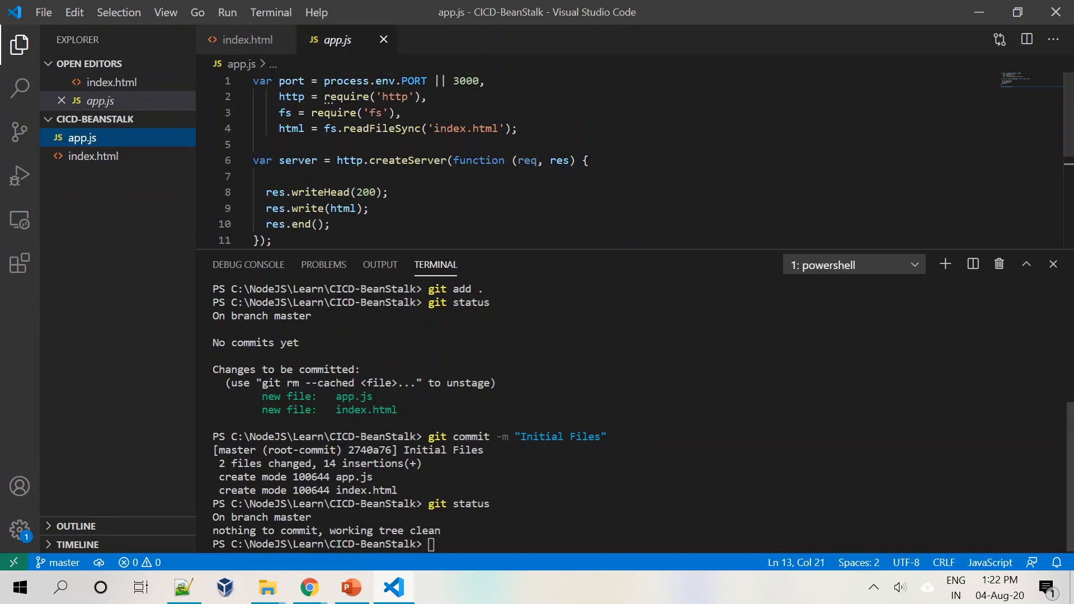
{"action": "left_click", "coordinate": [438, 438]}
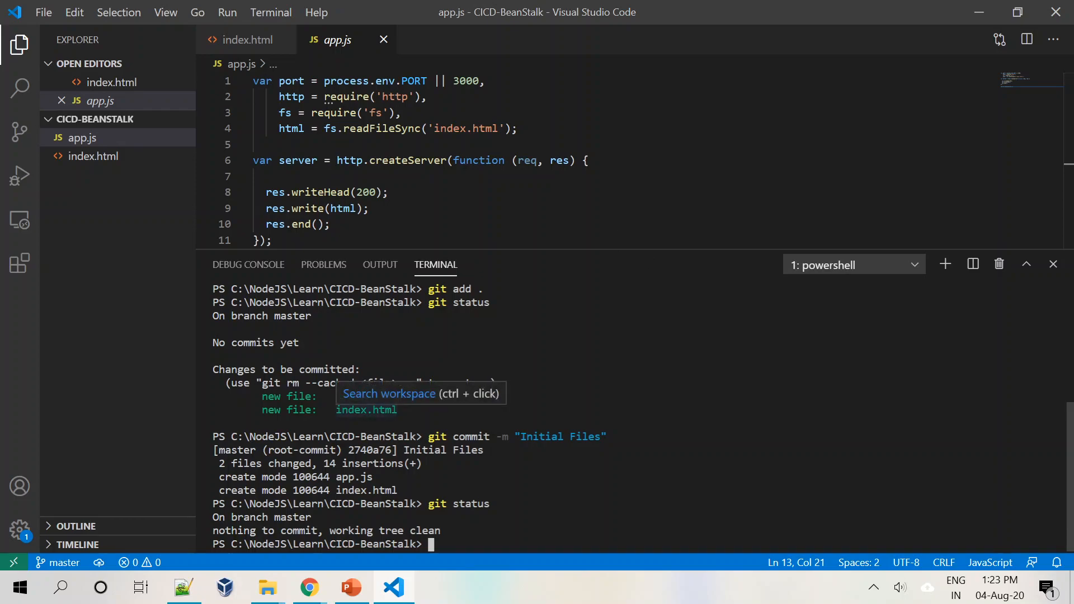
Switch to PowerPoint and examine the demonstration step about creating a repository on AWS using CodeCommit.
{"action": "left_click", "coordinate": [352, 587]}
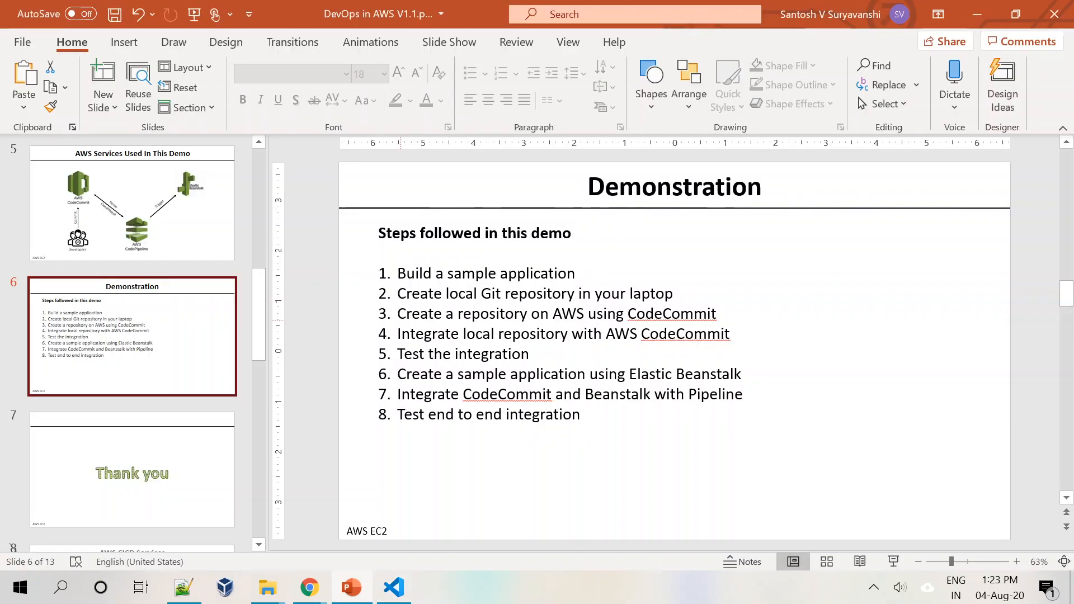
{"action": "left_click_drag", "start_coordinate": [397, 313], "coordinate": [718, 314]}
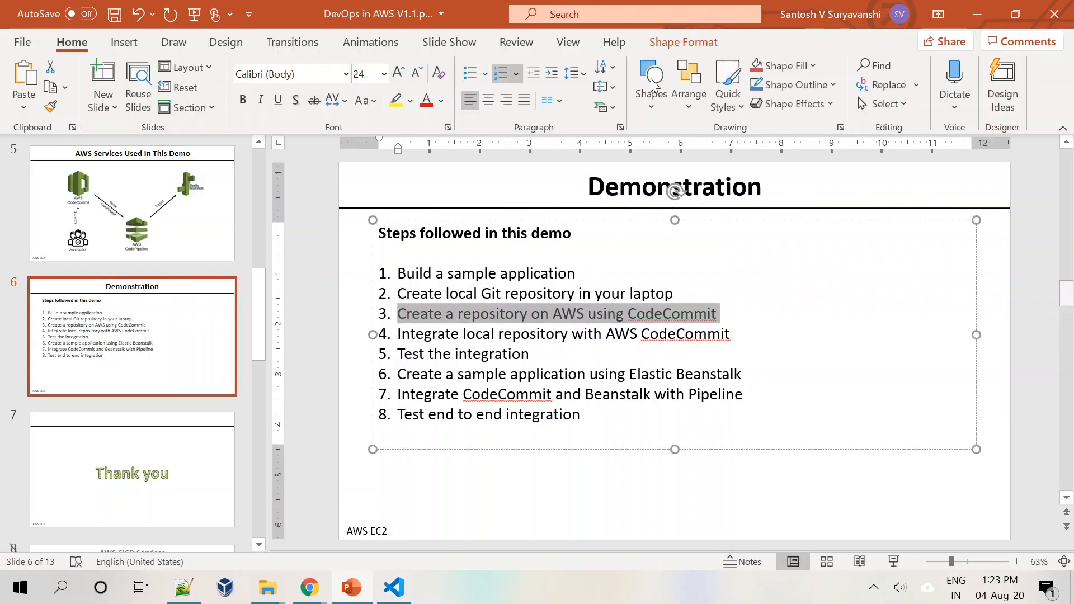
{"action": "left_click", "coordinate": [574, 512]}
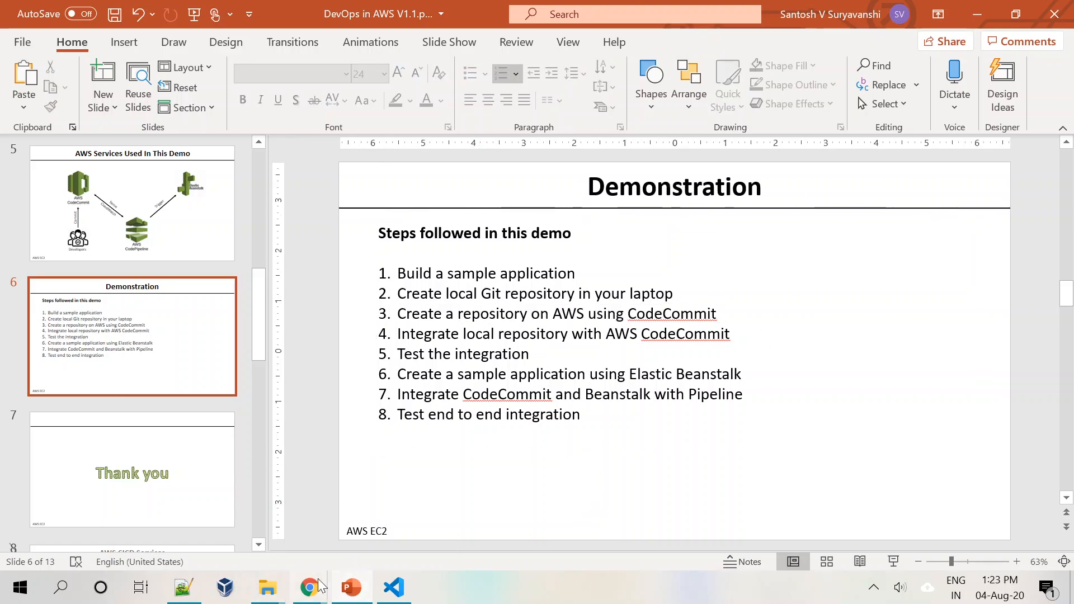
Switch to Chrome and find the CodeCommit service in the AWS console by searching for "codeco", opening its Repositories page.
{"action": "mouse_move", "coordinate": [309, 587]}
{"action": "left_click", "coordinate": [238, 505]}
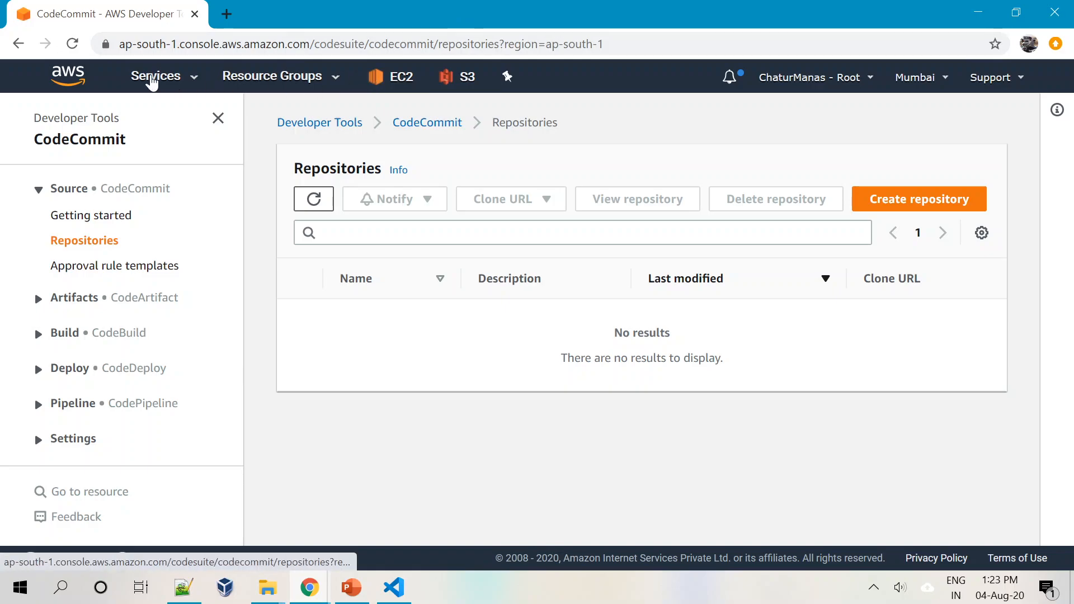
{"action": "left_click", "coordinate": [155, 76]}
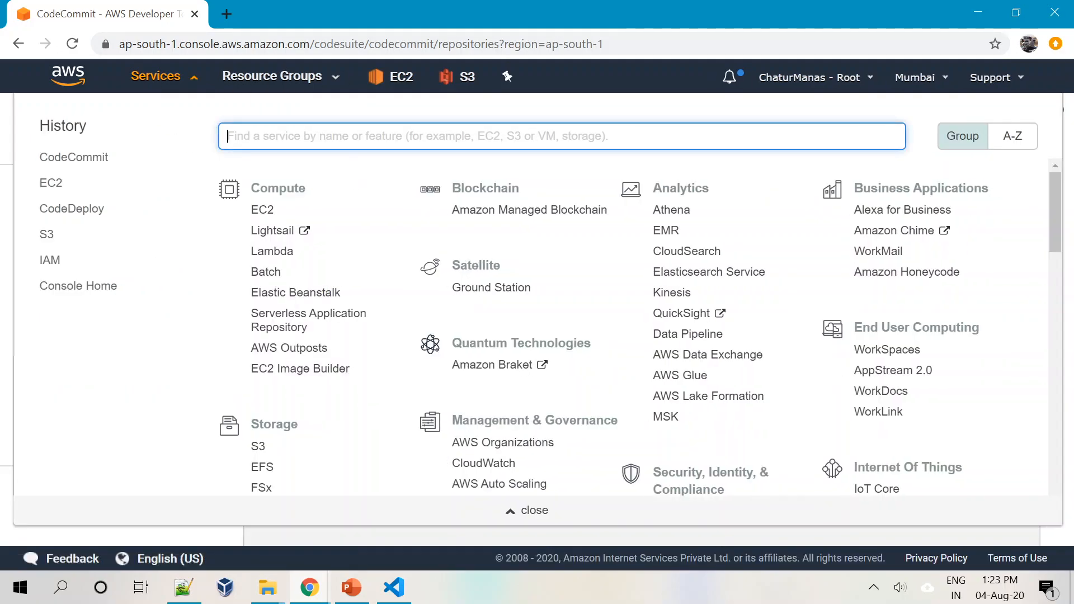
{"action": "type", "text": "codeco"}
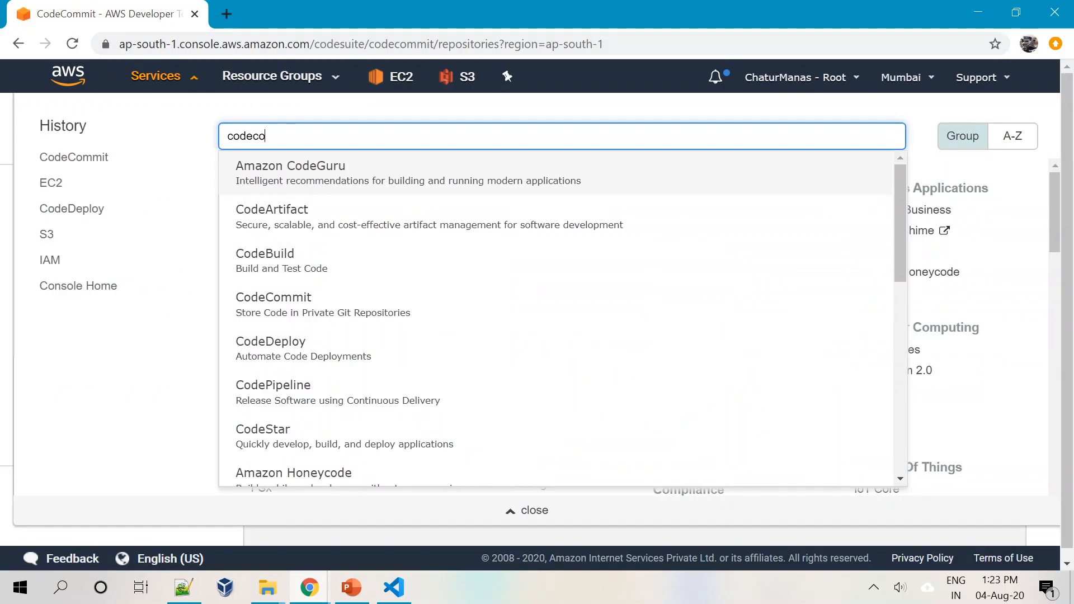
{"action": "left_click", "coordinate": [280, 171]}
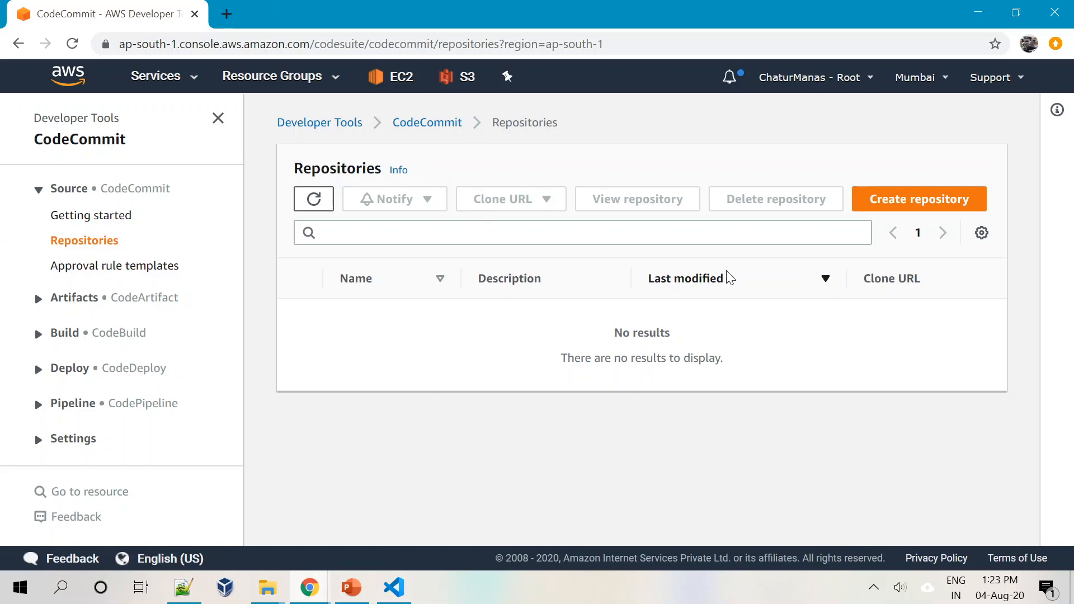
Start creating a new CodeCommit repository and enter CICD-ElasticBeanStalk as its name.
{"action": "left_click", "coordinate": [875, 200]}
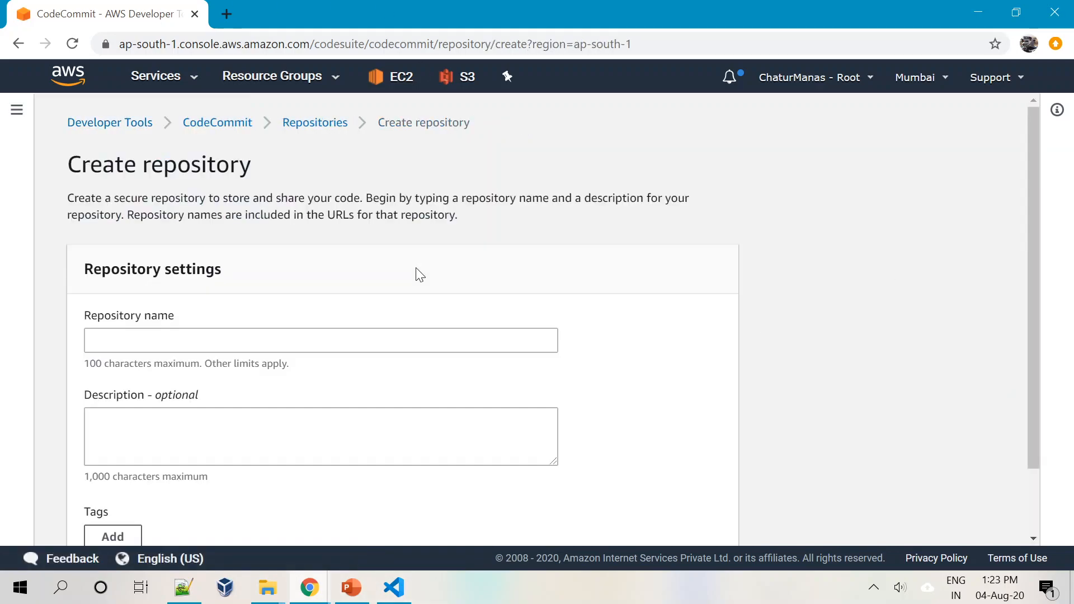
{"action": "scroll", "coordinate": [1031, 332], "scroll_direction": "down", "scroll_amount": 2}
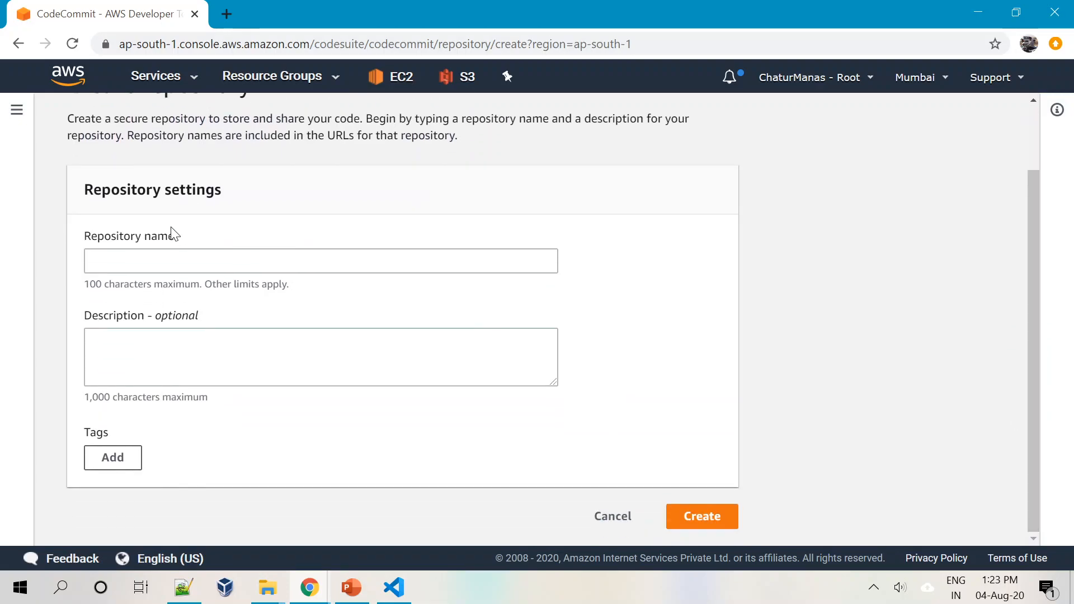
{"action": "left_click", "coordinate": [223, 261]}
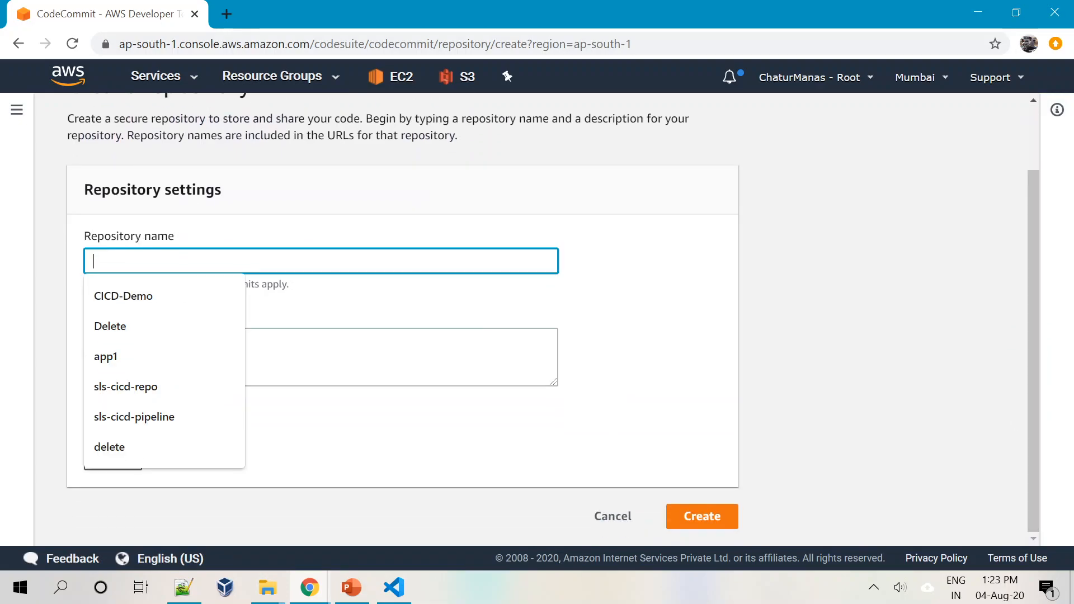
{"action": "type", "text": "CICD"}
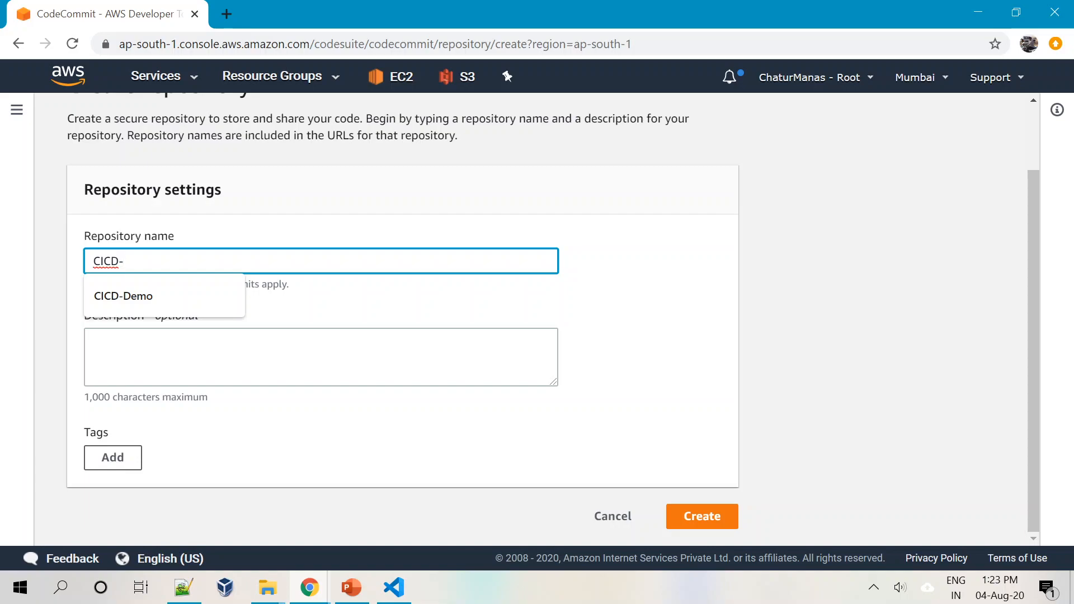
{"action": "type", "text": "-E"}
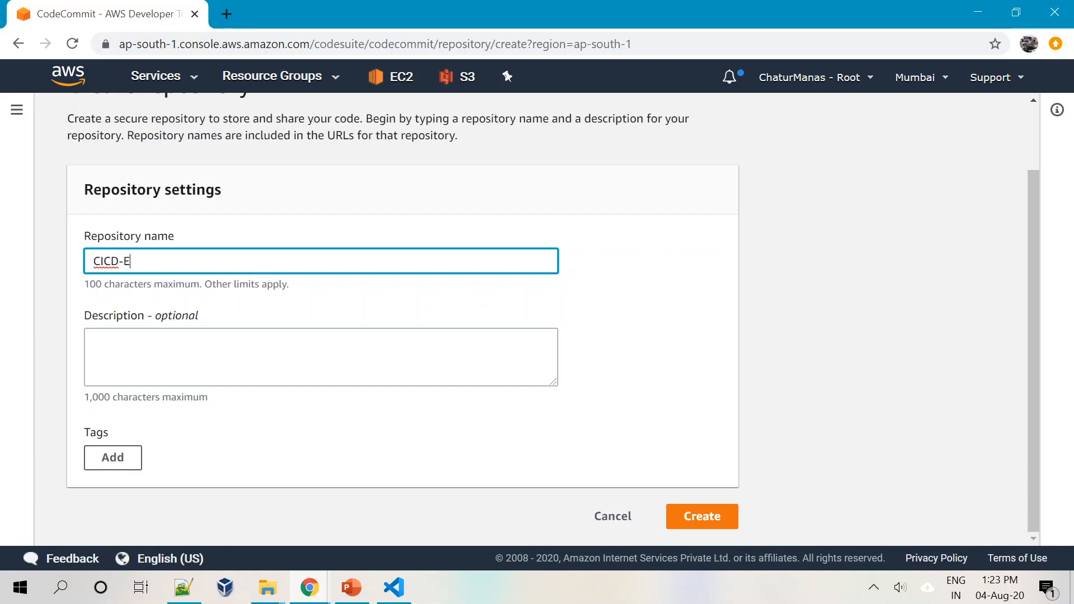
{"action": "type", "text": "laa"}
{"action": "type", "text": "ticB"}
{"action": "type", "text": "eanStalk"}
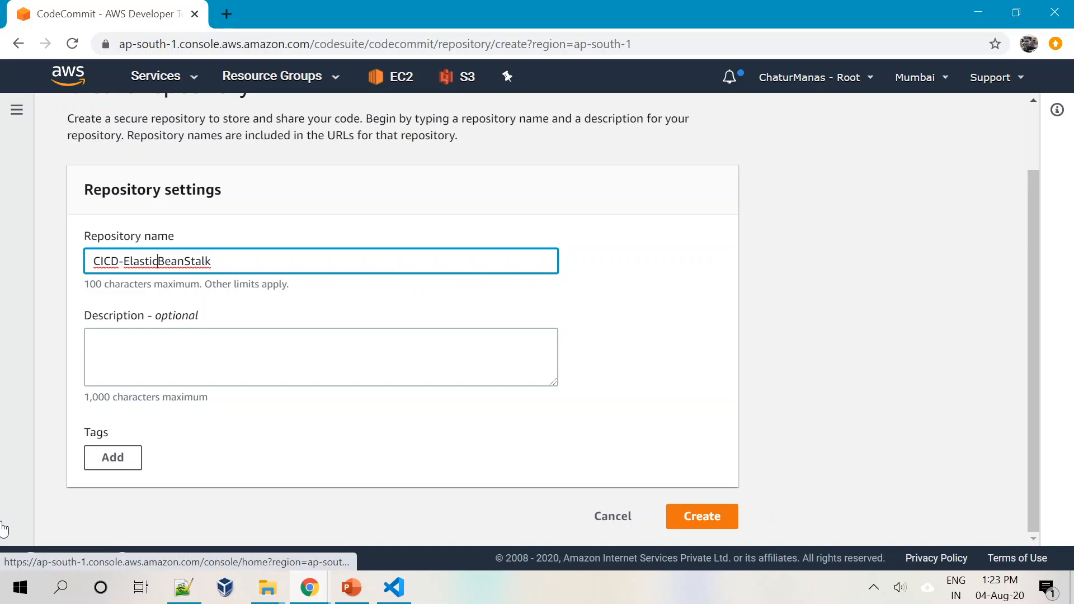
Shorten the repository name to CICD-BeanStalk, leave the description empty, and create the repository.
{"action": "key", "text": "BackSpace"}
{"action": "key", "text": "BackSpace"}
{"action": "key", "text": "BackSpace"}
{"action": "key", "text": "BackSpace"}
{"action": "key", "text": "BackSpace"}
{"action": "key", "text": "BackSpace"}
{"action": "key", "text": "BackSpace"}
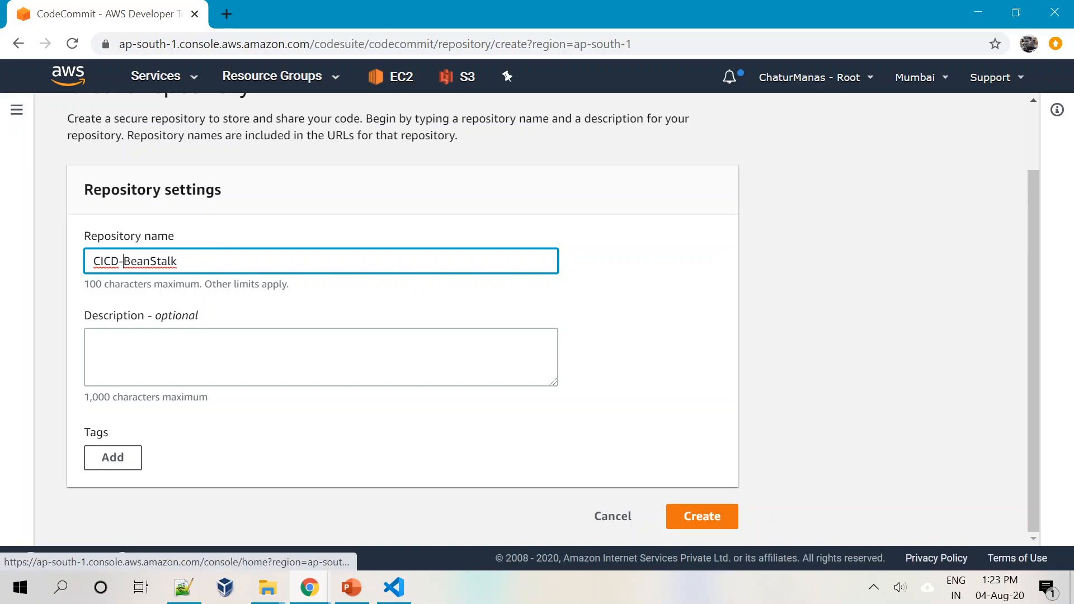
{"action": "key", "text": "Tab"}
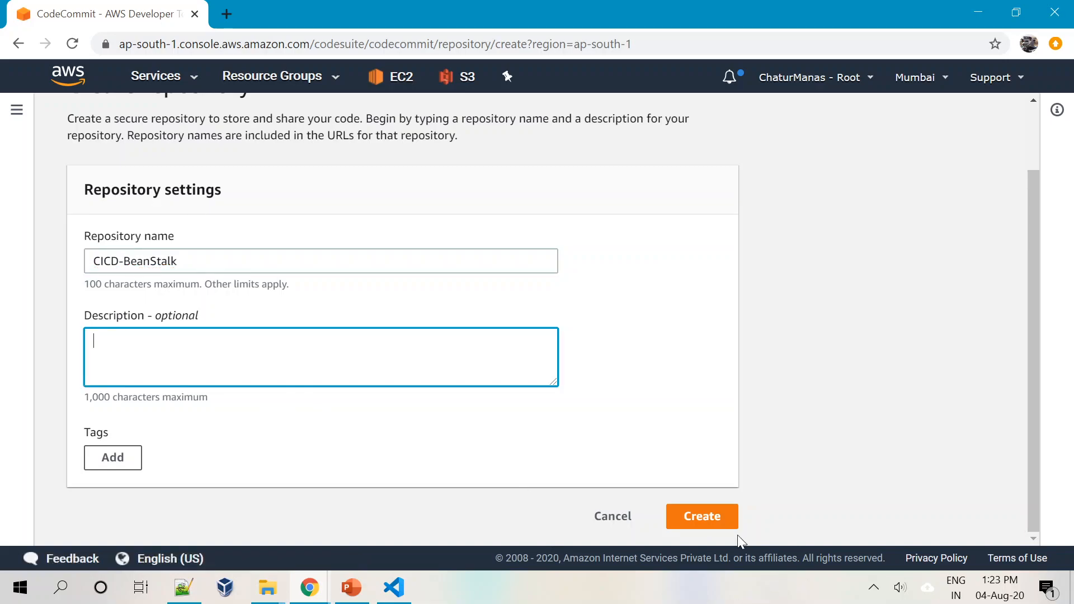
{"action": "left_click", "coordinate": [695, 519]}
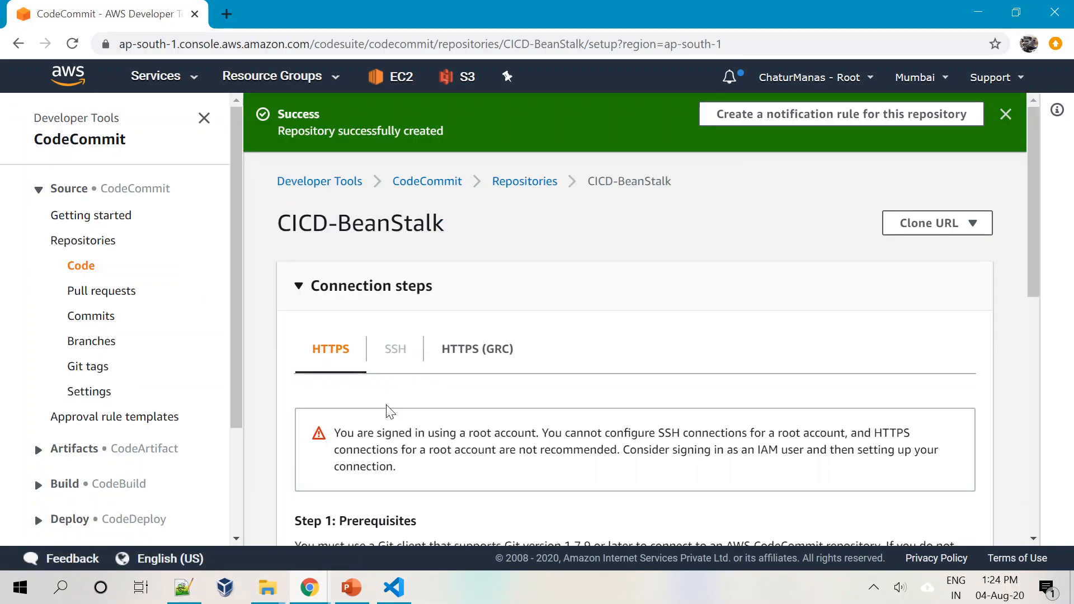
Examine the HTTPS (GRC) connection steps of the new repository and return to the HTTPS instructions.
{"action": "mouse_move", "coordinate": [1035, 228]}
{"action": "left_mouse_down"}
{"action": "mouse_move", "coordinate": [1037, 461]}
{"action": "mouse_move", "coordinate": [1052, 221]}
{"action": "left_mouse_up"}
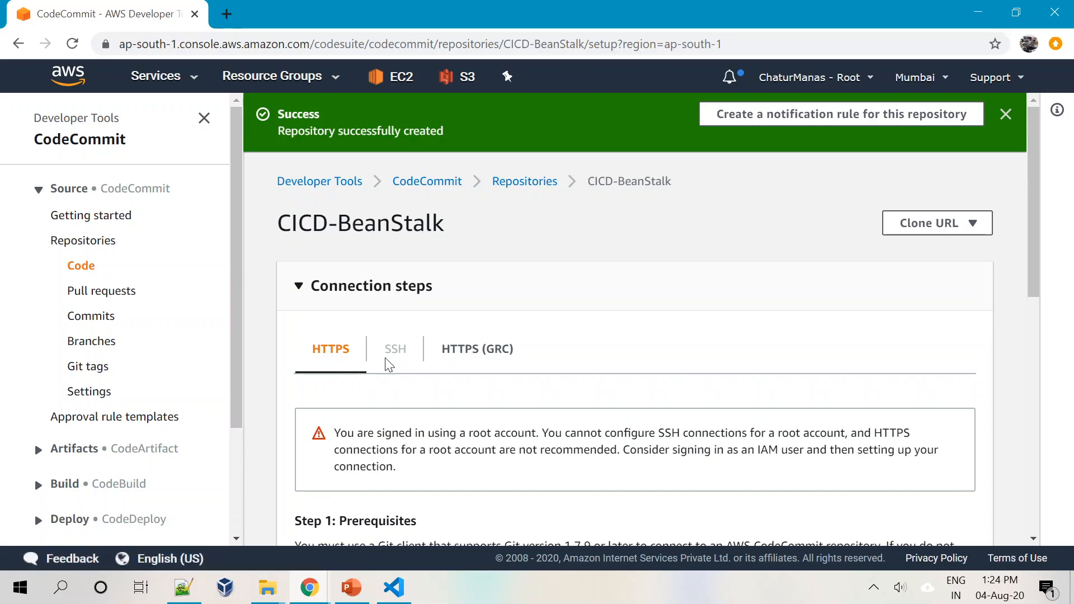
{"action": "left_click", "coordinate": [459, 351]}
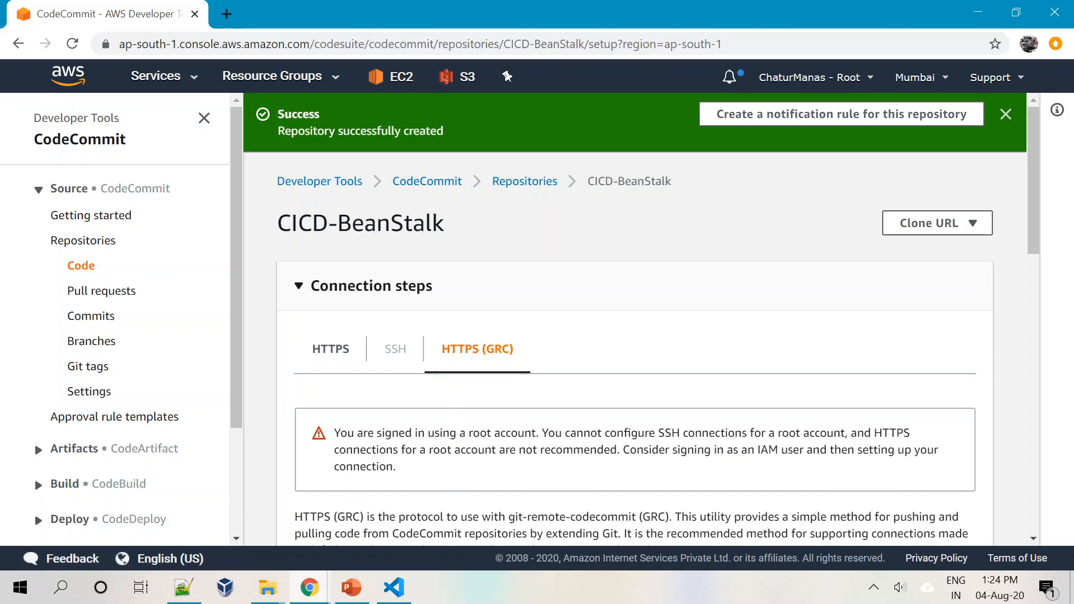
{"action": "left_click_drag", "start_coordinate": [527, 516], "coordinate": [666, 517]}
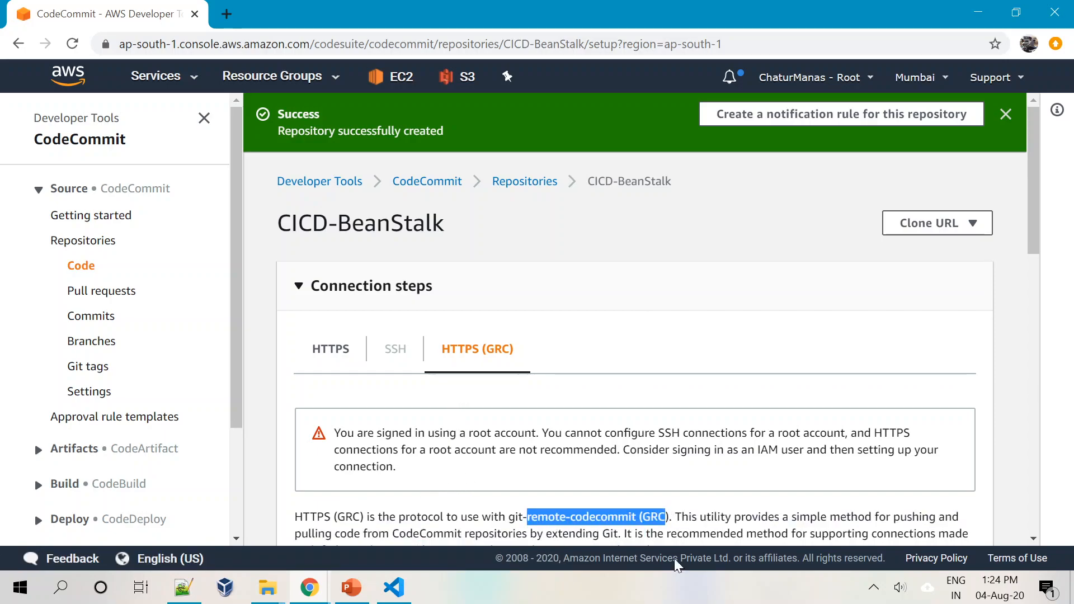
{"action": "left_click", "coordinate": [615, 433]}
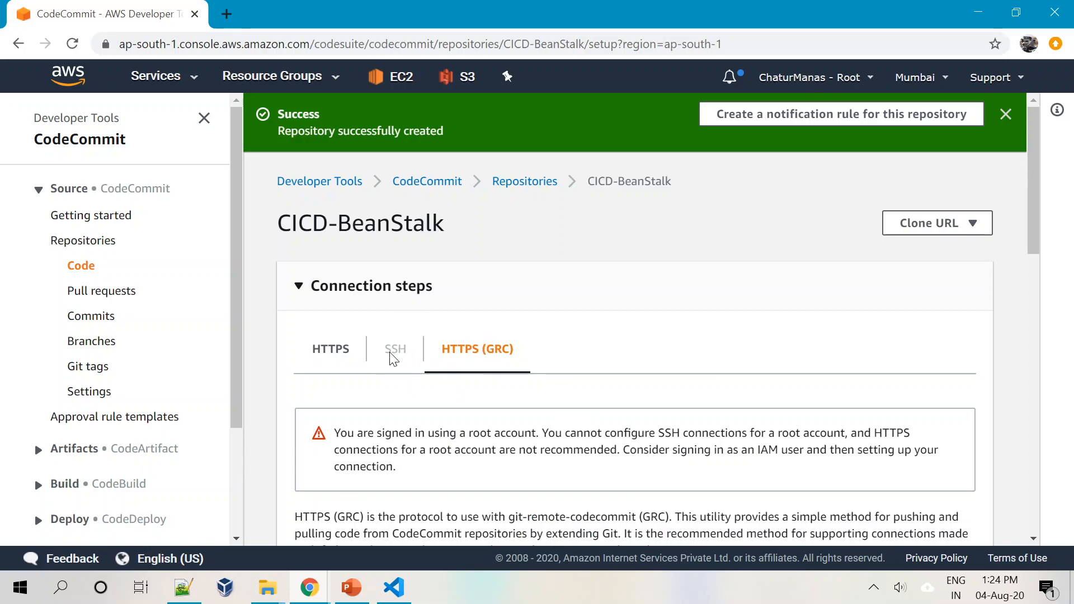
{"action": "left_click", "coordinate": [339, 351]}
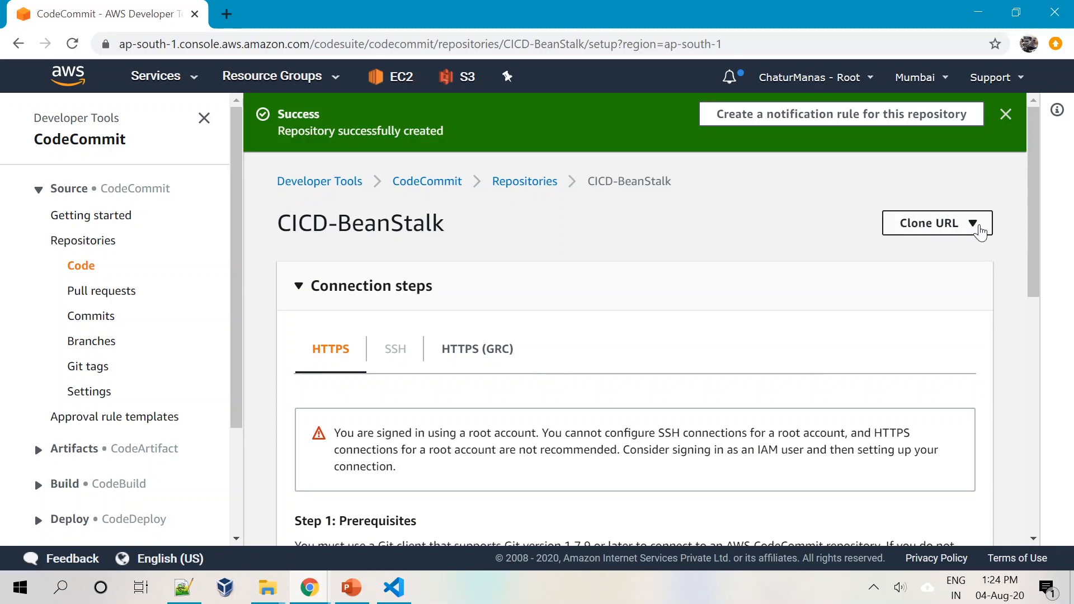
Copy the HTTPS clone URL of the CICD-BeanStalk repository and review the copied address and the clone options.
{"action": "left_click", "coordinate": [980, 234]}
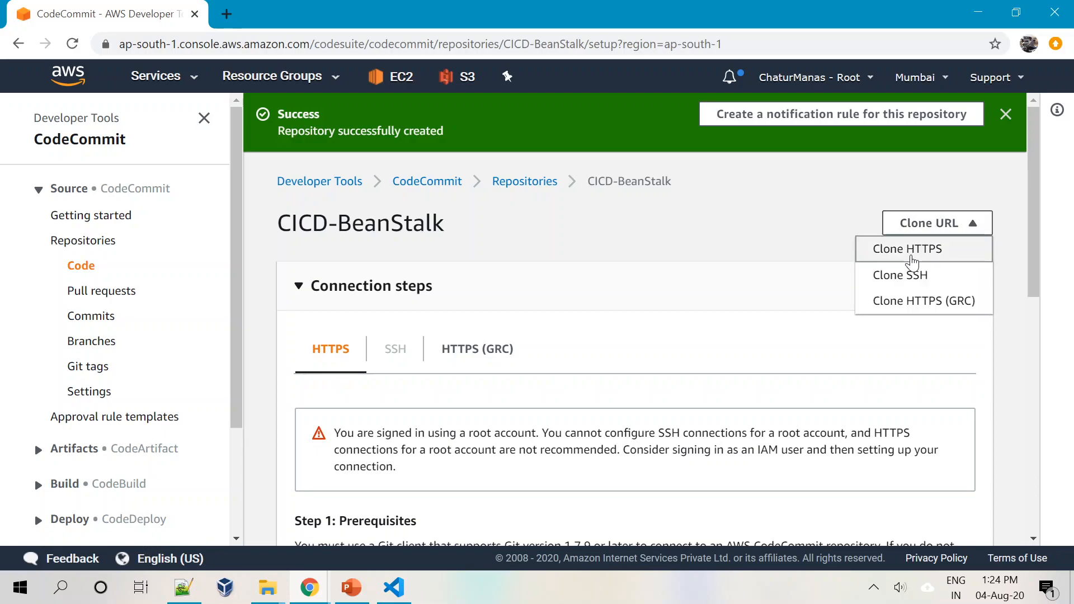
{"action": "left_click", "coordinate": [907, 256]}
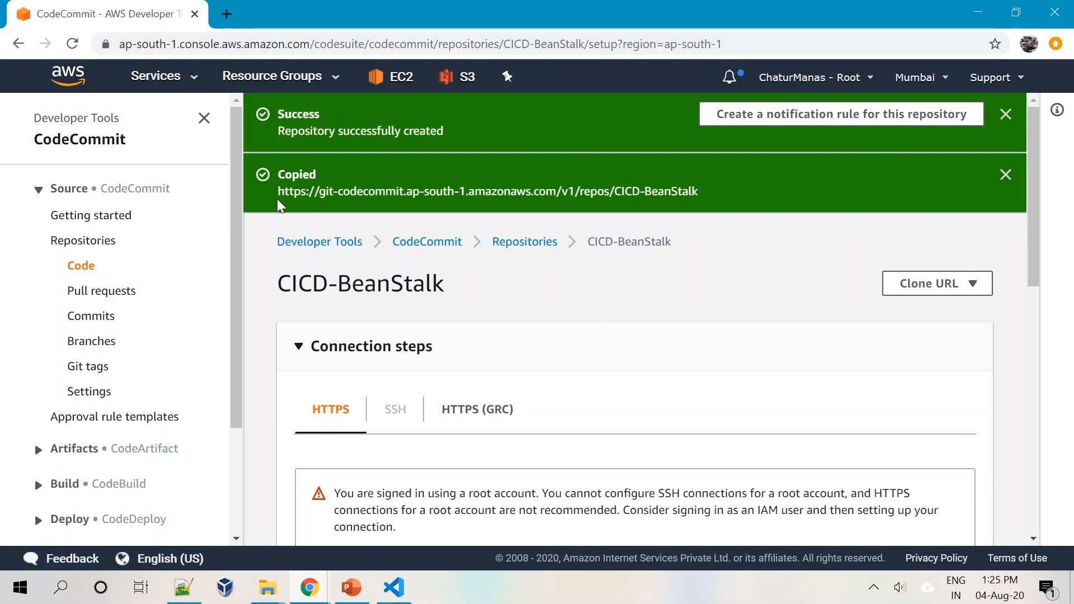
{"action": "left_click_drag", "start_coordinate": [278, 192], "coordinate": [707, 199]}
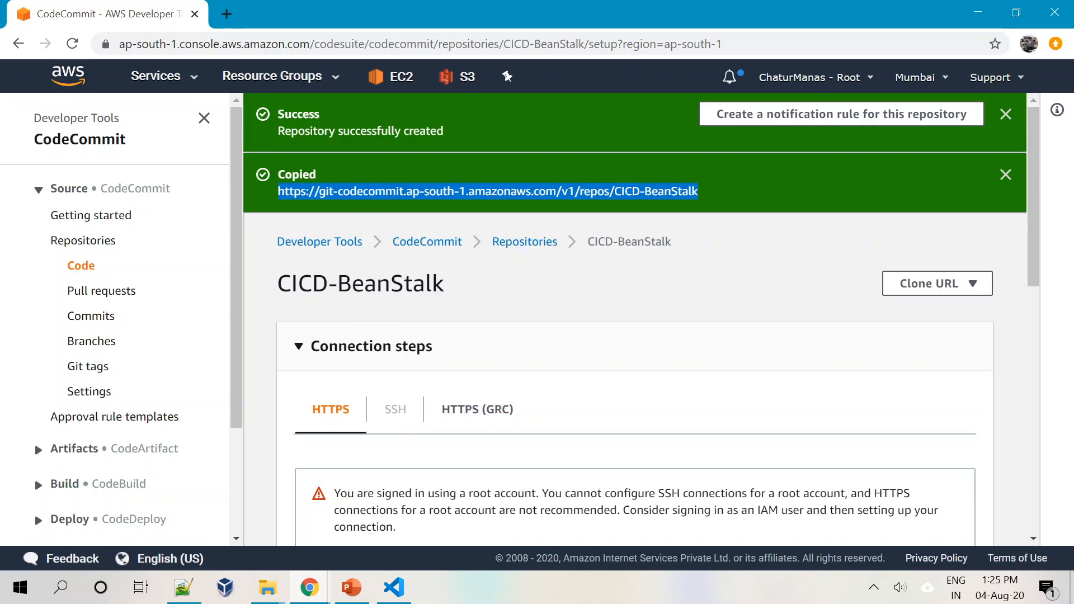
{"action": "left_click", "coordinate": [380, 193]}
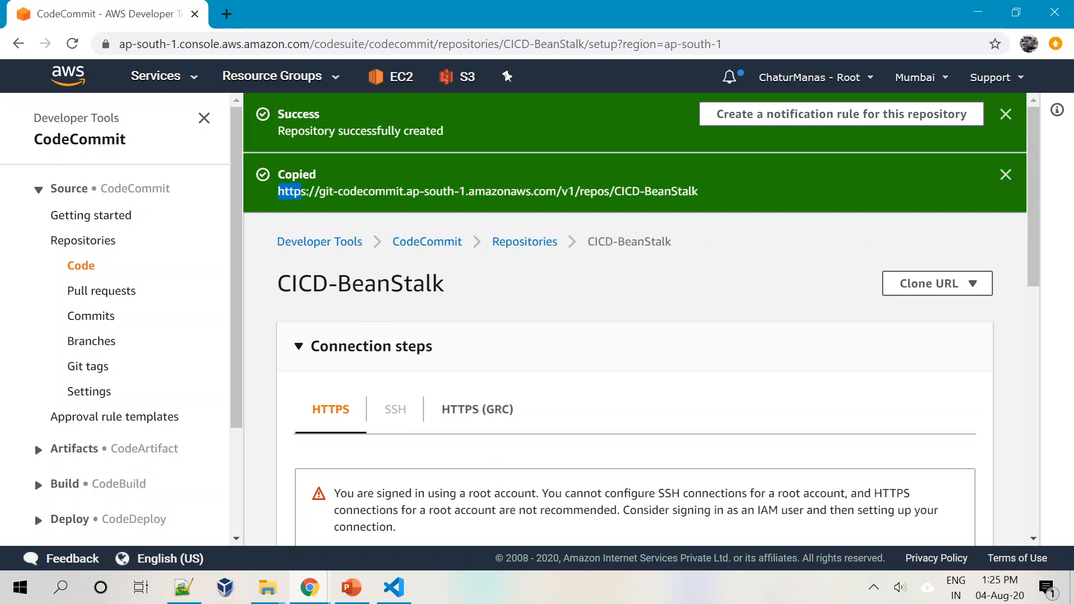
{"action": "left_click_drag", "start_coordinate": [309, 191], "coordinate": [656, 213]}
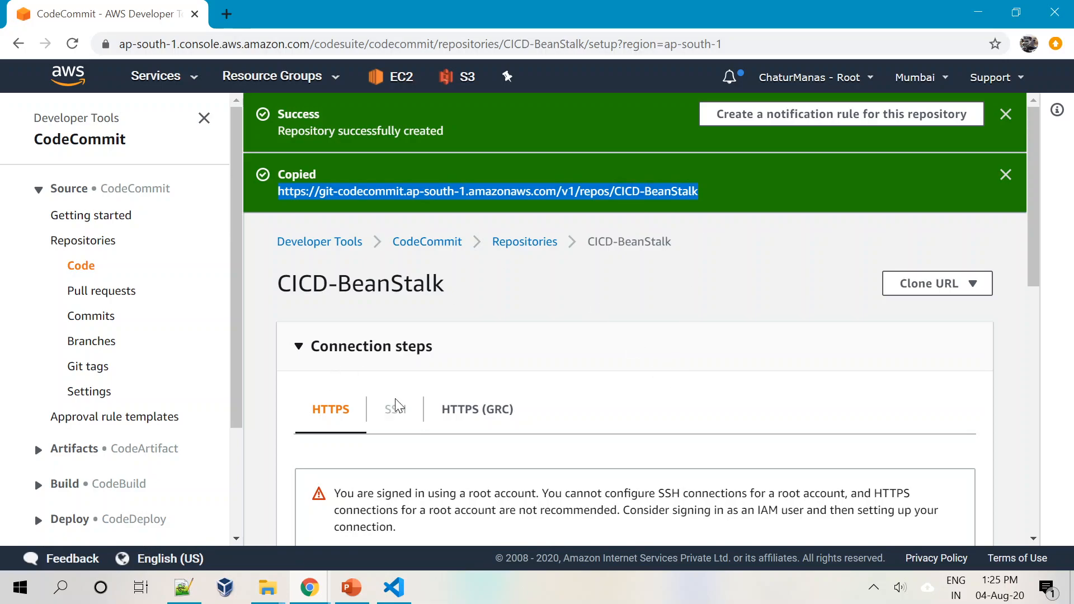
{"action": "left_click", "coordinate": [971, 280]}
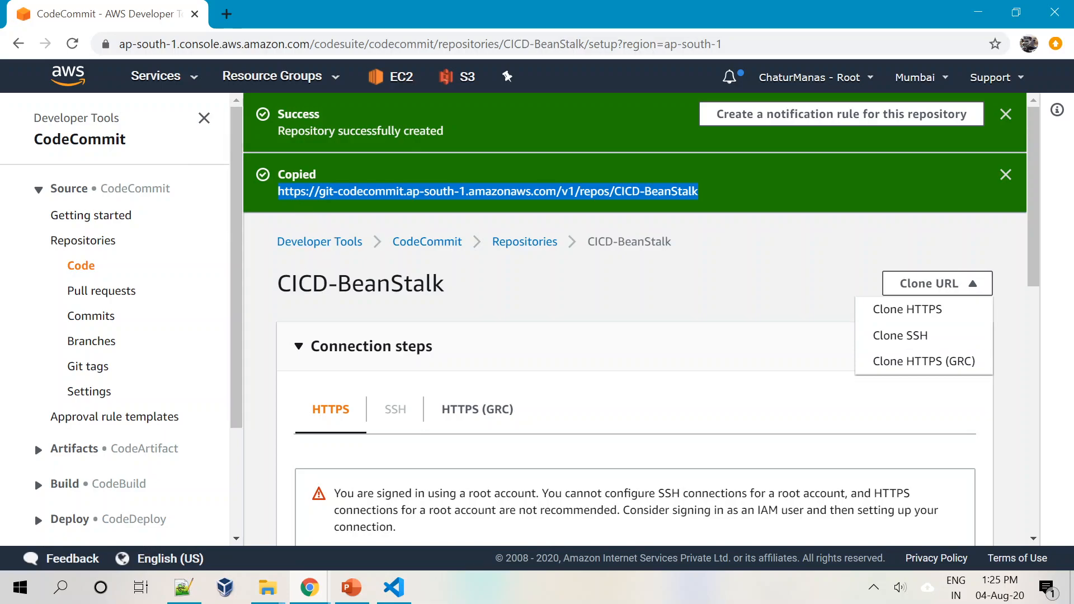
{"action": "left_click", "coordinate": [267, 191]}
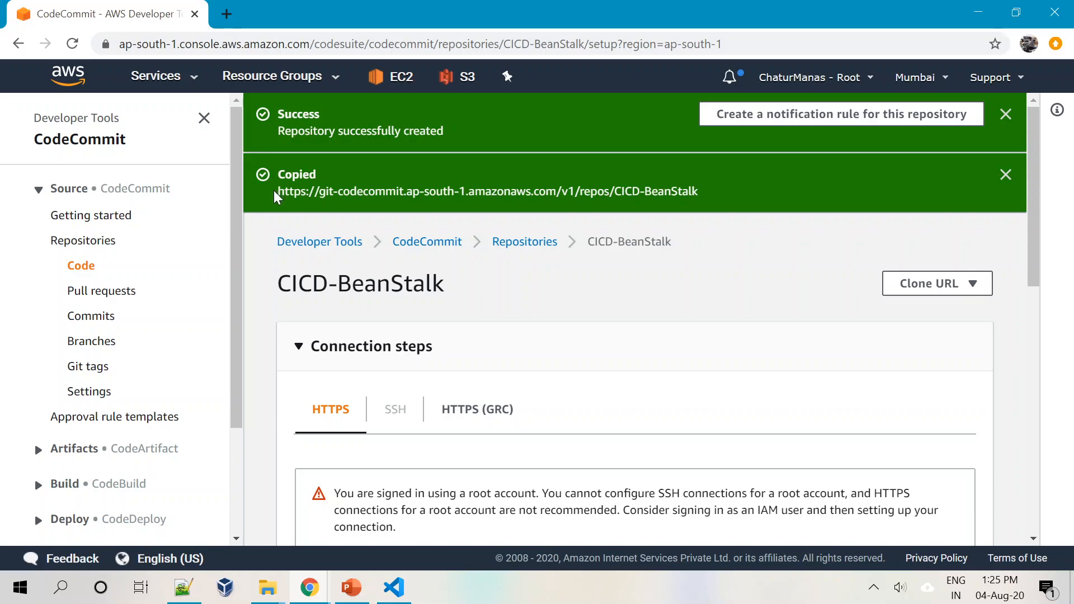
{"action": "left_click_drag", "start_coordinate": [277, 191], "coordinate": [702, 193]}
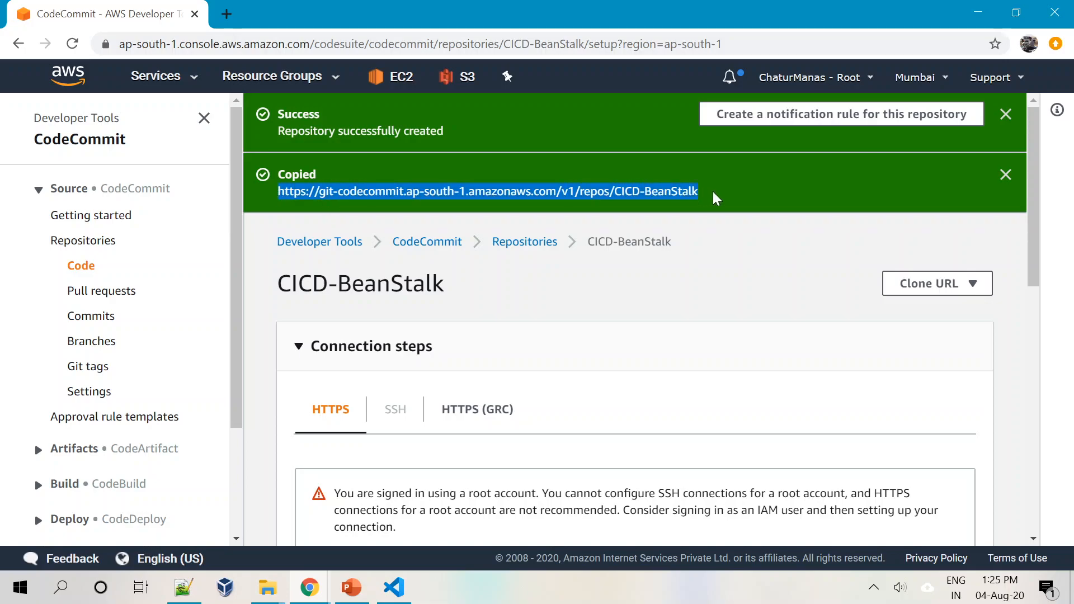
{"action": "left_click", "coordinate": [633, 449]}
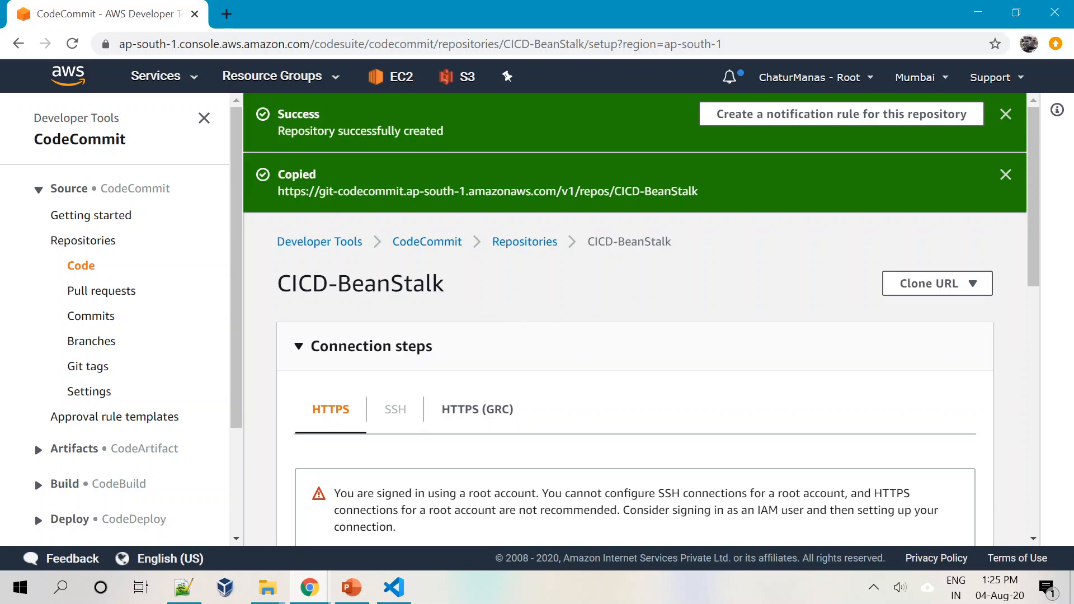
Switch to PowerPoint and examine the demonstration step about integrating the local repository with AWS CodeCommit.
{"action": "left_click", "coordinate": [351, 587]}
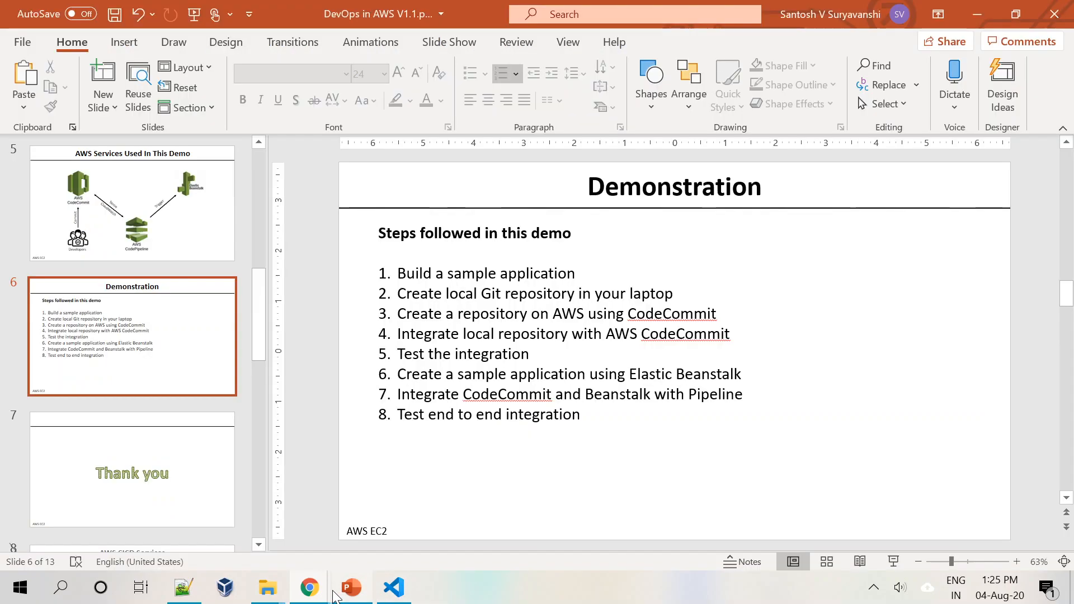
{"action": "left_click", "coordinate": [443, 354]}
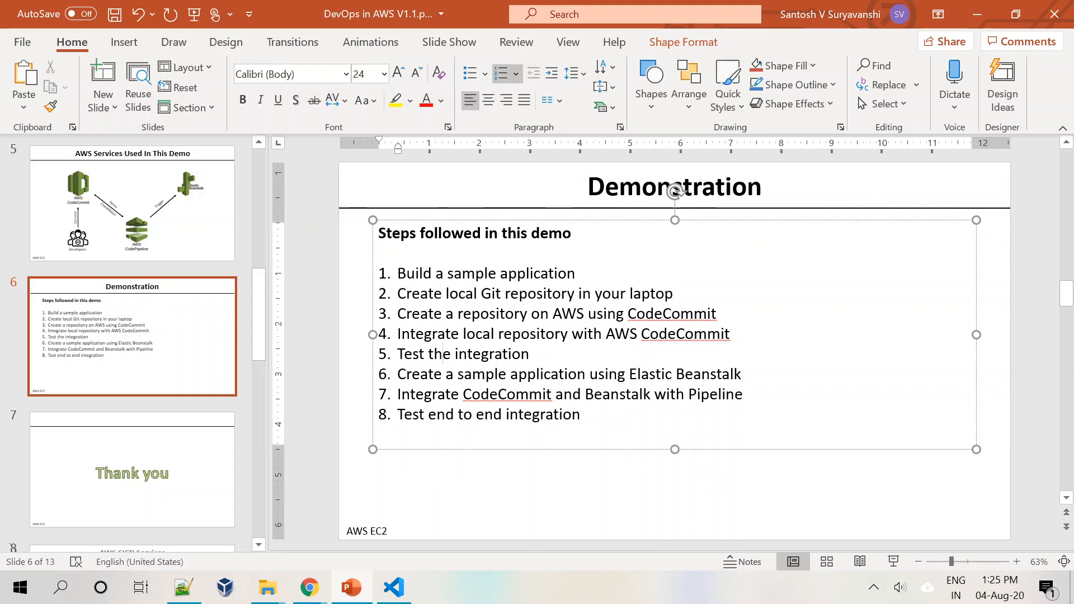
{"action": "left_click_drag", "start_coordinate": [397, 334], "coordinate": [732, 334]}
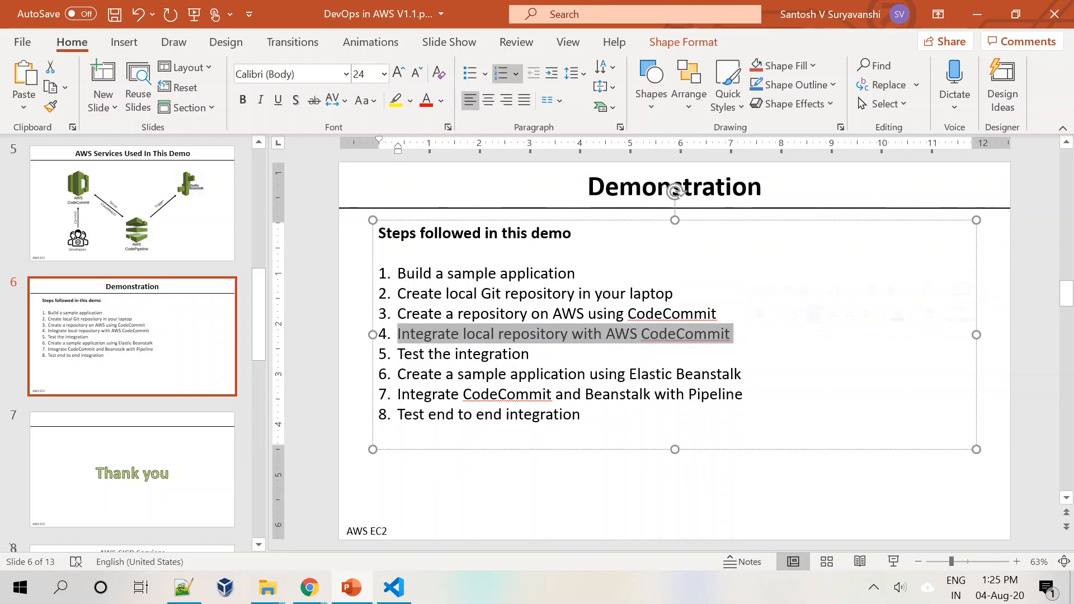
{"action": "left_click", "coordinate": [505, 326]}
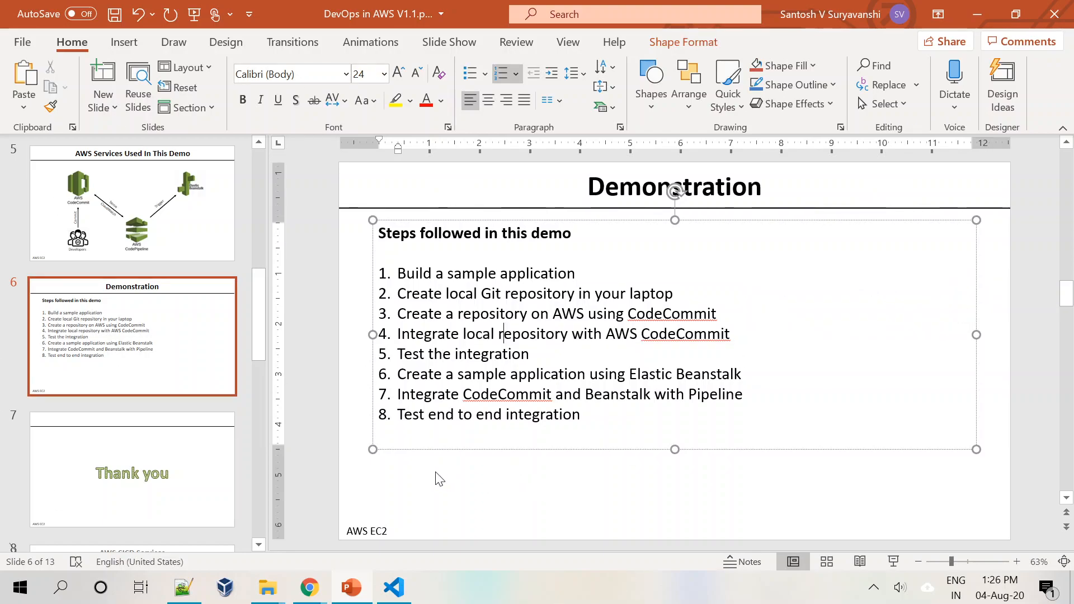
{"action": "left_click", "coordinate": [434, 477]}
Switch to Visual Studio Code and add the copied CICD-BeanStalk CodeCommit HTTPS URL as the Git remote named origin.
{"action": "left_click", "coordinate": [393, 587]}
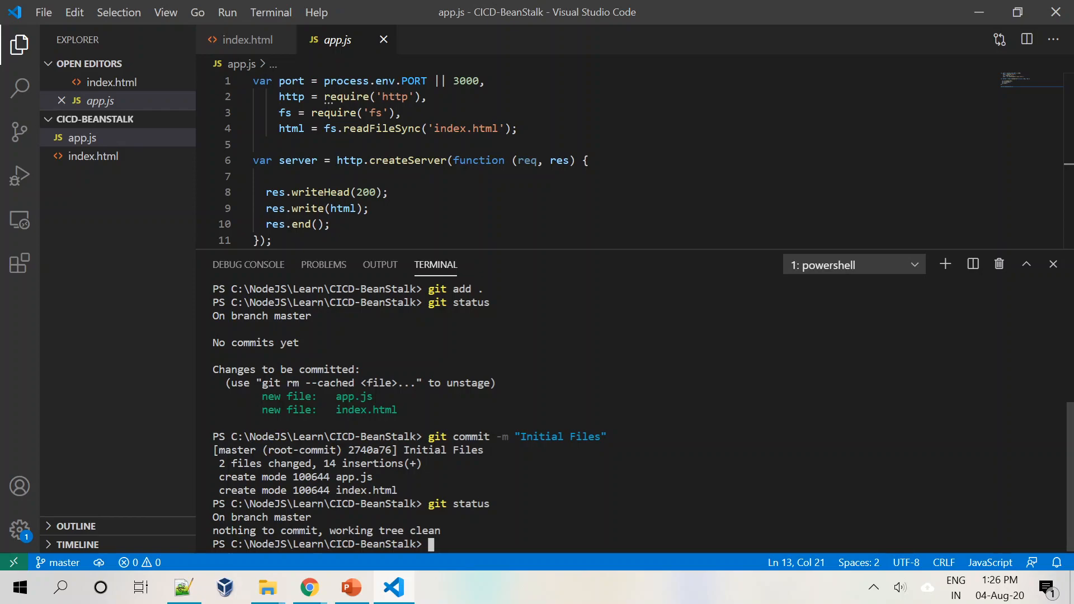
{"action": "type", "text": "git remote add orii"}
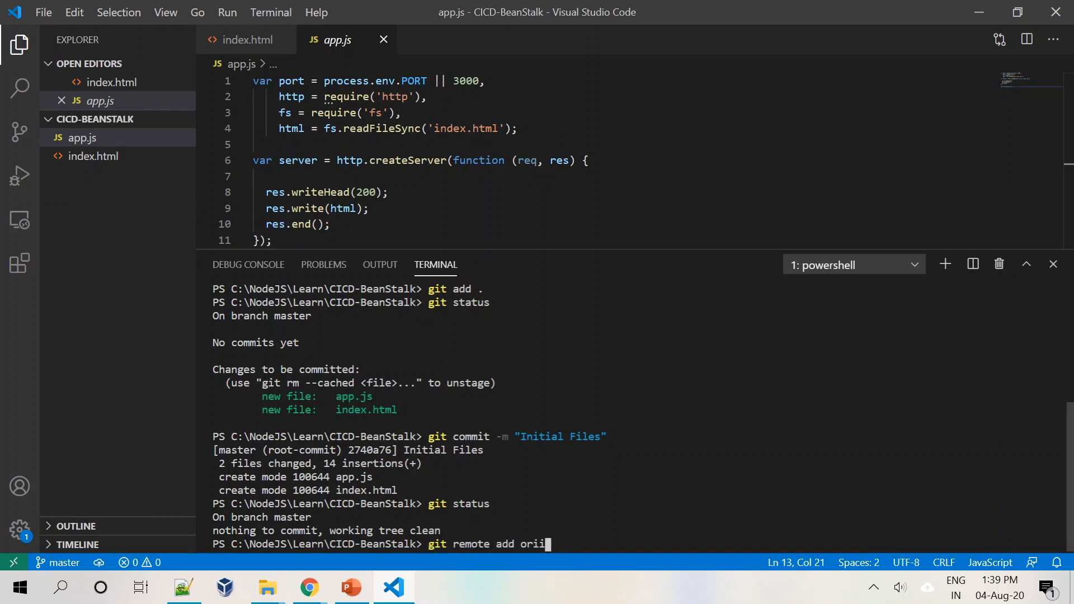
{"action": "key", "text": "BackSpace"}
{"action": "type", "text": "gin"}
{"action": "left_click", "coordinate": [309, 588]}
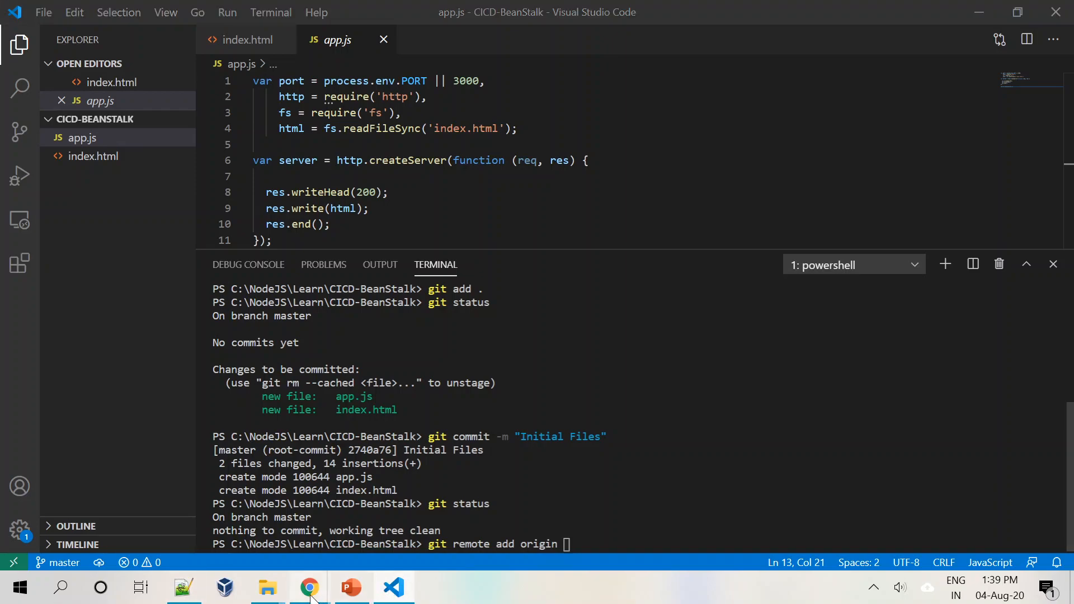
{"action": "left_click", "coordinate": [247, 553]}
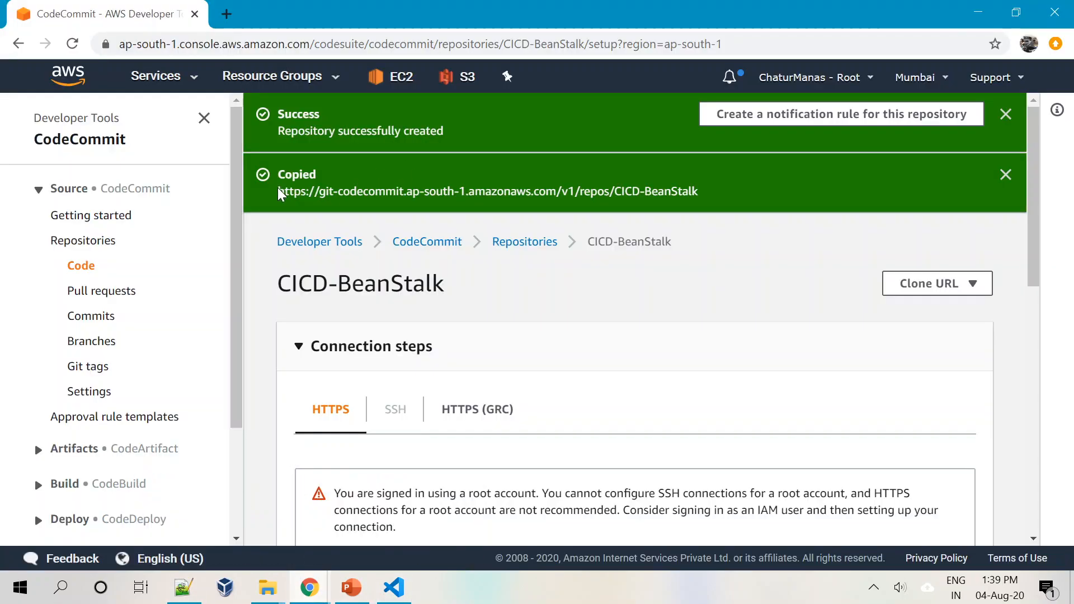
{"action": "triple_click", "coordinate": [605, 187]}
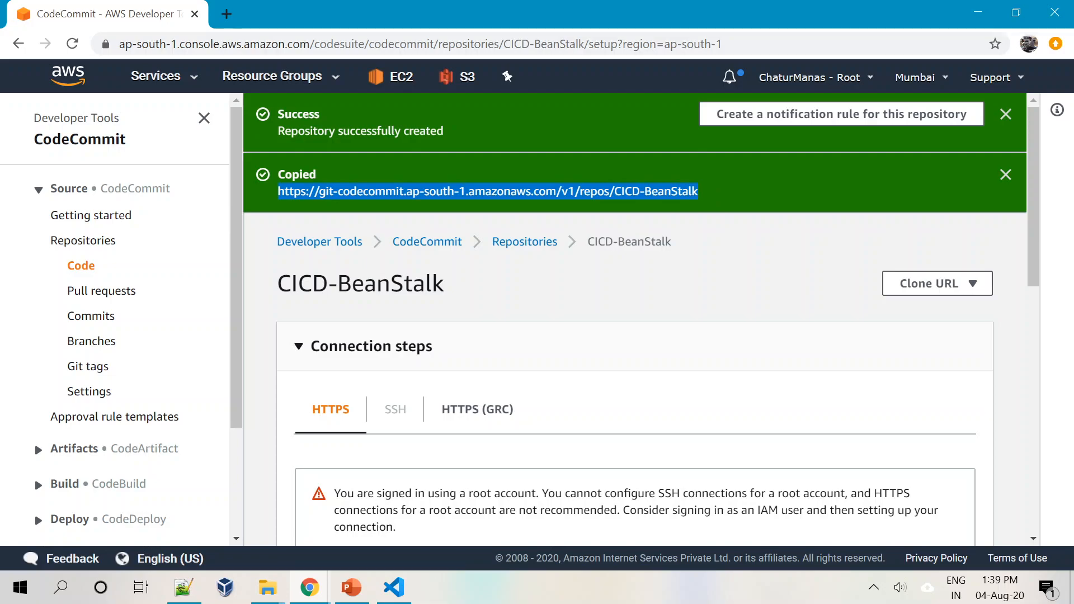
{"action": "key", "text": "alt+Tab"}
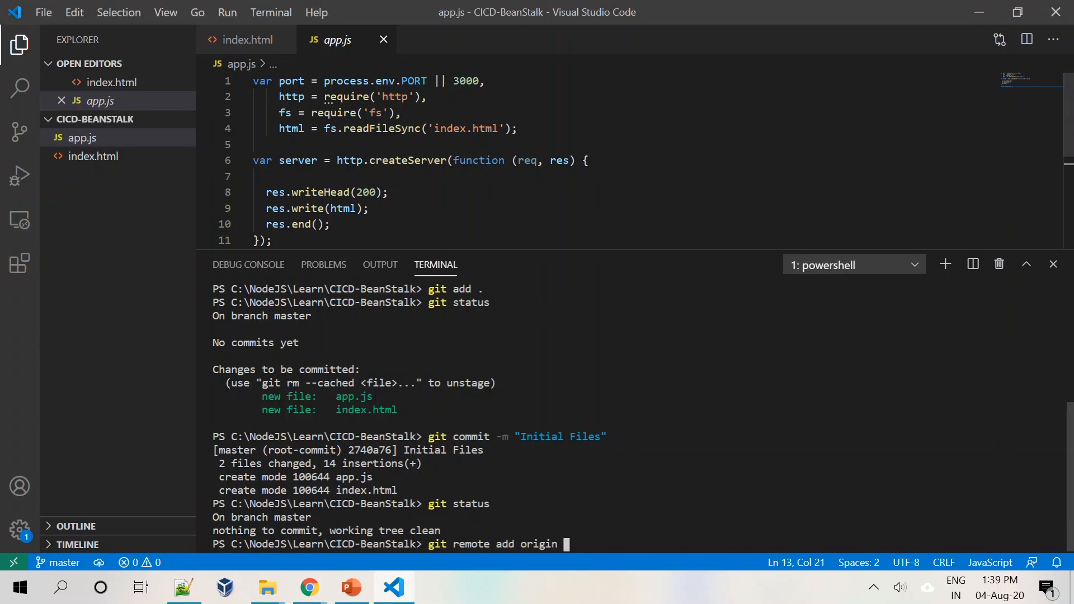
{"action": "key", "text": "ctrl+v"}
{"action": "key", "text": "Return"}
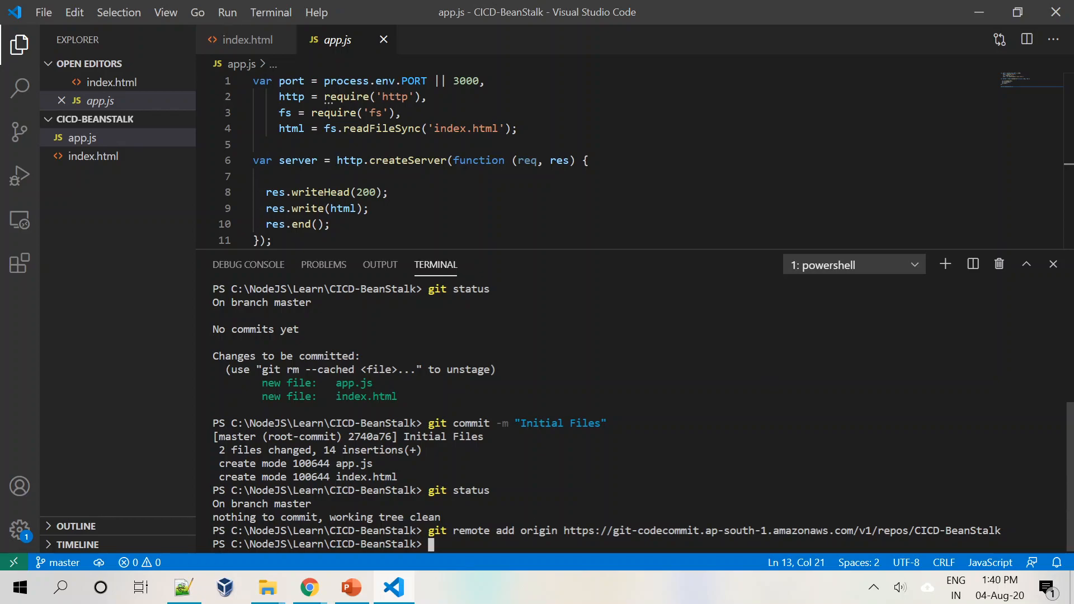
Push the local master branch to origin and set it as upstream with git push --set-upstream origin master.
{"action": "type", "text": "git push --set-ups"}
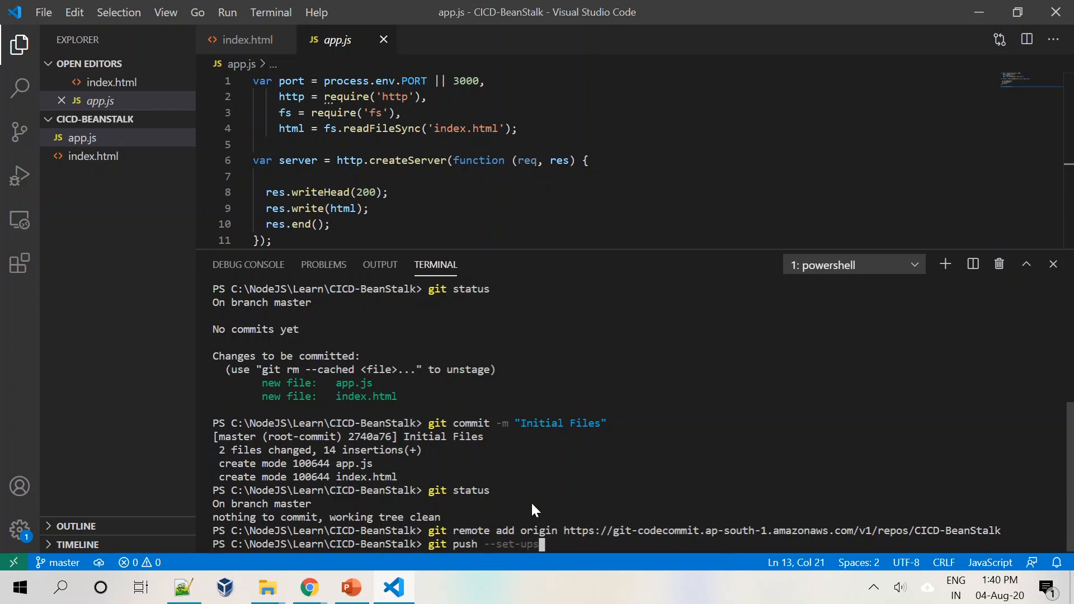
{"action": "type", "text": "tream "}
{"action": "type", "text": "orig"}
{"action": "type", "text": "in maste"}
{"action": "type", "text": "r"}
{"action": "key", "text": "Return"}
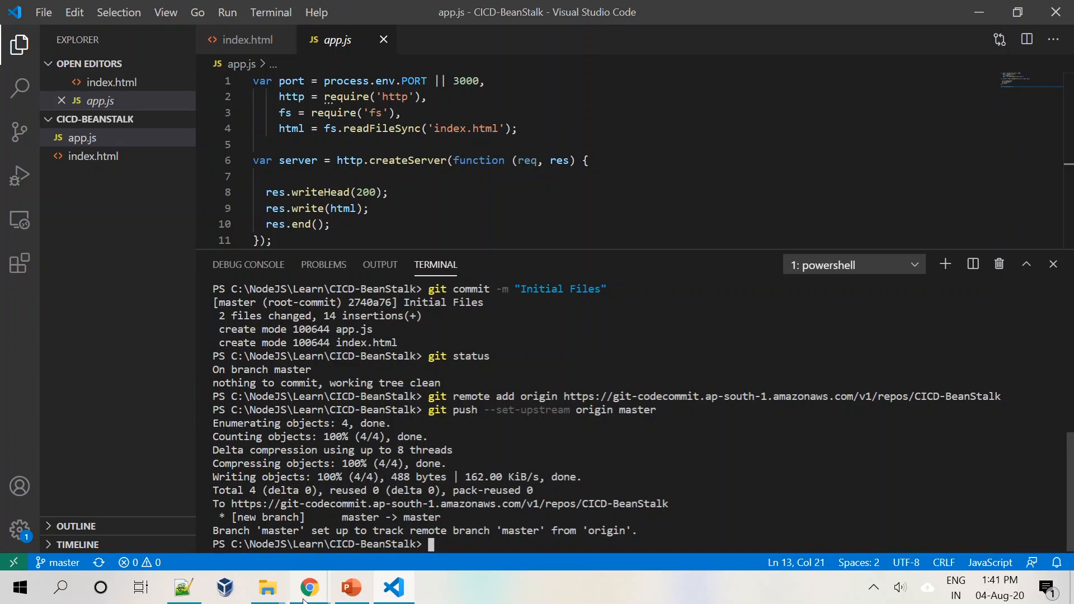
Switch to Chrome and open the CICD-BeanStalk repository's AWS console in a second browser tab.
{"action": "mouse_move", "coordinate": [309, 588]}
{"action": "left_click", "coordinate": [173, 513]}
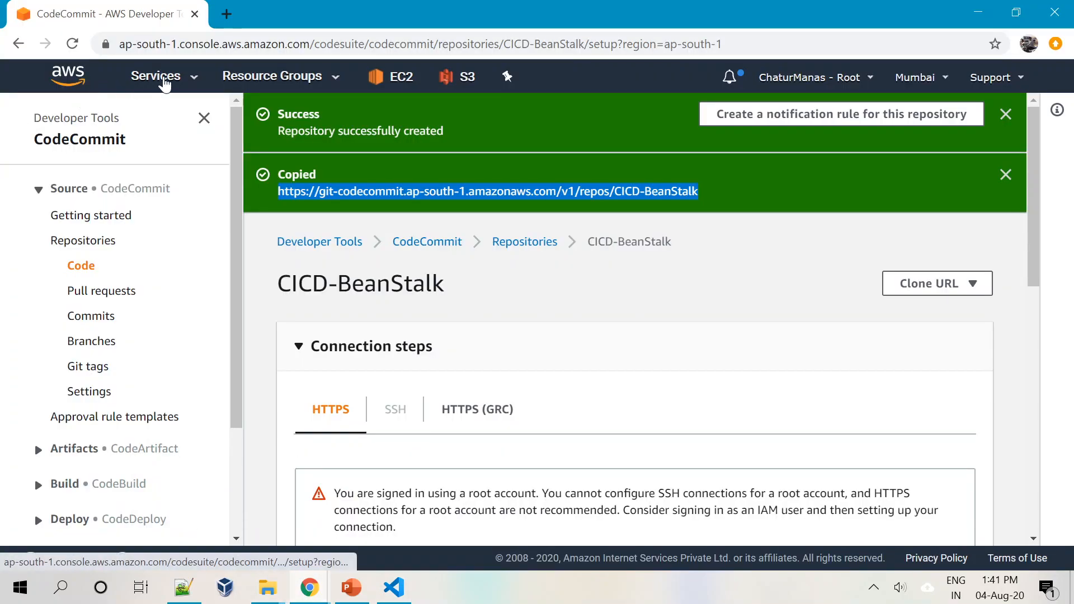
{"action": "right_click", "coordinate": [159, 76]}
{"action": "left_click", "coordinate": [196, 89]}
{"action": "left_click", "coordinate": [274, 8]}
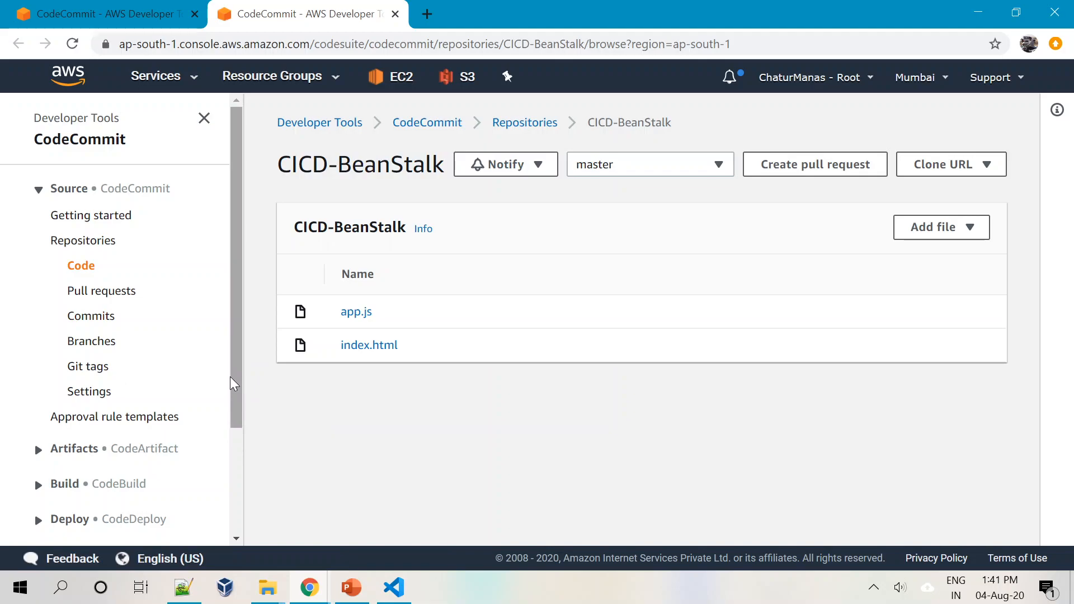
{"action": "left_click_drag", "start_coordinate": [237, 396], "coordinate": [237, 313]}
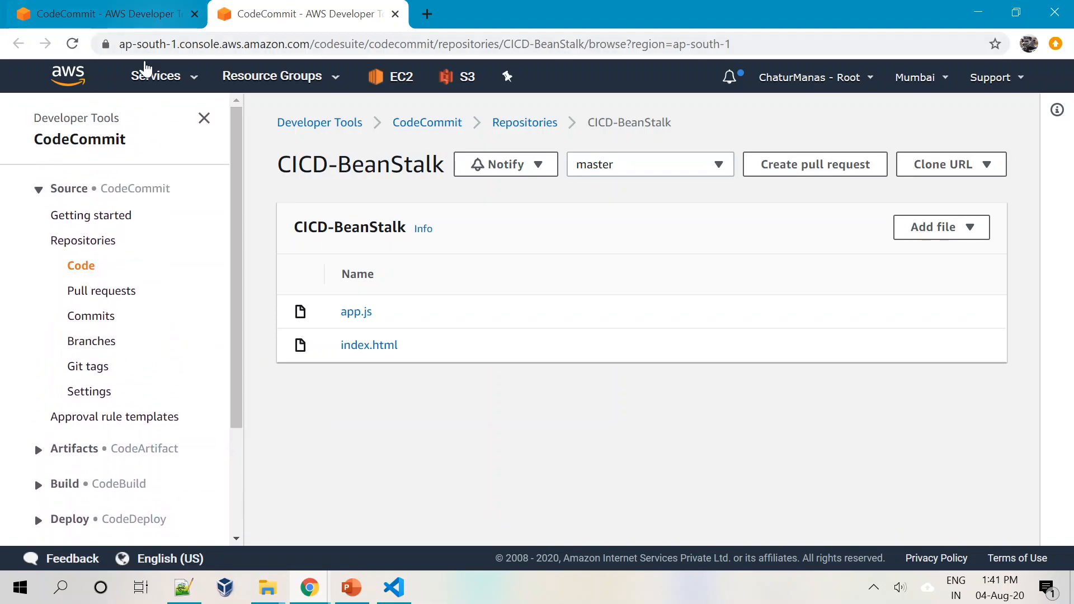
Find the IAM service in the AWS console and open its list of users.
{"action": "left_click", "coordinate": [154, 76]}
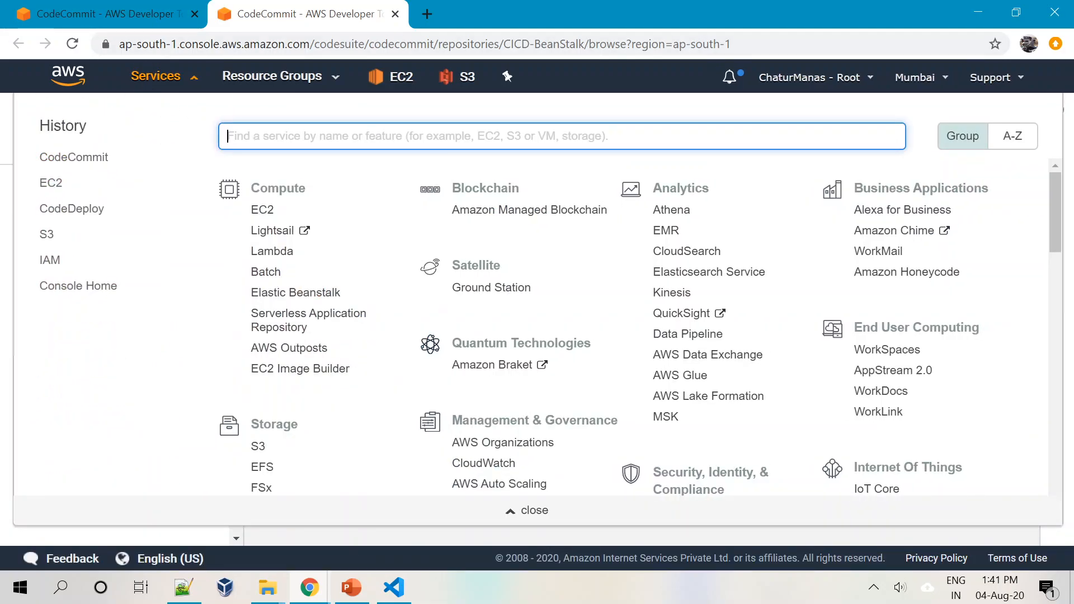
{"action": "type", "text": "iam"}
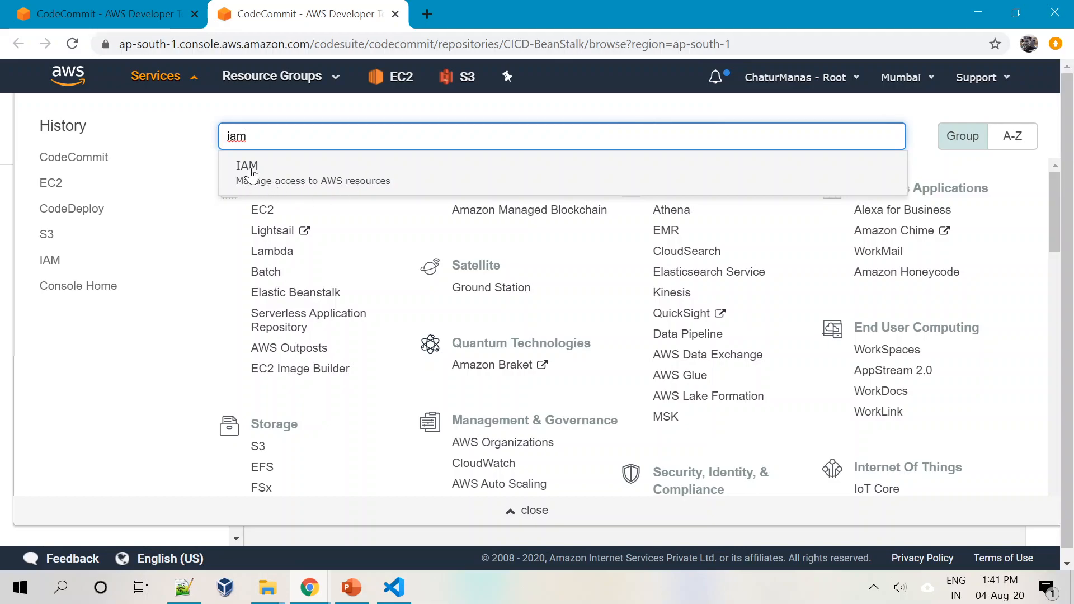
{"action": "left_click", "coordinate": [252, 175]}
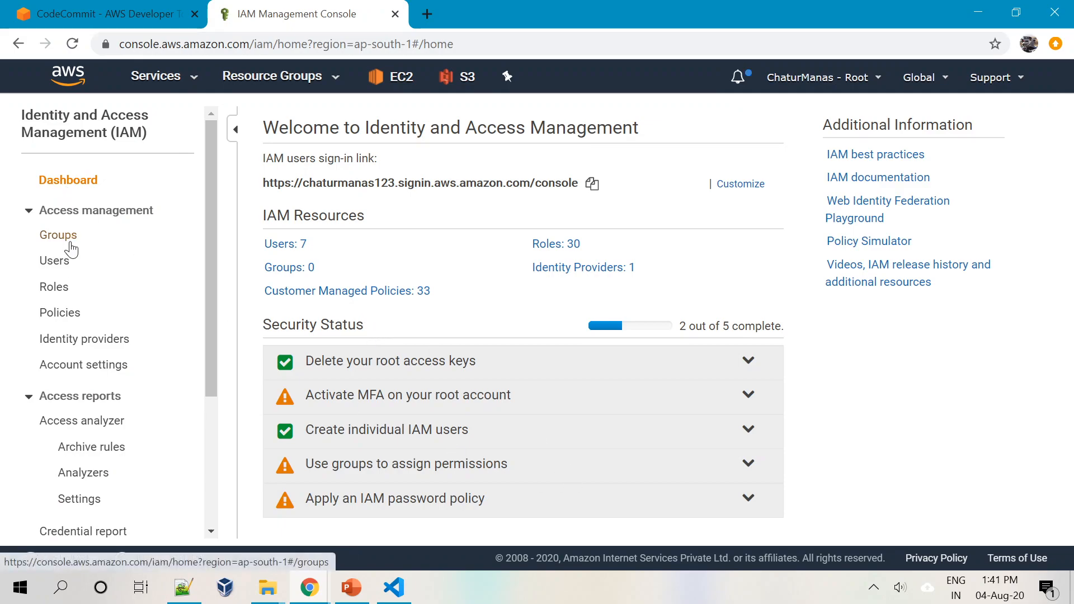
{"action": "left_click", "coordinate": [70, 272]}
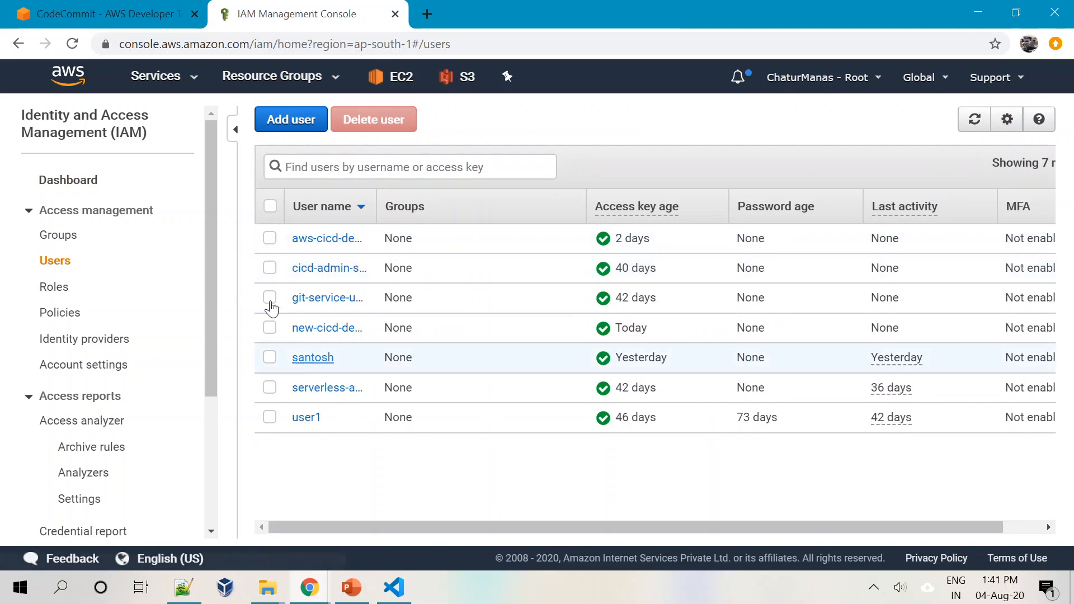
Start a new IAM user named cide-beanstalk-demo with programmatic access and proceed to its permissions.
{"action": "left_click", "coordinate": [295, 124]}
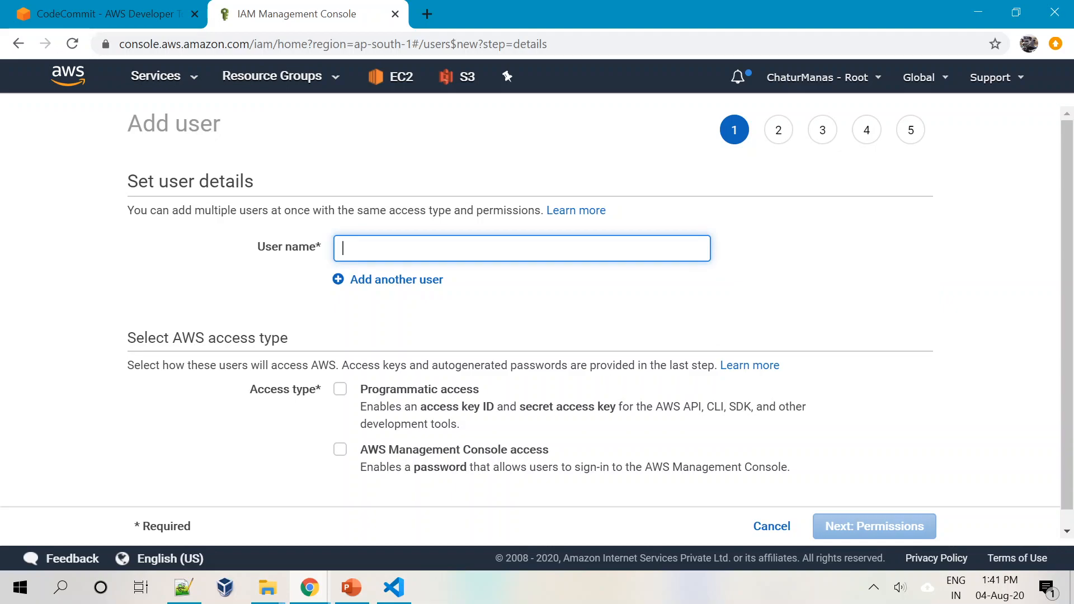
{"action": "type", "text": "cide-elasti"}
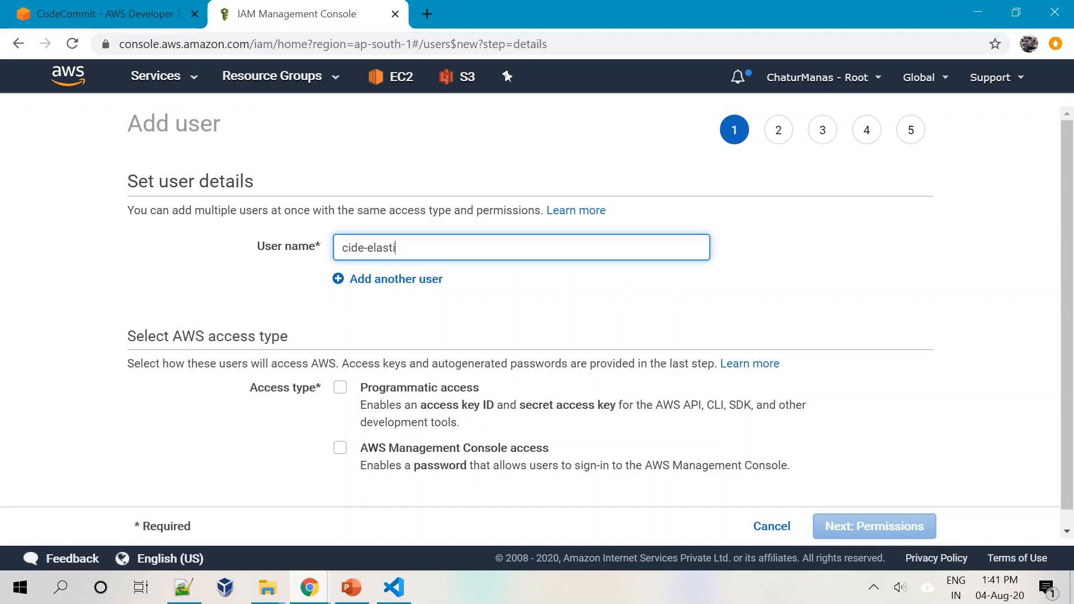
{"action": "key", "text": "BackSpace"}
{"action": "key", "text": "BackSpace"}
{"action": "key", "text": "BackSpace"}
{"action": "key", "text": "BackSpace"}
{"action": "key", "text": "BackSpace"}
{"action": "key", "text": "BackSpace"}
{"action": "type", "text": "beanstalk-demo"}
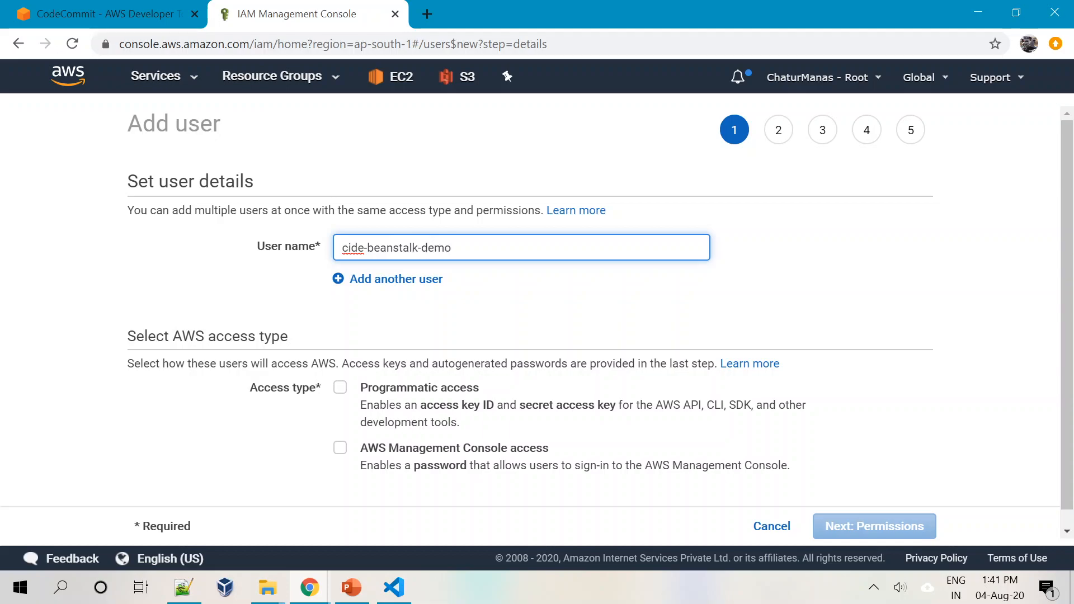
{"action": "left_click", "coordinate": [340, 387]}
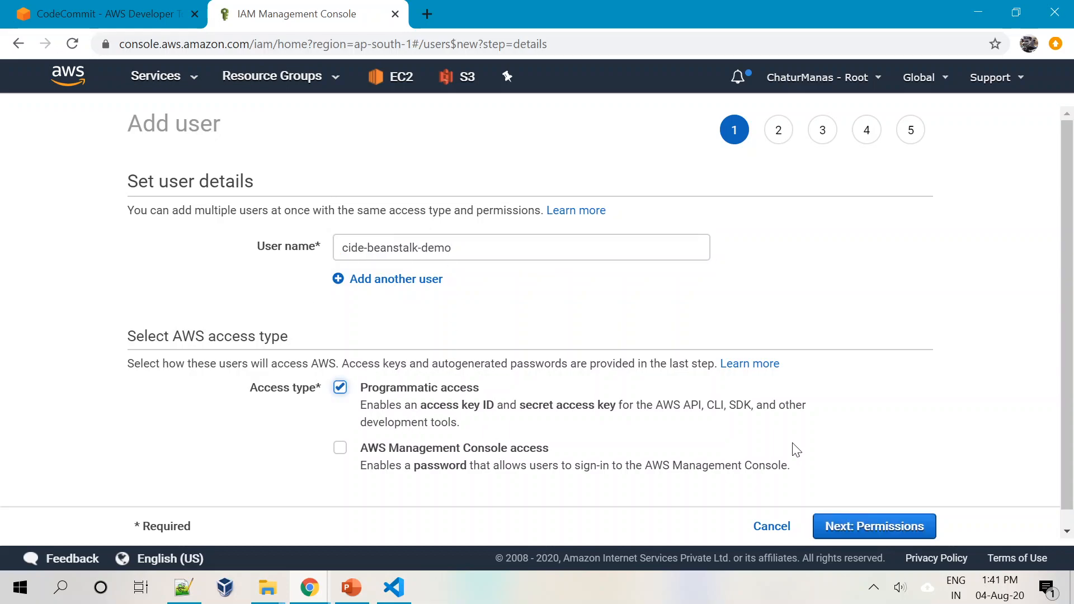
{"action": "left_click", "coordinate": [842, 528]}
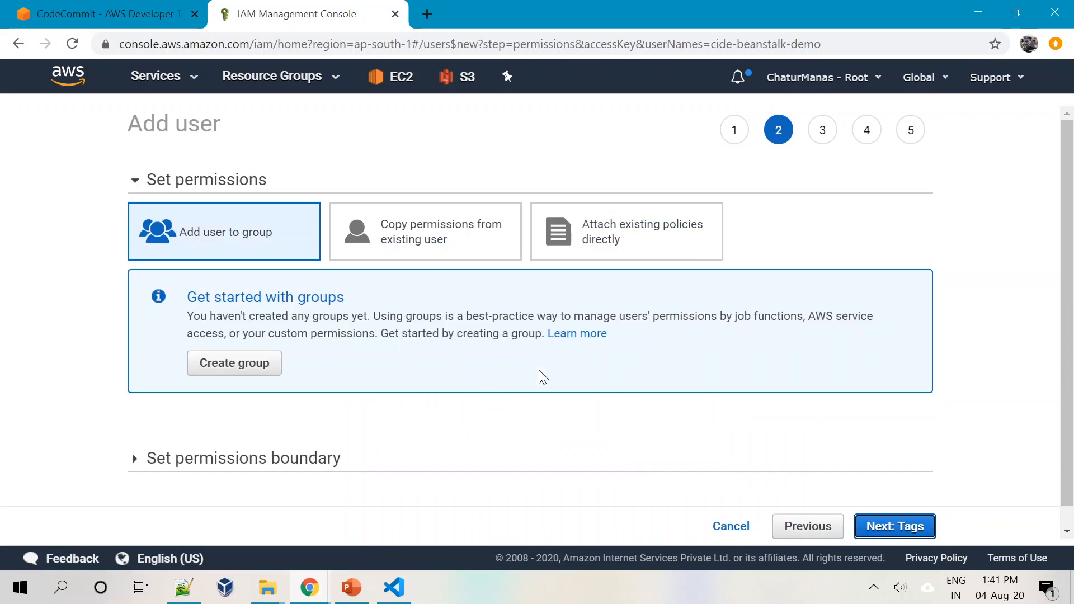
Attach the existing AdministratorAccess policy directly, leave the tags empty, create the user, and return to the user list.
{"action": "left_click", "coordinate": [621, 231]}
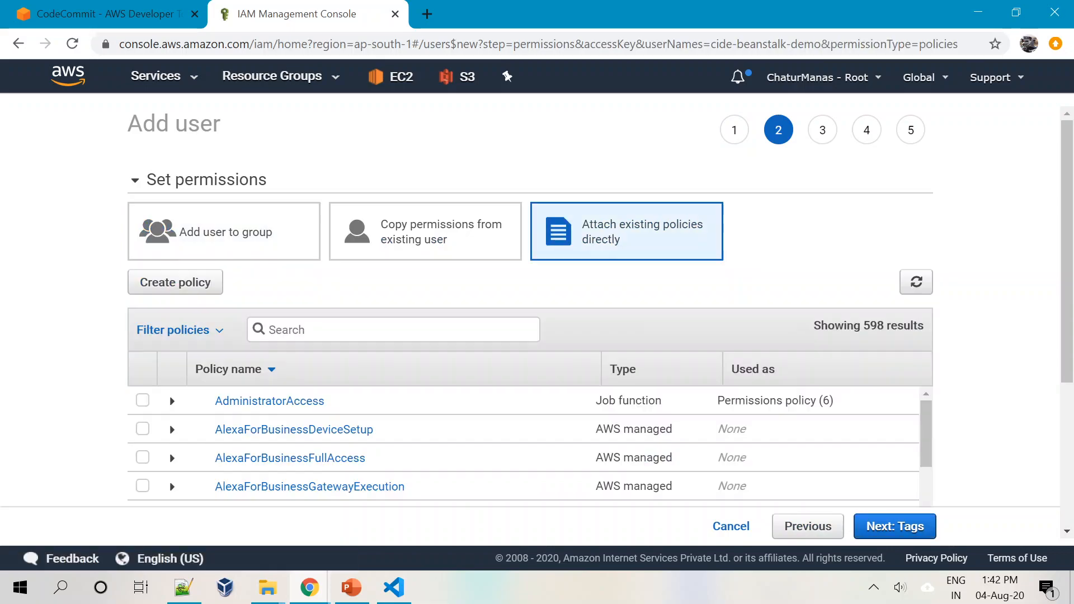
{"action": "left_click", "coordinate": [142, 402]}
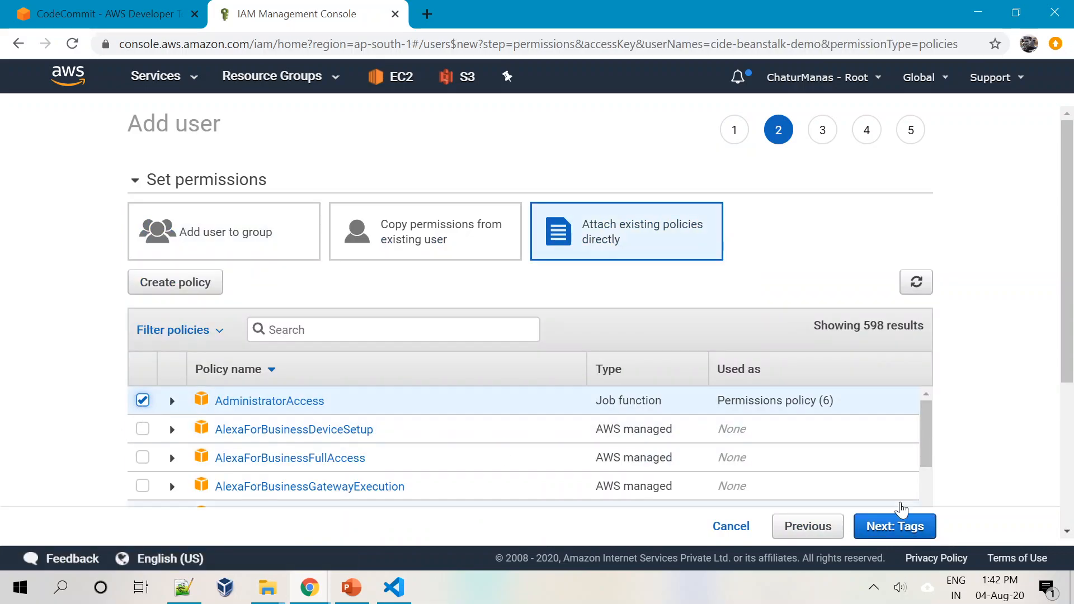
{"action": "left_click", "coordinate": [903, 529]}
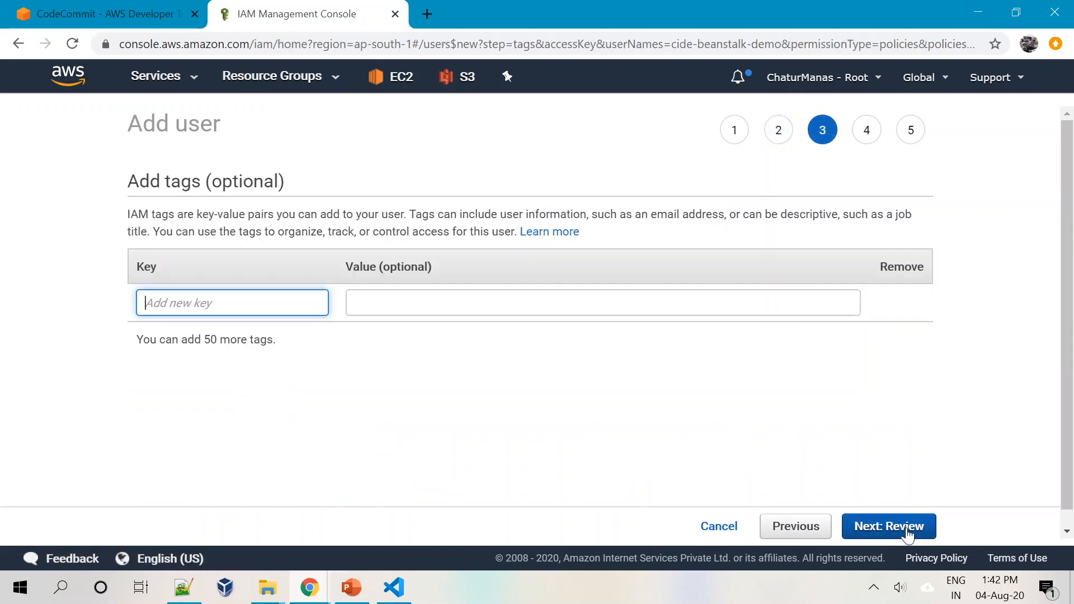
{"action": "left_click", "coordinate": [869, 528]}
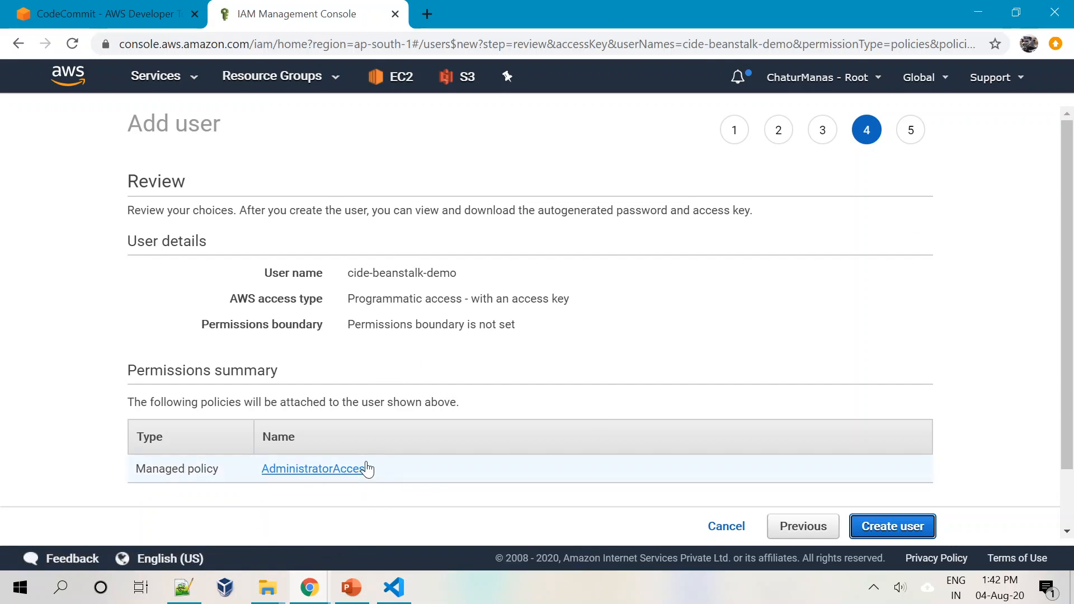
{"action": "left_click", "coordinate": [876, 528]}
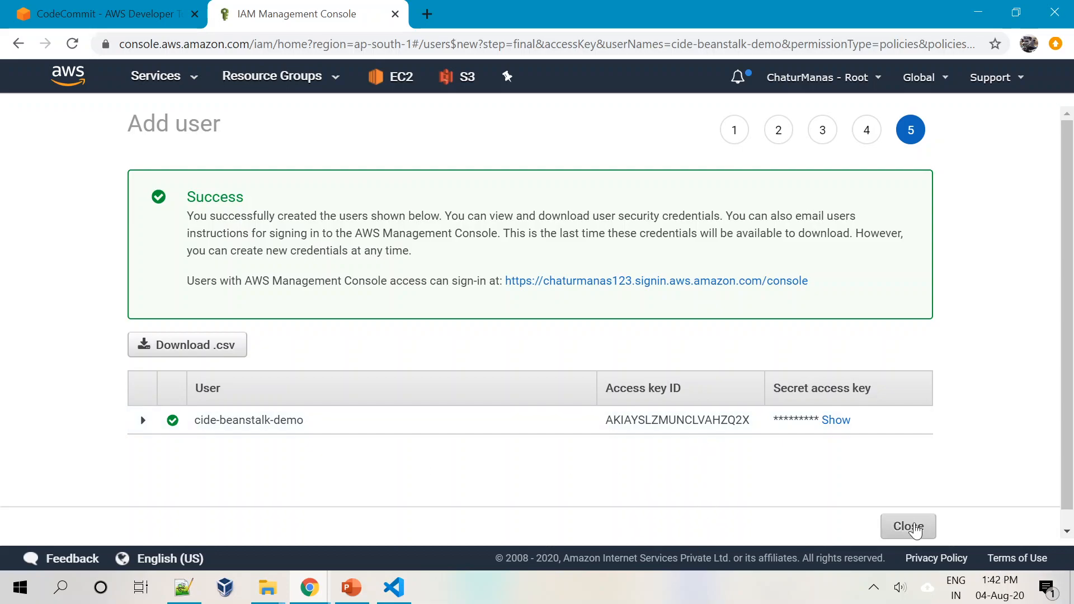
{"action": "left_click", "coordinate": [909, 527]}
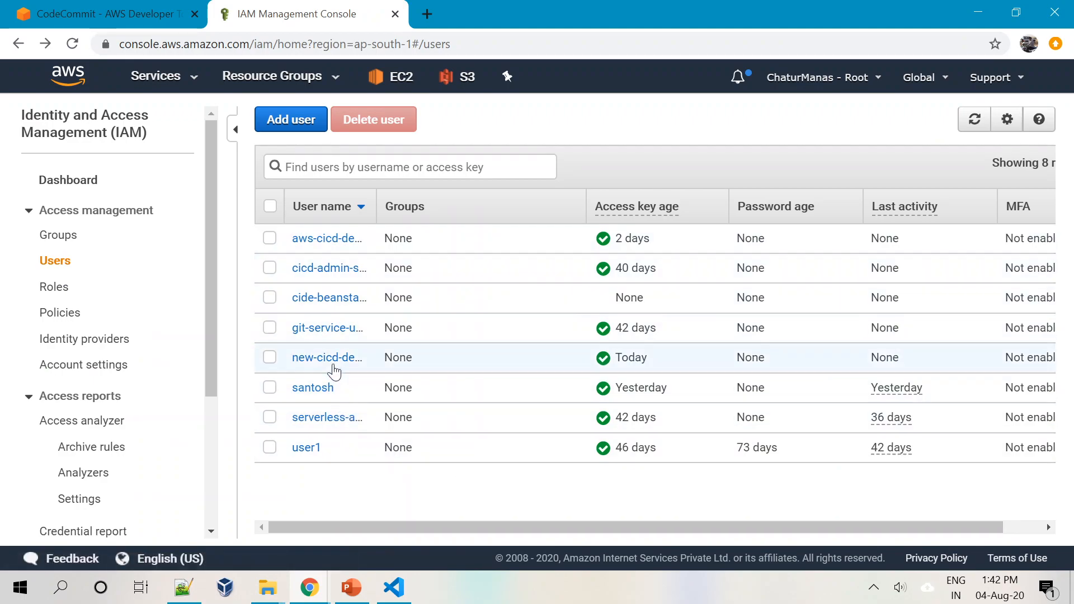
Generate HTTPS Git credentials for AWS CodeCommit for the cide-beanstalk-demo user and download the credentials file.
{"action": "left_click", "coordinate": [322, 301]}
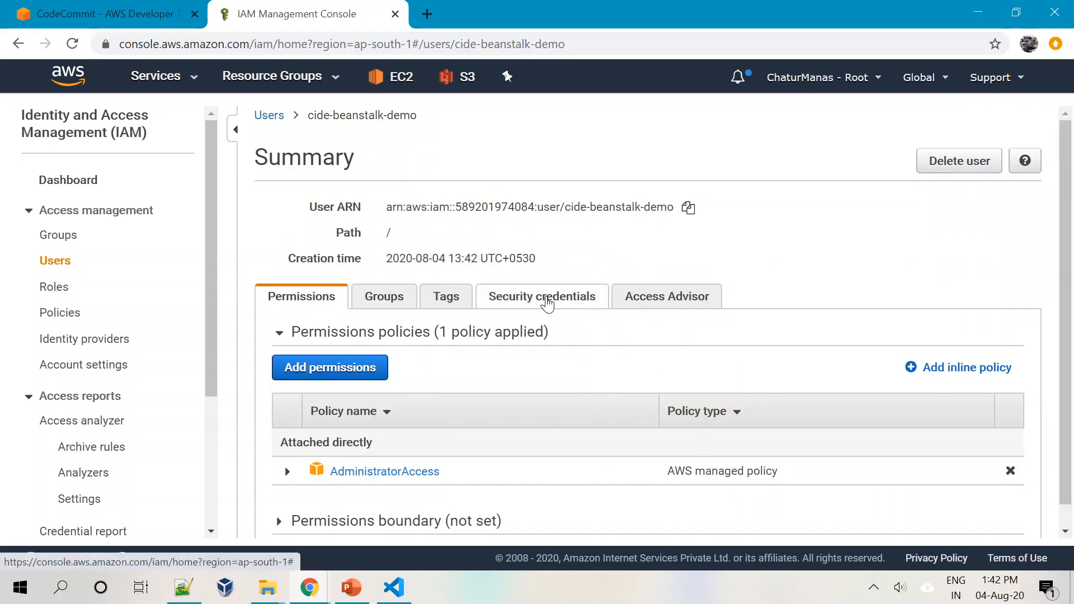
{"action": "left_click", "coordinate": [547, 305]}
{"action": "scroll", "coordinate": [486, 477], "scroll_direction": "down", "scroll_amount": 6}
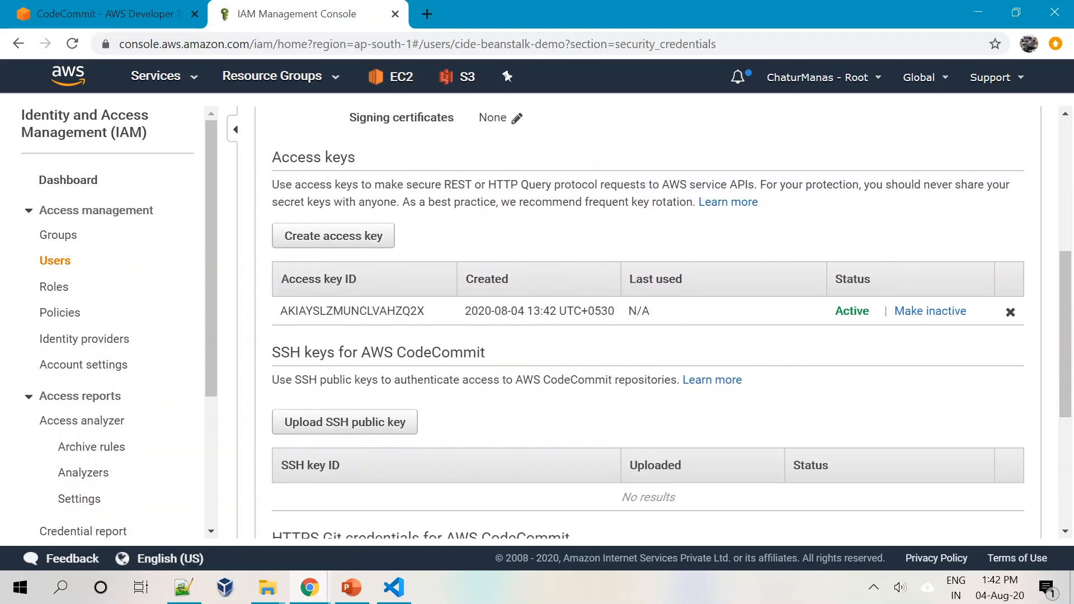
{"action": "scroll", "coordinate": [479, 464], "scroll_direction": "down", "scroll_amount": 5}
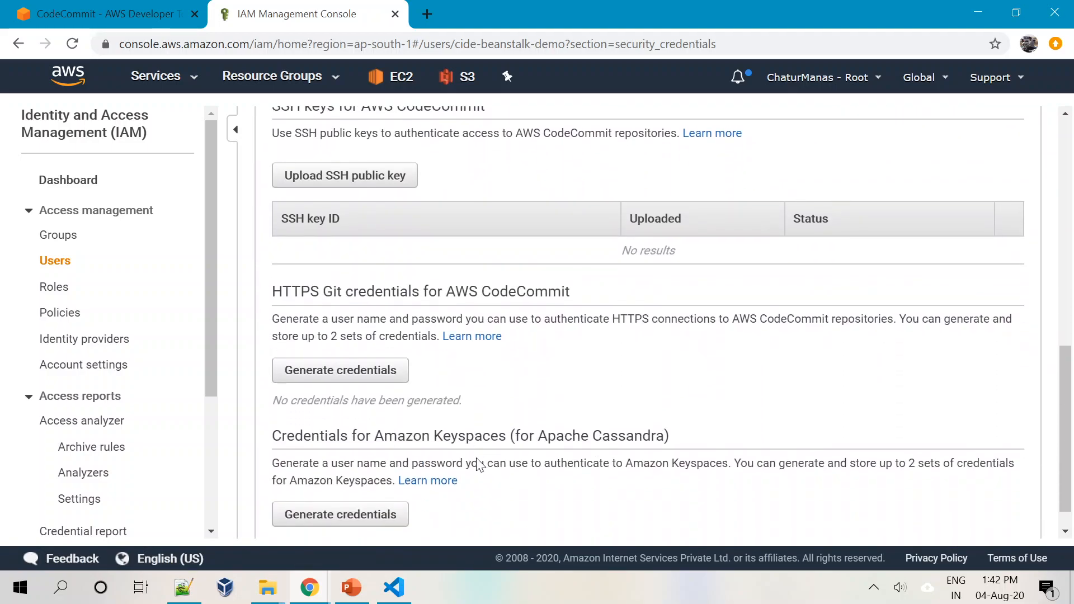
{"action": "scroll", "coordinate": [476, 463], "scroll_direction": "down", "scroll_amount": 1}
{"action": "scroll", "coordinate": [476, 463], "scroll_direction": "up", "scroll_amount": 2}
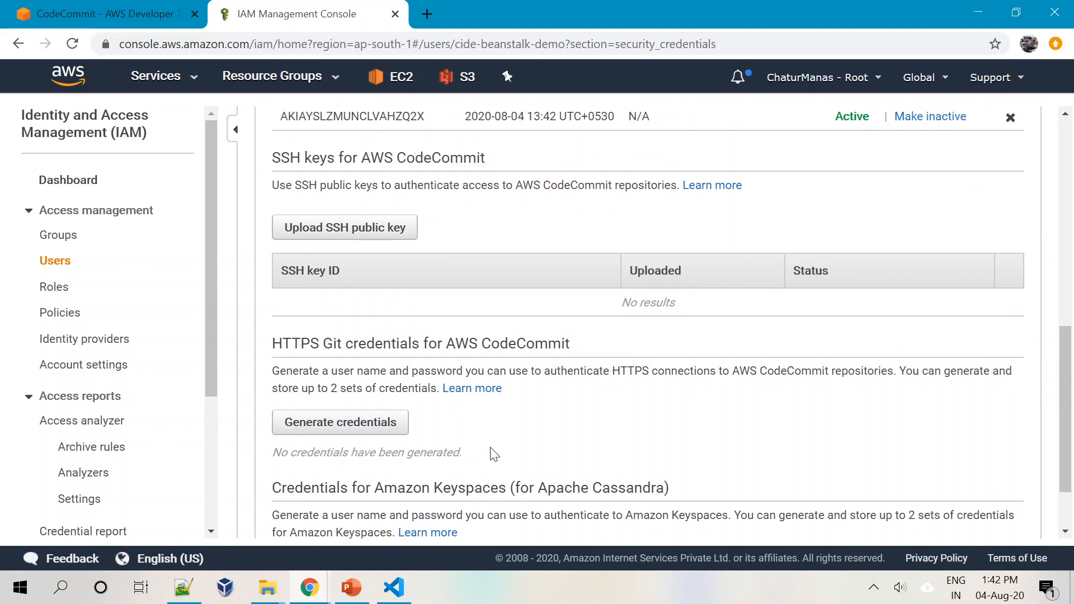
{"action": "scroll", "coordinate": [494, 454], "scroll_direction": "down", "scroll_amount": 1}
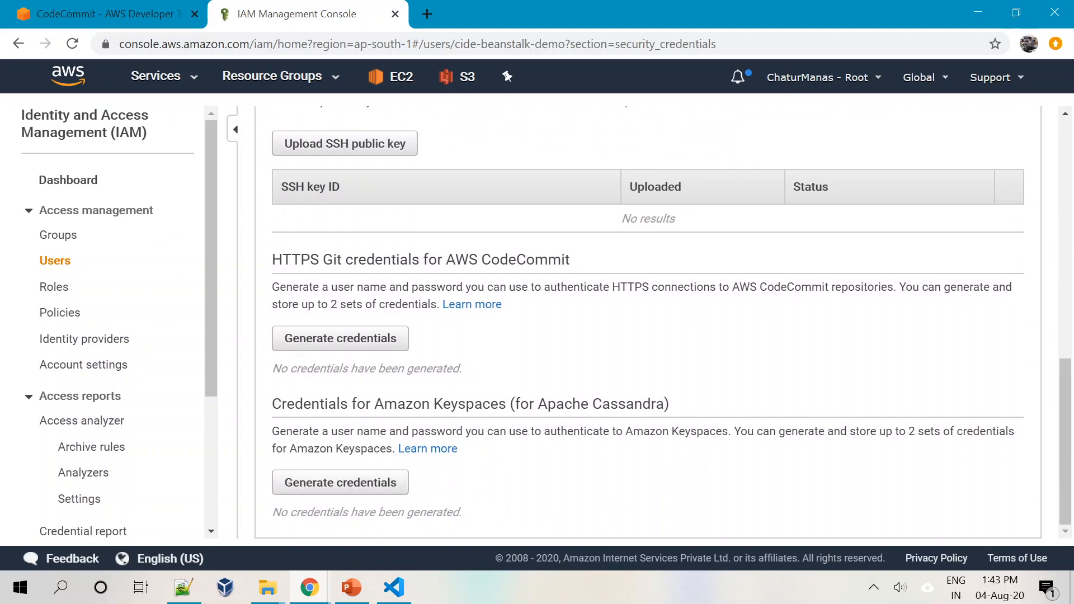
{"action": "left_click_drag", "start_coordinate": [271, 259], "coordinate": [595, 259]}
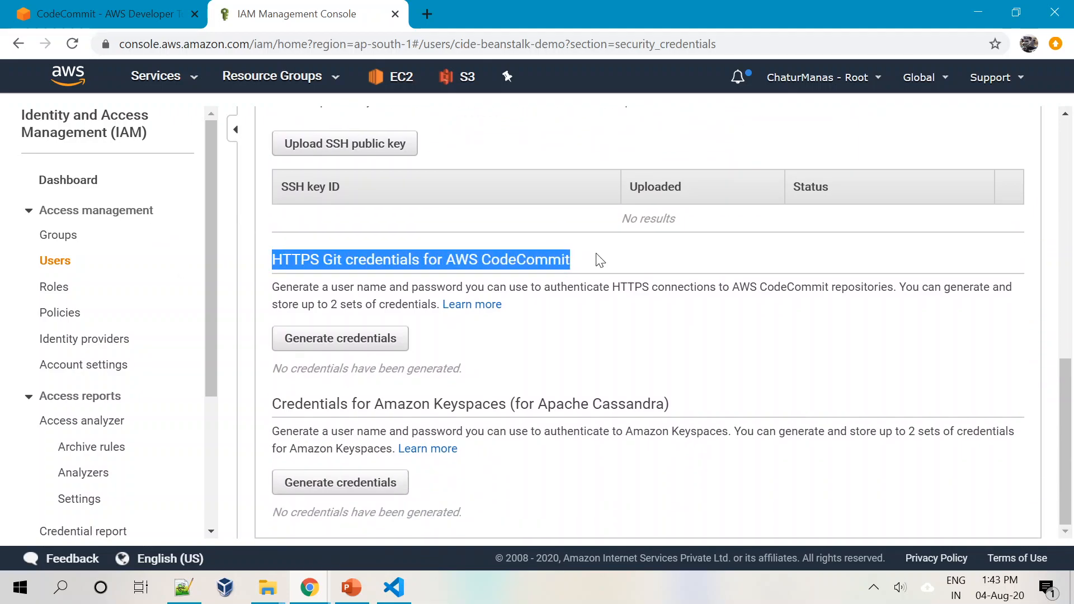
{"action": "left_click", "coordinate": [634, 364]}
{"action": "left_click", "coordinate": [311, 343]}
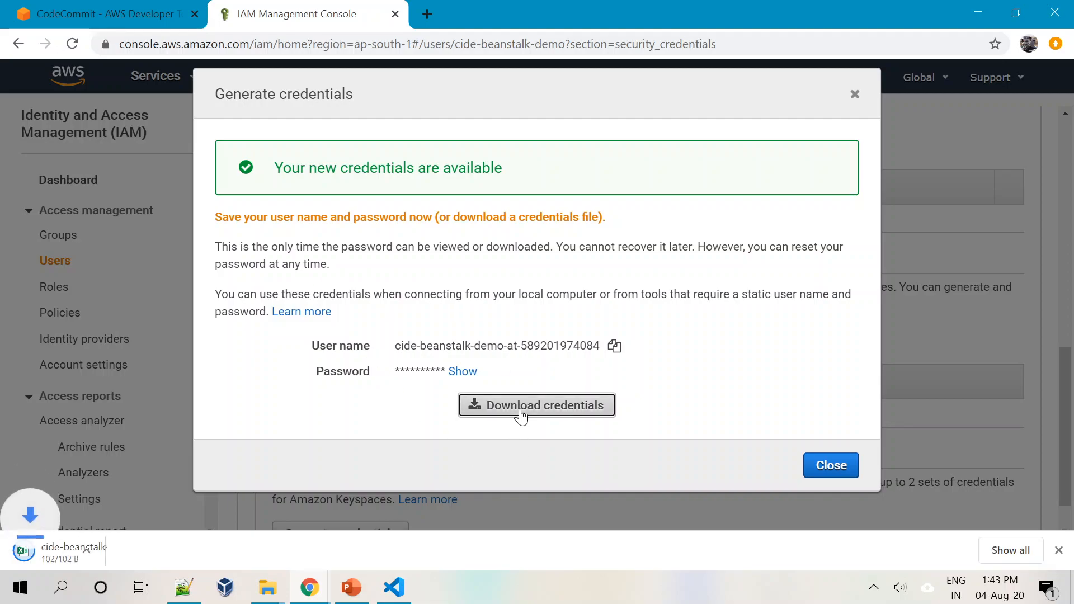
{"action": "left_click", "coordinate": [844, 457]}
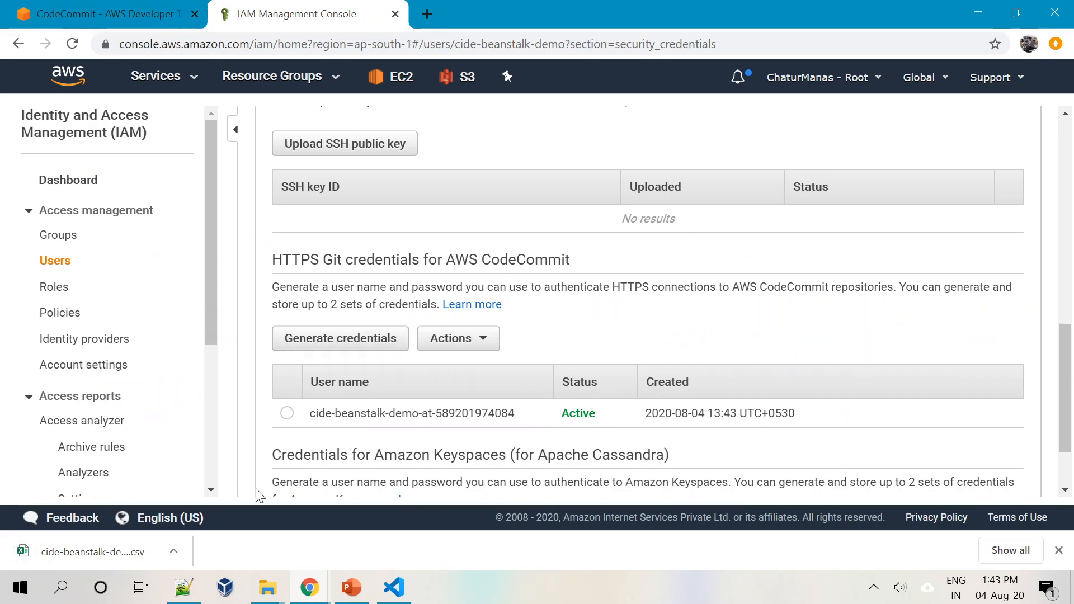
Switch to Visual Studio Code and run git push in the project terminal.
{"action": "left_click", "coordinate": [404, 587]}
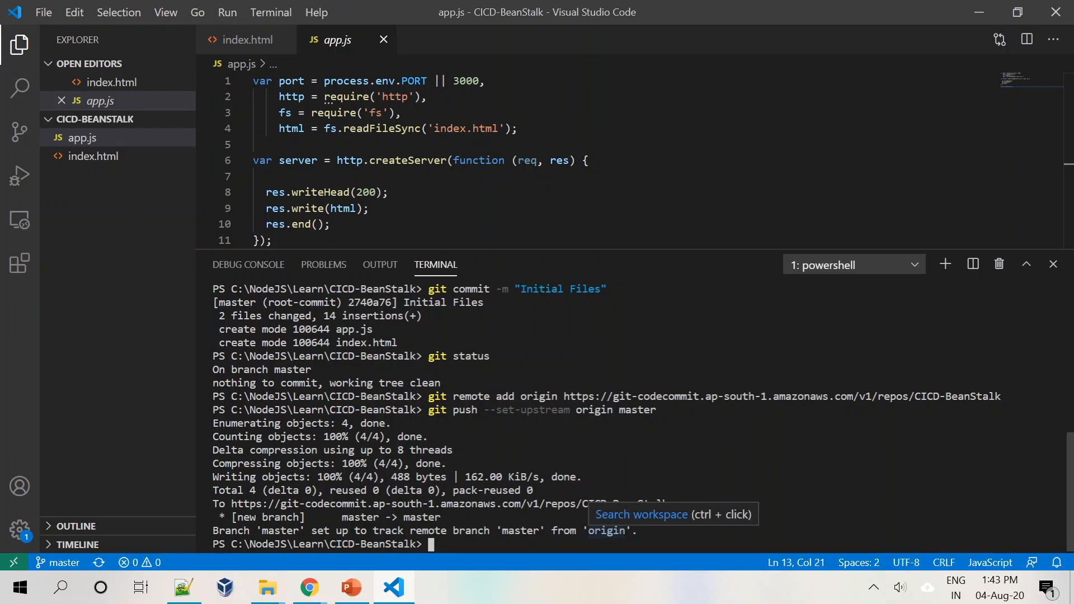
{"action": "type", "text": "git push"}
{"action": "key", "text": "Return"}
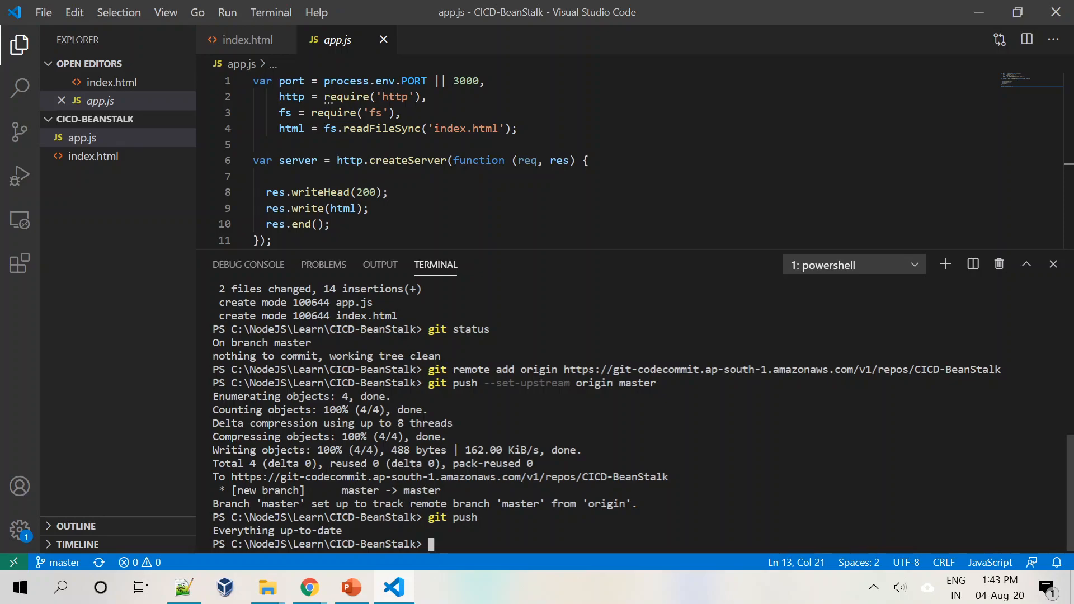
Switch to the CodeCommit console in Chrome, open the CICD-BeanStalk repository, and examine the contents of index.html and app.js.
{"action": "mouse_move", "coordinate": [305, 593]}
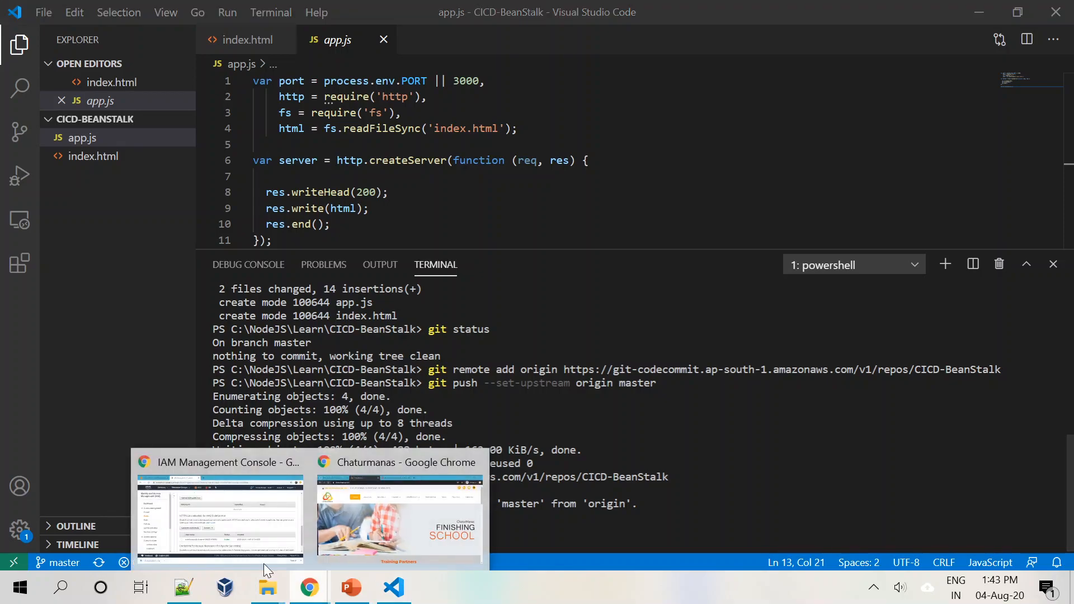
{"action": "left_click", "coordinate": [263, 560]}
{"action": "left_click", "coordinate": [106, 14]}
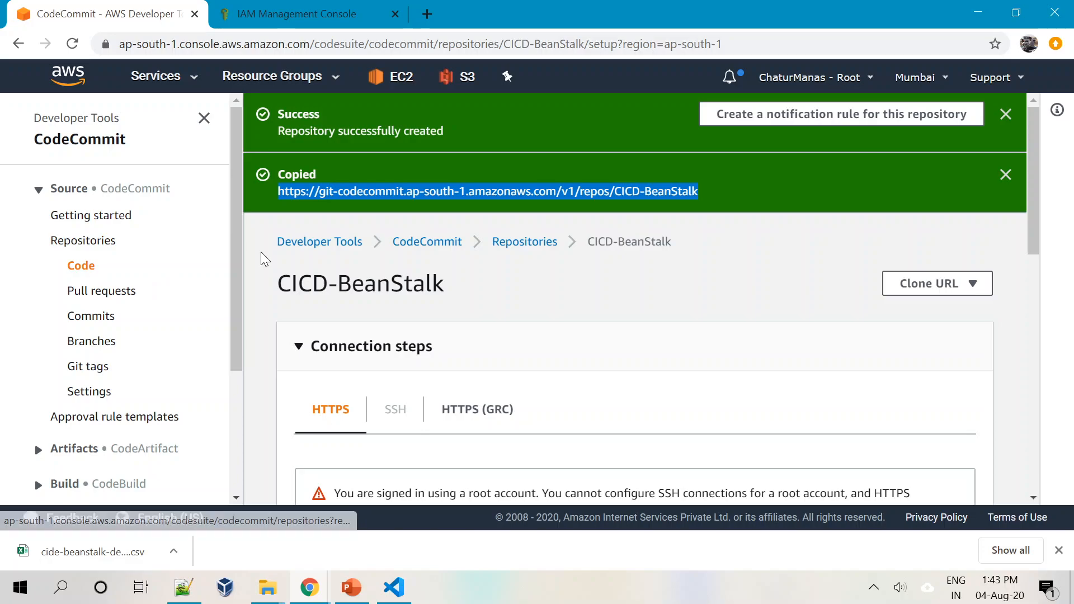
{"action": "left_click_drag", "start_coordinate": [240, 263], "coordinate": [237, 280]}
{"action": "scroll", "coordinate": [233, 283], "scroll_direction": "up", "scroll_amount": 1}
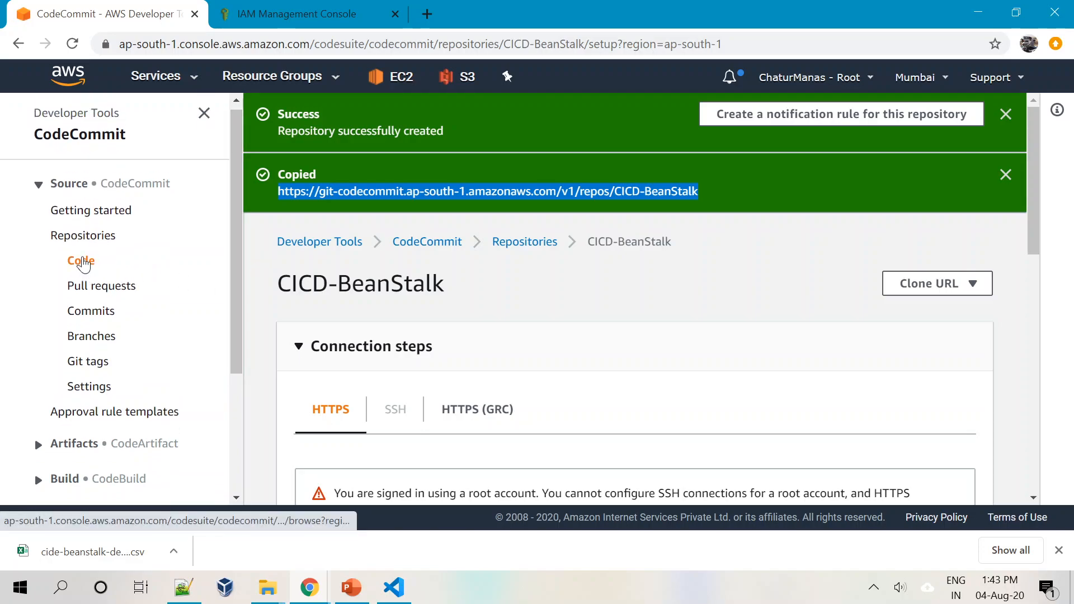
{"action": "left_click", "coordinate": [82, 236]}
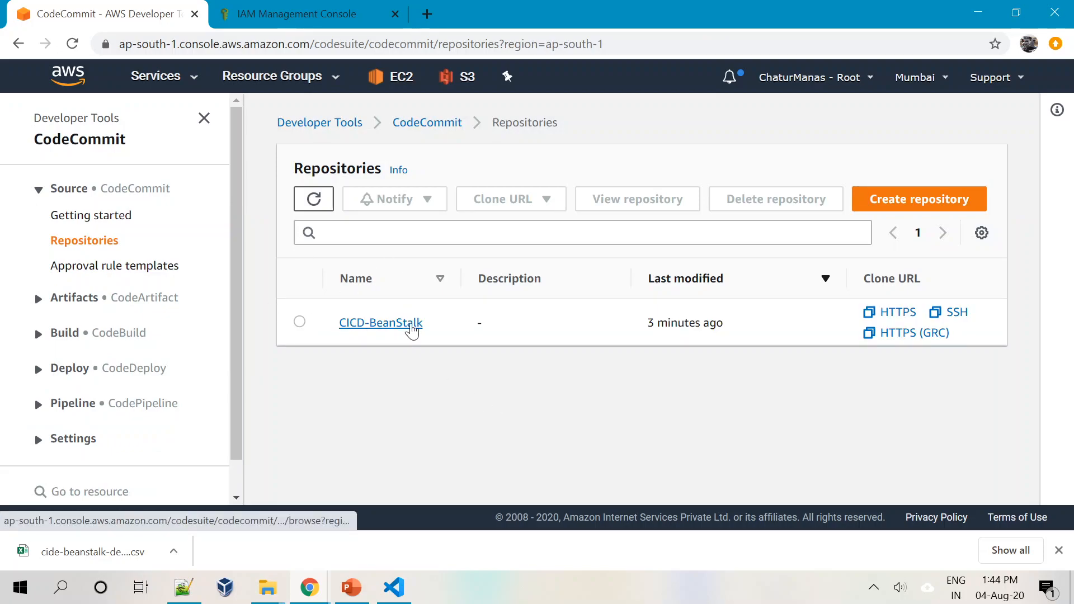
{"action": "left_click", "coordinate": [412, 327]}
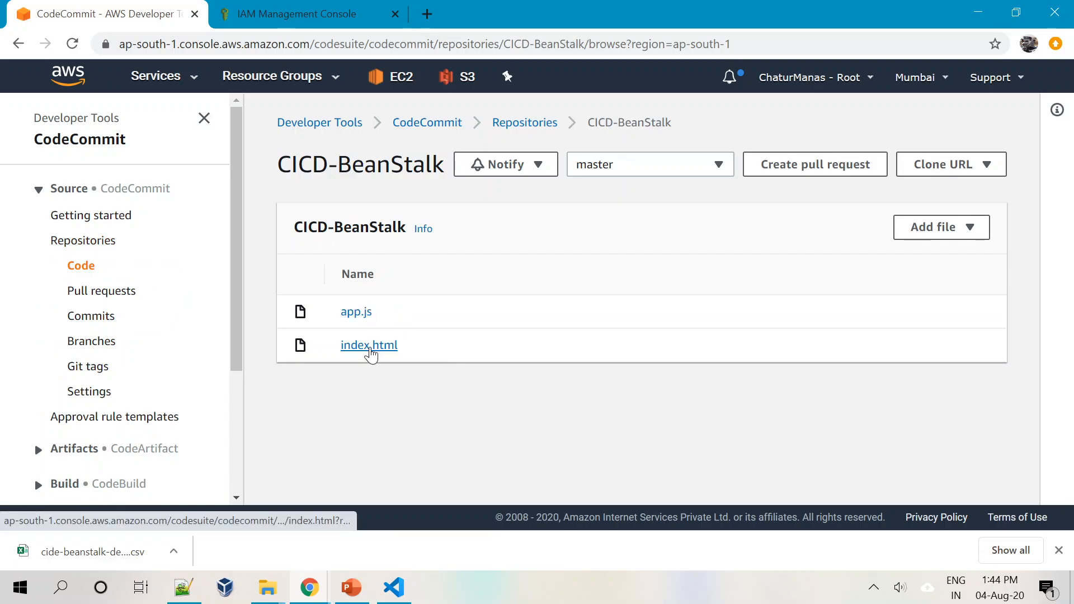
{"action": "left_click", "coordinate": [370, 345]}
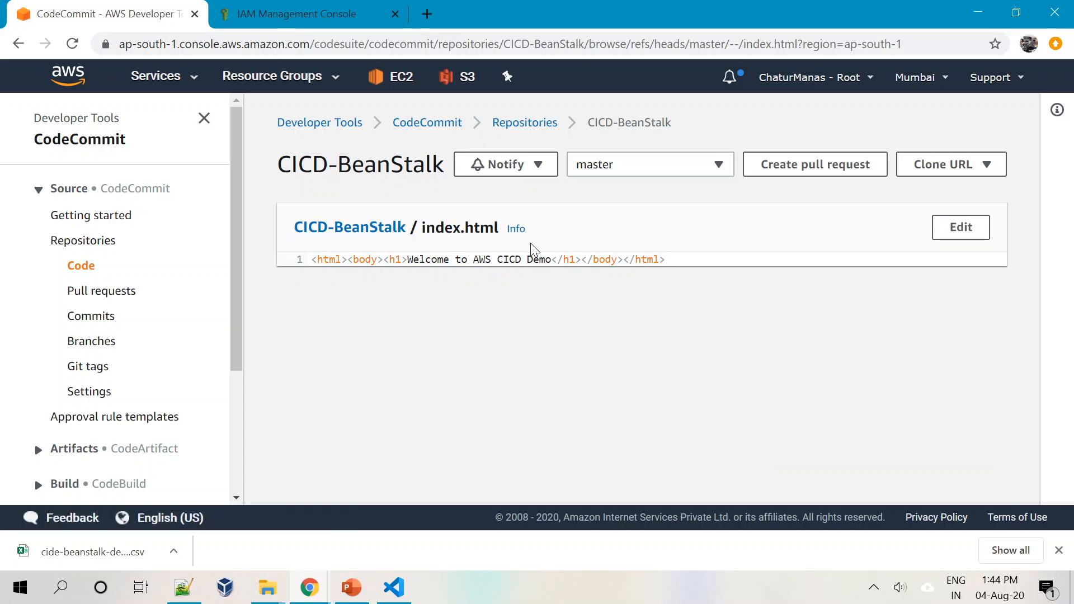
{"action": "left_click", "coordinate": [530, 125]}
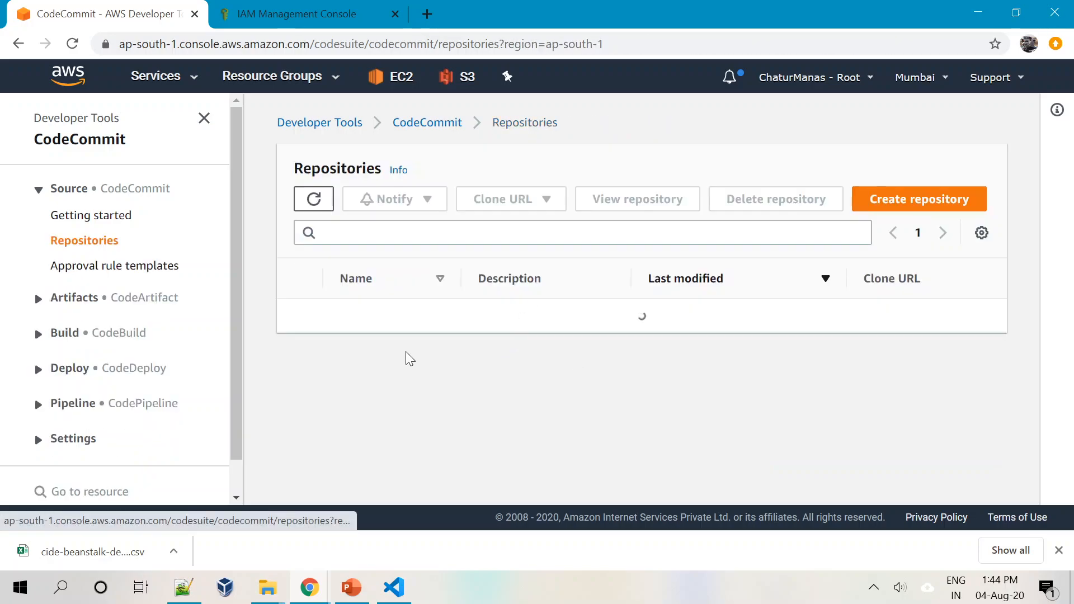
{"action": "left_click", "coordinate": [367, 324]}
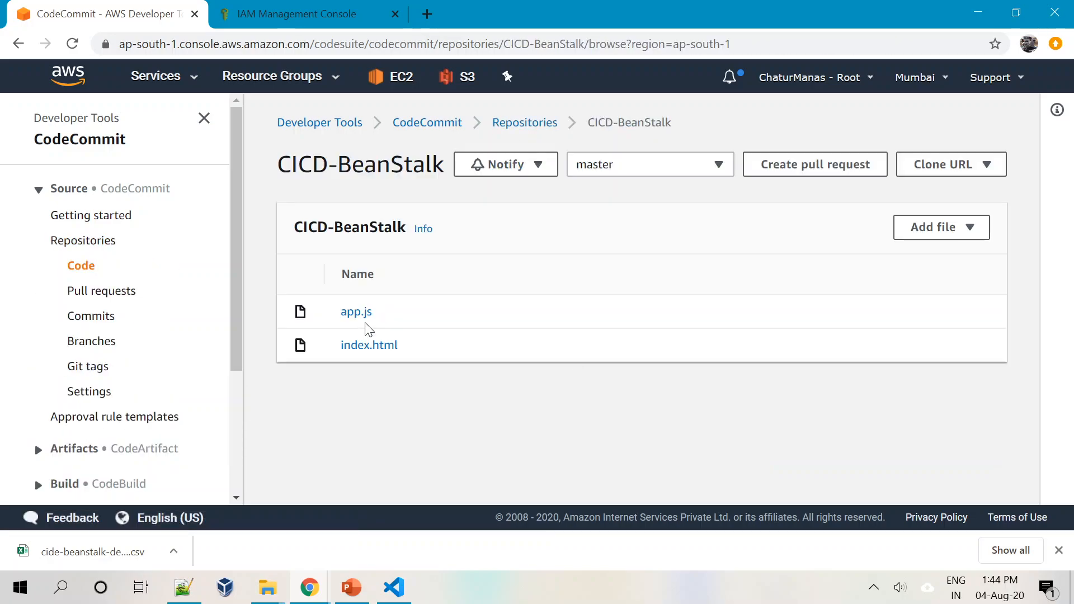
{"action": "left_click", "coordinate": [361, 313]}
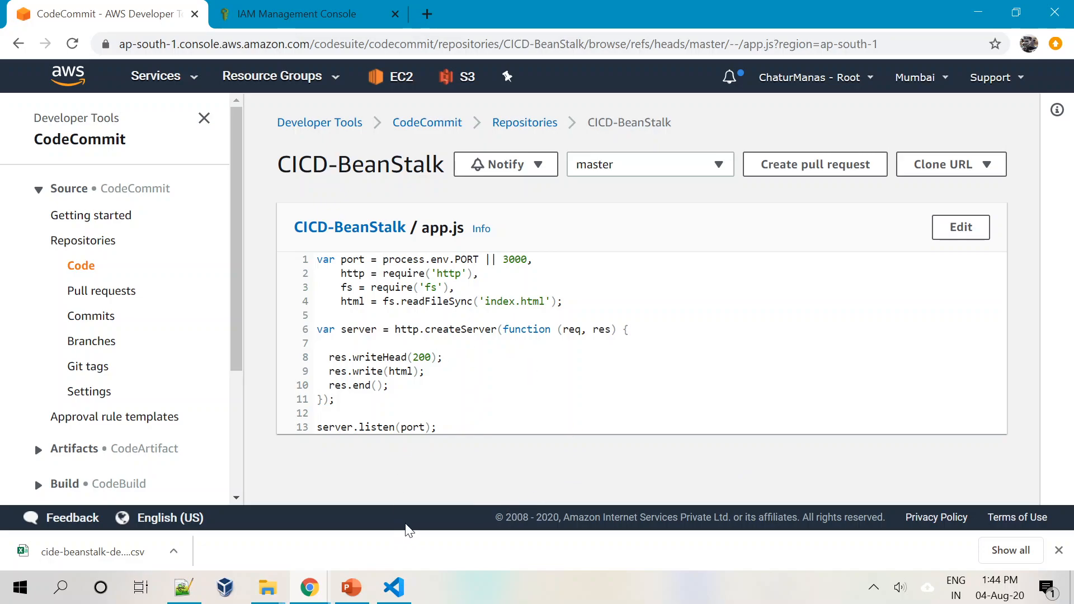
{"action": "left_click", "coordinate": [394, 587]}
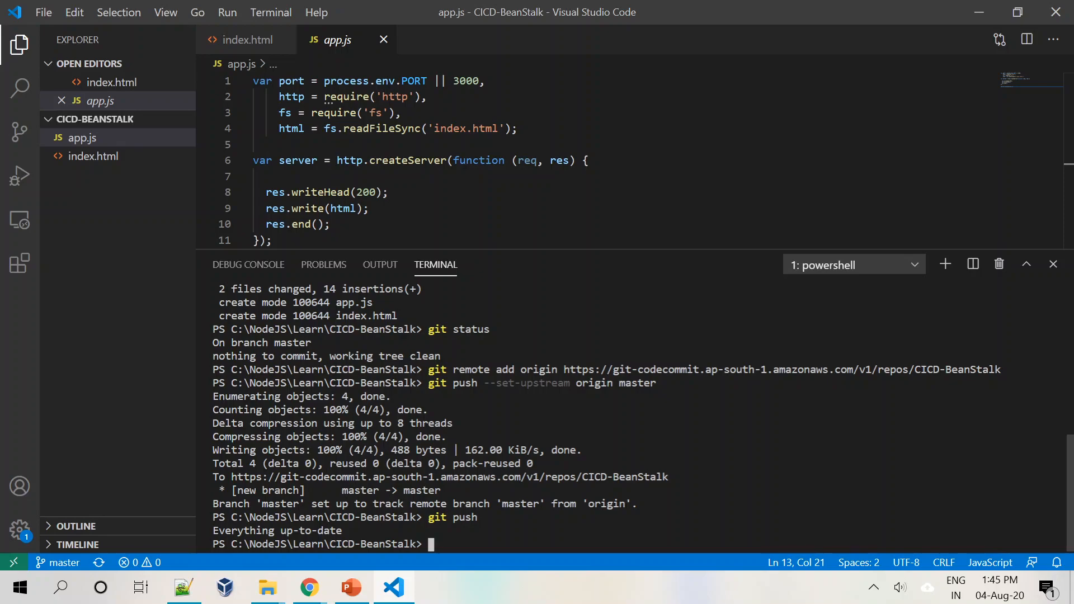
{"action": "left_click", "coordinate": [184, 587]}
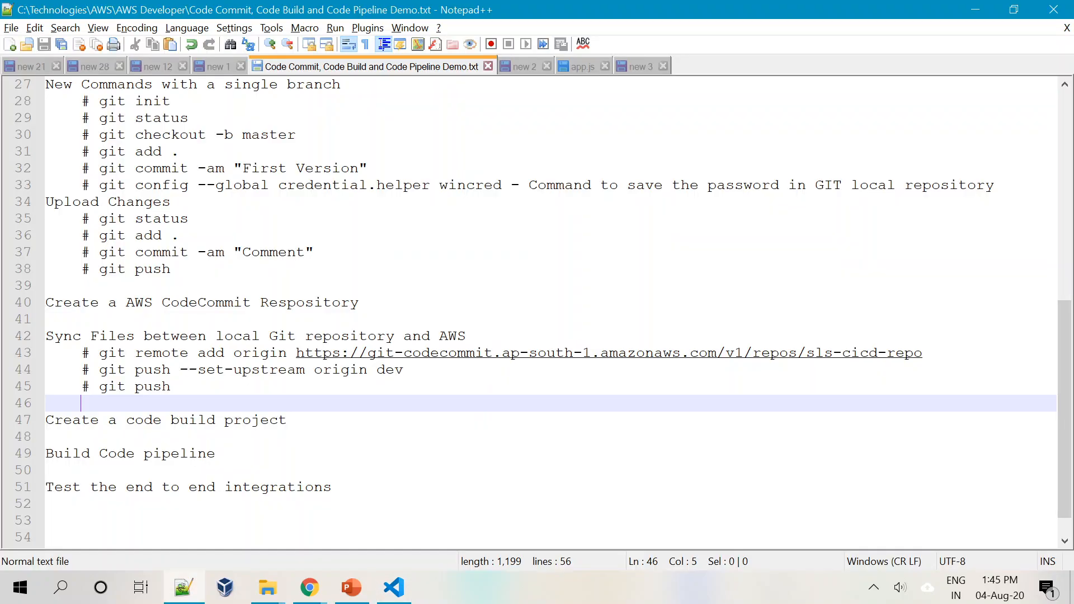
{"action": "left_click", "coordinate": [394, 587]}
{"action": "mouse_move", "coordinate": [324, 594]}
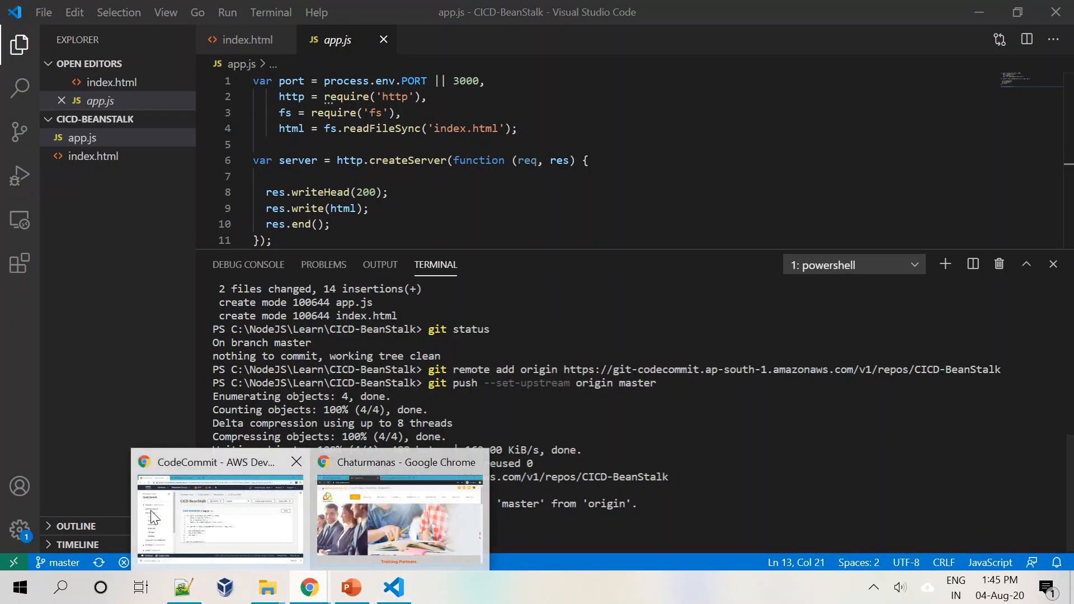
{"action": "left_click", "coordinate": [201, 504]}
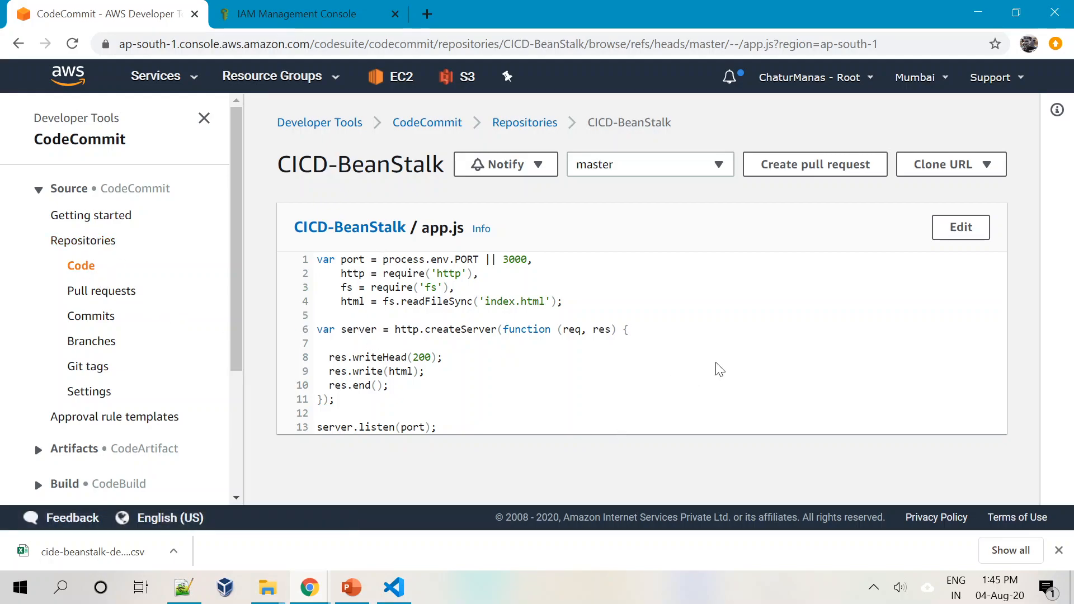
Switch to PowerPoint, move step 4's full text into step 3 after "usin" on the Demonstration slide, and remove the leftover "g" before CodeCommit.
{"action": "left_click", "coordinate": [352, 588]}
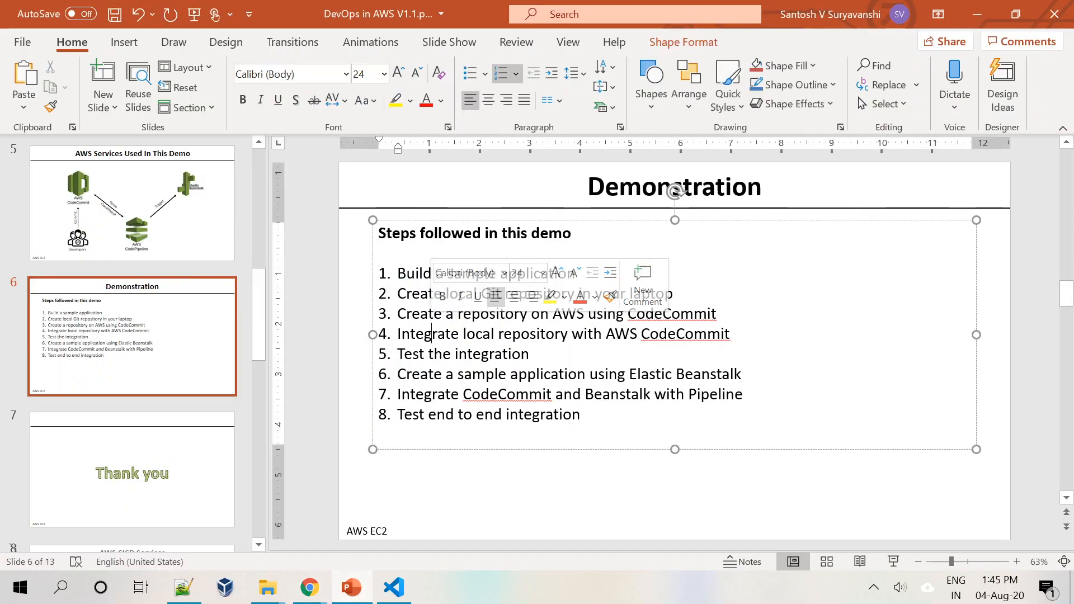
{"action": "left_click_drag", "start_coordinate": [431, 334], "coordinate": [737, 335]}
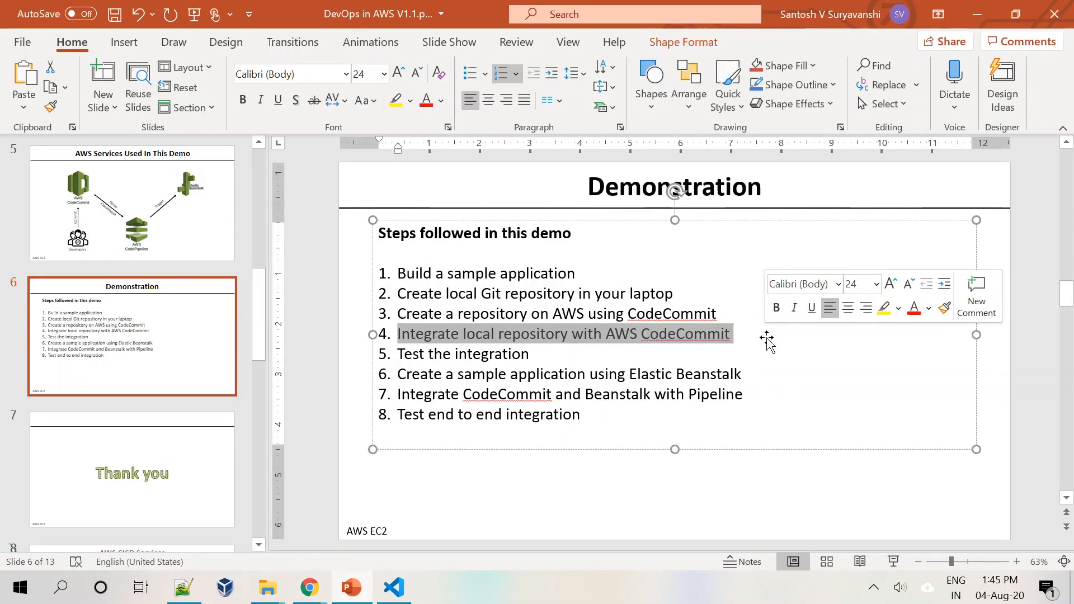
{"action": "left_click_drag", "start_coordinate": [611, 334], "coordinate": [615, 314]}
{"action": "left_click", "coordinate": [428, 353]}
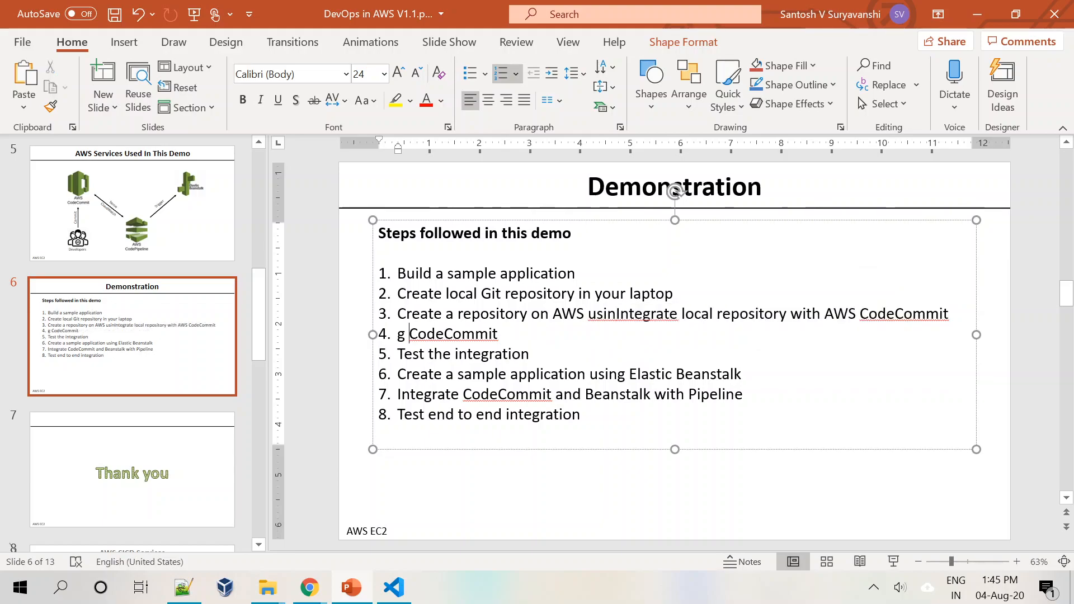
{"action": "key", "text": "BackSpace"}
{"action": "key", "text": "BackSpace"}
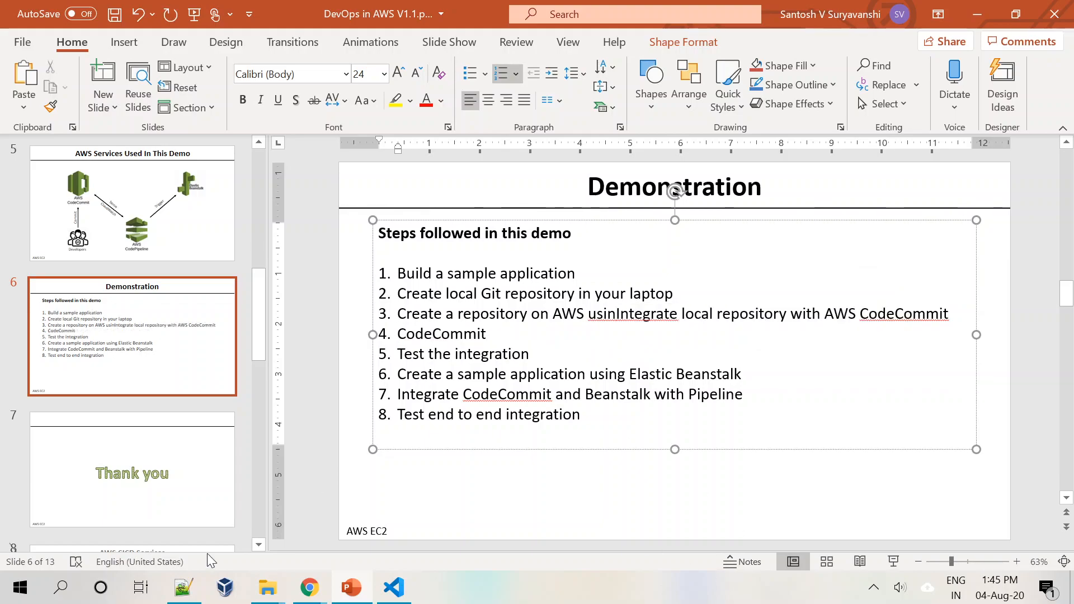
{"action": "left_click", "coordinate": [297, 472]}
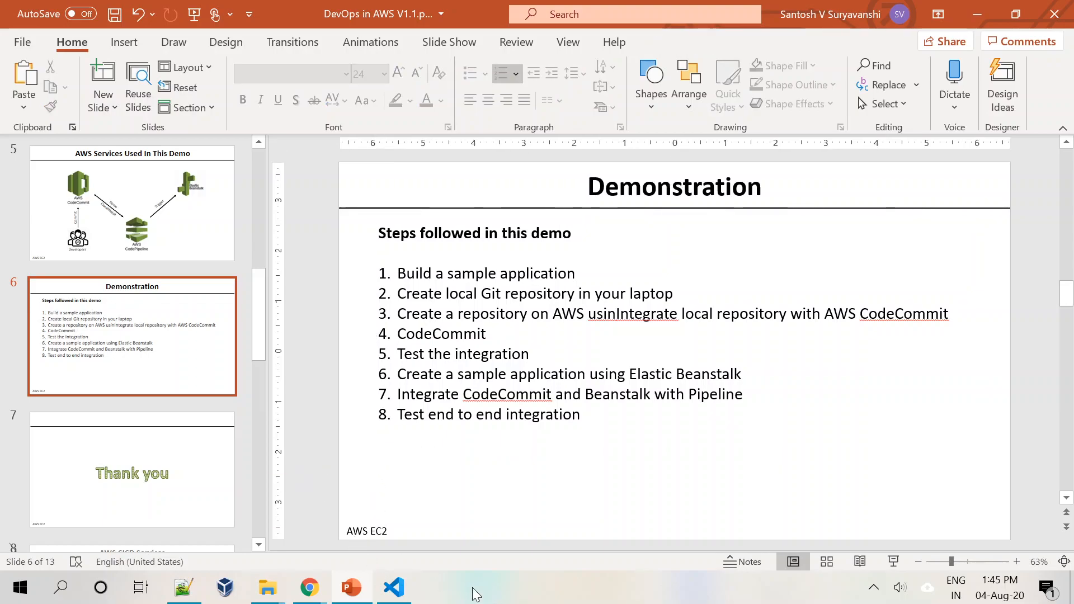
Switch to Visual Studio Code and, in index.html, put the opening body tag and the h1 heading on their own indented lines.
{"action": "left_click", "coordinate": [394, 587]}
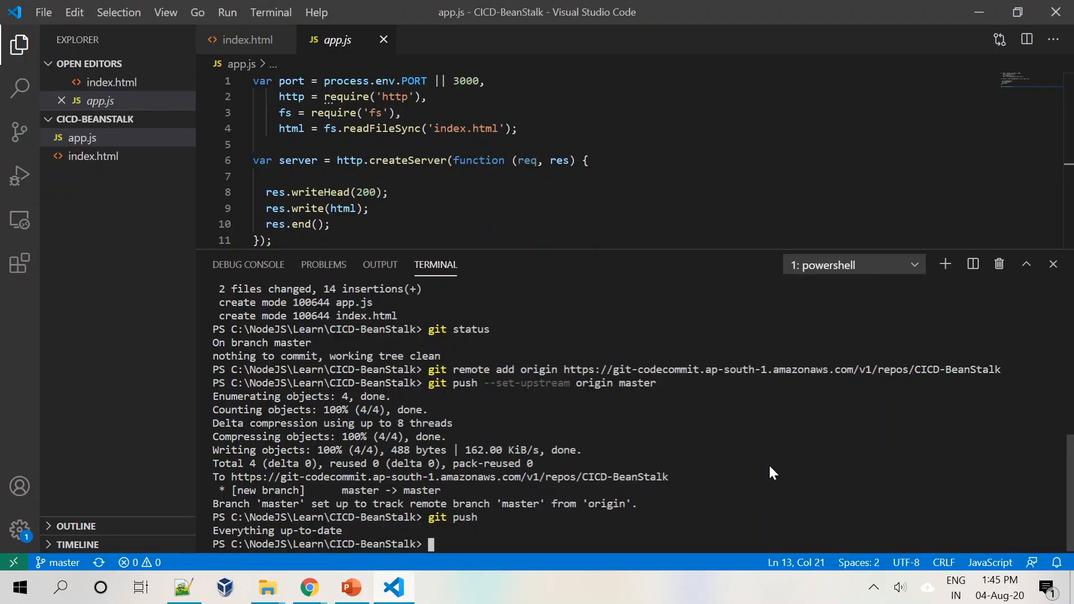
{"action": "left_click", "coordinate": [93, 156]}
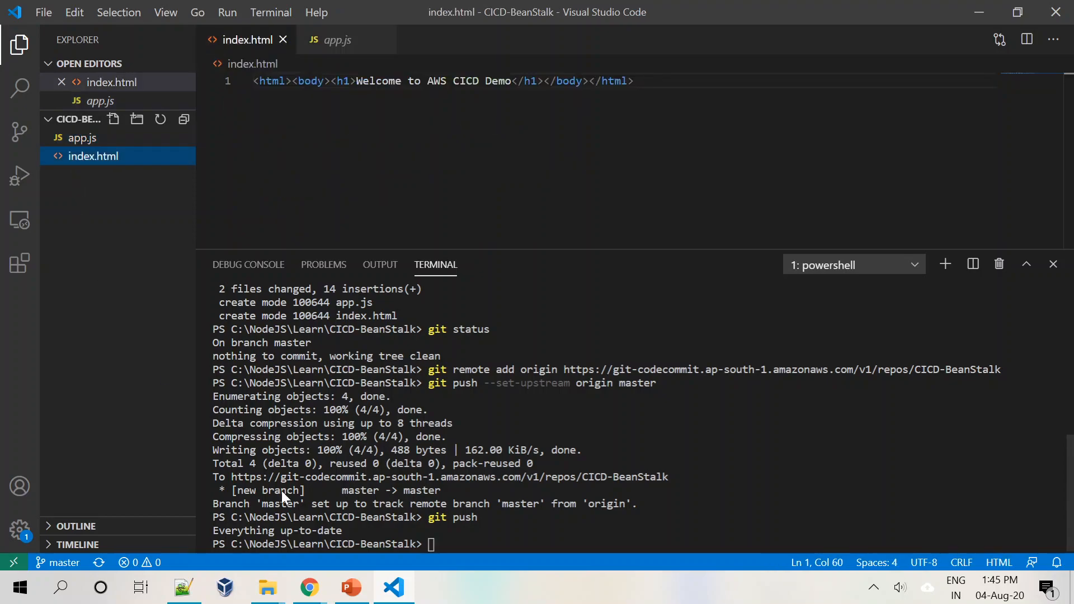
{"action": "left_click", "coordinate": [473, 81]}
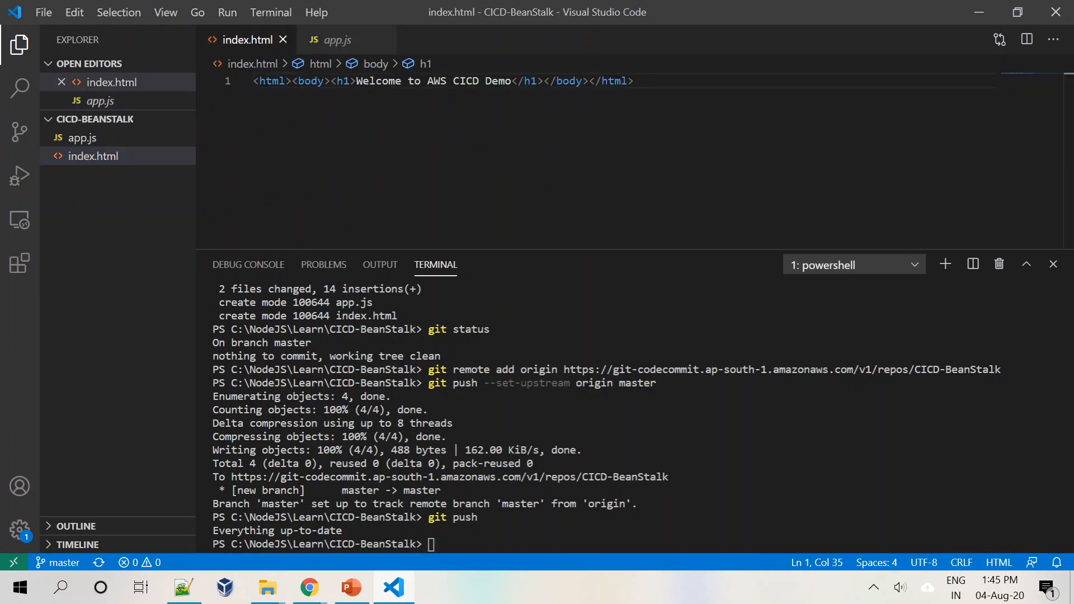
{"action": "key", "text": "Right"}
{"action": "key", "text": "Right"}
{"action": "key", "text": "Right"}
{"action": "key", "text": "Right"}
{"action": "key", "text": "Right"}
{"action": "key", "text": "Right"}
{"action": "key", "text": "Right"}
{"action": "key", "text": "Right"}
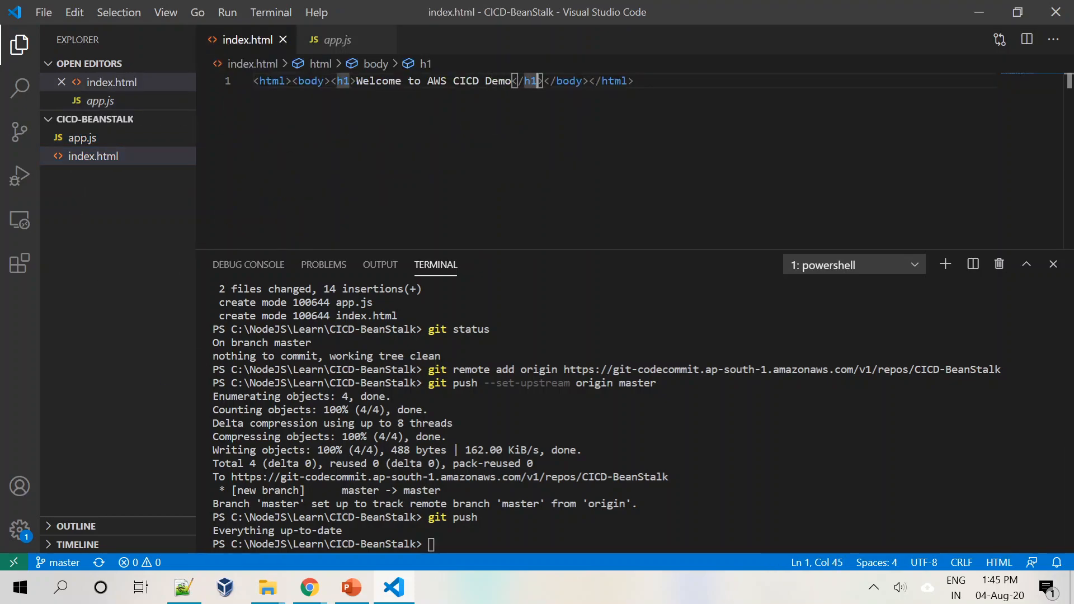
{"action": "key", "text": "Left"}
{"action": "key", "text": "Left"}
{"action": "key", "text": "Left"}
{"action": "key", "text": "Left"}
{"action": "key", "text": "Left"}
{"action": "key", "text": "Left"}
{"action": "key", "text": "Left"}
{"action": "key", "text": "Left"}
{"action": "key", "text": "Left"}
{"action": "key", "text": "Left"}
{"action": "key", "text": "Left"}
{"action": "key", "text": "Left"}
{"action": "key", "text": "Left"}
{"action": "key", "text": "Left"}
{"action": "key", "text": "Left"}
{"action": "key", "text": "Left"}
{"action": "key", "text": "Left"}
{"action": "key", "text": "Left"}
{"action": "key", "text": "Left"}
{"action": "key", "text": "Left"}
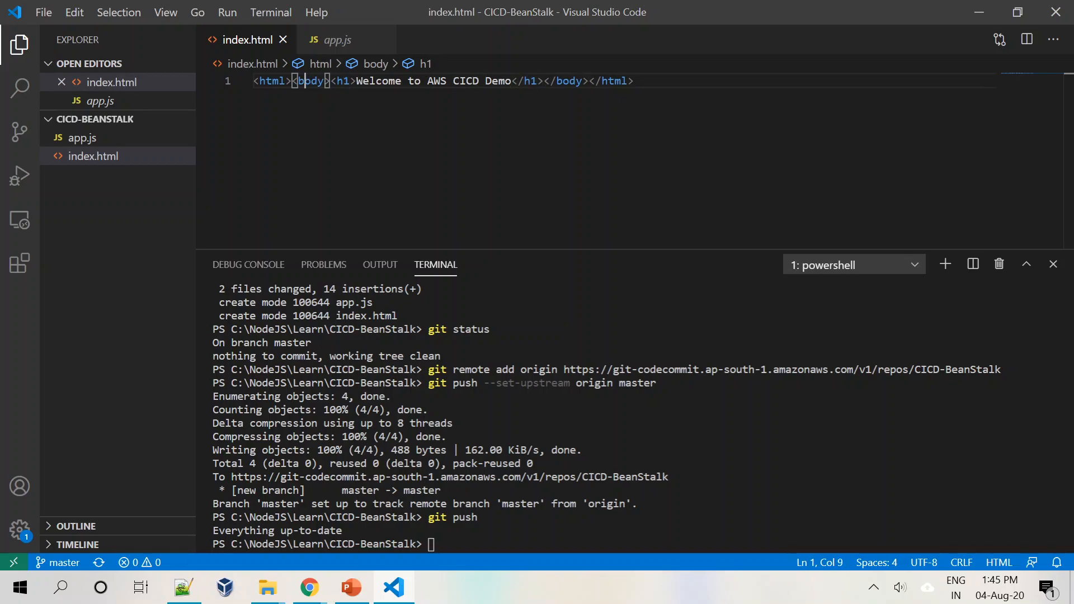
{"action": "key", "text": "Left"}
{"action": "key", "text": "Return"}
{"action": "key", "text": "Right"}
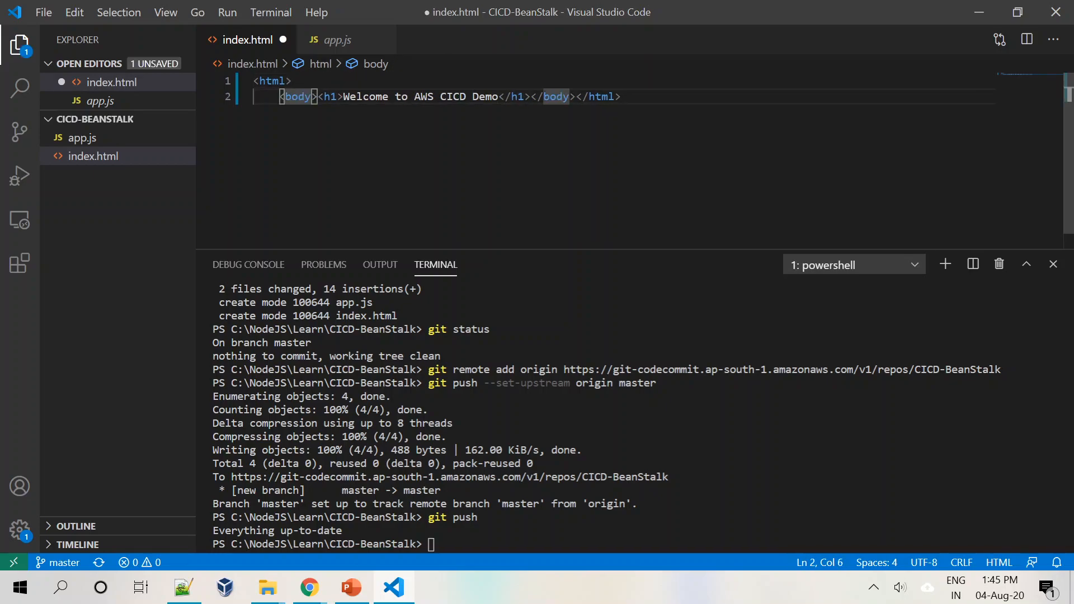
{"action": "key", "text": "Right"}
{"action": "key", "text": "Right"}
{"action": "key", "text": "Right"}
{"action": "key", "text": "Right"}
{"action": "key", "text": "Right"}
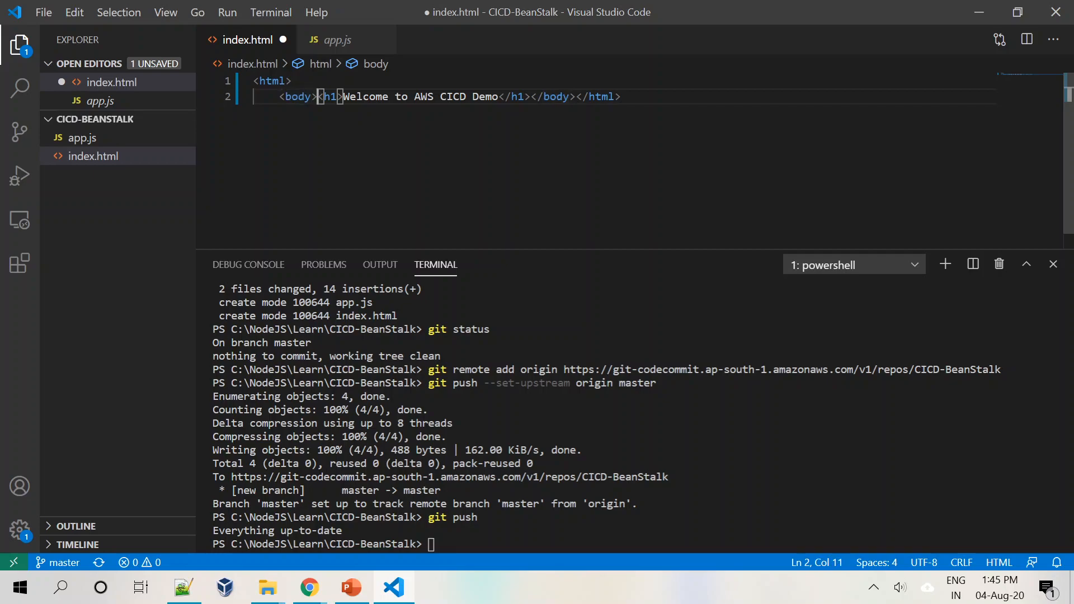
{"action": "key", "text": "Return"}
Put the closing body and html tags on their own lines in index.html, removing the indentation from the closing html tag.
{"action": "key", "text": "Right"}
{"action": "key", "text": "Right"}
{"action": "key", "text": "Right"}
{"action": "key", "text": "Right"}
{"action": "key", "text": "Right"}
{"action": "key", "text": "Right"}
{"action": "key", "text": "Right"}
{"action": "key", "text": "Right"}
{"action": "key", "text": "Right"}
{"action": "key", "text": "Right"}
{"action": "key", "text": "Right"}
{"action": "key", "text": "Right"}
{"action": "key", "text": "Right"}
{"action": "key", "text": "Right"}
{"action": "key", "text": "Right"}
{"action": "key", "text": "Right"}
{"action": "key", "text": "Right"}
{"action": "key", "text": "Right"}
{"action": "key", "text": "Right"}
{"action": "key", "text": "Right"}
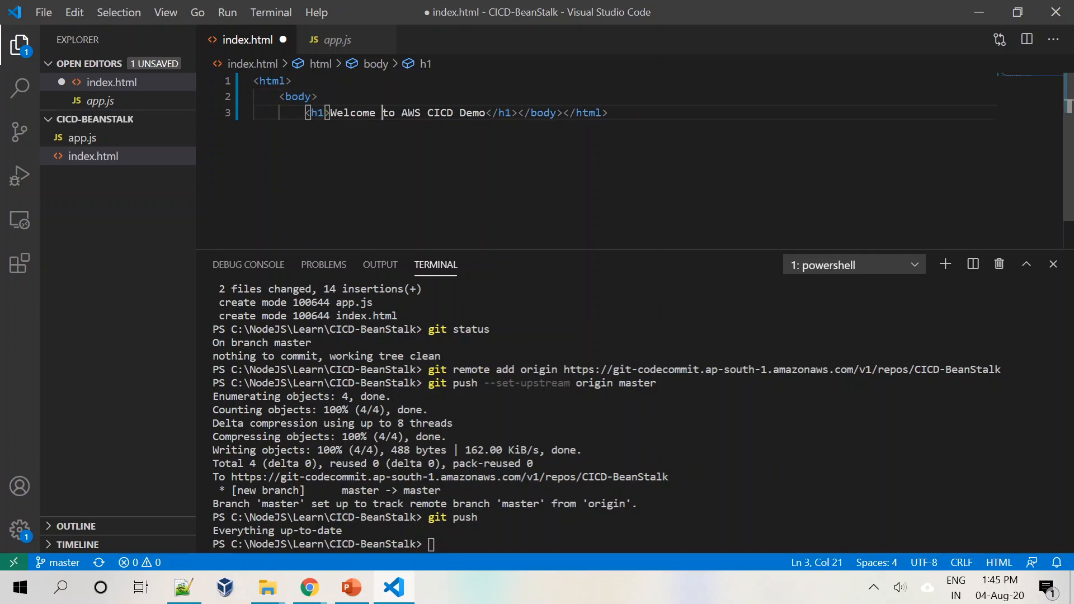
{"action": "key", "text": "Return"}
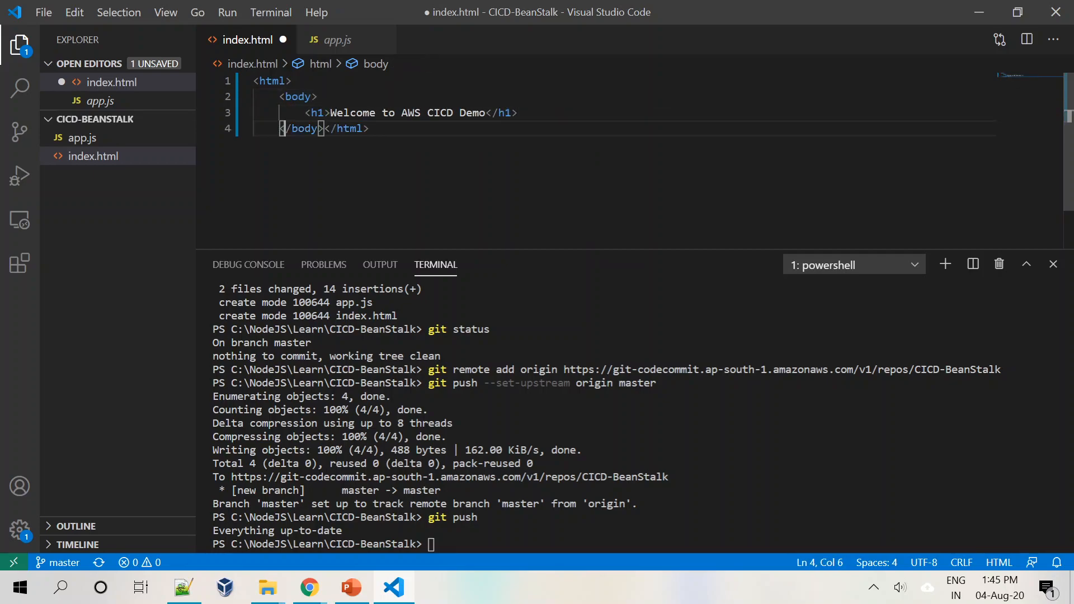
{"action": "key", "text": "Right"}
{"action": "key", "text": "Right"}
{"action": "key", "text": "Right"}
{"action": "key", "text": "Right"}
{"action": "key", "text": "Right"}
{"action": "key", "text": "Right"}
{"action": "key", "text": "Right"}
{"action": "key", "text": "Return"}
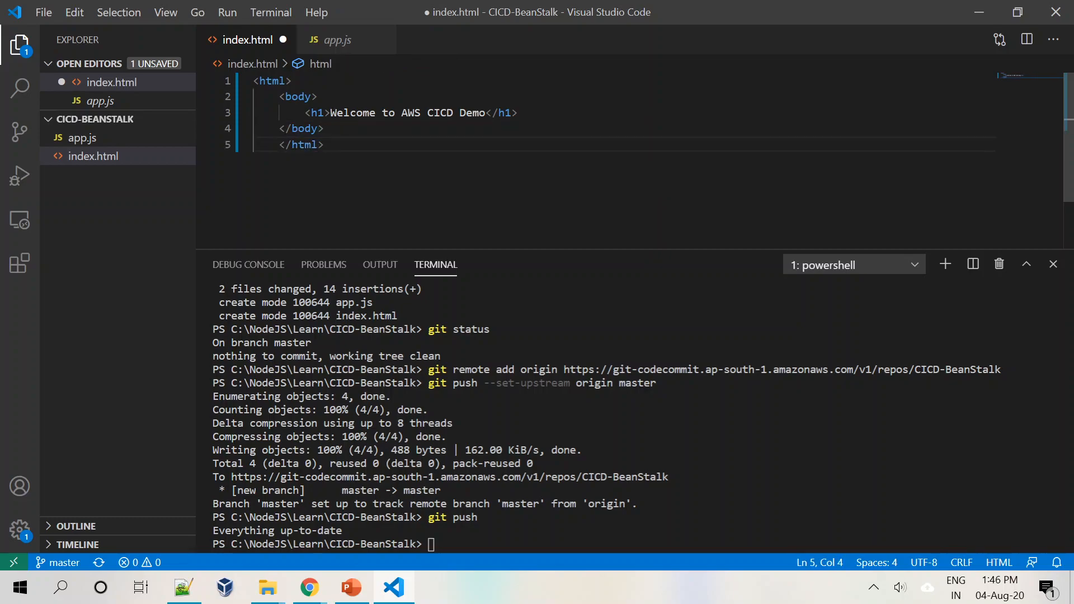
{"action": "key", "text": "BackSpace"}
Add an h2 heading reading "Hope this is interesting" on its own line below the h1 in index.html and save the file.
{"action": "key", "text": "Up"}
{"action": "key", "text": "Right"}
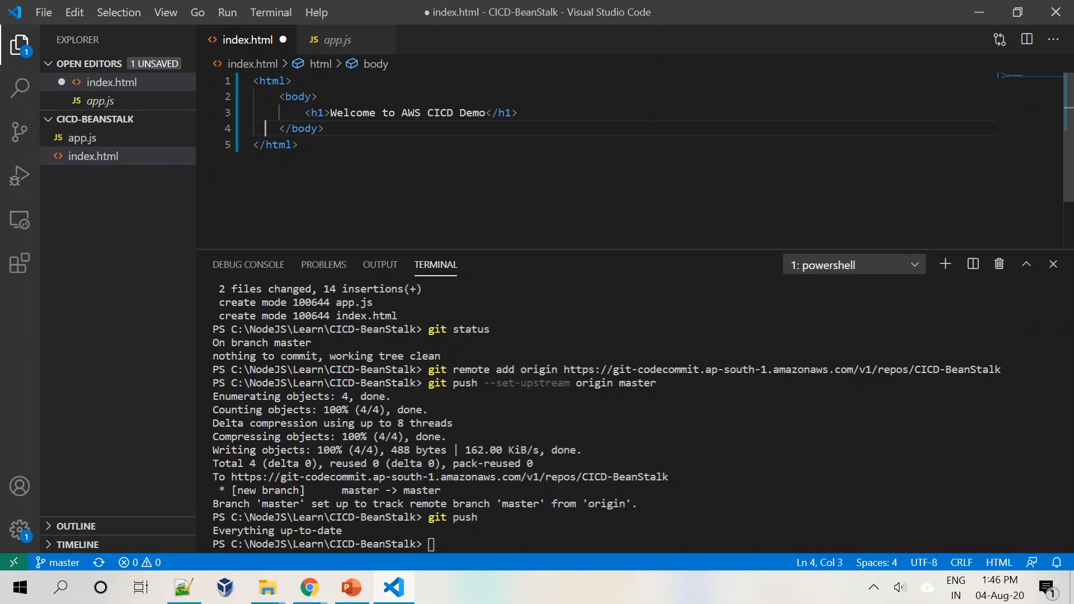
{"action": "key", "text": "Up"}
{"action": "key", "text": "Right"}
{"action": "key", "text": "End"}
{"action": "key", "text": "Return"}
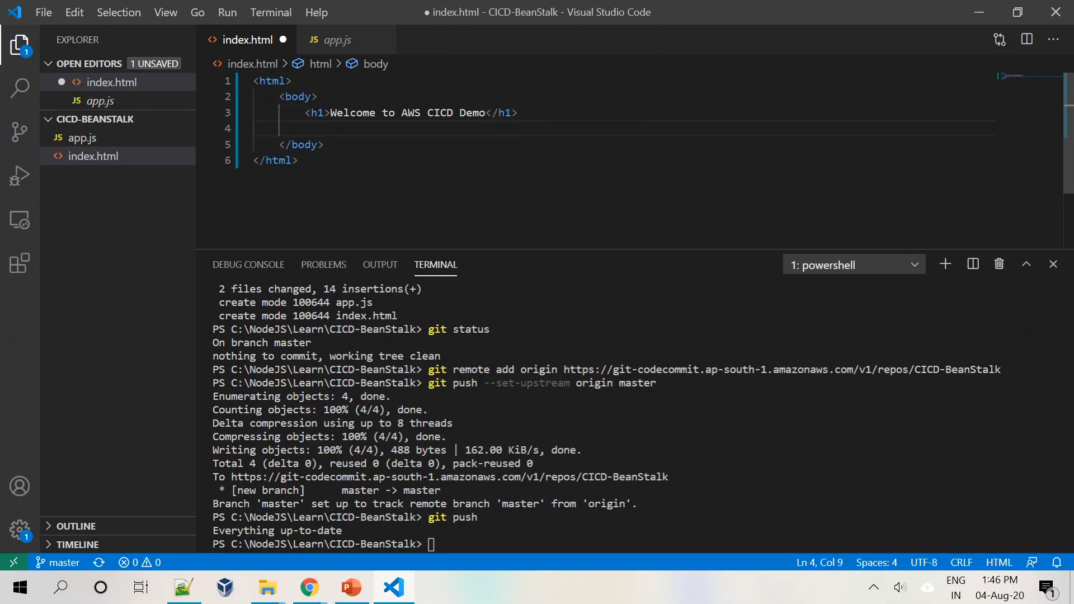
{"action": "type", "text": "<h2"}
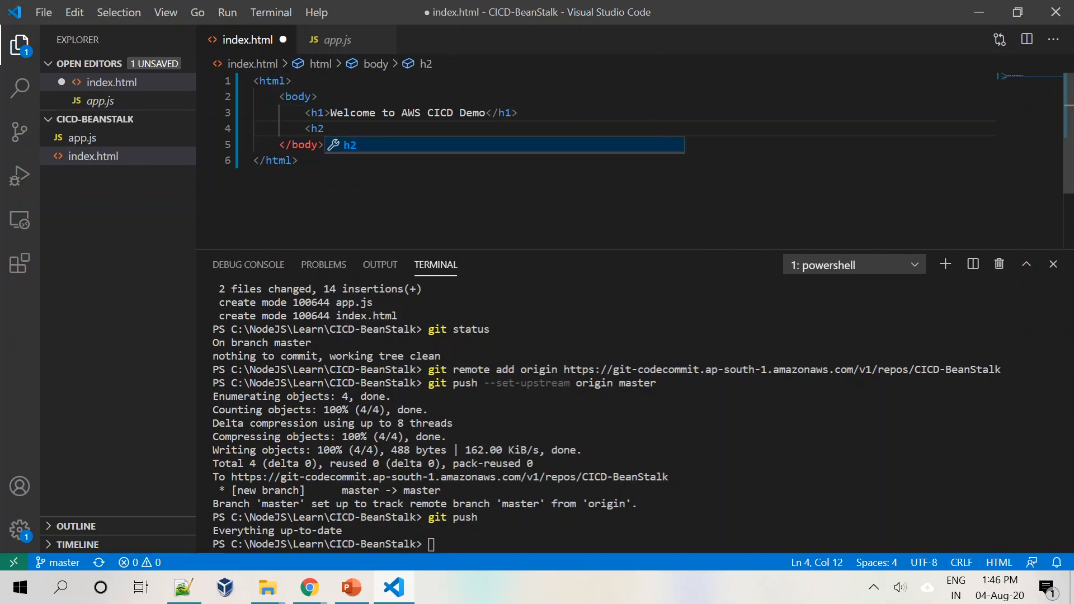
{"action": "type", "text": "> We"}
{"action": "key", "text": "BackSpace"}
{"action": "key", "text": "BackSpace"}
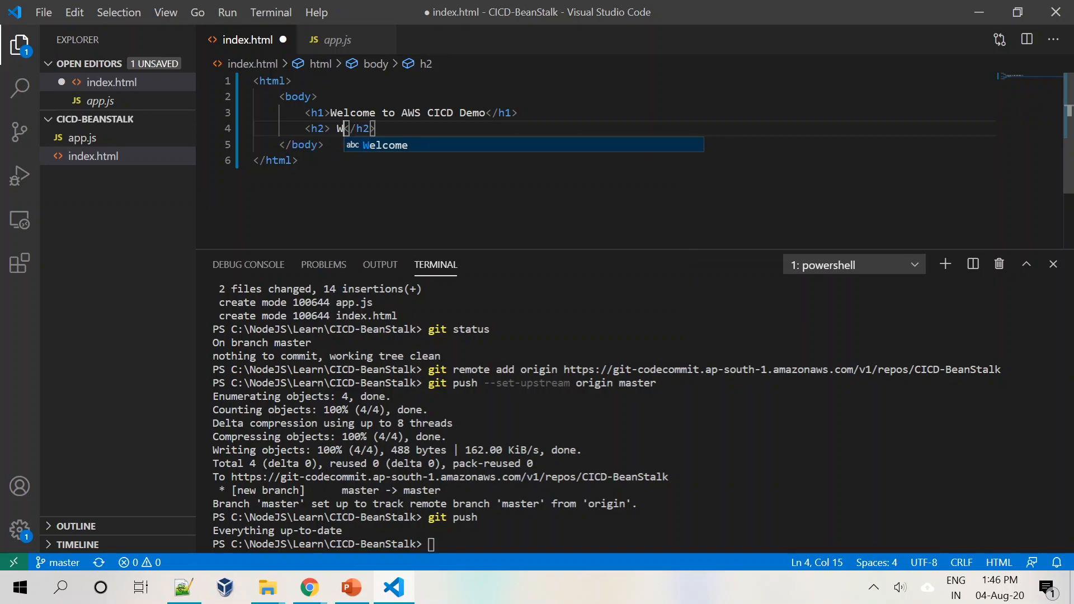
{"action": "type", "text": "Hope this is"}
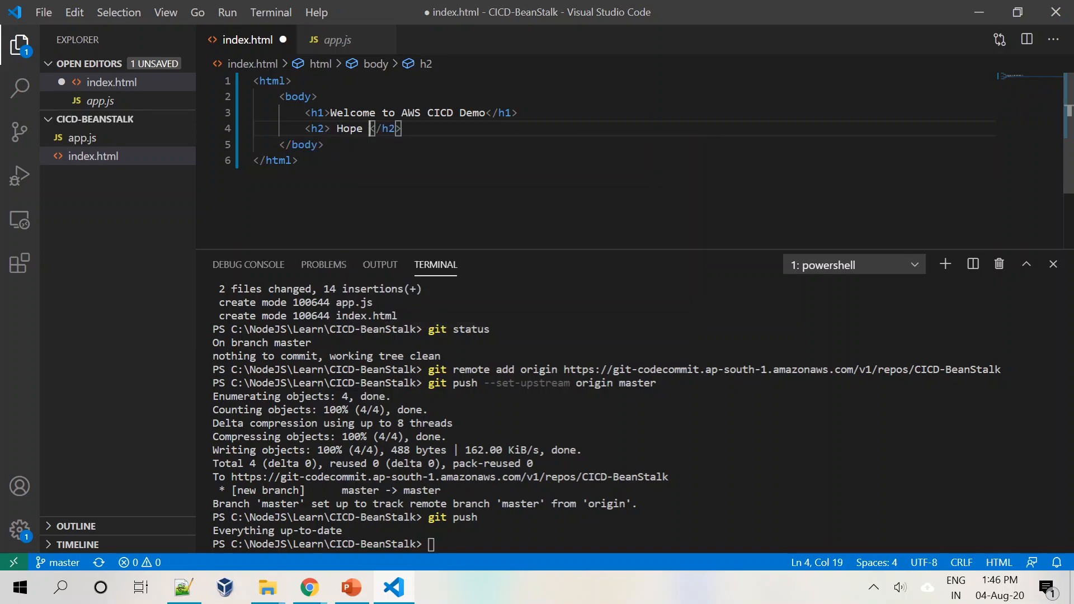
{"action": "type", "text": " interesti"}
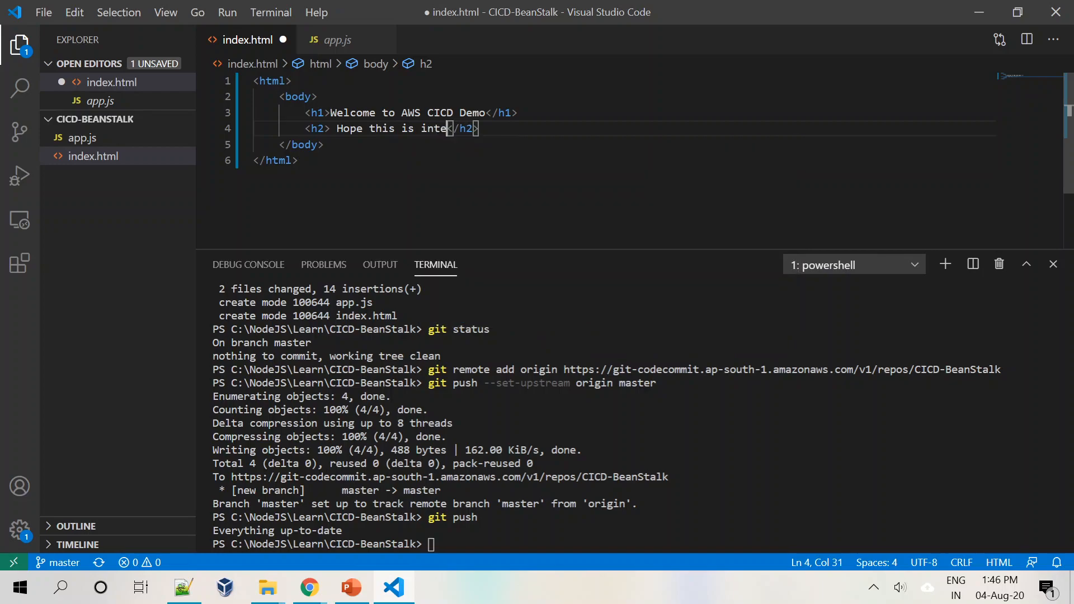
{"action": "type", "text": "ng"}
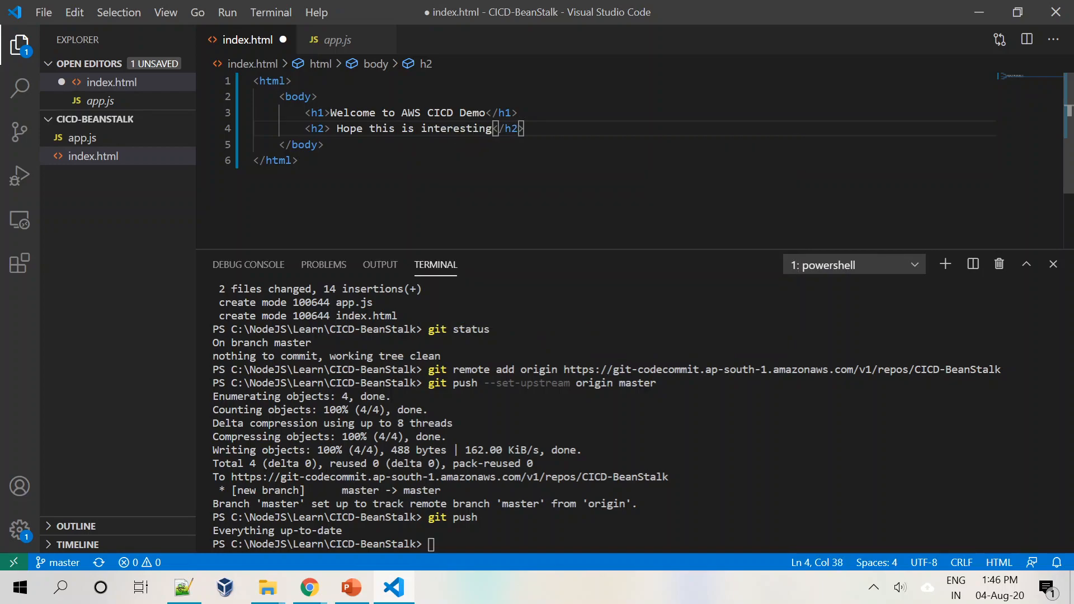
{"action": "left_click", "coordinate": [395, 129]}
{"action": "key", "text": "ctrl+s"}
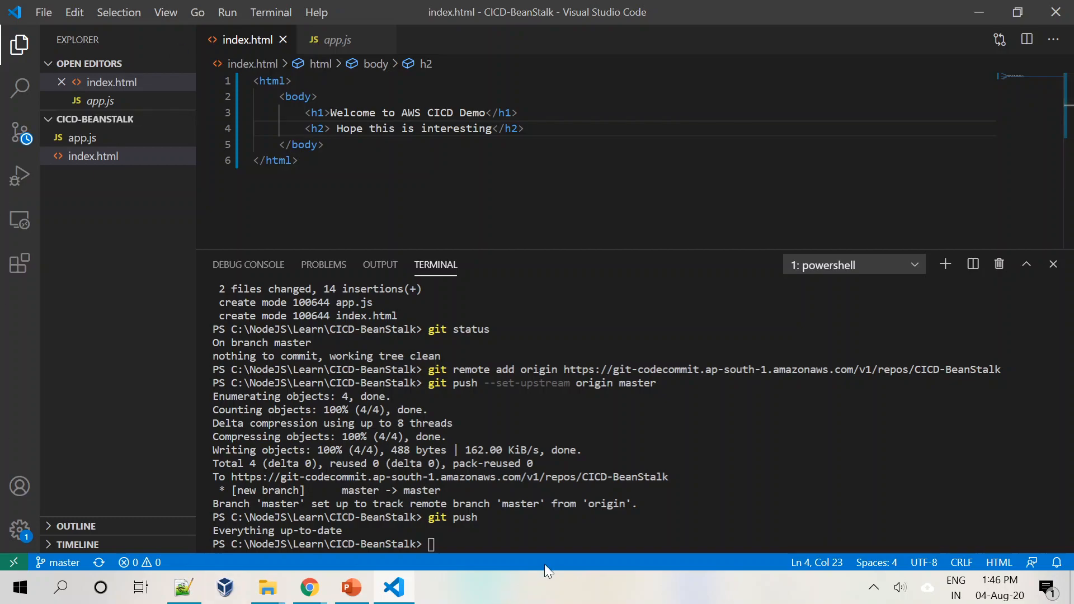
Check the repository with git status in the terminal and stage all changes with git add.
{"action": "left_click", "coordinate": [551, 534]}
{"action": "type", "text": "git status"}
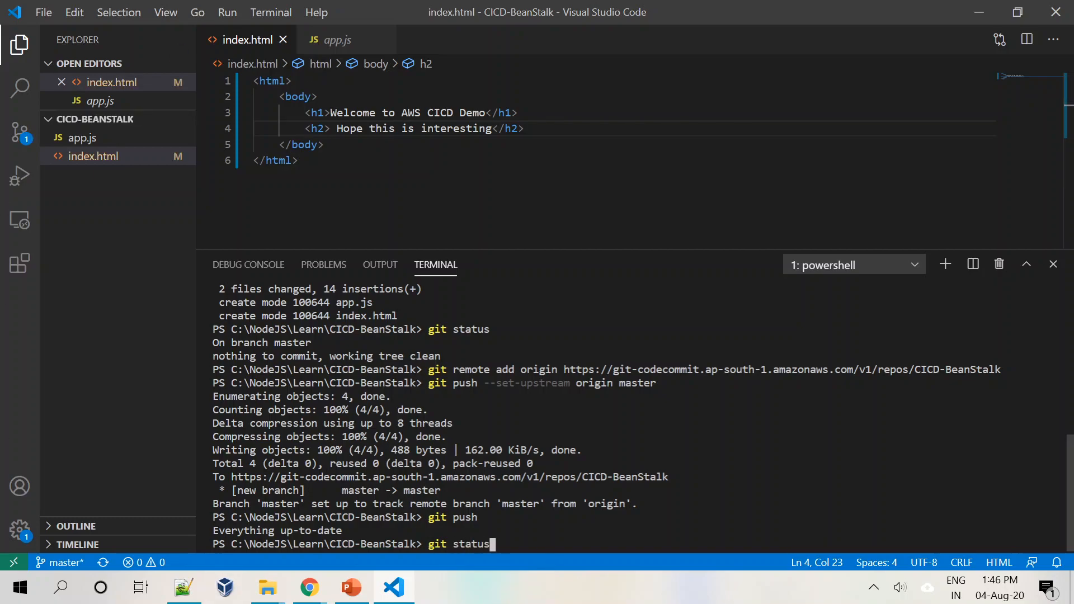
{"action": "key", "text": "Return"}
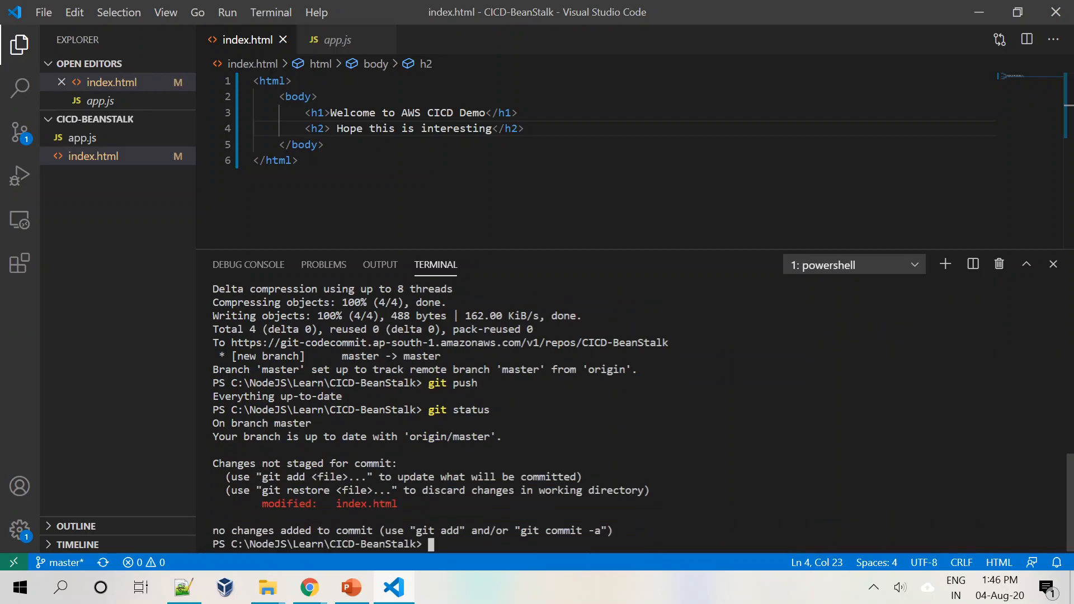
{"action": "type", "text": "git add ."}
{"action": "key", "text": "Return"}
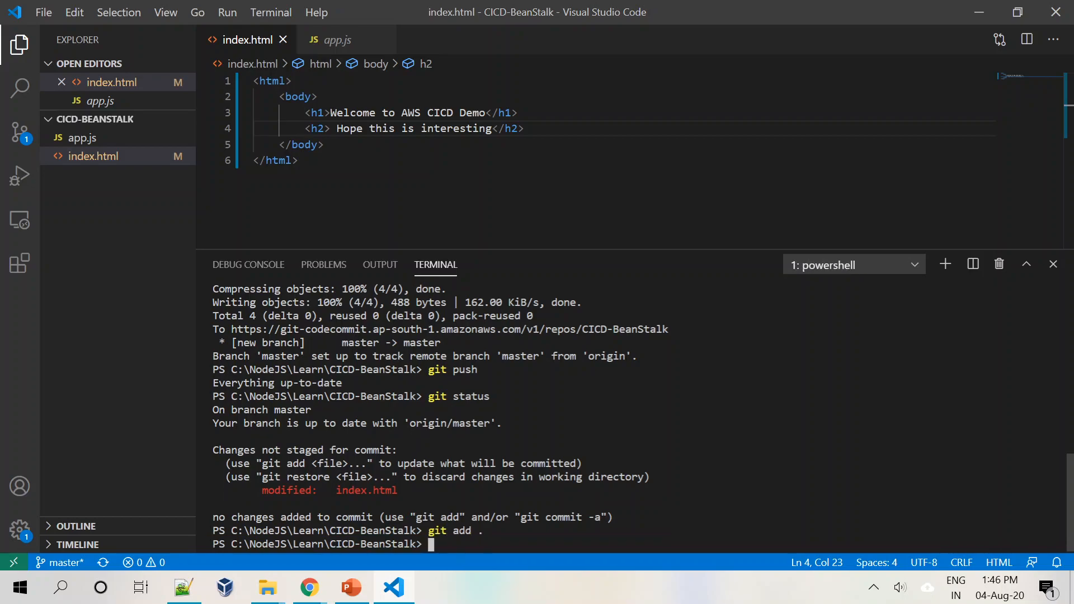
{"action": "type", "text": "git commit"}
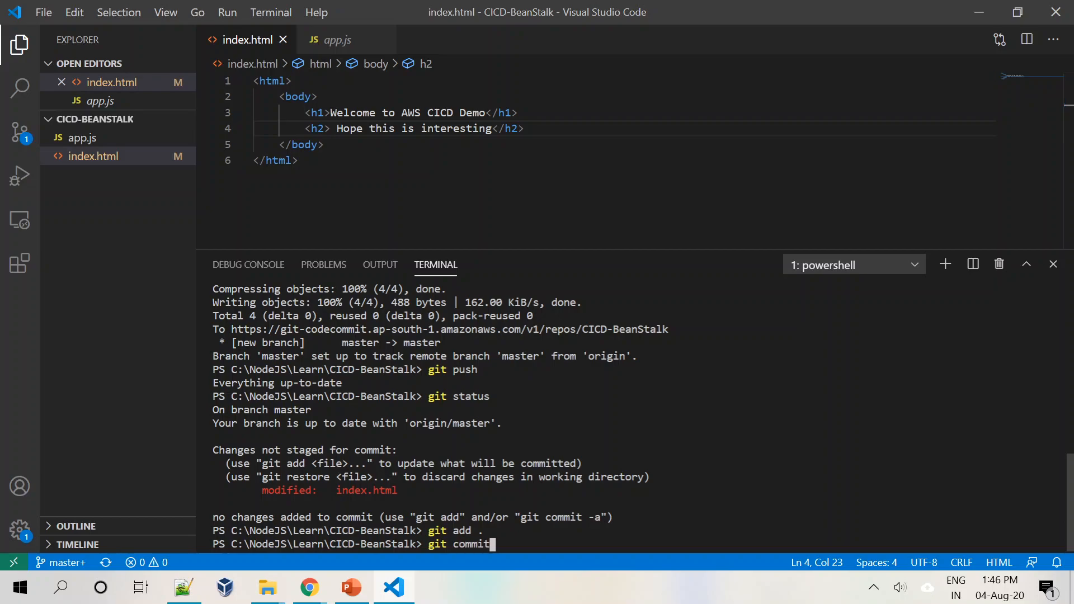
{"action": "key", "text": "Return"}
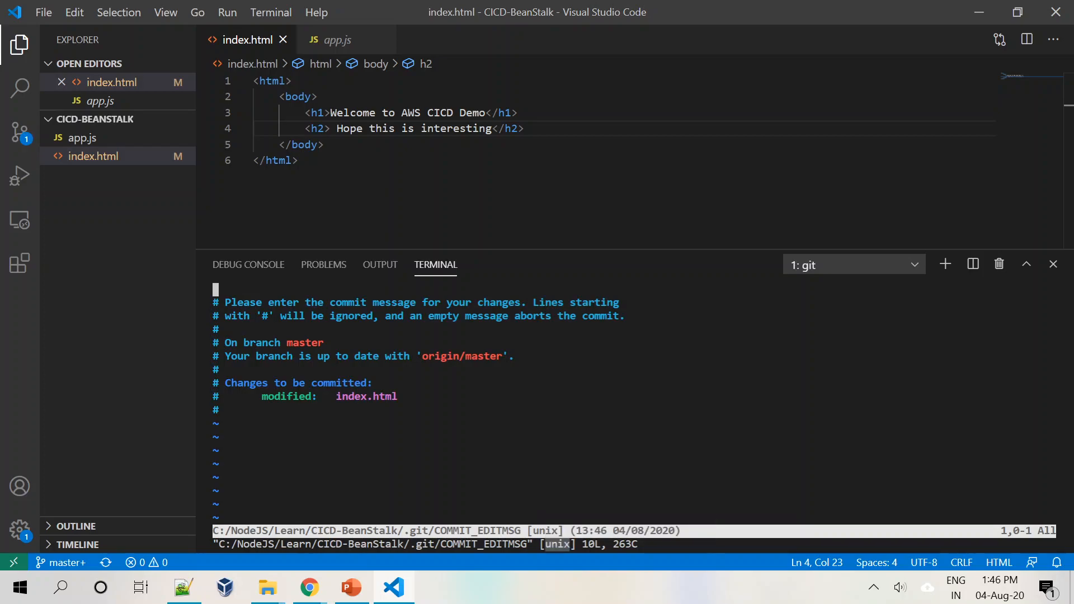
{"action": "left_click", "coordinate": [913, 266]}
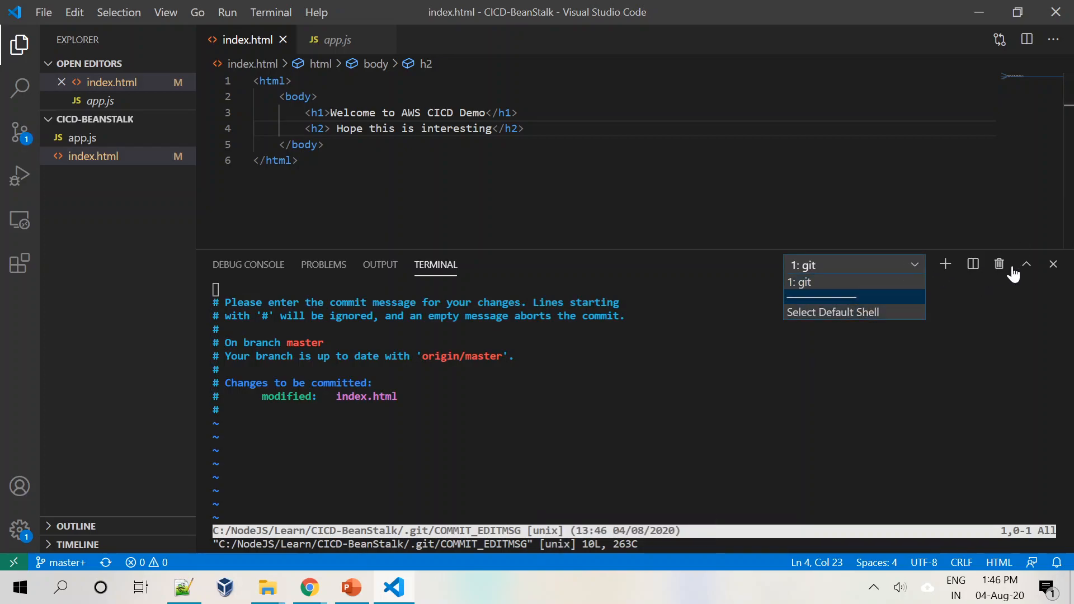
{"action": "left_click", "coordinate": [1053, 264]}
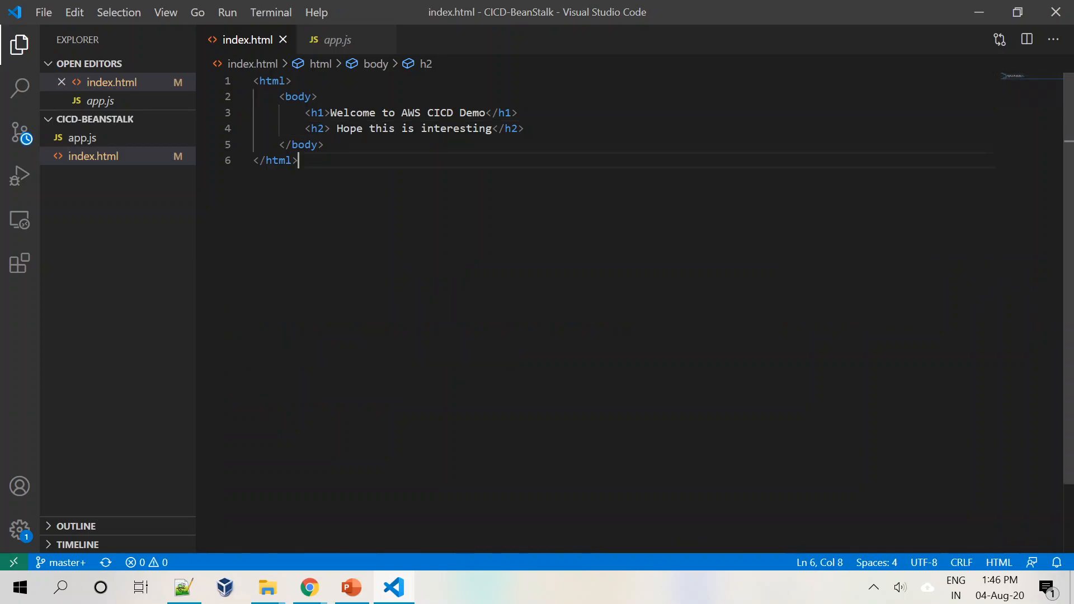
Open a new terminal and run git status to check the staged changes.
{"action": "left_click", "coordinate": [263, 11]}
{"action": "left_click", "coordinate": [267, 40]}
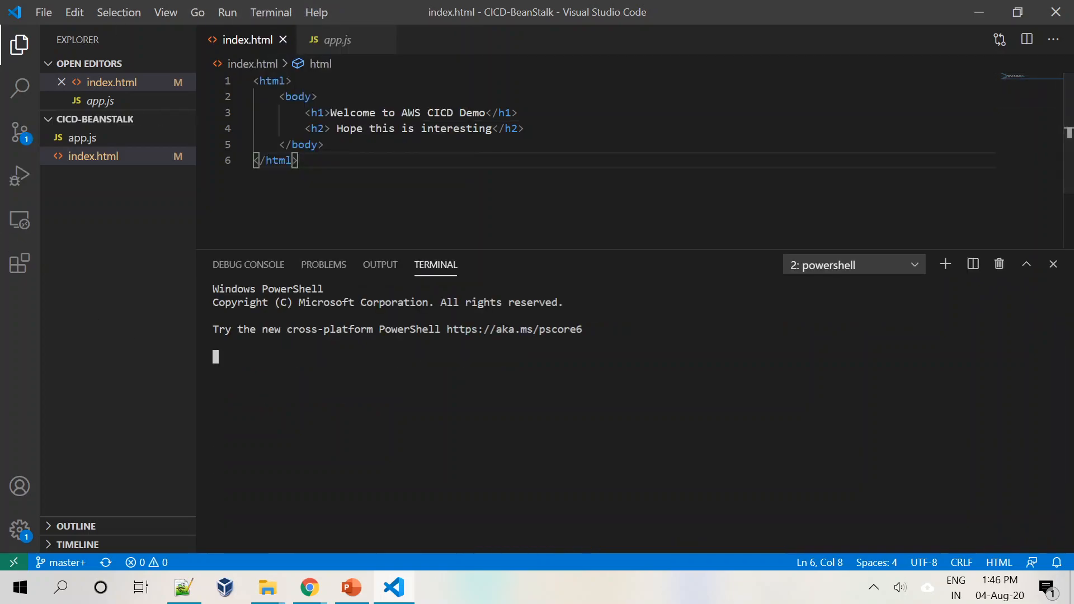
{"action": "type", "text": "git status"}
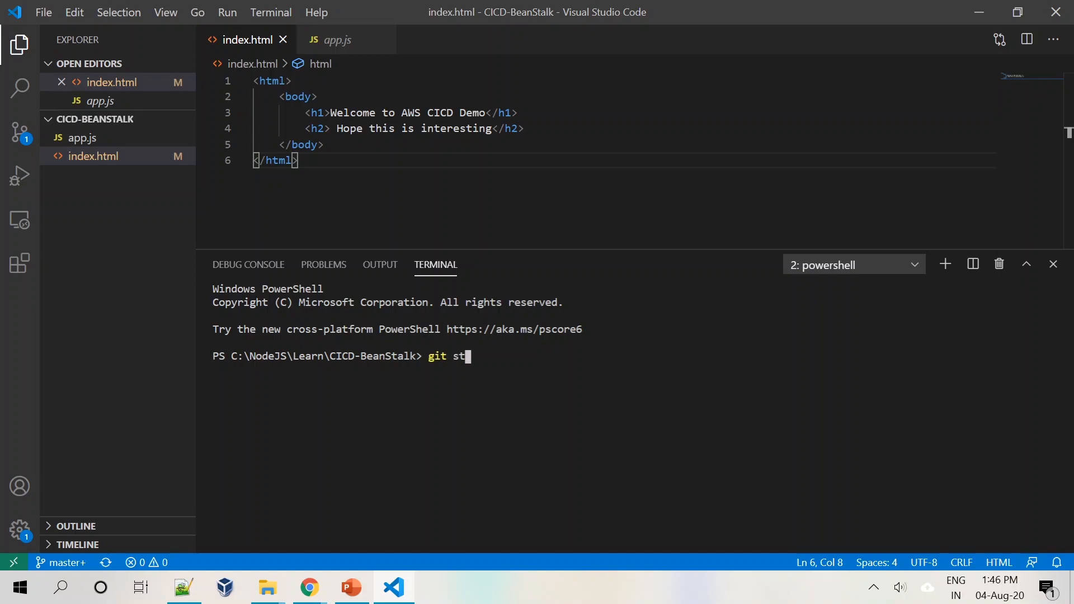
{"action": "key", "text": "Return"}
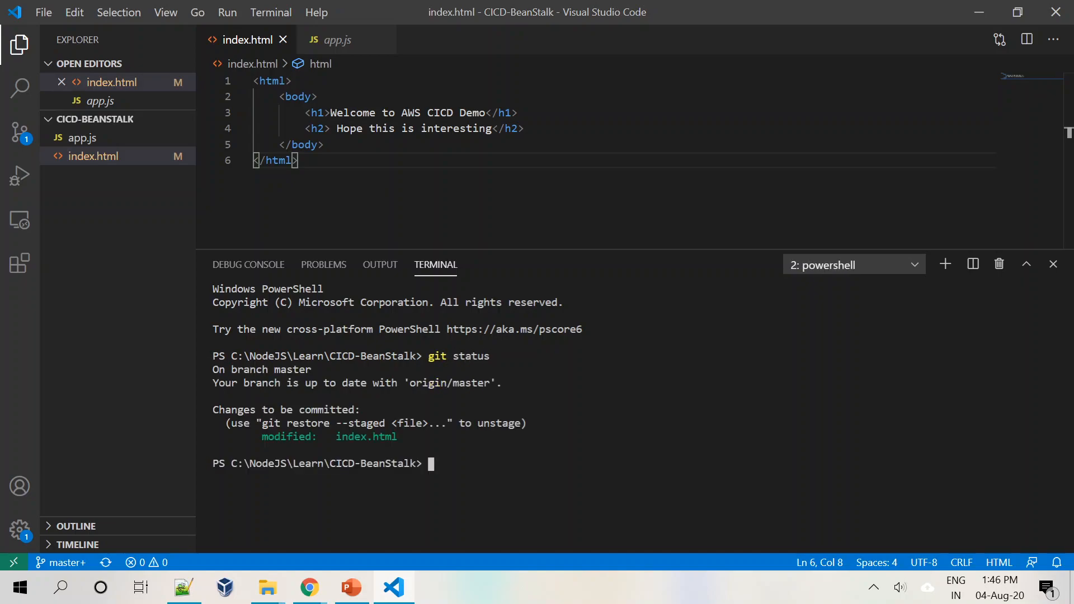
Commit the staged index.html change with the message "V 2.0" and push it to the CodeCommit remote.
{"action": "type", "text": "git commit"}
{"action": "type", "text": "-m \"Seco"}
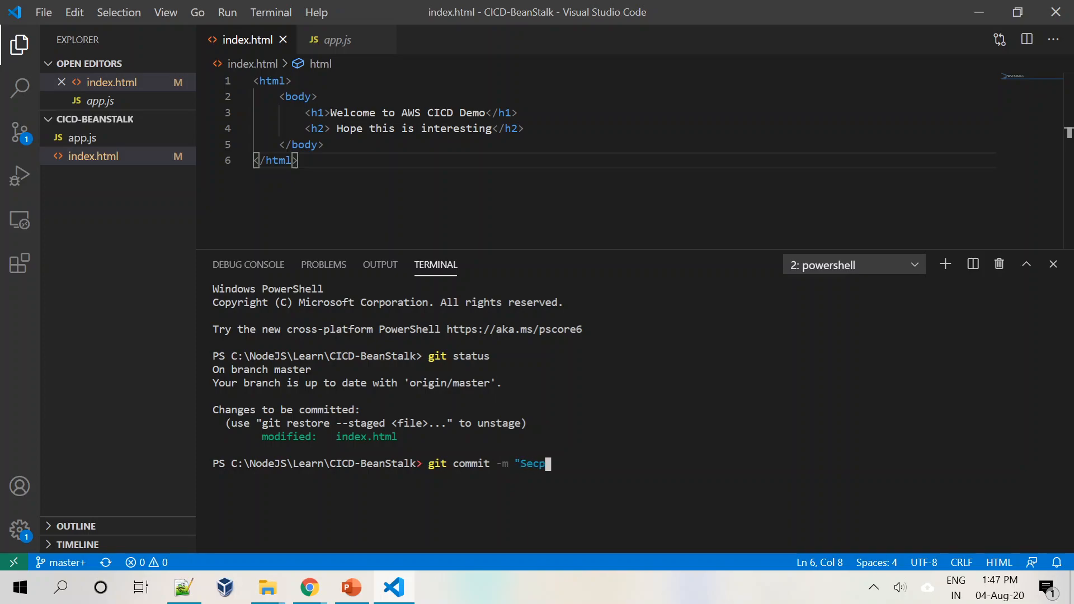
{"action": "key", "text": "BackSpace"}
{"action": "key", "text": "BackSpace"}
{"action": "key", "text": "BackSpace"}
{"action": "type", "text": "2.0\""}
{"action": "key", "text": "Return"}
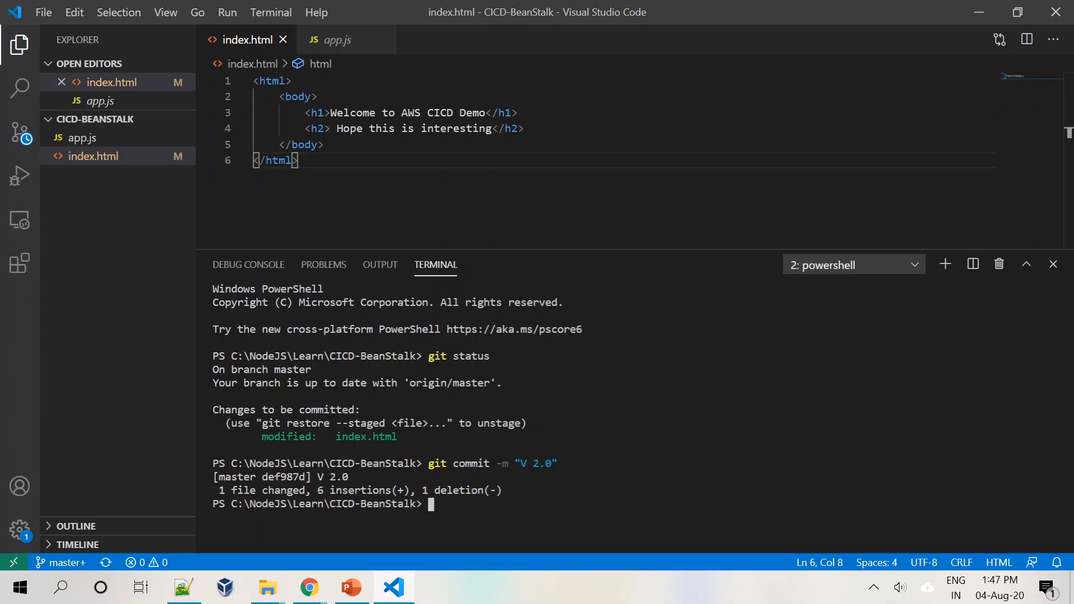
{"action": "type", "text": "git push"}
{"action": "key", "text": "Return"}
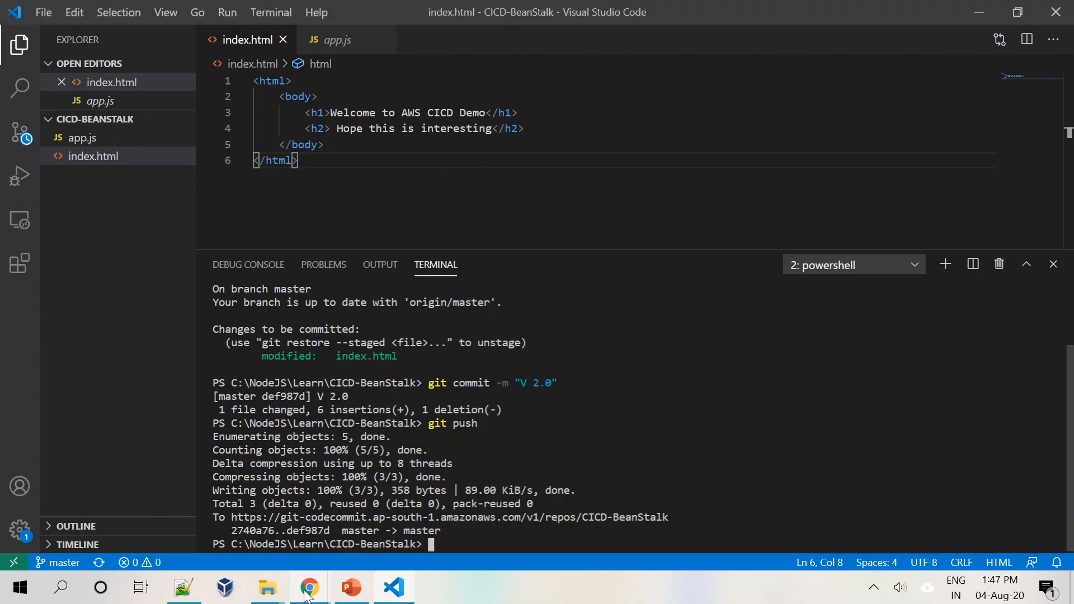
Switch to the CodeCommit console in Chrome and examine the pushed index.html in the CICD-BeanStalk repository's code.
{"action": "left_click", "coordinate": [307, 593]}
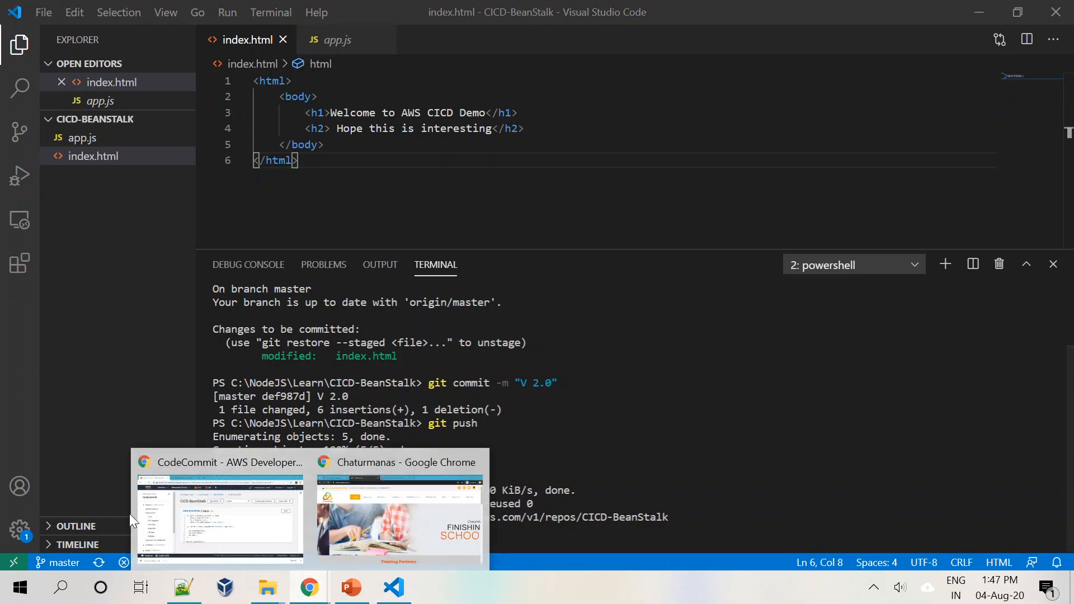
{"action": "left_click", "coordinate": [217, 515]}
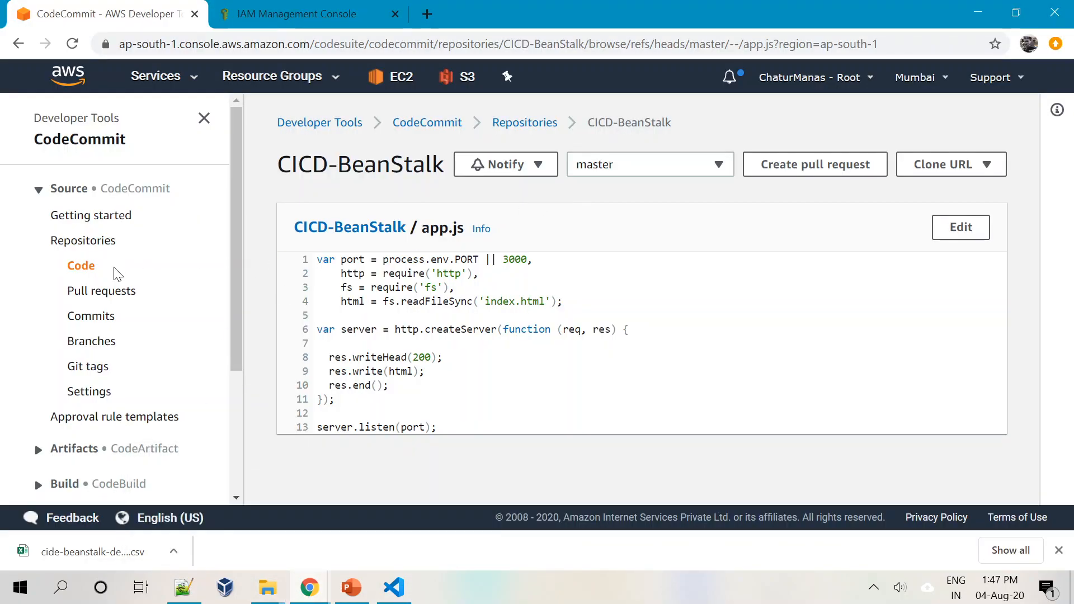
{"action": "left_click", "coordinate": [83, 268]}
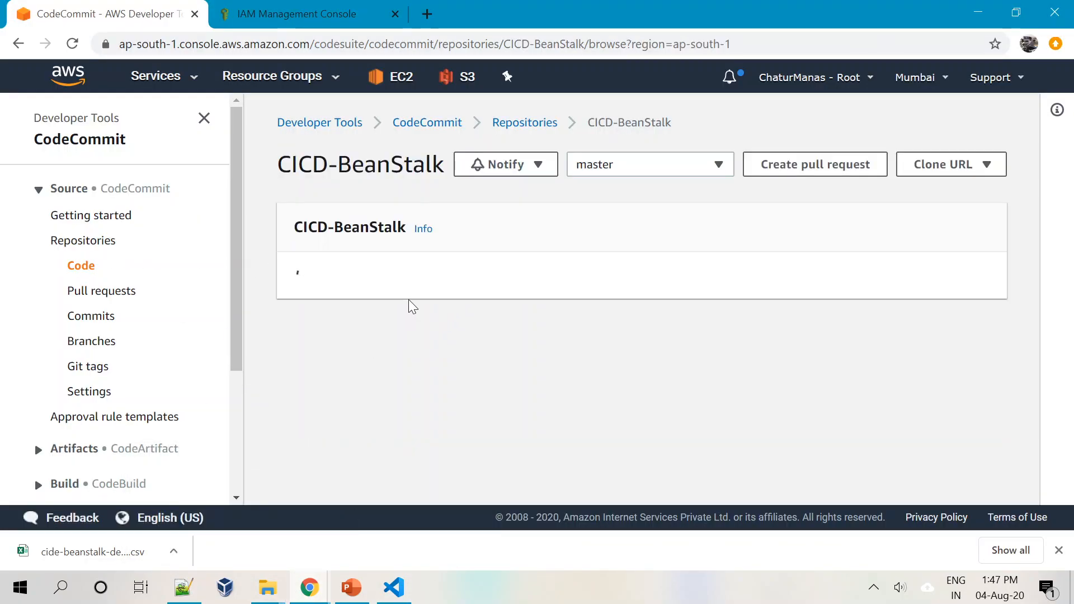
{"action": "left_click", "coordinate": [361, 347]}
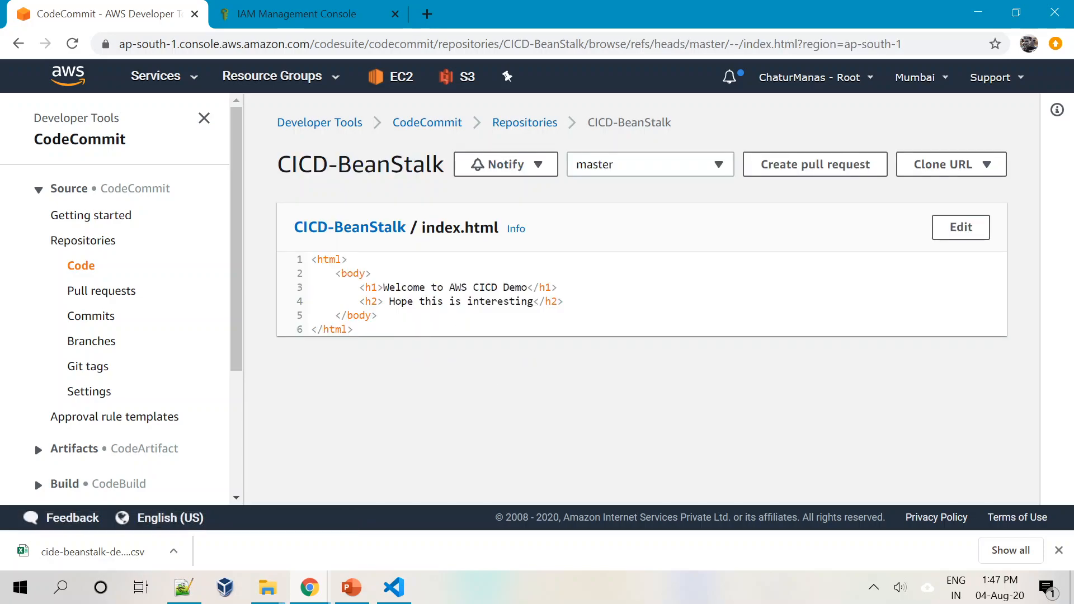
{"action": "left_click_drag", "start_coordinate": [365, 300], "coordinate": [612, 312]}
{"action": "left_click", "coordinate": [608, 353]}
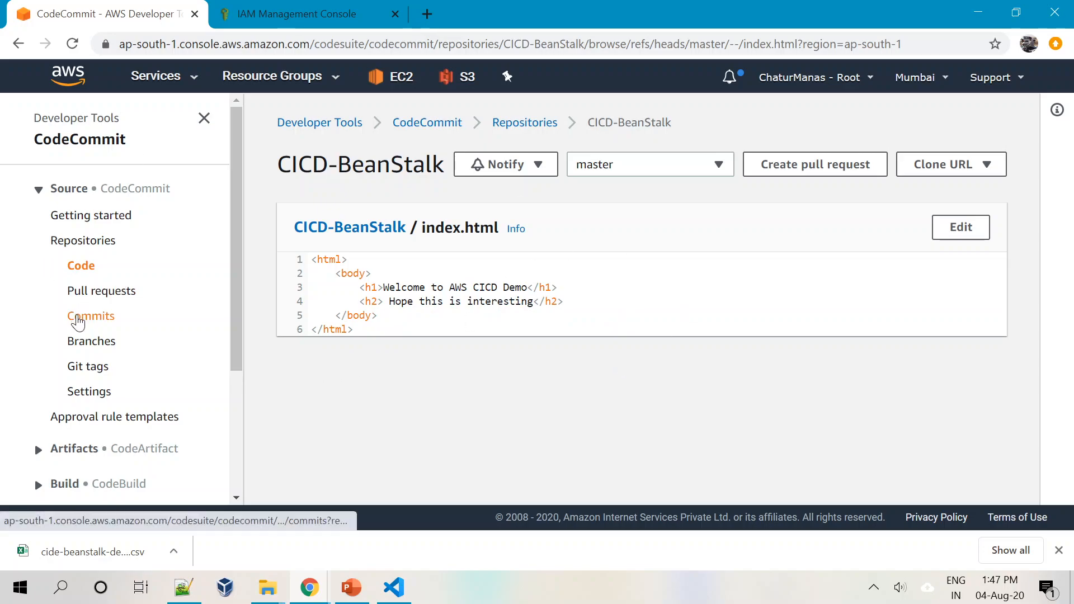
Open the CICD-BeanStalk repository's commit history and examine the commit messages on master.
{"action": "left_click", "coordinate": [76, 318]}
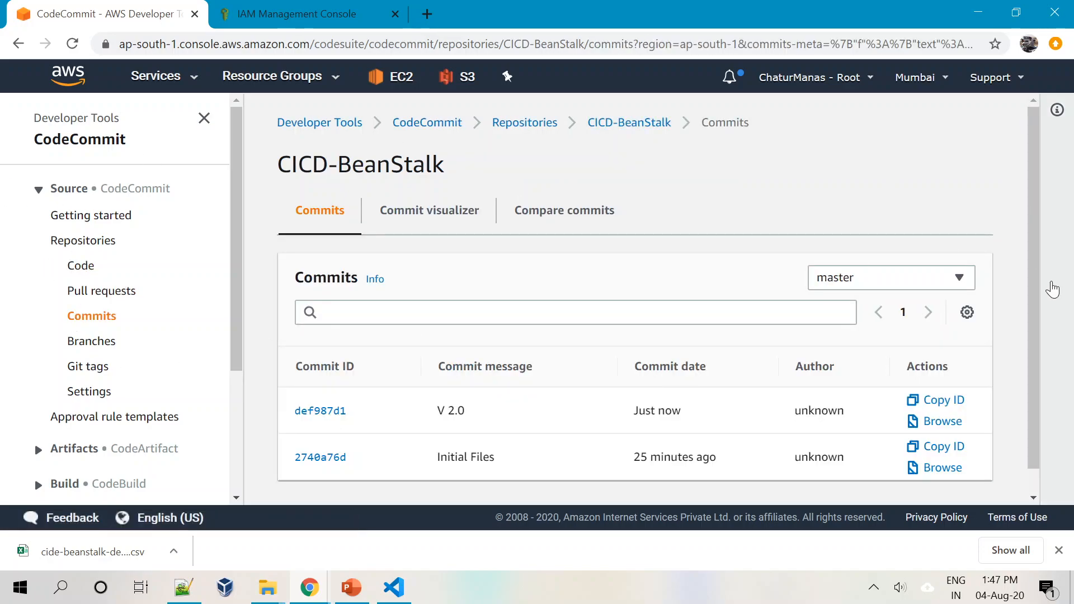
{"action": "scroll", "coordinate": [801, 456], "scroll_direction": "down", "scroll_amount": 1}
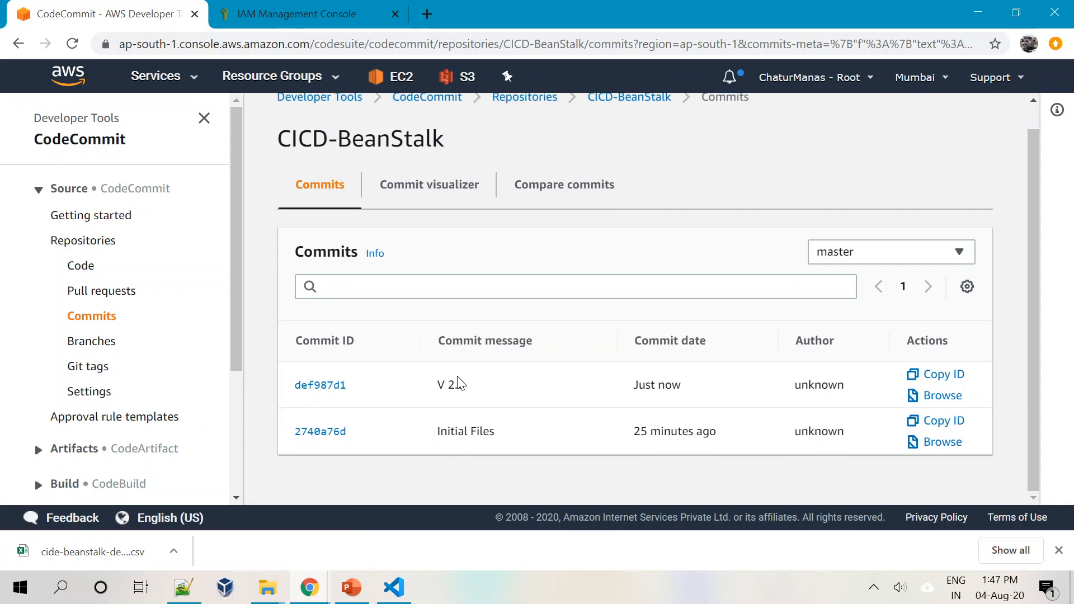
{"action": "triple_click", "coordinate": [536, 346]}
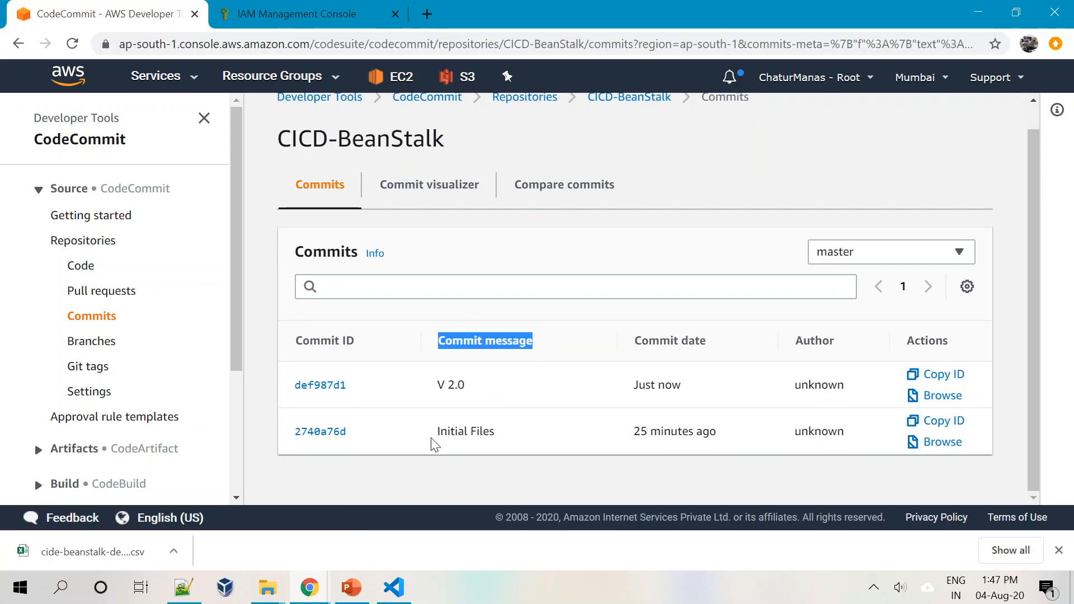
{"action": "left_click_drag", "start_coordinate": [435, 444], "coordinate": [523, 432]}
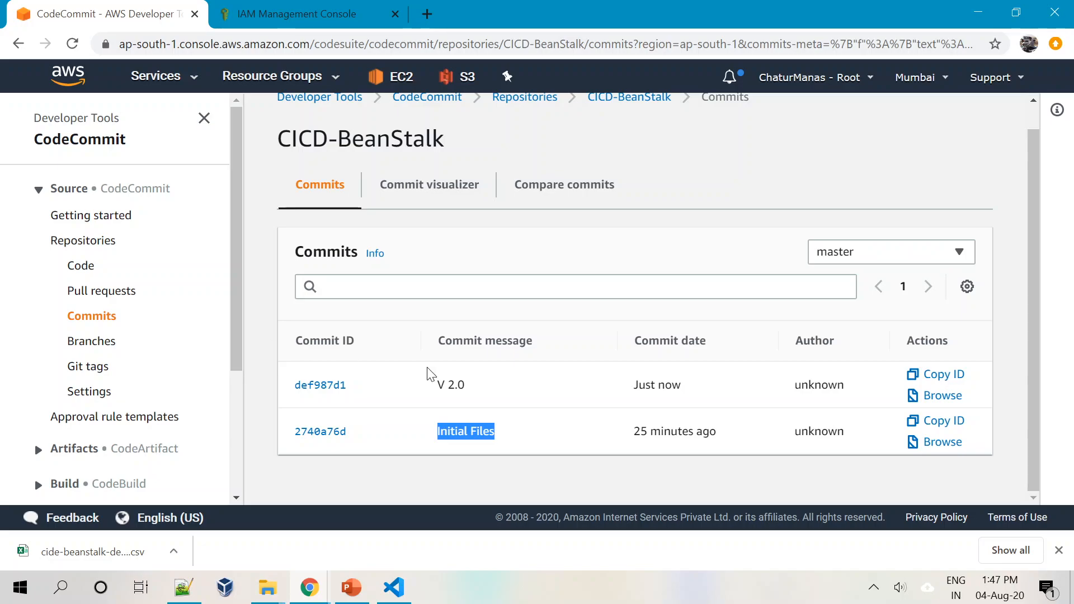
{"action": "left_click_drag", "start_coordinate": [422, 382], "coordinate": [506, 386]}
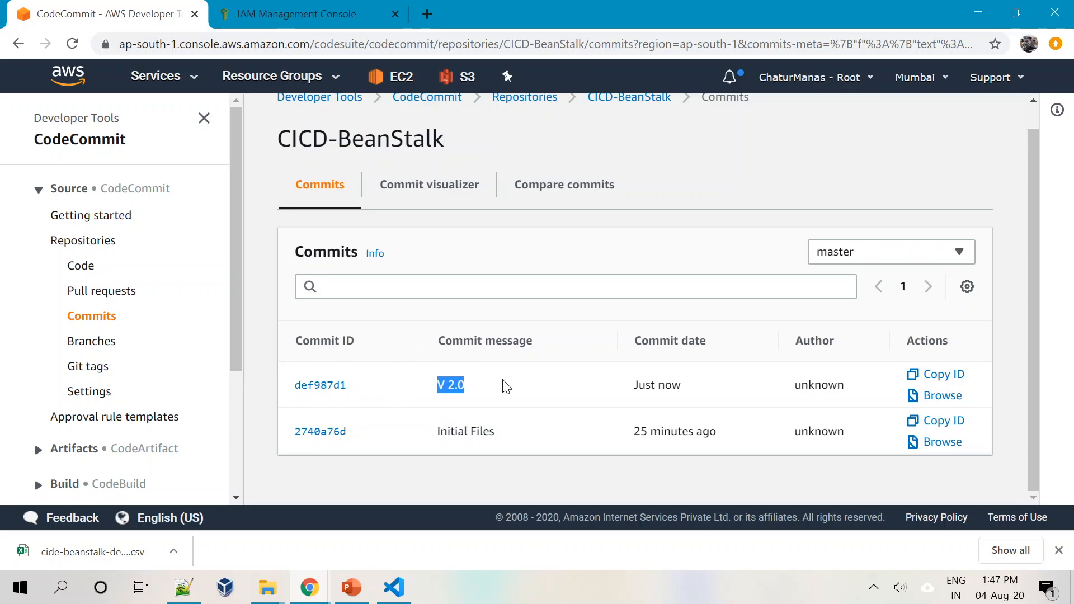
{"action": "left_click", "coordinate": [437, 403]}
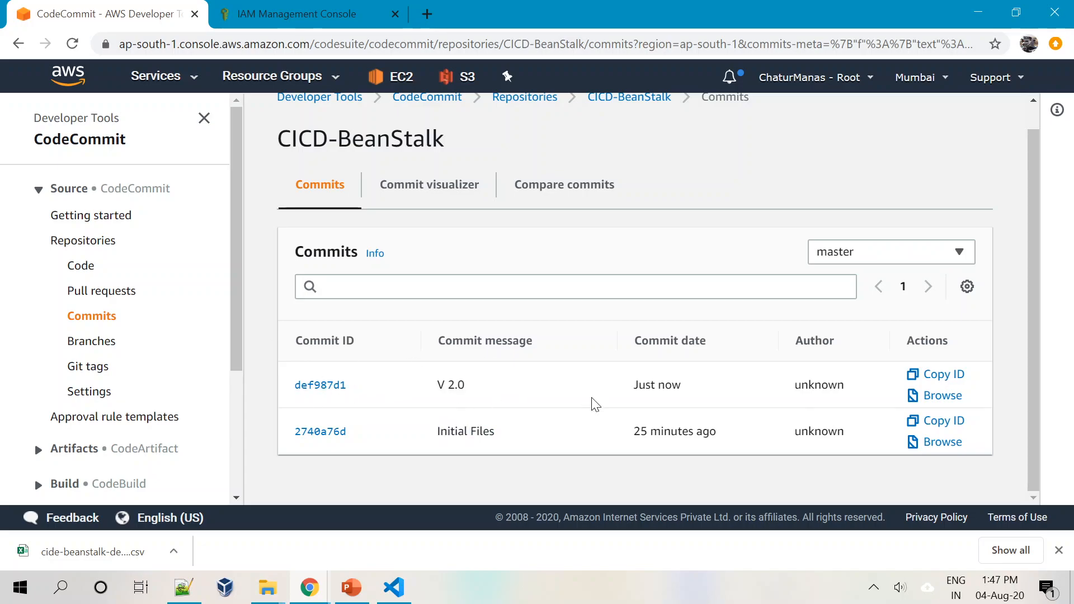
View the repository's file list and the CodeCommit Getting started page, and switch back to Visual Studio Code.
{"action": "left_click", "coordinate": [78, 266]}
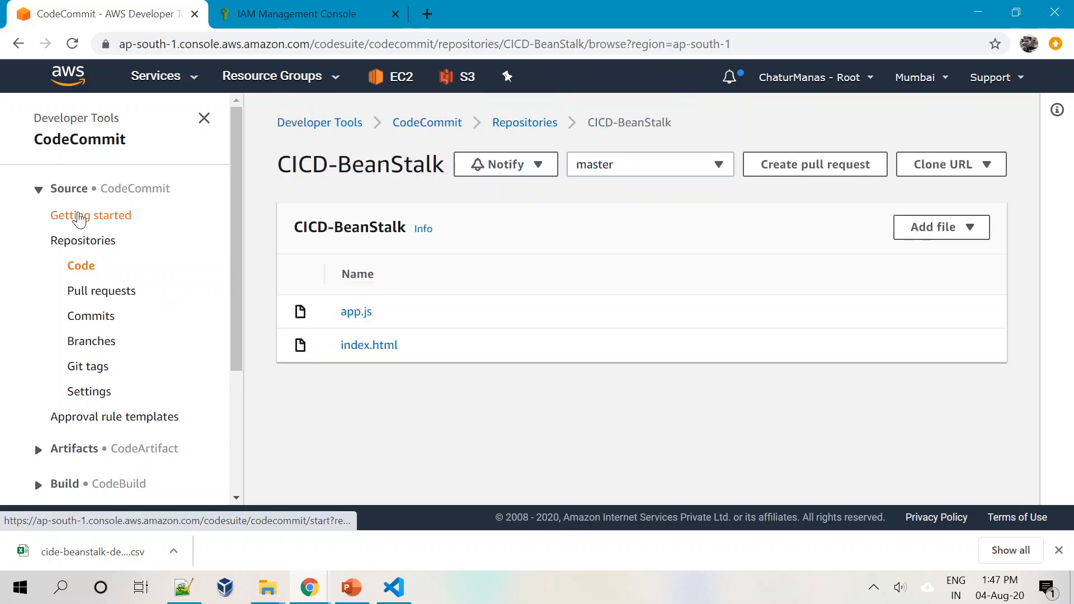
{"action": "left_click", "coordinate": [76, 217]}
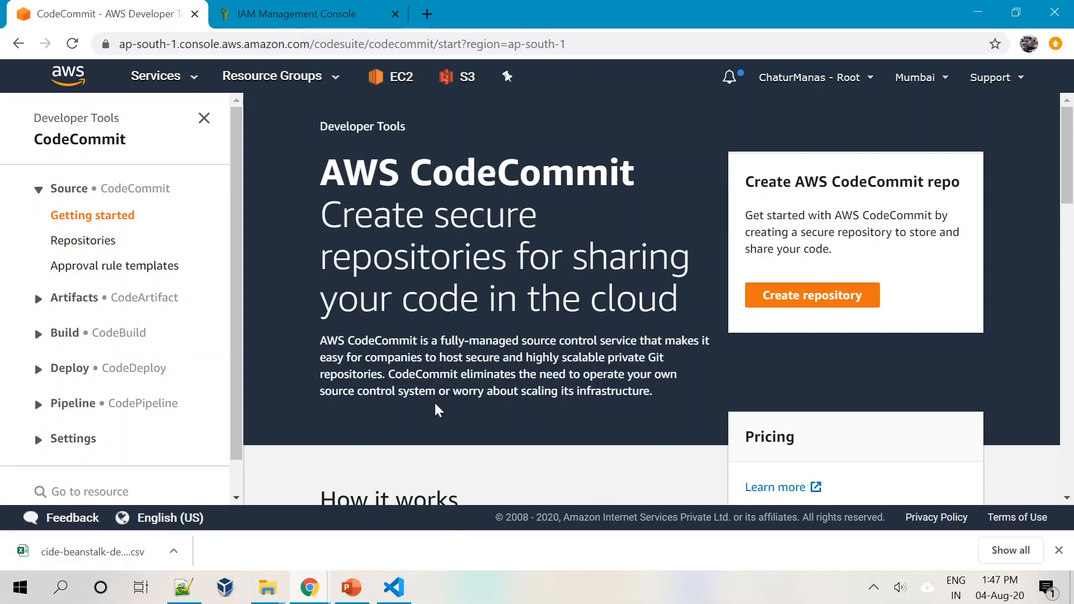
{"action": "key", "text": "alt+Tab"}
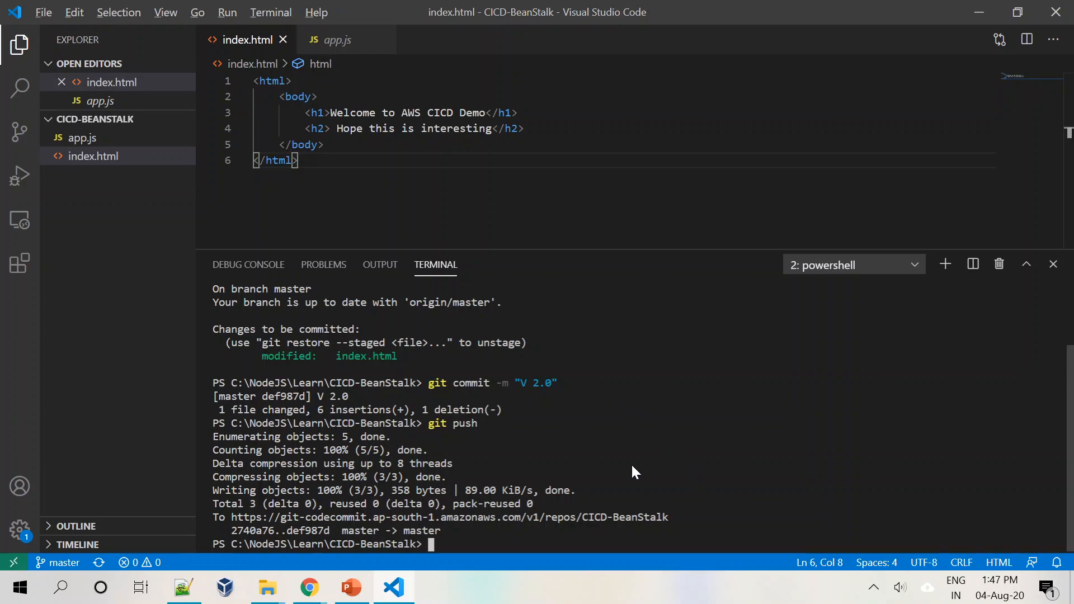
Switch to PowerPoint and examine the Demonstration slide's item on creating a sample application using Elastic Beanstalk.
{"action": "left_click", "coordinate": [347, 586]}
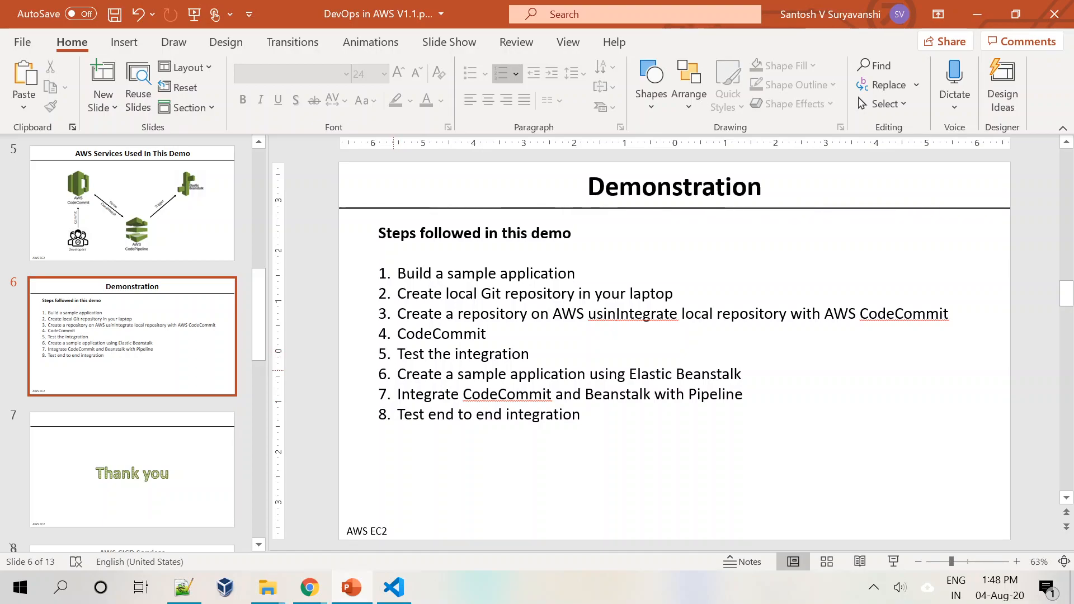
{"action": "left_click_drag", "start_coordinate": [394, 371], "coordinate": [747, 374]}
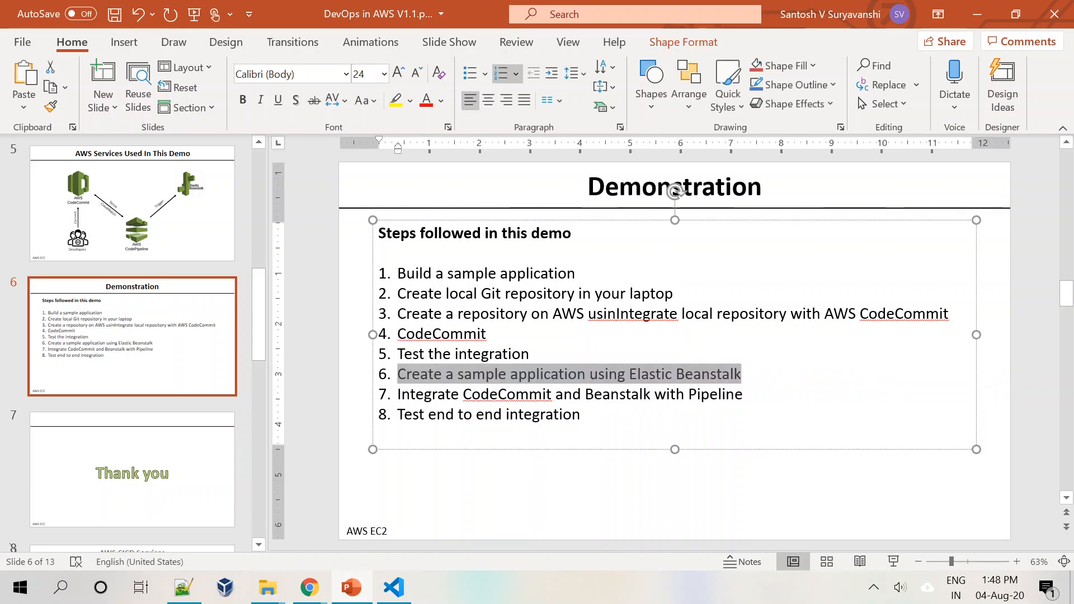
{"action": "left_click", "coordinate": [701, 374]}
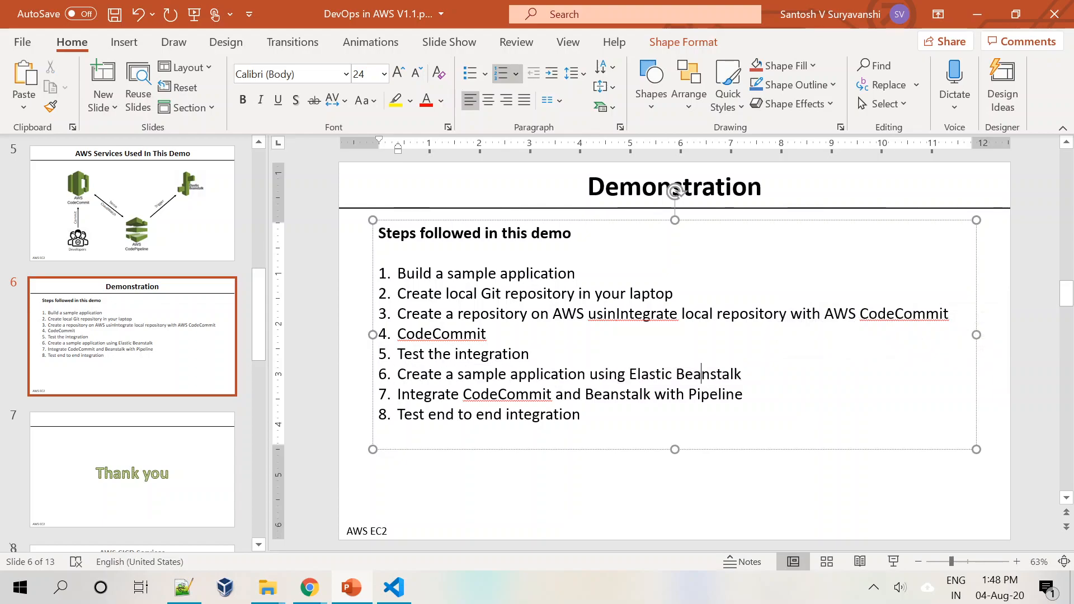
{"action": "left_click", "coordinate": [308, 376]}
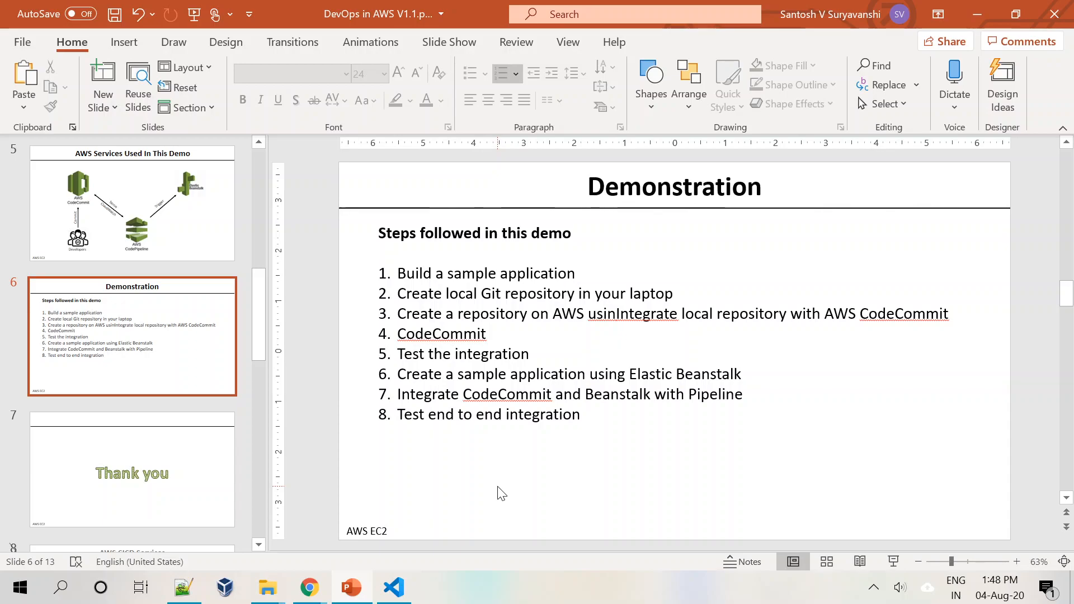
Switch to the AWS console in Chrome and open the Elastic Beanstalk service in a new tab.
{"action": "key", "text": "alt+Tab"}
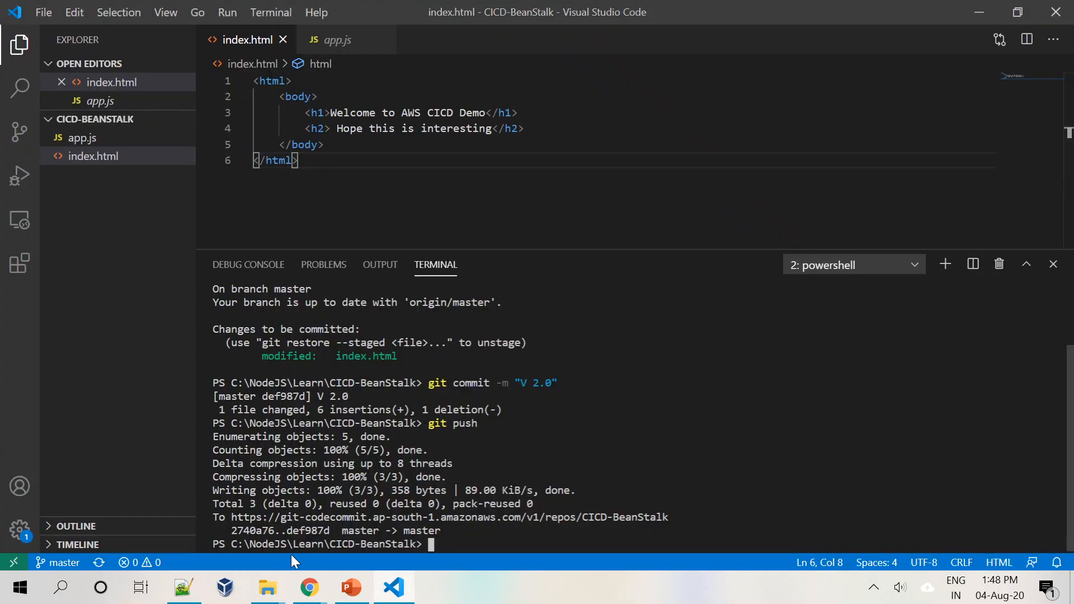
{"action": "mouse_move", "coordinate": [310, 587]}
{"action": "left_click", "coordinate": [186, 530]}
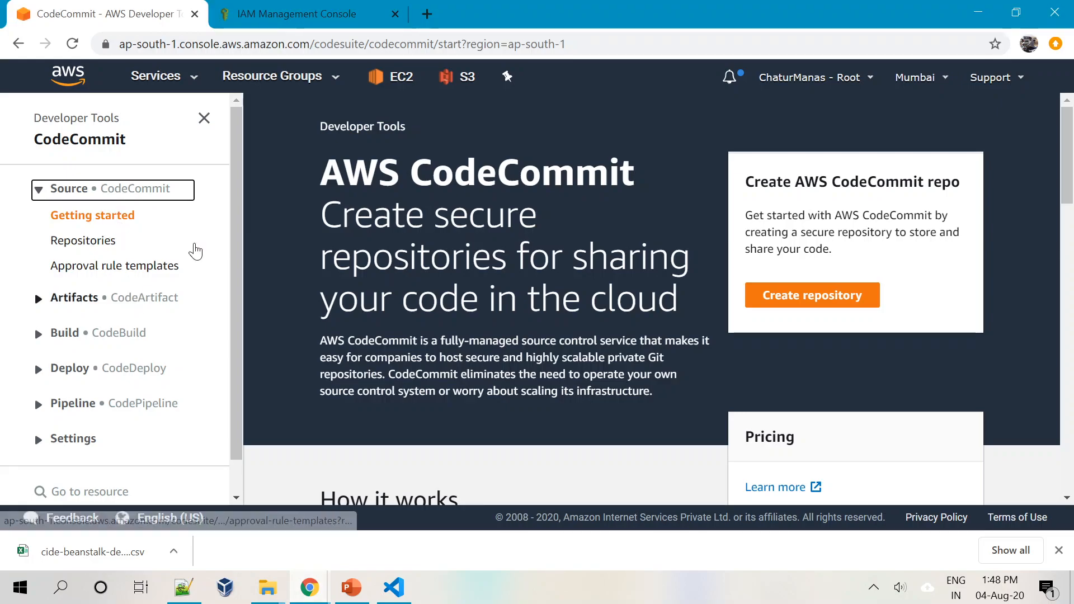
{"action": "right_click", "coordinate": [142, 82]}
{"action": "left_click", "coordinate": [179, 89]}
{"action": "left_click", "coordinate": [518, 12]}
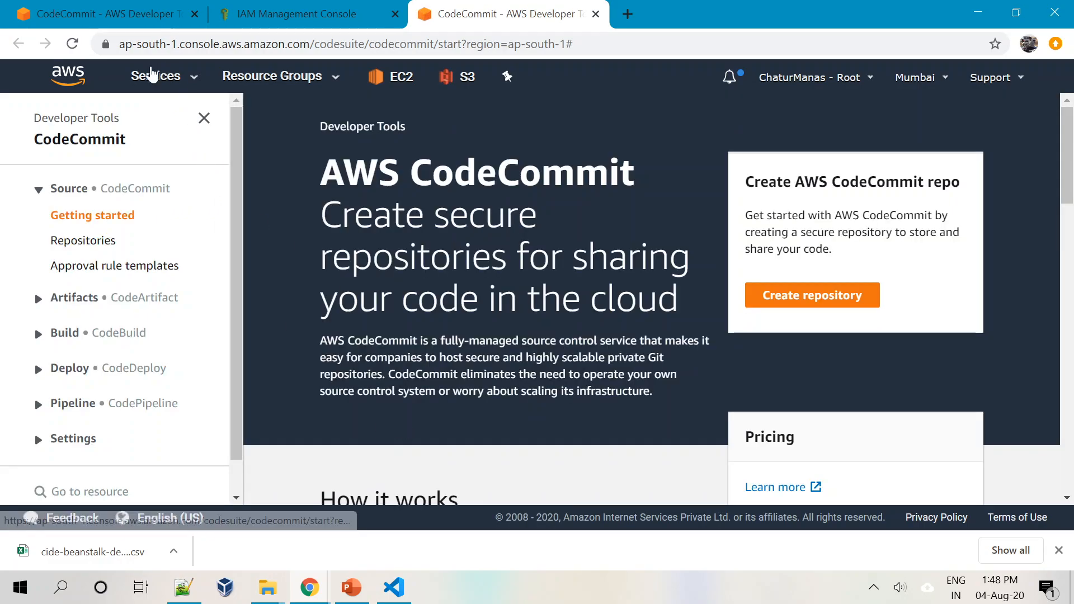
{"action": "left_click", "coordinate": [151, 76]}
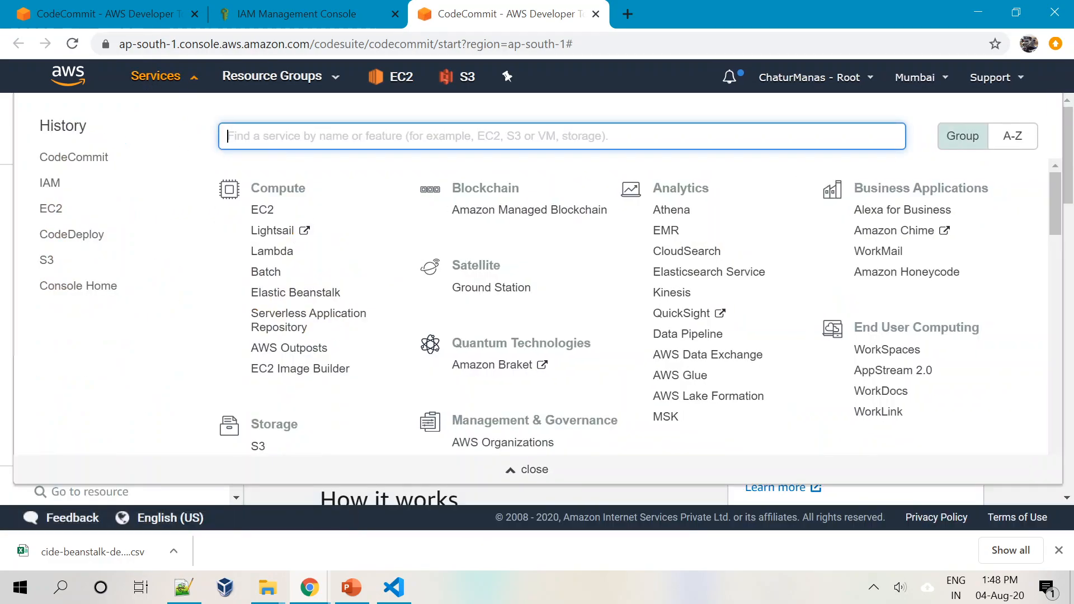
{"action": "type", "text": "elasti"}
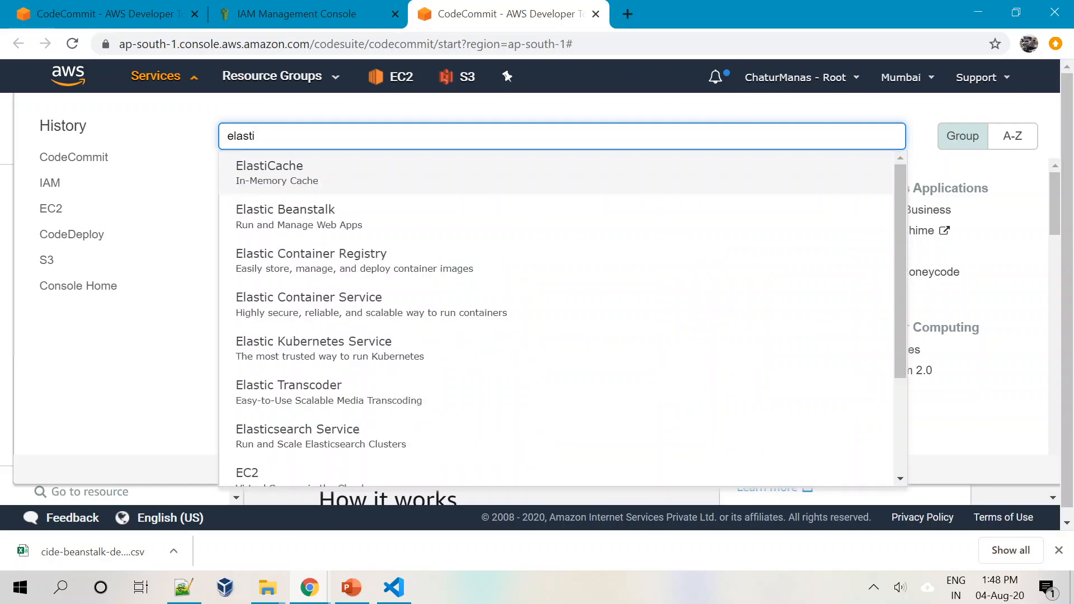
{"action": "left_click", "coordinate": [268, 223]}
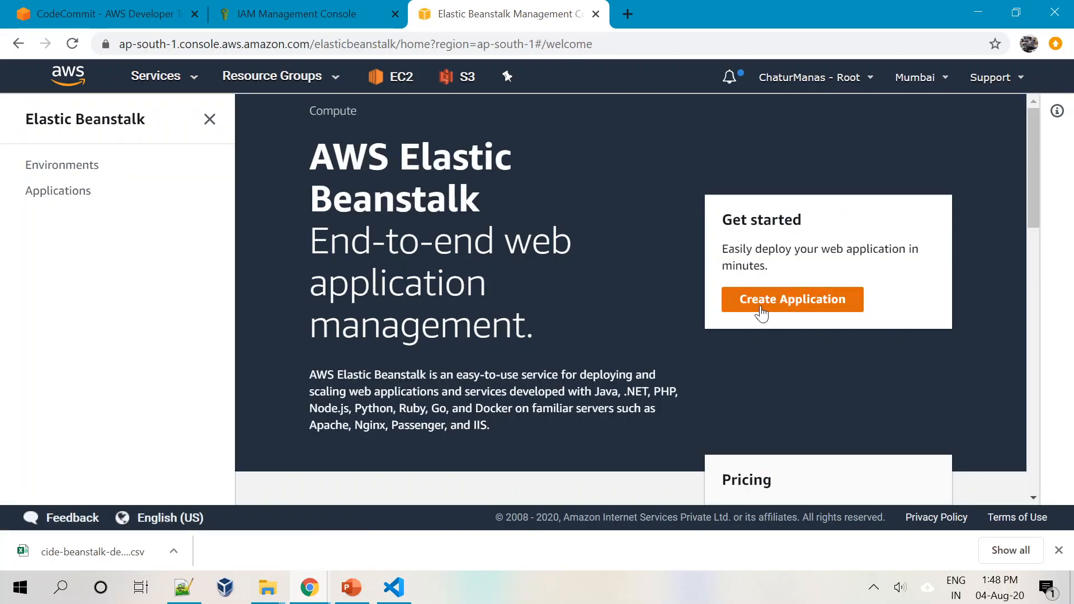
Start creating an Elastic Beanstalk web app and name the application CICD-BeanStalk.
{"action": "left_click", "coordinate": [761, 307]}
{"action": "left_click", "coordinate": [361, 354]}
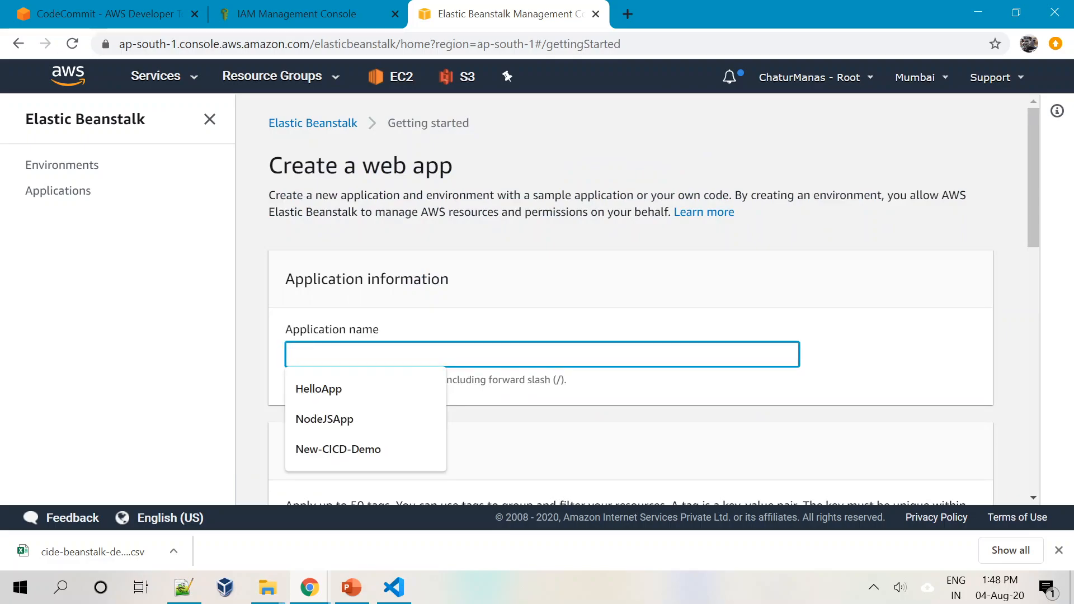
{"action": "type", "text": "CICD"}
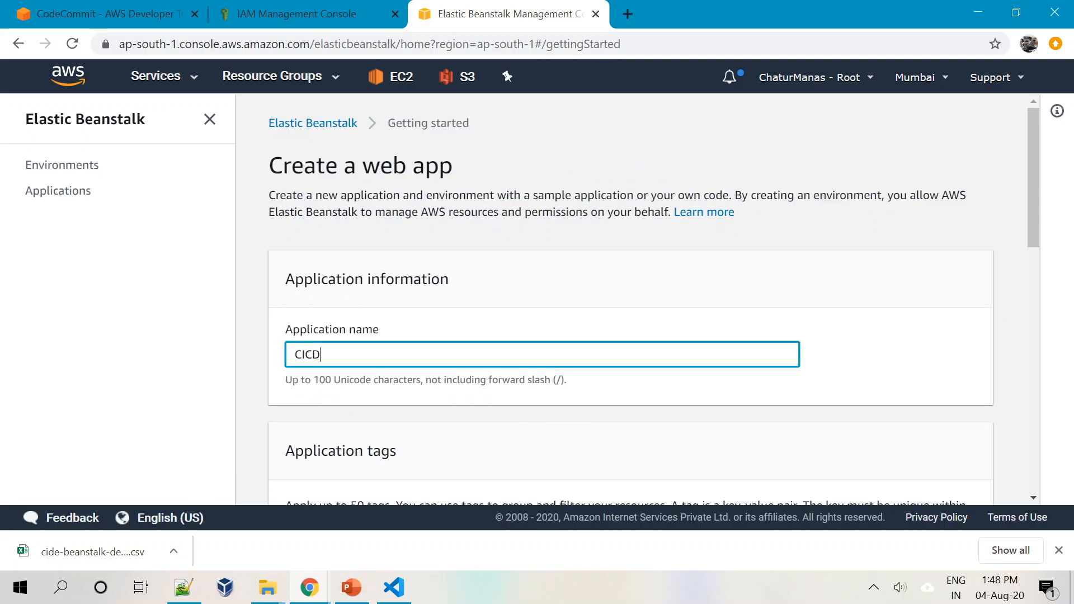
{"action": "type", "text": "-Bean"}
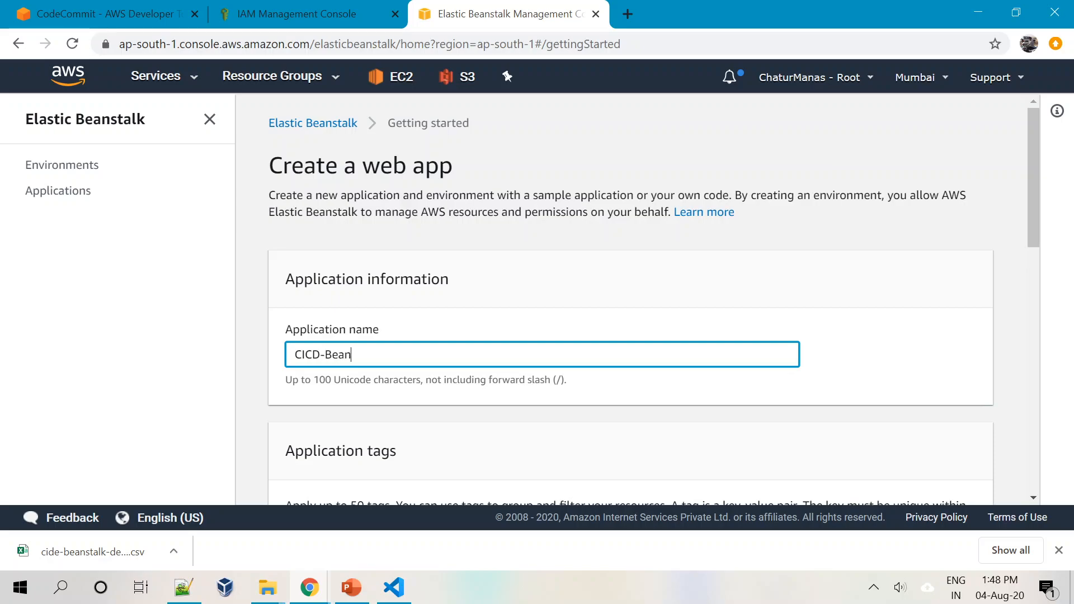
{"action": "type", "text": "Stalk"}
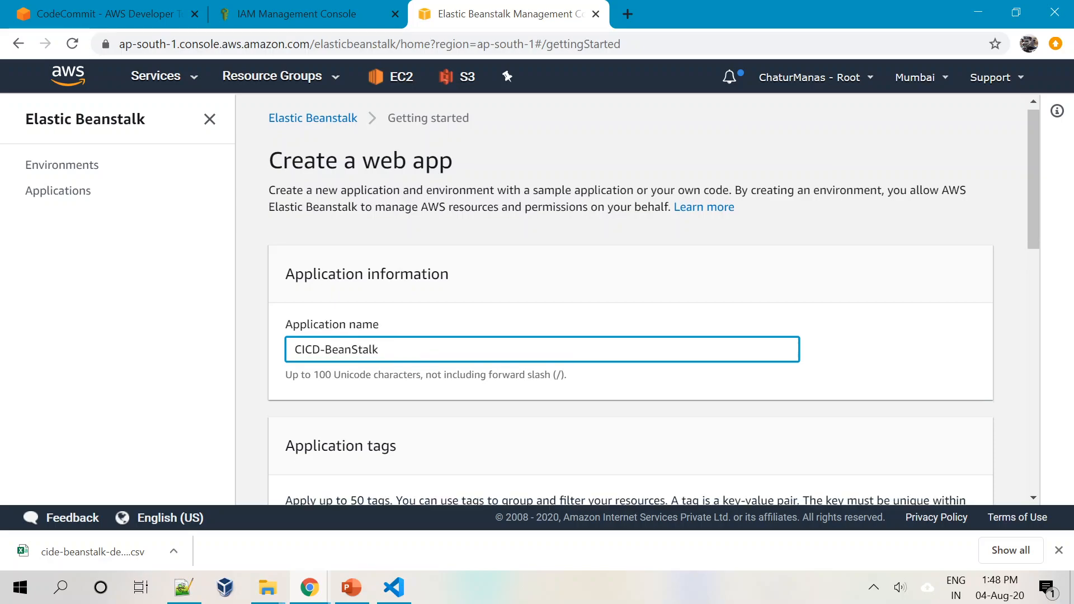
Set the platform to Node.js with the branch "Node.js running on 64bit Amazon Linux" and create the application with the sample code.
{"action": "scroll", "coordinate": [384, 359], "scroll_direction": "down", "scroll_amount": 6}
{"action": "scroll", "coordinate": [385, 363], "scroll_direction": "down", "scroll_amount": 5}
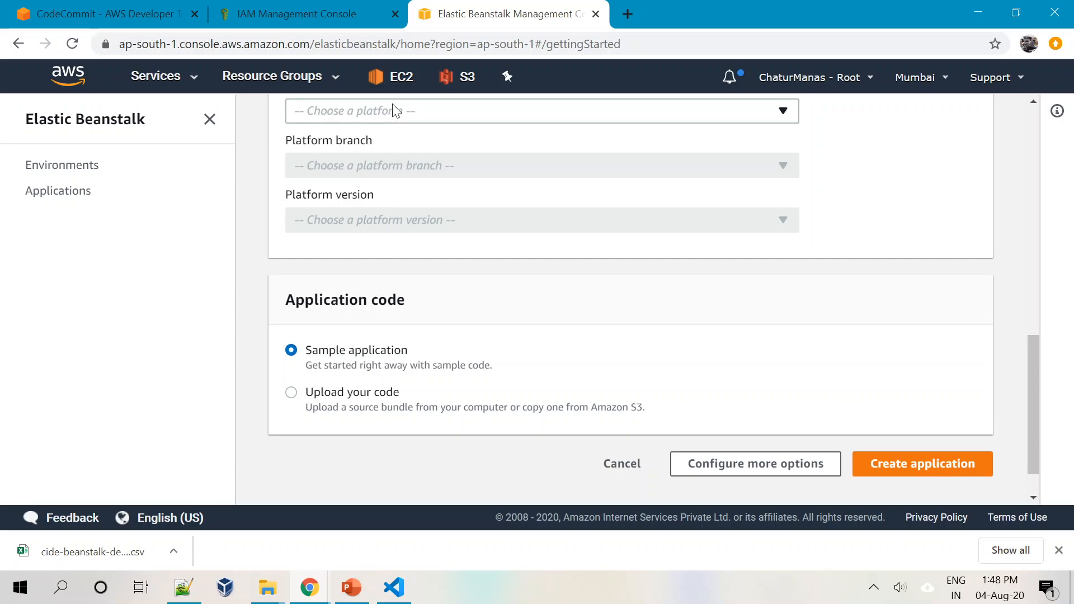
{"action": "scroll", "coordinate": [442, 254], "scroll_direction": "up", "scroll_amount": 3}
{"action": "left_click", "coordinate": [388, 283]}
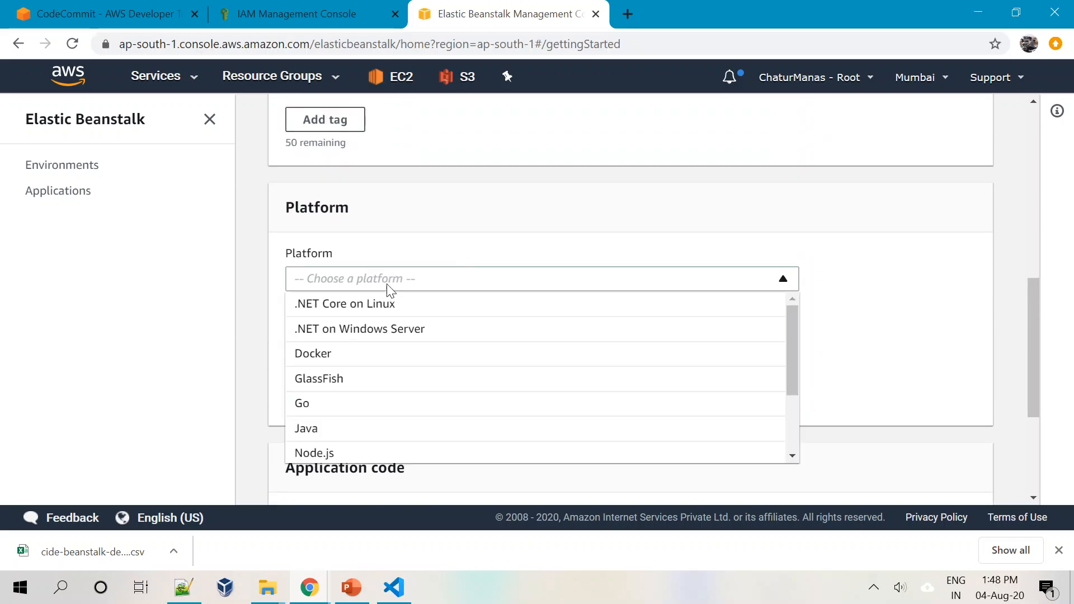
{"action": "left_click", "coordinate": [310, 451]}
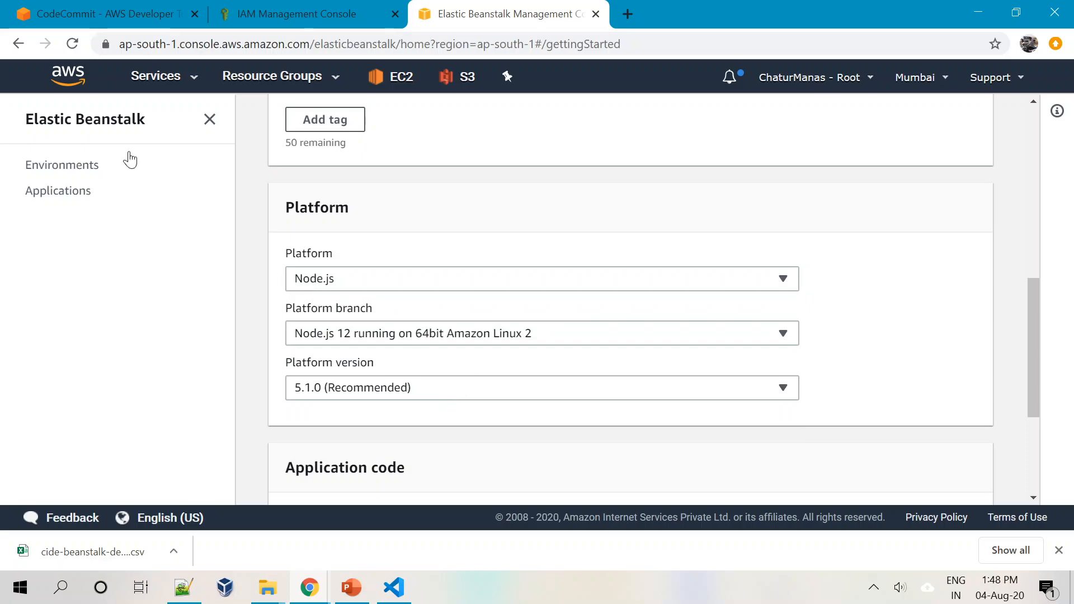
{"action": "left_click", "coordinate": [367, 340]}
{"action": "left_click", "coordinate": [373, 442]}
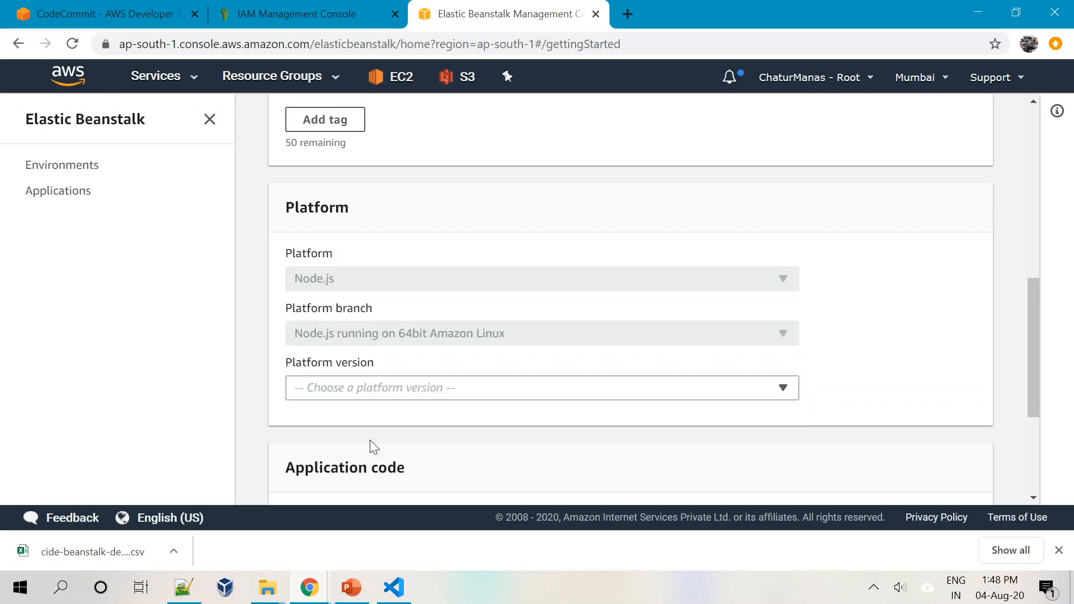
{"action": "left_click", "coordinate": [429, 334]}
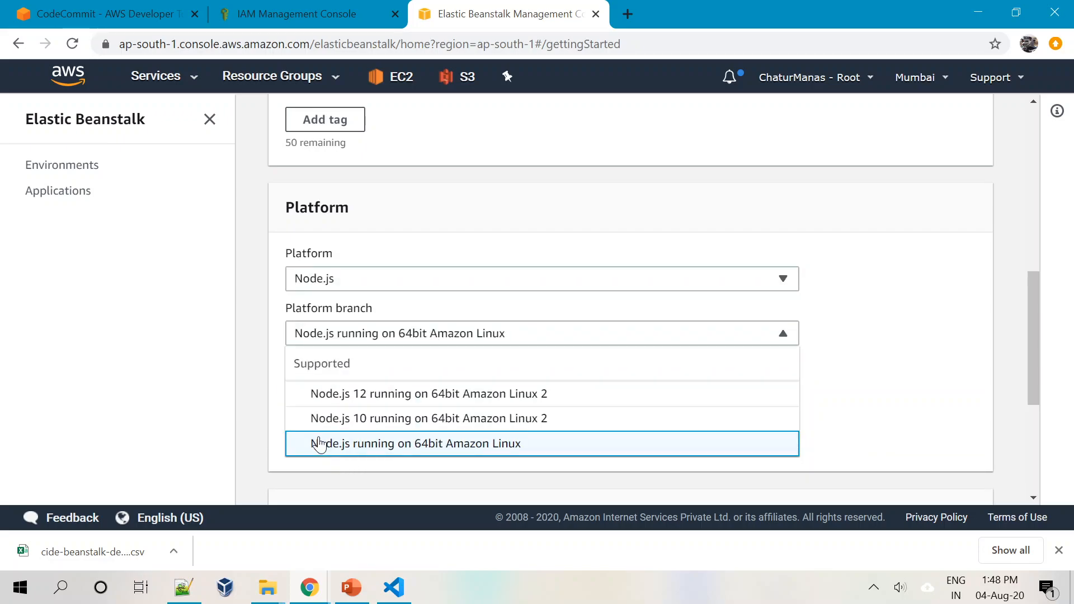
{"action": "left_click", "coordinate": [372, 446]}
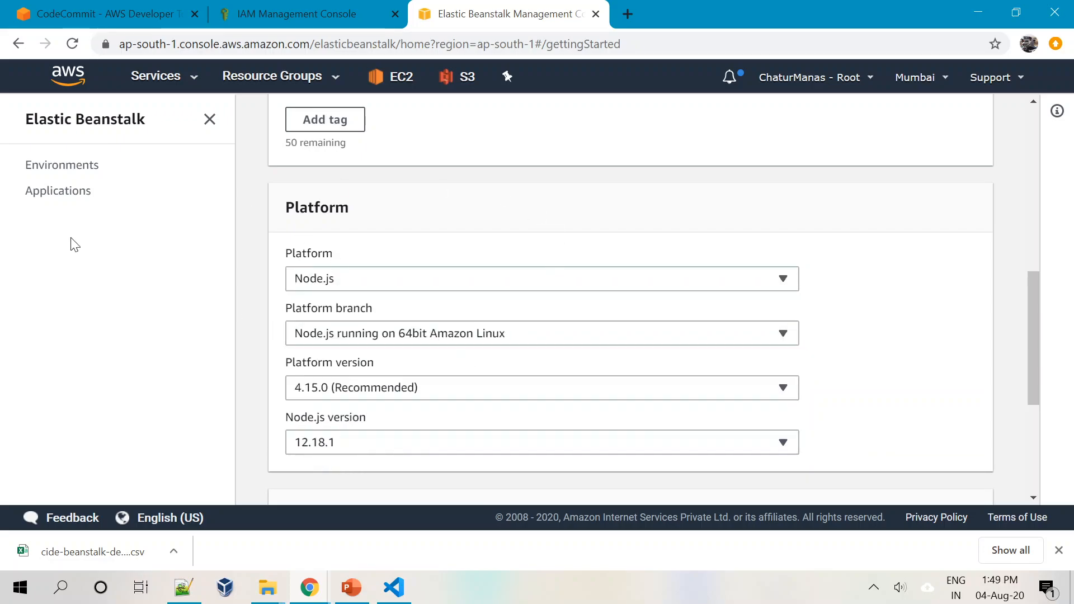
{"action": "scroll", "coordinate": [278, 426], "scroll_direction": "down", "scroll_amount": 4}
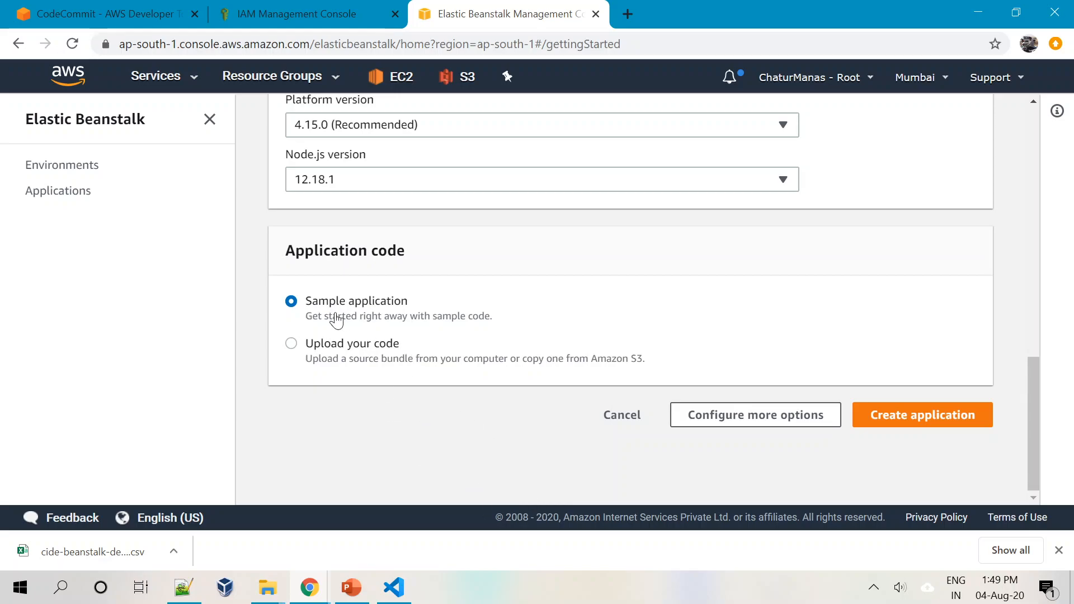
{"action": "left_click", "coordinate": [924, 423]}
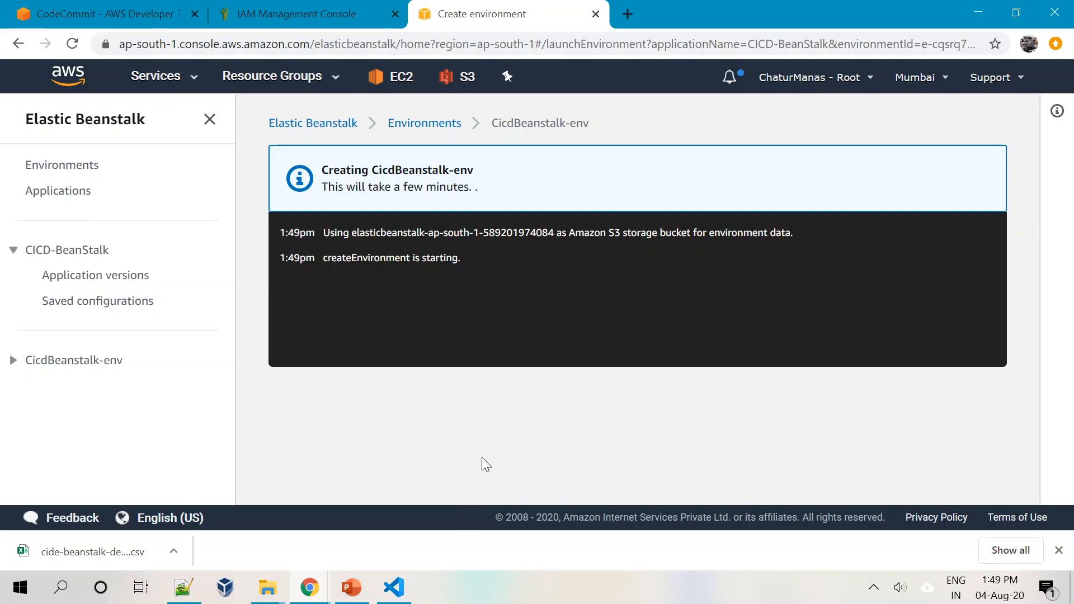
Switch to PowerPoint and examine the Demonstration slide's item on integrating CodeCommit and Beanstalk with Pipeline.
{"action": "left_click", "coordinate": [351, 587]}
{"action": "left_click", "coordinate": [486, 434]}
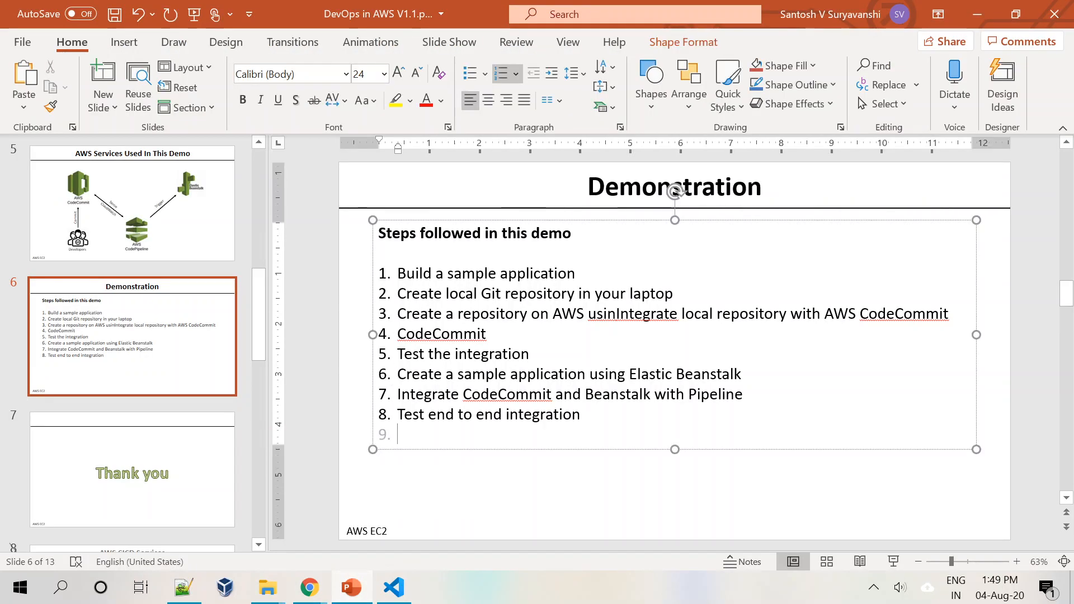
{"action": "left_click_drag", "start_coordinate": [397, 374], "coordinate": [741, 375]}
{"action": "left_click", "coordinate": [599, 489]}
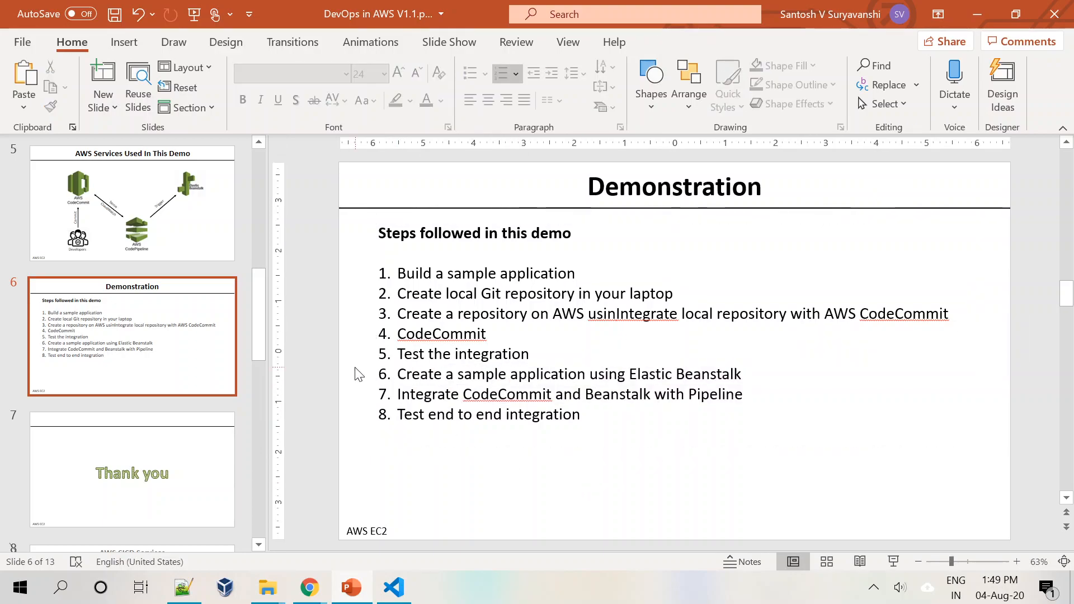
{"action": "left_click", "coordinate": [390, 395]}
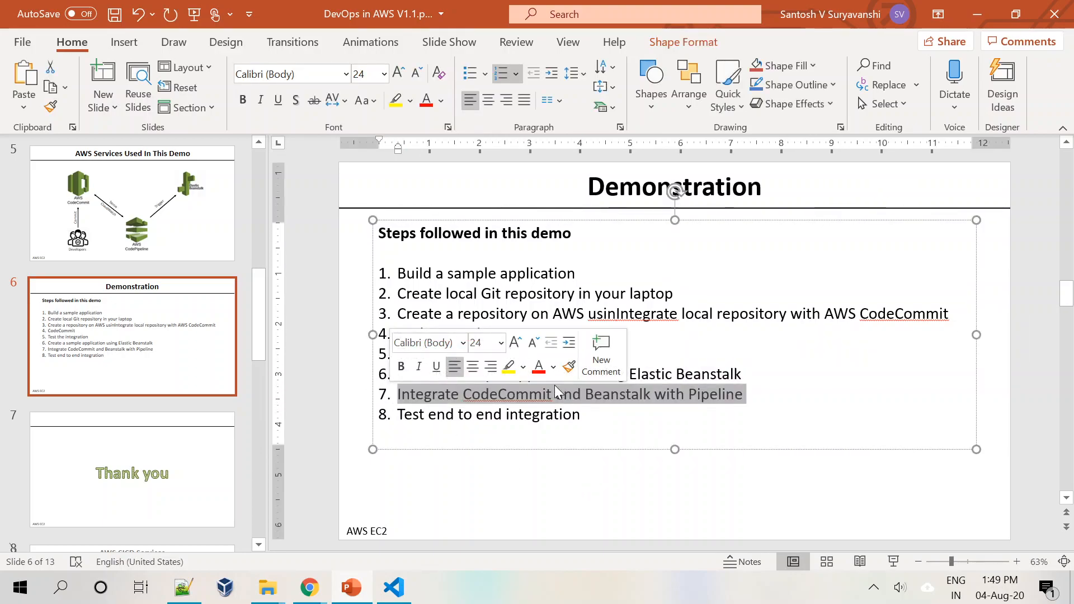
{"action": "left_click", "coordinate": [528, 468]}
Switch back to the CodeCommit console in Chrome and expand the CodePipeline section of its navigation.
{"action": "key", "text": "alt+Tab"}
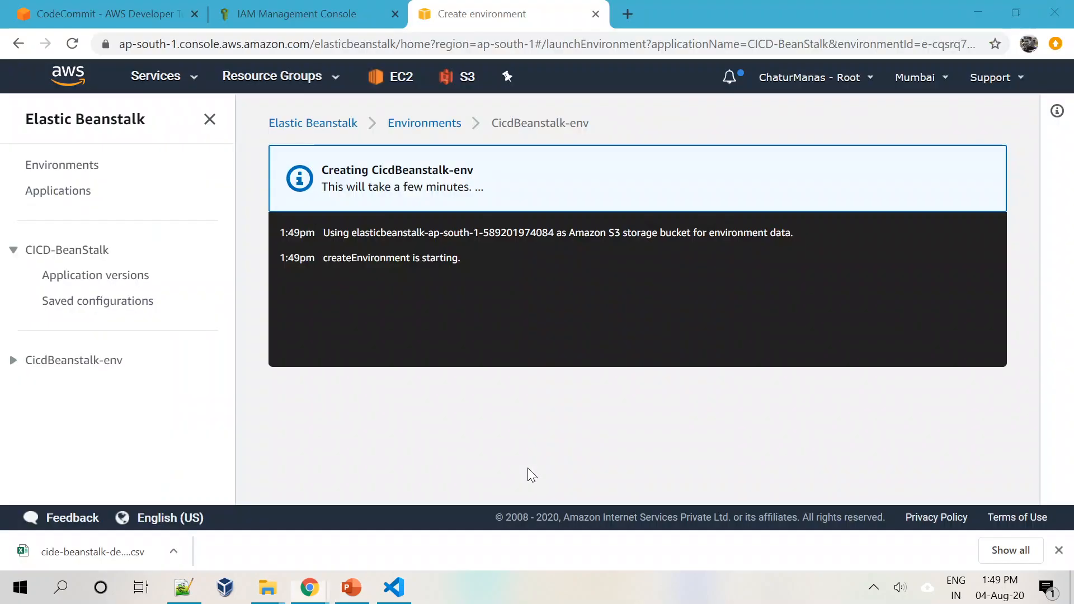
{"action": "left_click", "coordinate": [104, 8]}
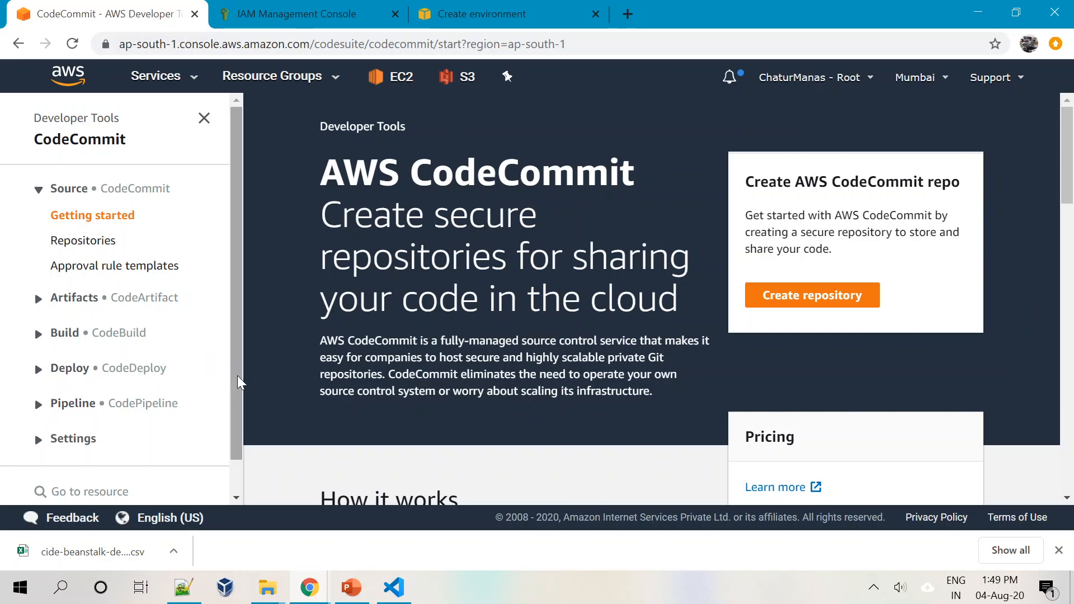
{"action": "scroll", "coordinate": [103, 418], "scroll_direction": "down", "scroll_amount": 1}
{"action": "left_click", "coordinate": [38, 367]}
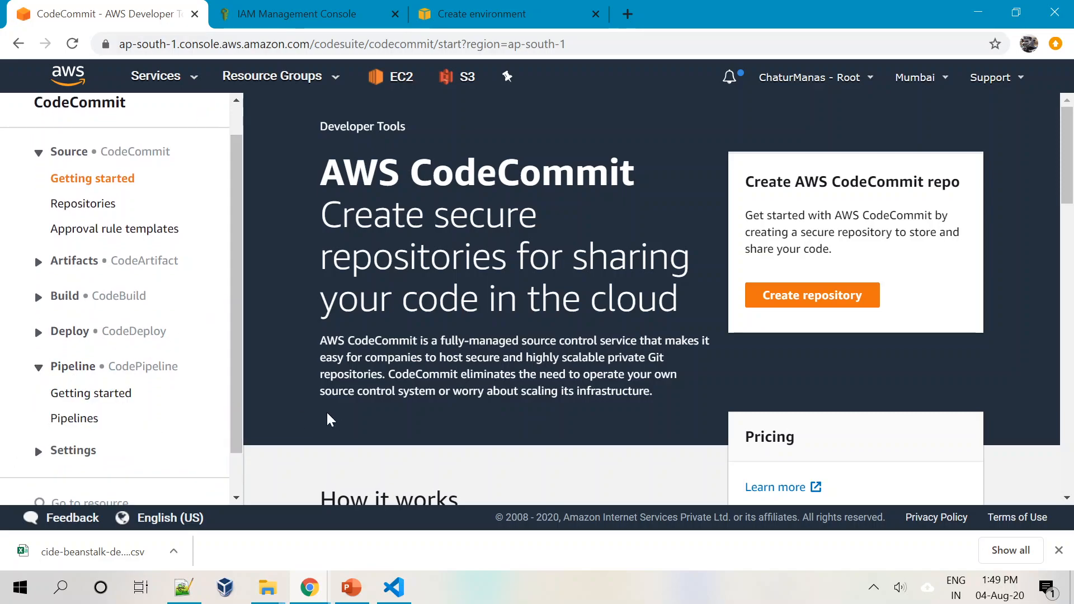
Switch to PowerPoint and examine how CodePipeline links CodeCommit and Elastic Beanstalk on the "AWS Services Used In This Demo" slide.
{"action": "left_click", "coordinate": [352, 590]}
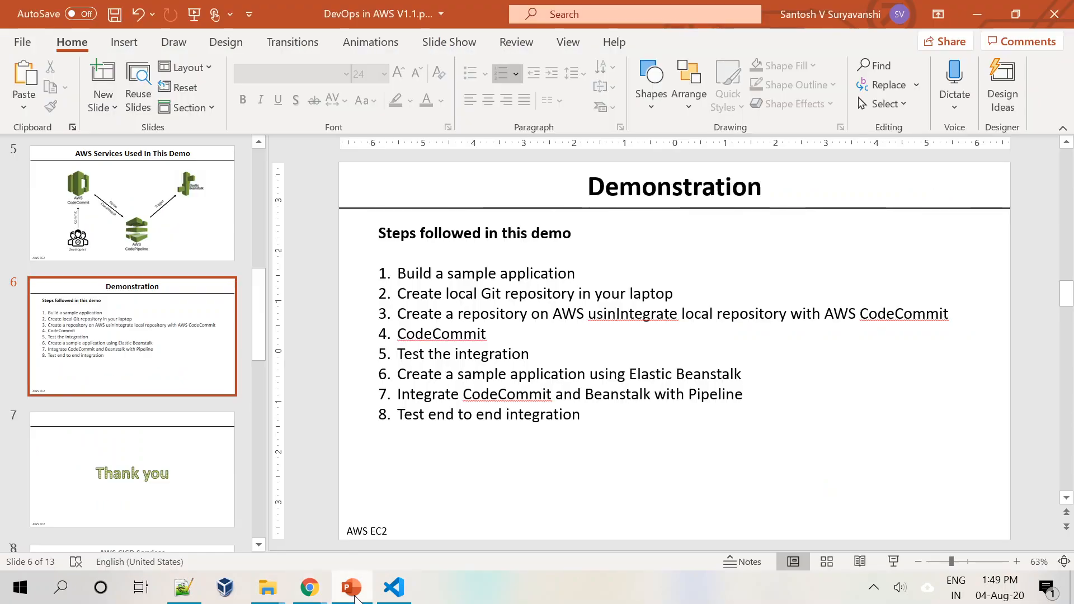
{"action": "scroll", "coordinate": [307, 412], "scroll_direction": "up", "scroll_amount": 1}
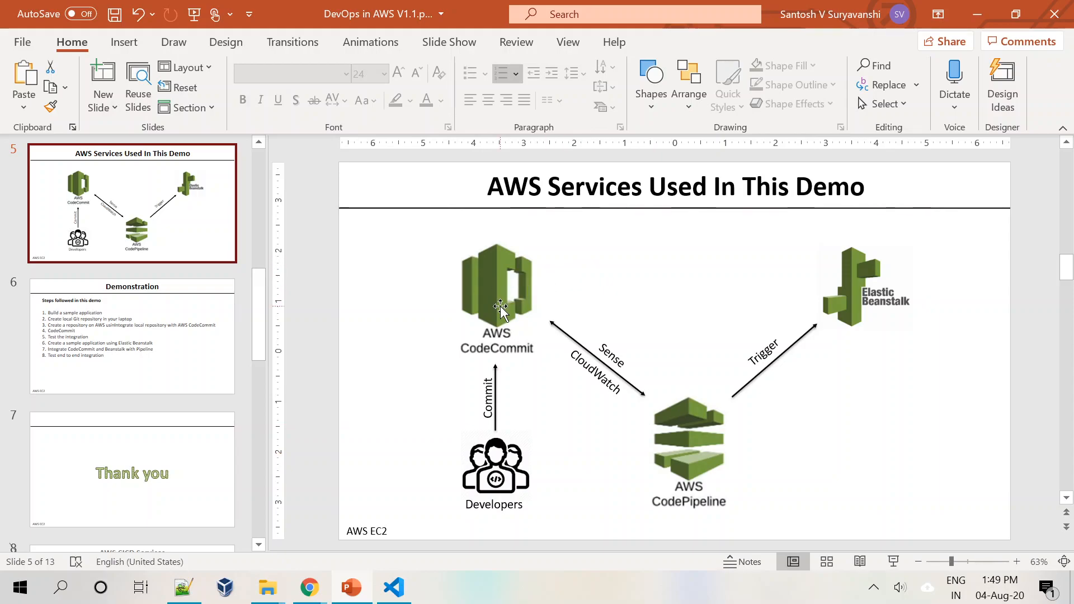
{"action": "left_click", "coordinate": [898, 300]}
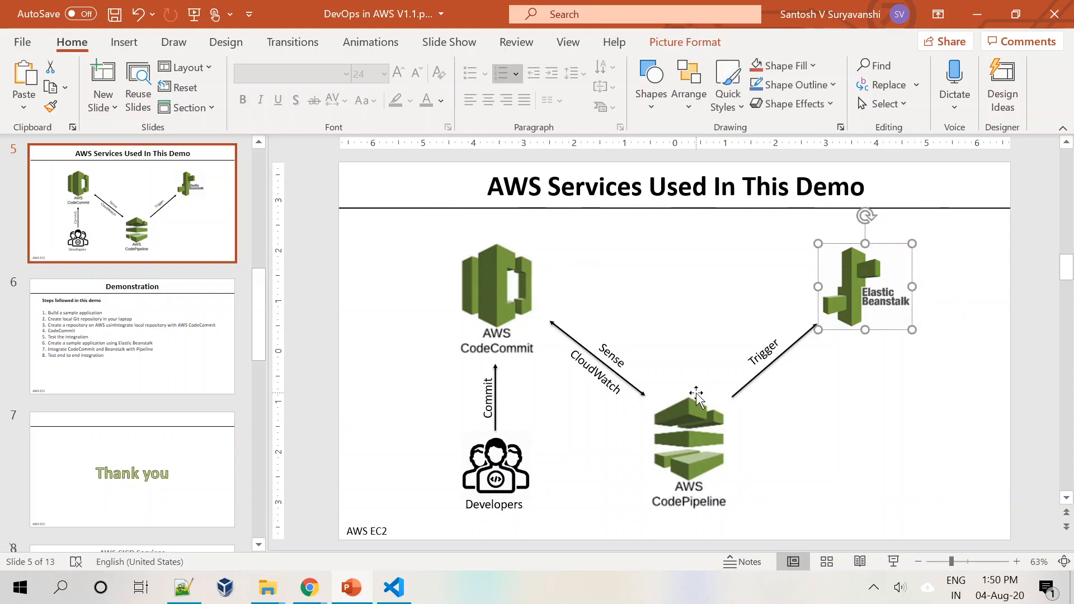
{"action": "left_click", "coordinate": [697, 438]}
Switch to the AWS console in Chrome, open the CodePipeline pipelines list and start creating a new pipeline.
{"action": "key", "text": "alt+Tab"}
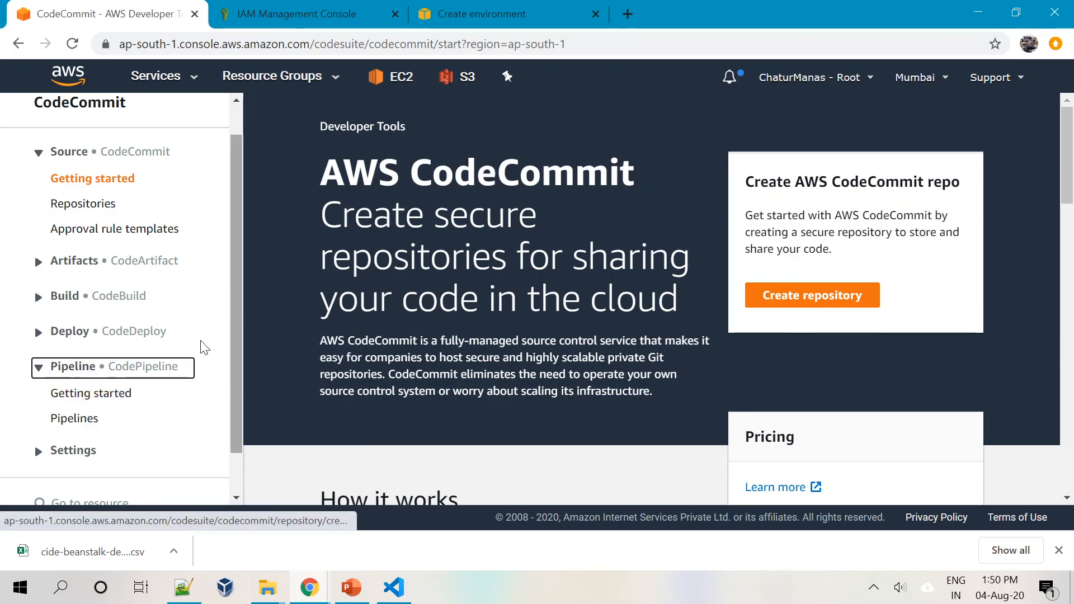
{"action": "left_click", "coordinate": [70, 428]}
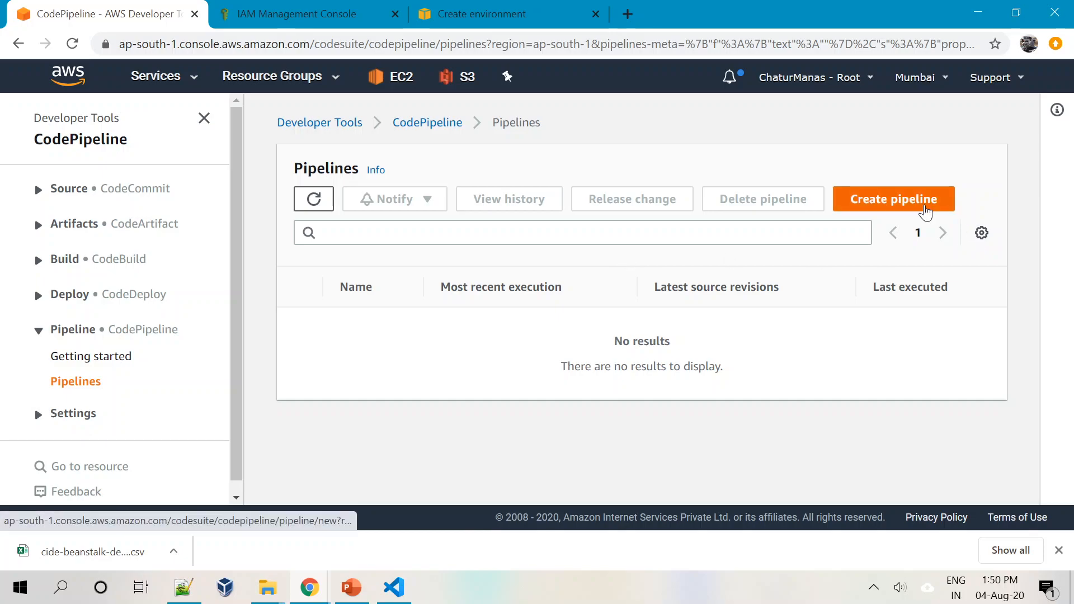
{"action": "left_click", "coordinate": [924, 211]}
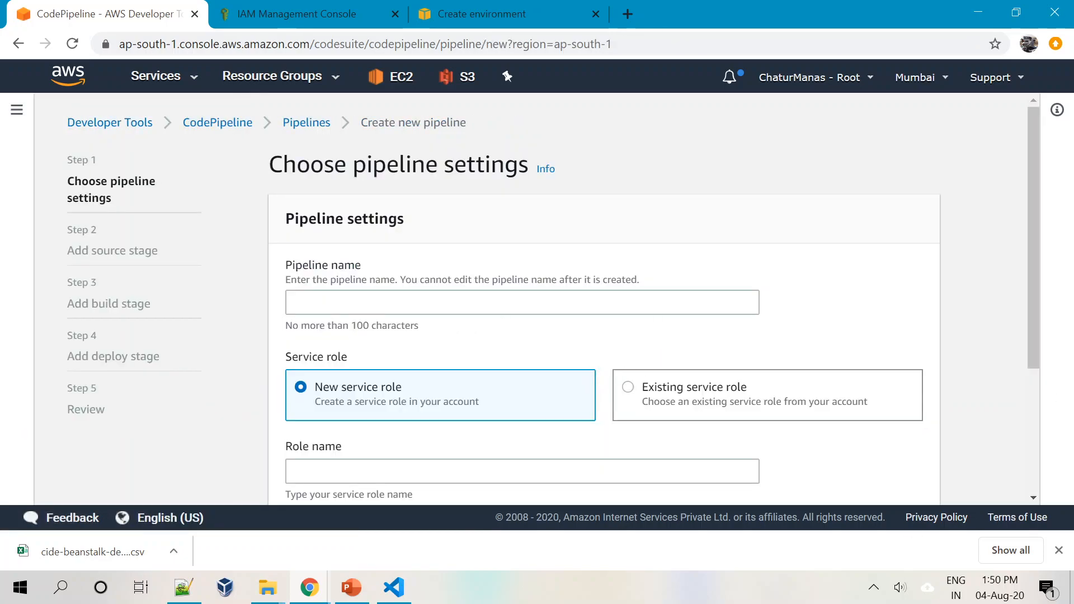
Name the pipeline CICD-BeanStalk, keep the new service role option, and continue to the source stage.
{"action": "left_click", "coordinate": [521, 303]}
{"action": "type", "text": "CICD-B"}
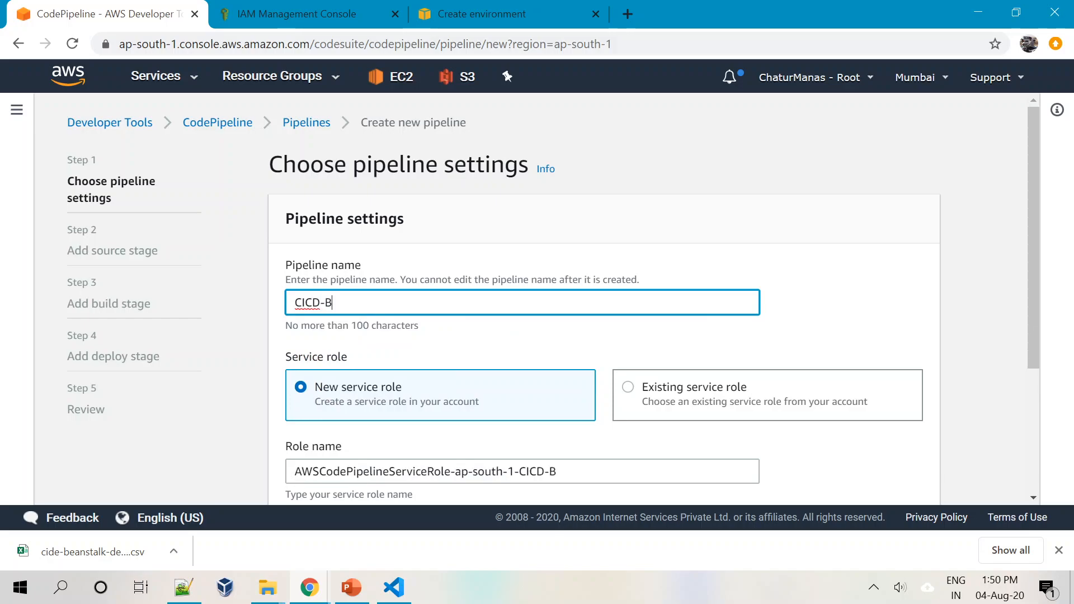
{"action": "type", "text": "eabStalk"}
{"action": "key", "text": "BackSpace"}
{"action": "key", "text": "BackSpace"}
{"action": "key", "text": "BackSpace"}
{"action": "key", "text": "BackSpace"}
{"action": "key", "text": "BackSpace"}
{"action": "key", "text": "BackSpace"}
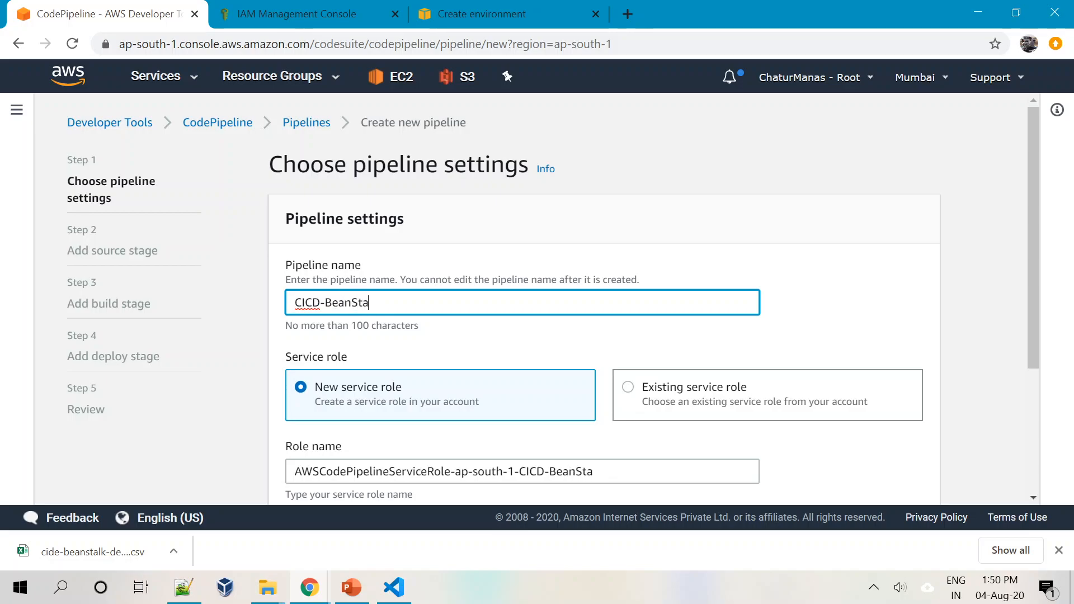
{"action": "scroll", "coordinate": [436, 330], "scroll_direction": "down", "scroll_amount": 3}
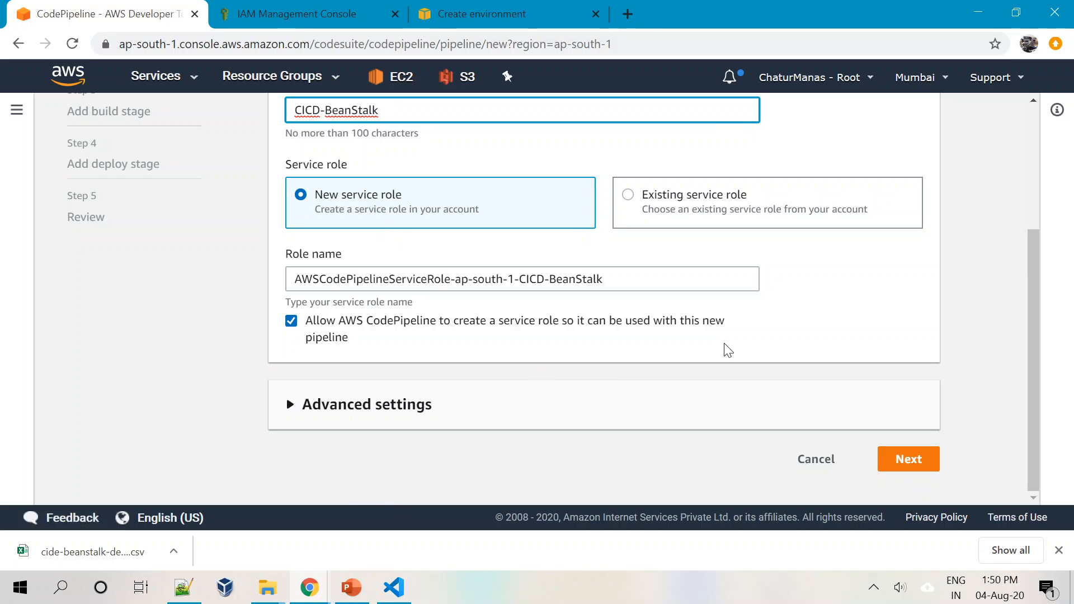
{"action": "left_click", "coordinate": [905, 467]}
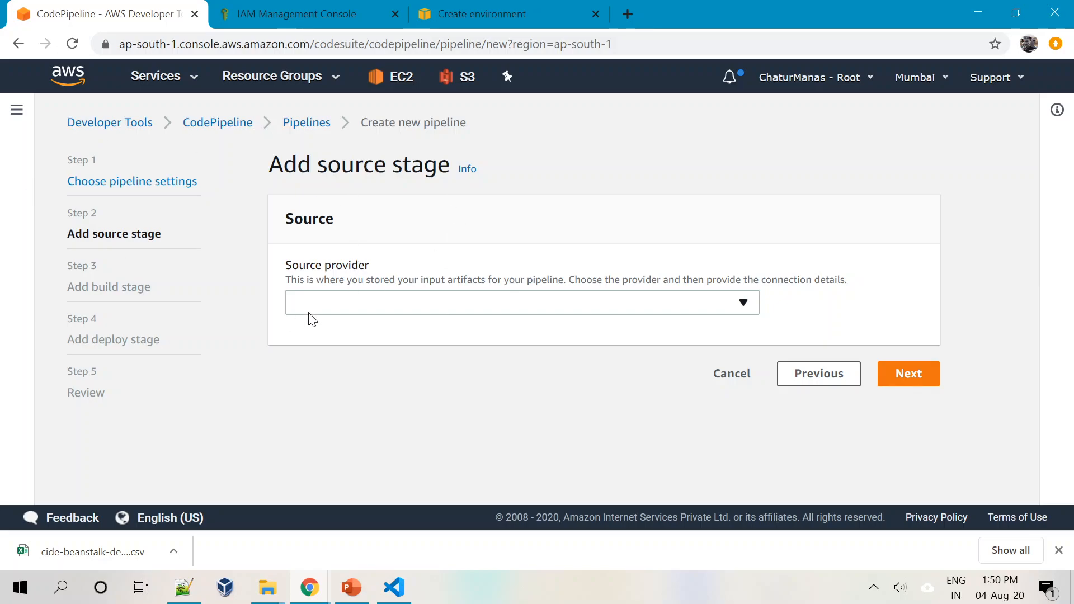
Switch to PowerPoint and examine the Source to Production stages on the "AWS CI/CD Supported Services" slide.
{"action": "left_click", "coordinate": [357, 590]}
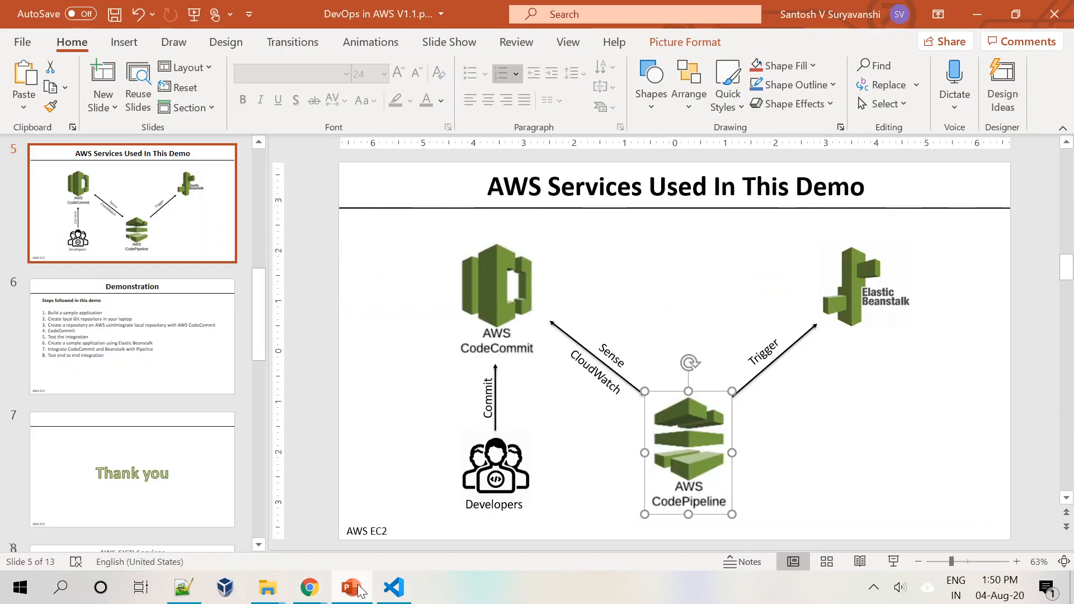
{"action": "left_click", "coordinate": [397, 455]}
{"action": "scroll", "coordinate": [398, 456], "scroll_direction": "up", "scroll_amount": 3}
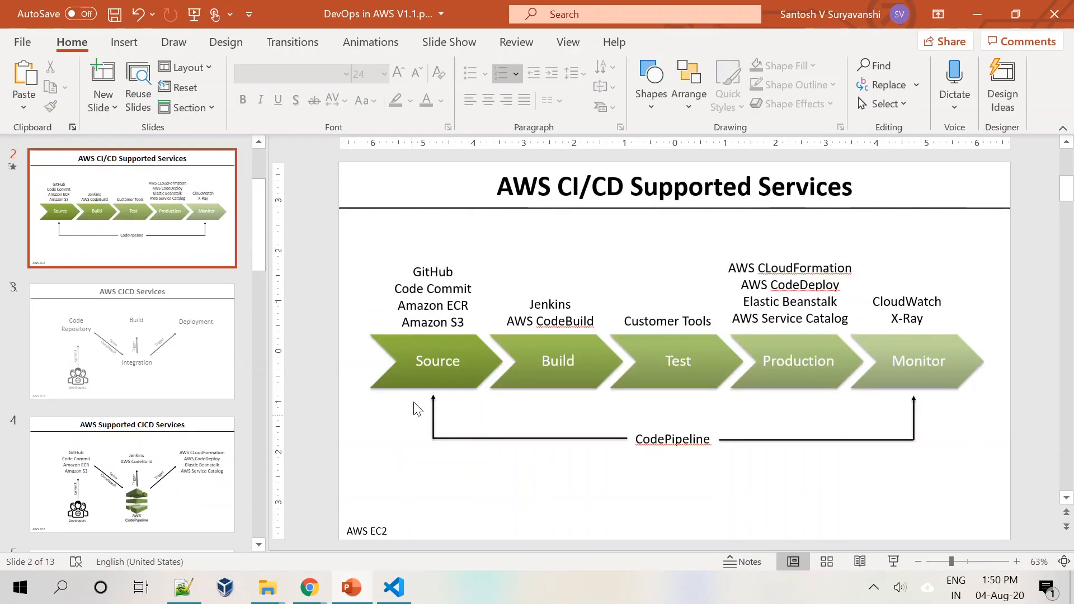
{"action": "left_click", "coordinate": [412, 363]}
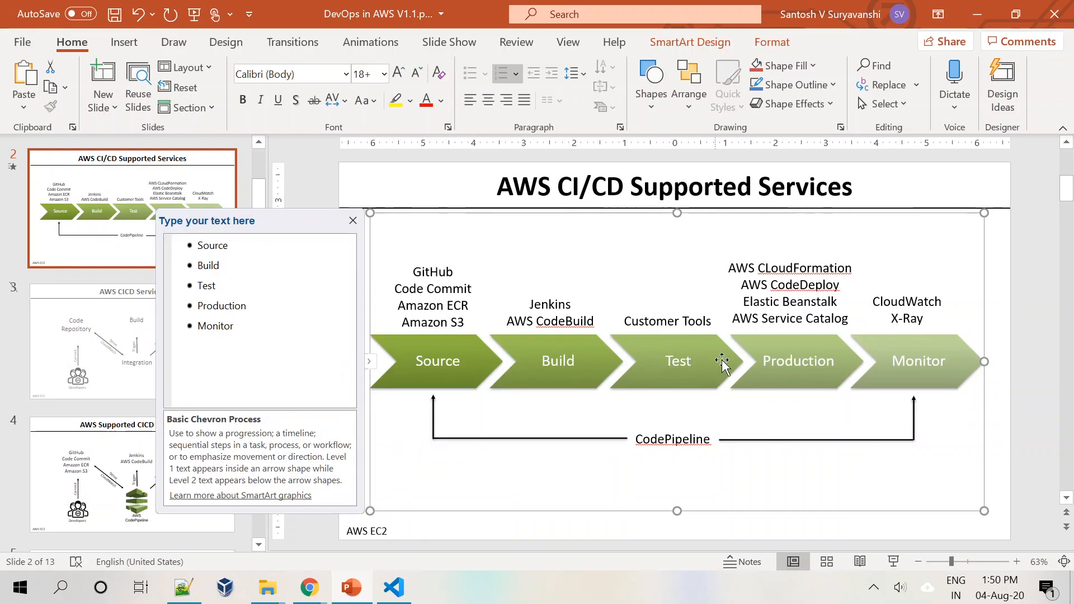
{"action": "left_click", "coordinate": [769, 360]}
Switch back to Chrome and set the source provider to AWS CodeCommit with the repository CICD-BeanStalk.
{"action": "key", "text": "alt+Tab"}
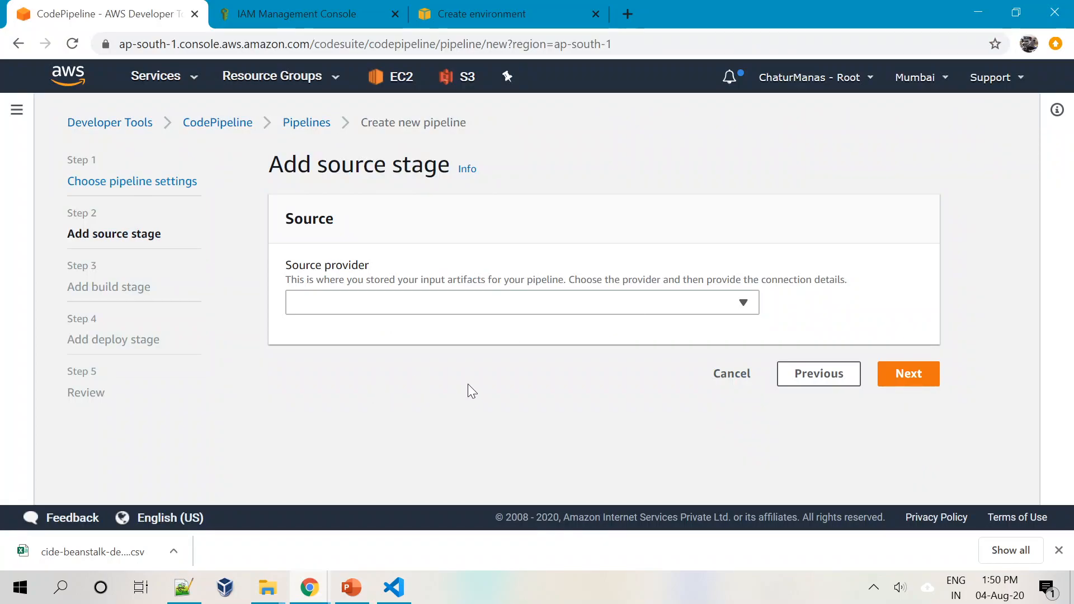
{"action": "left_click", "coordinate": [419, 304]}
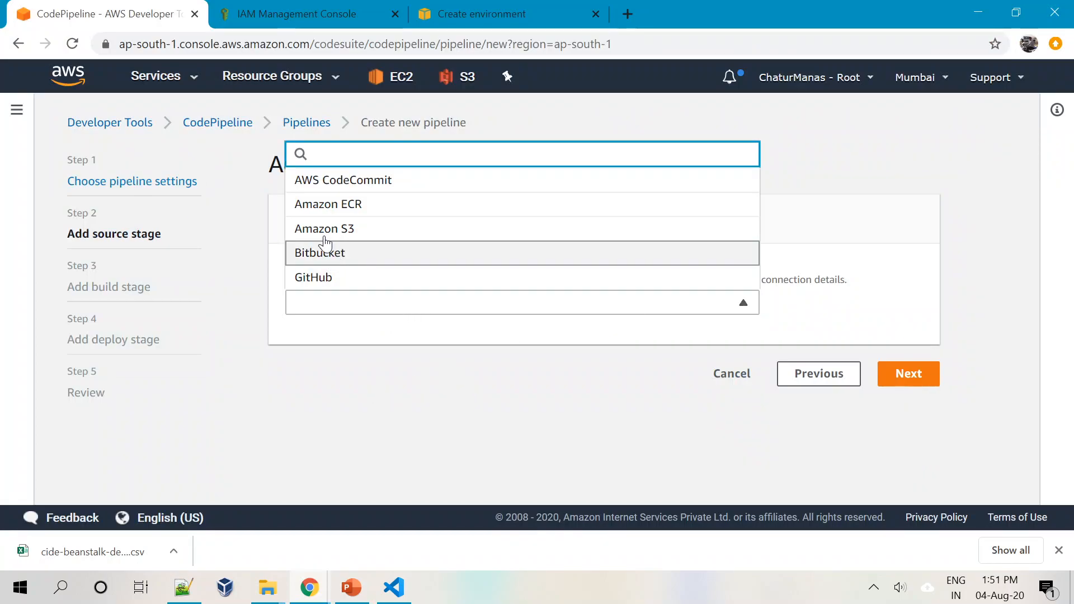
{"action": "left_click", "coordinate": [327, 185]}
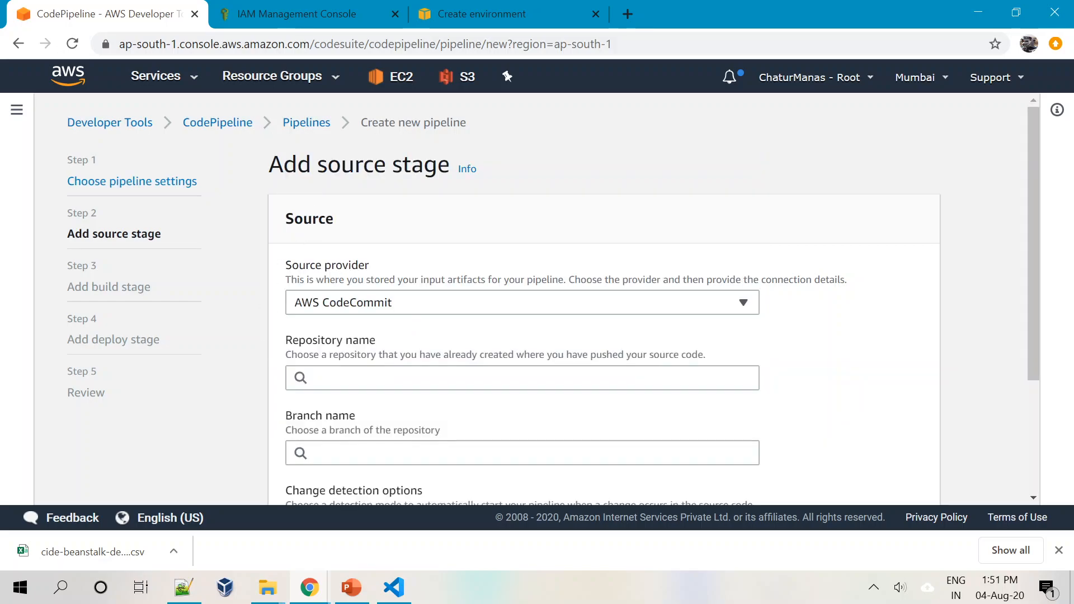
{"action": "scroll", "coordinate": [382, 453], "scroll_direction": "down", "scroll_amount": 3}
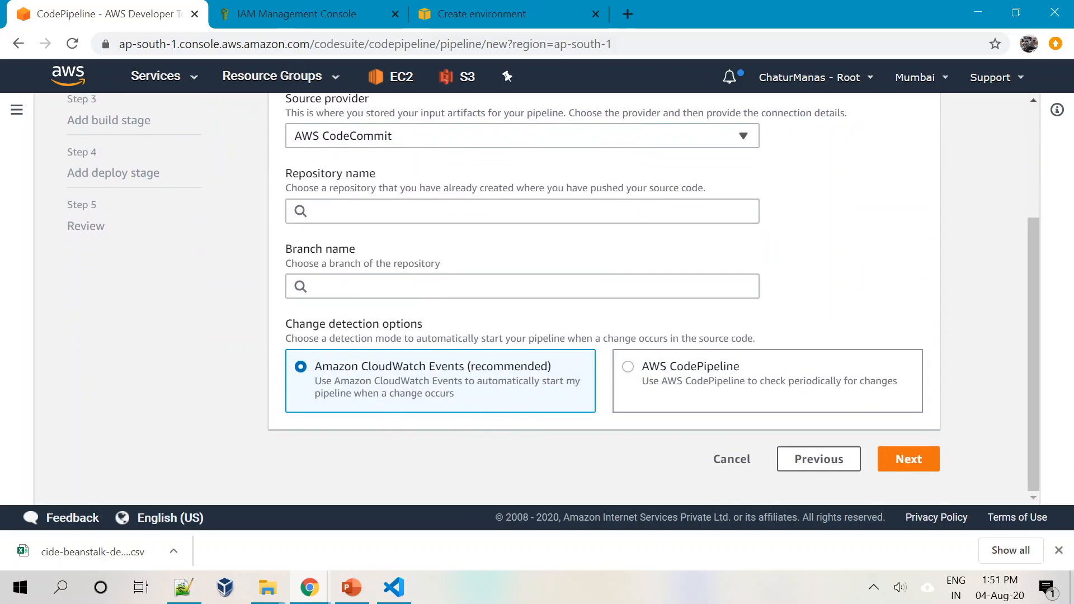
{"action": "left_click", "coordinate": [346, 212]}
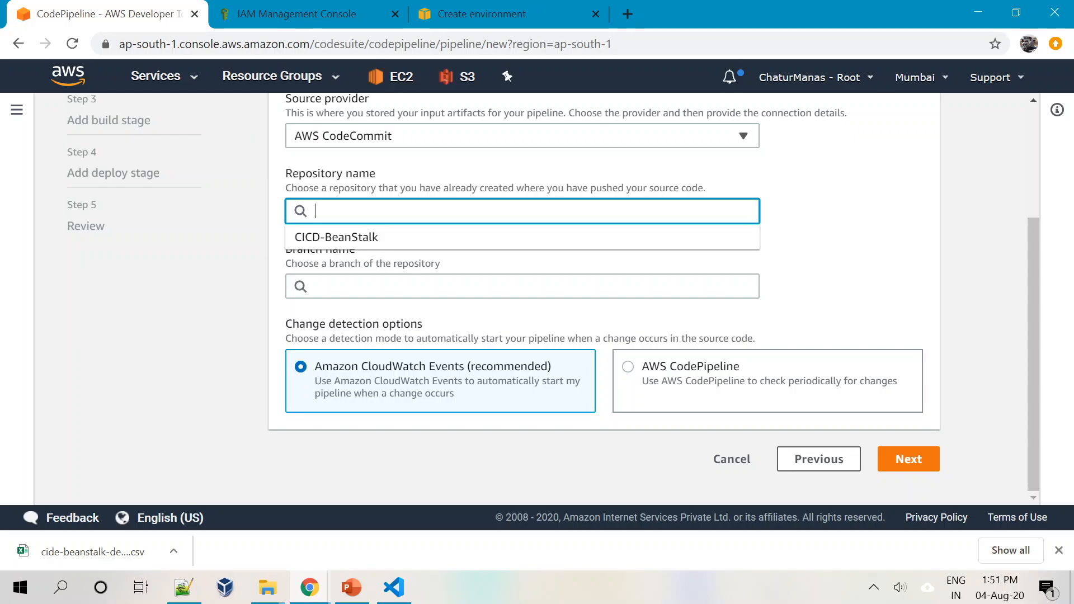
{"action": "left_click", "coordinate": [353, 235]}
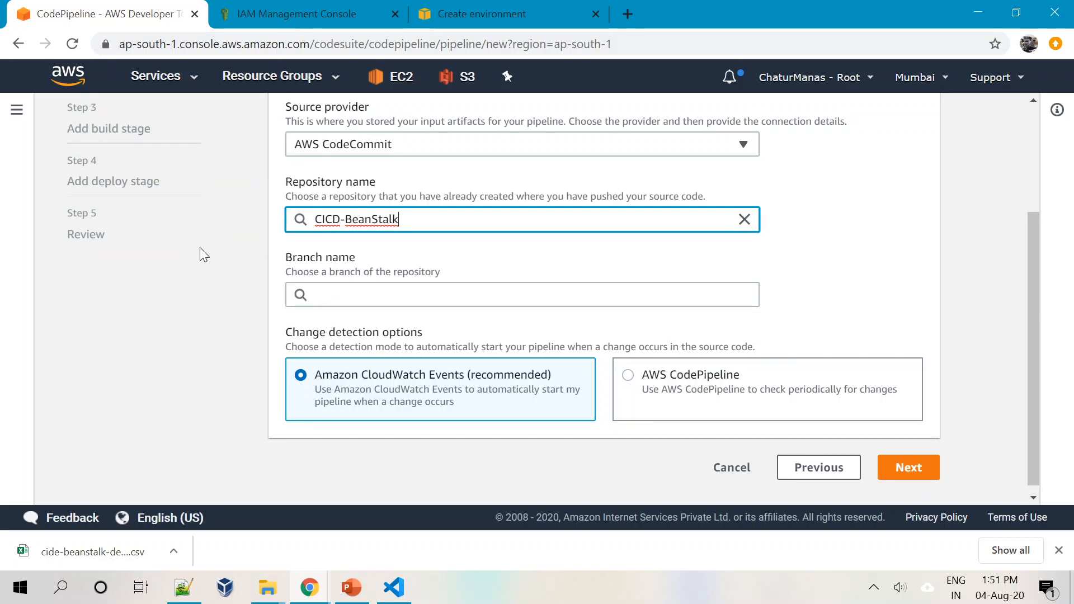
Set the source branch to master, keep Amazon CloudWatch Events as change detection, and continue to the build stage.
{"action": "left_click", "coordinate": [424, 301]}
{"action": "left_click", "coordinate": [317, 322]}
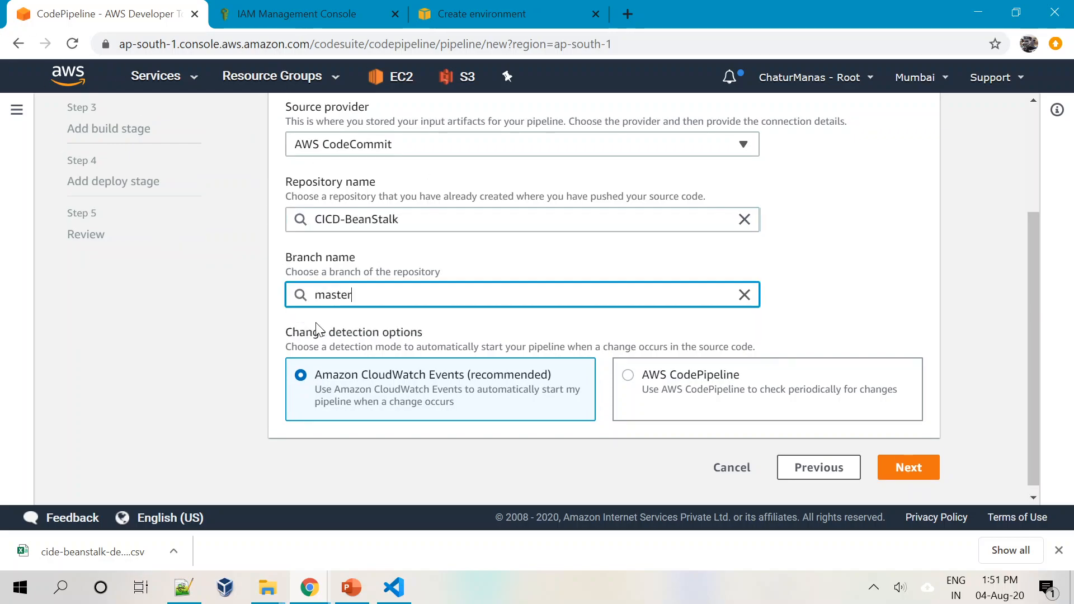
{"action": "left_click", "coordinate": [179, 384]}
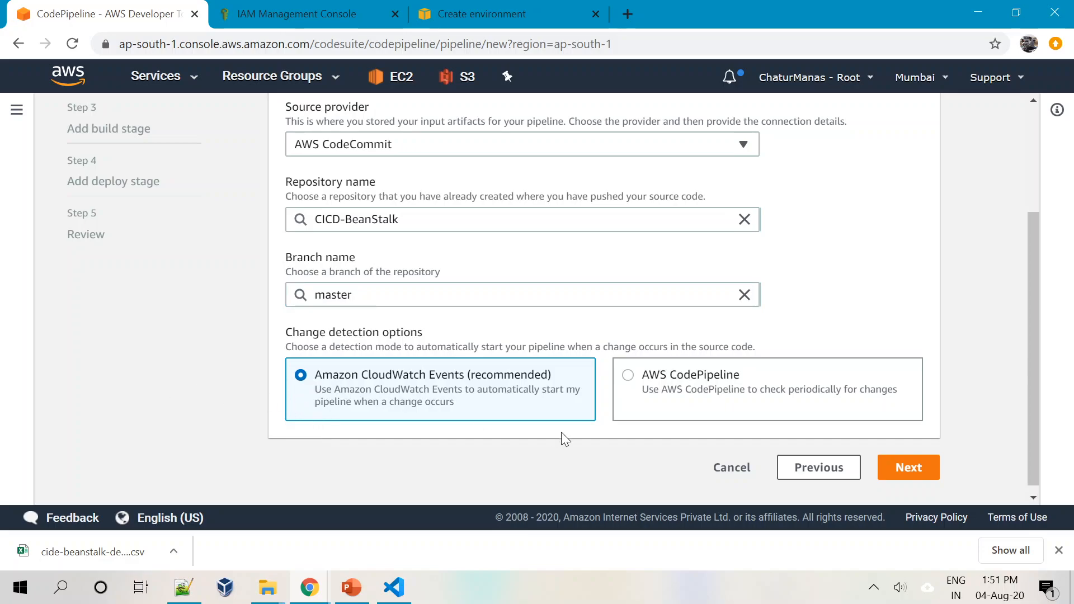
{"action": "scroll", "coordinate": [561, 432], "scroll_direction": "down", "scroll_amount": 1}
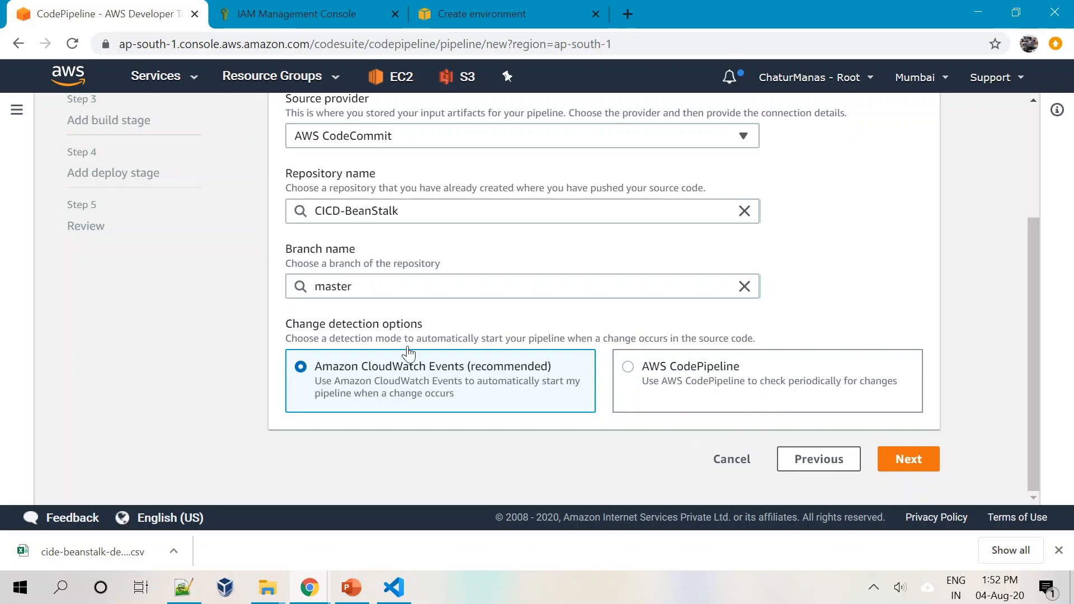
{"action": "left_click", "coordinate": [913, 470]}
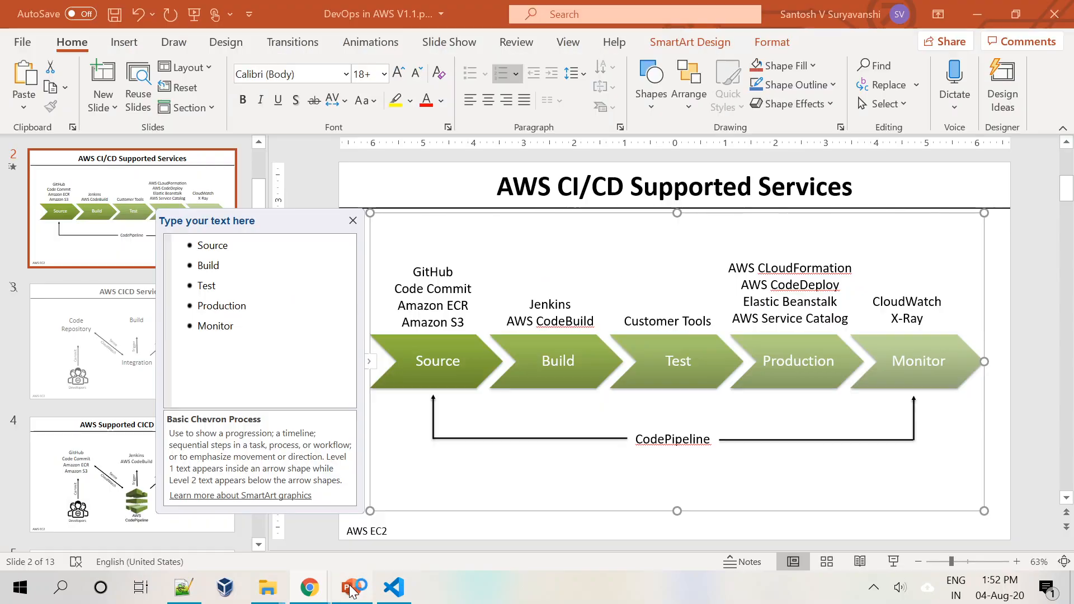
Switch to PowerPoint and examine the build and deployment services on the "AWS Services Used In This Demo" and "AWS Supported CICD Services" slides.
{"action": "left_click", "coordinate": [352, 587]}
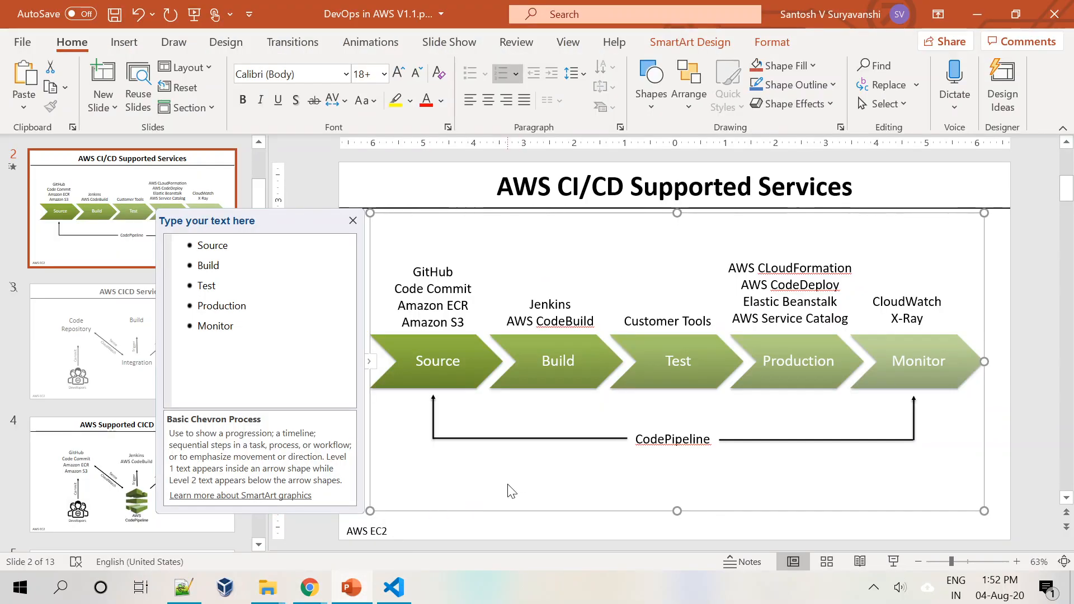
{"action": "scroll", "coordinate": [510, 491], "scroll_direction": "down", "scroll_amount": 3}
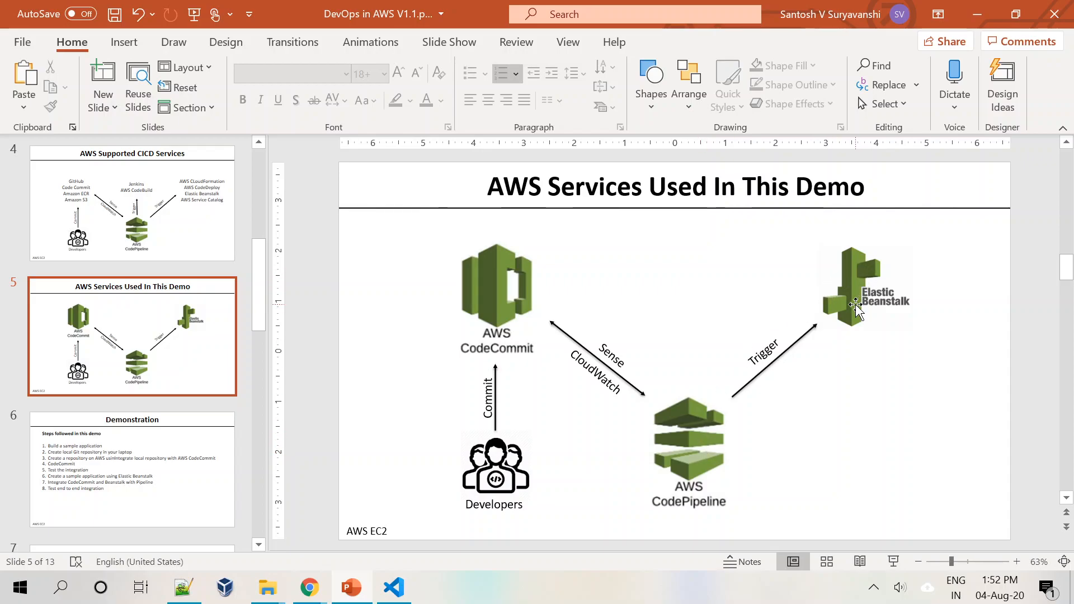
{"action": "left_click", "coordinate": [856, 305]}
{"action": "left_click", "coordinate": [925, 450]}
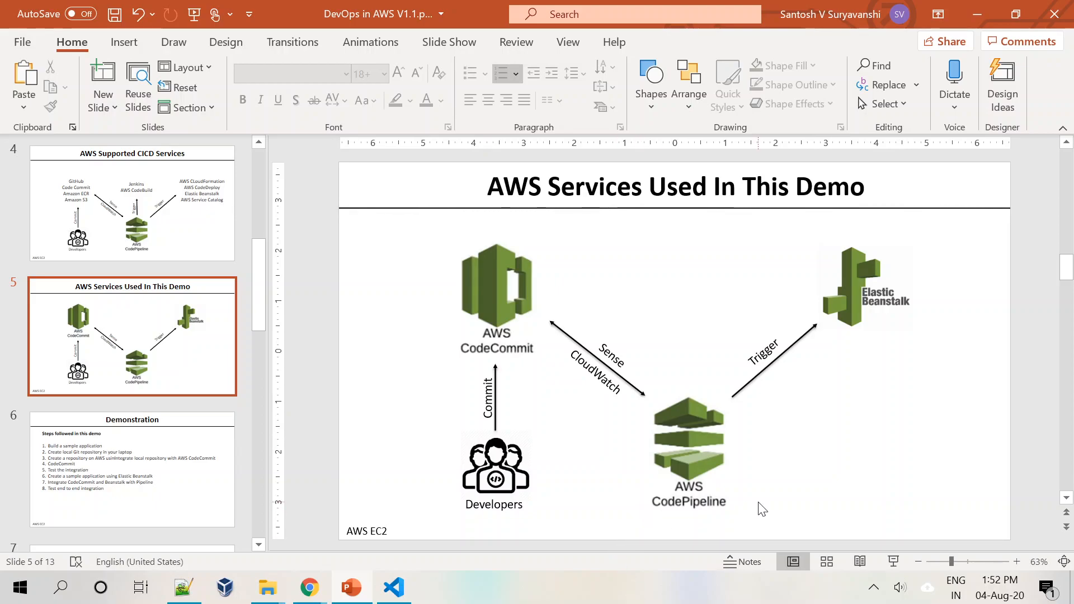
{"action": "scroll", "coordinate": [758, 506], "scroll_direction": "up", "scroll_amount": 1}
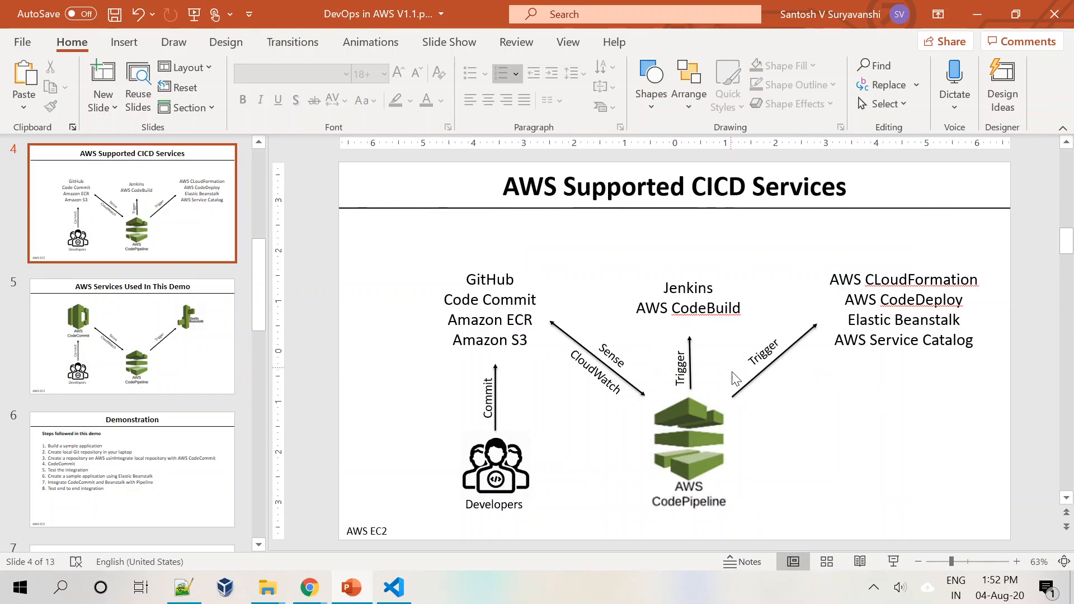
{"action": "left_click", "coordinate": [889, 366]}
{"action": "left_click", "coordinate": [865, 464]}
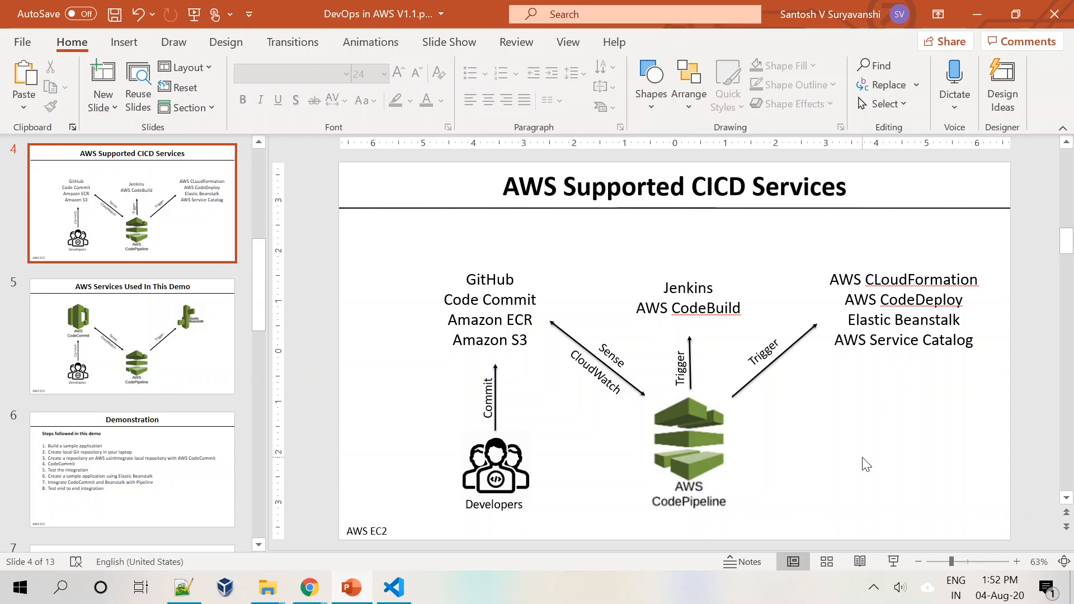
{"action": "left_click", "coordinate": [872, 352]}
{"action": "left_click", "coordinate": [877, 441]}
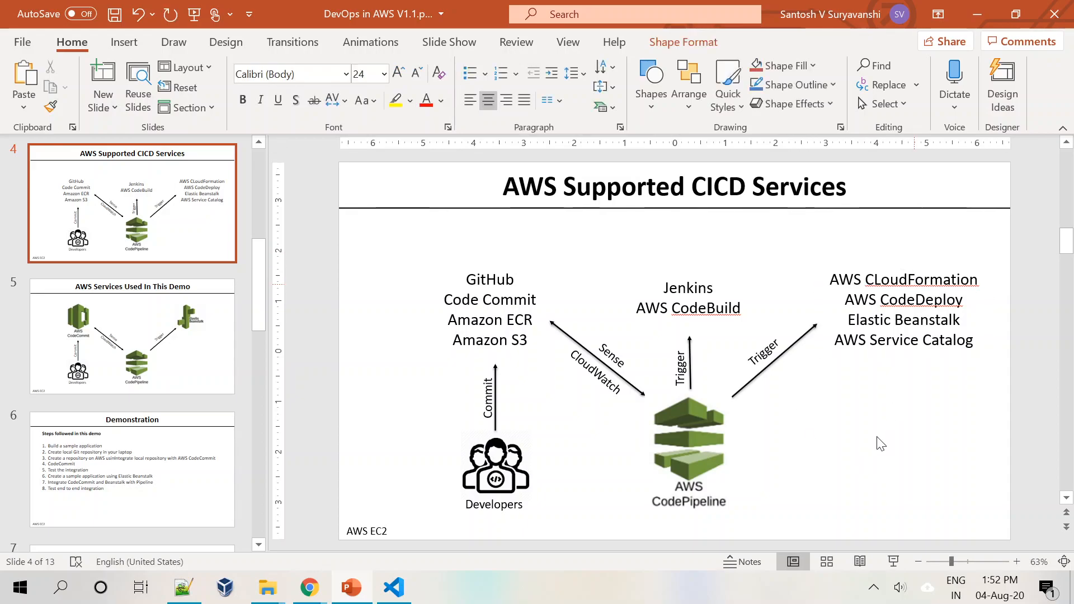
Switch back to the pipeline wizard in Chrome and skip the optional build stage.
{"action": "key", "text": "alt+Tab"}
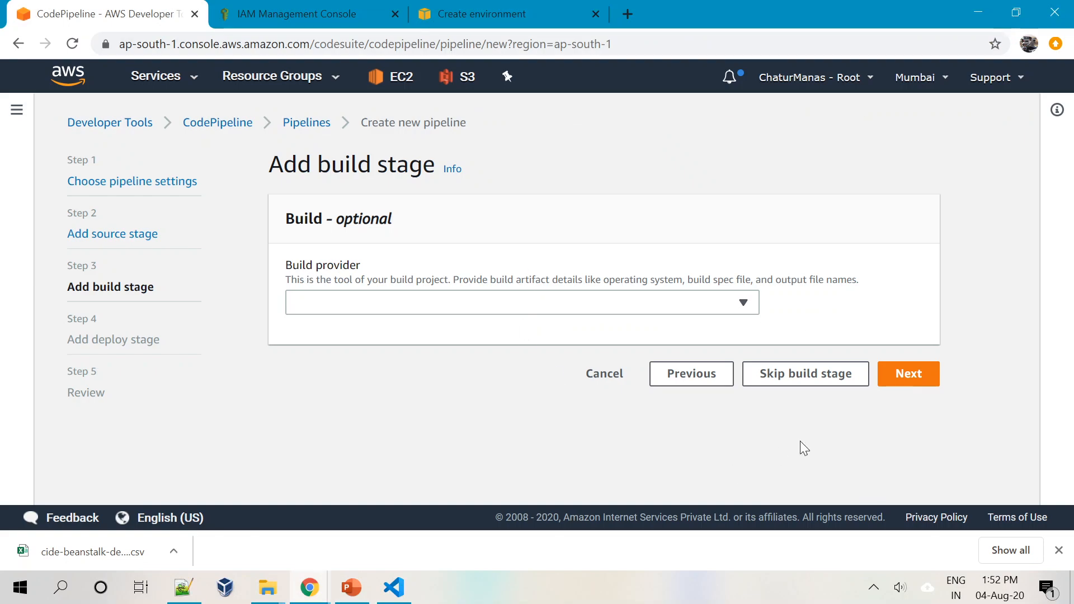
{"action": "left_click", "coordinate": [792, 385]}
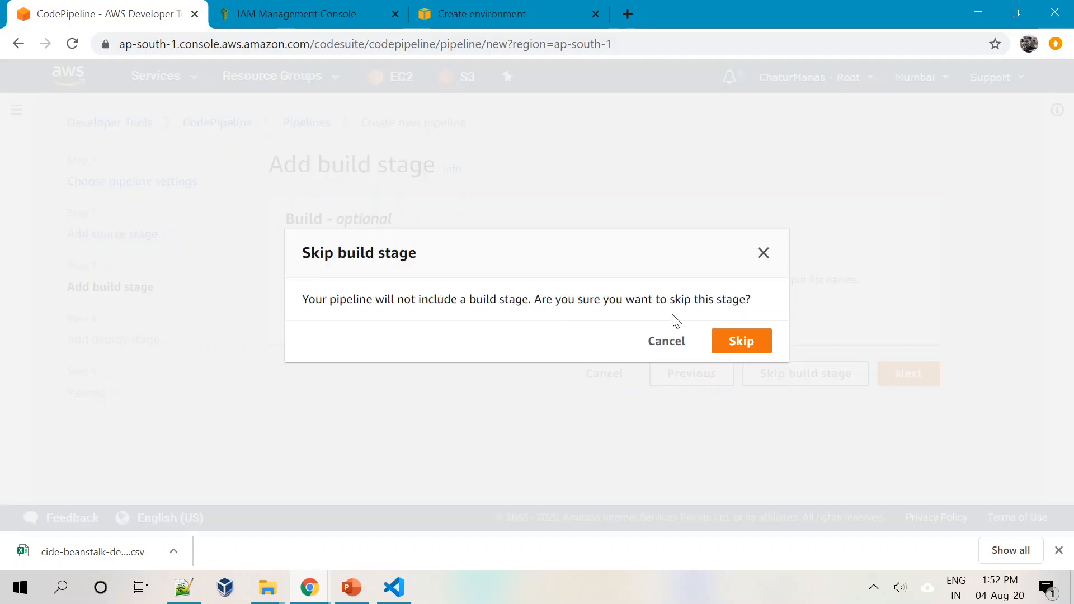
{"action": "left_click", "coordinate": [733, 344]}
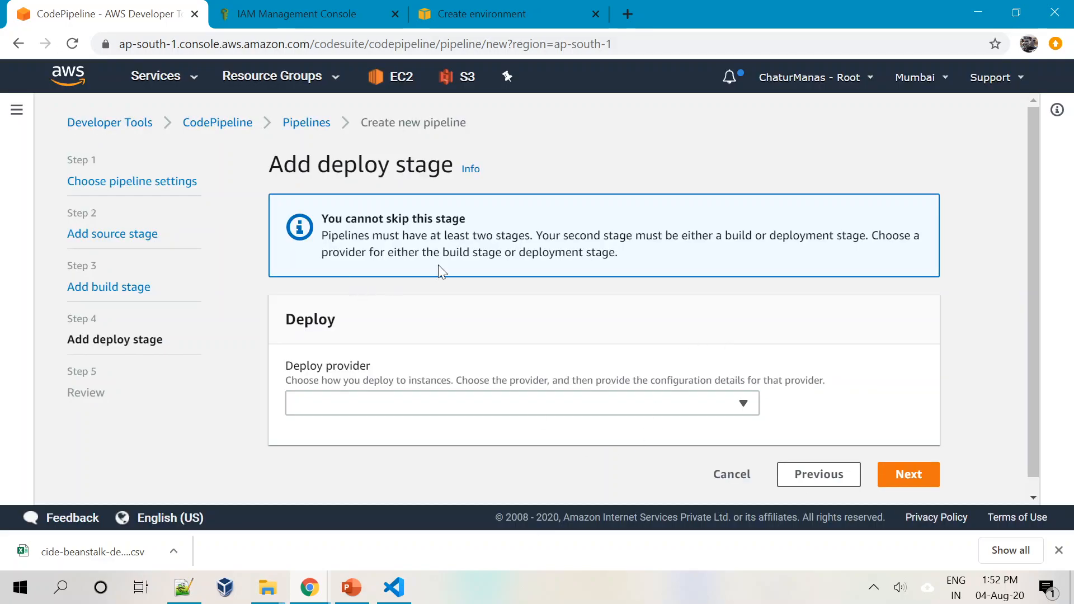
Set the deploy provider to AWS Elastic Beanstalk and choose the application CICD-BeanStalk.
{"action": "scroll", "coordinate": [419, 392], "scroll_direction": "down", "scroll_amount": 1}
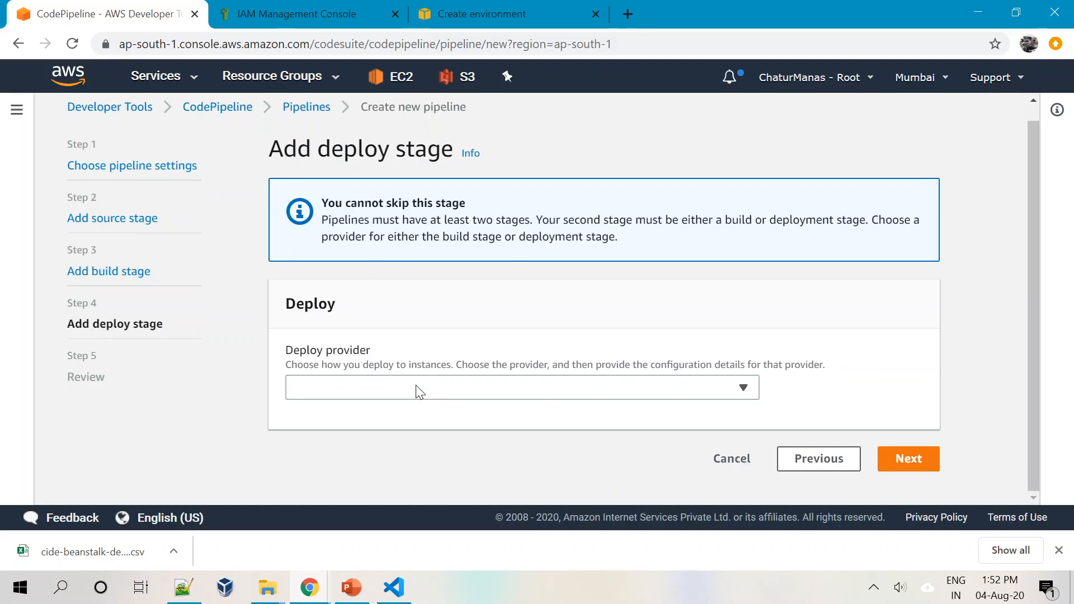
{"action": "left_click", "coordinate": [375, 388]}
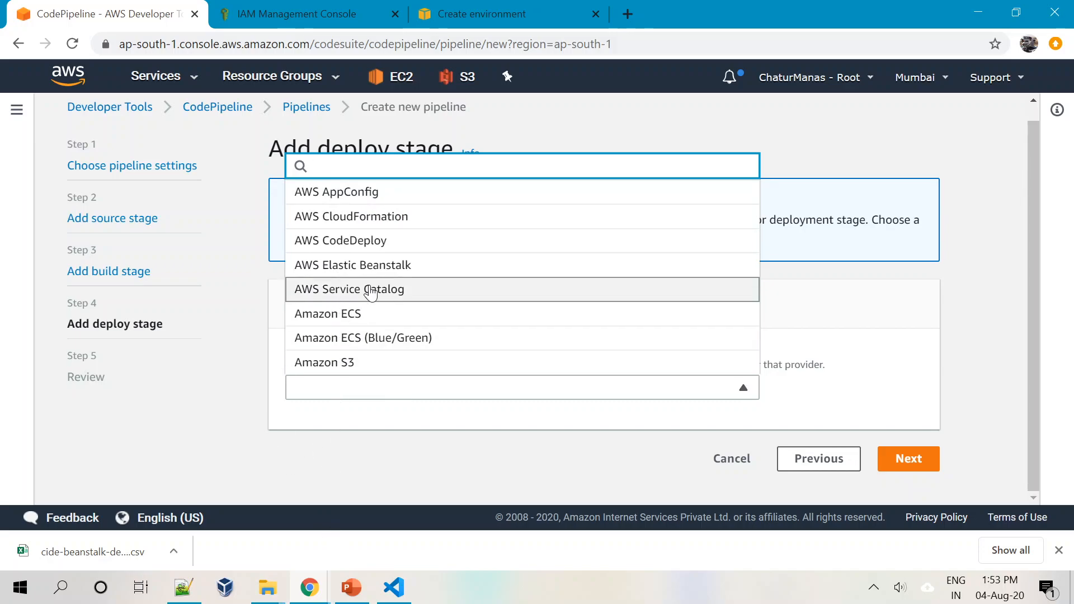
{"action": "left_click", "coordinate": [331, 266]}
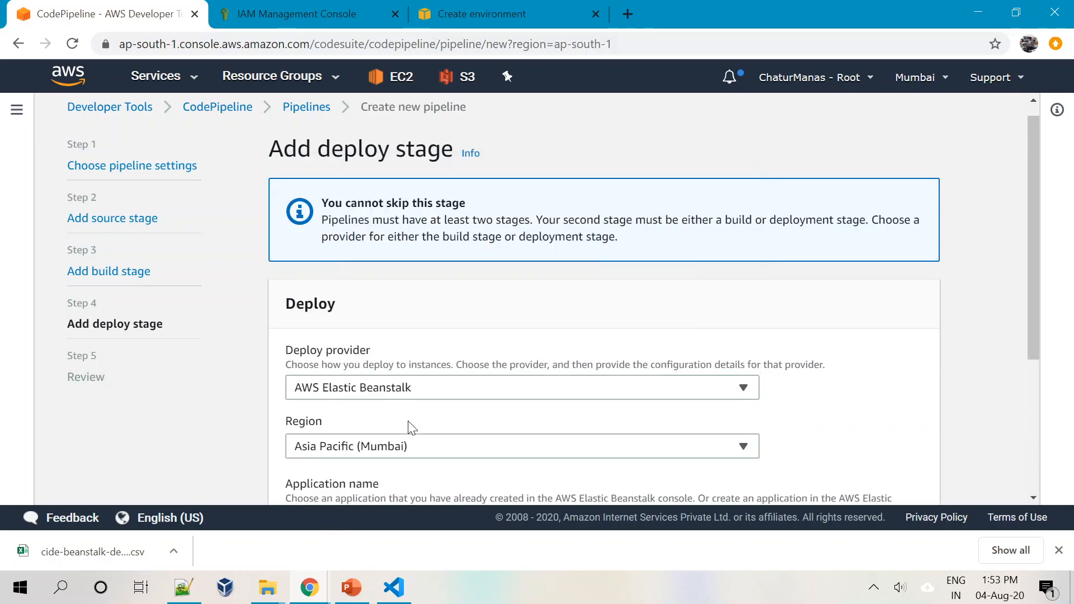
{"action": "scroll", "coordinate": [408, 427], "scroll_direction": "down", "scroll_amount": 4}
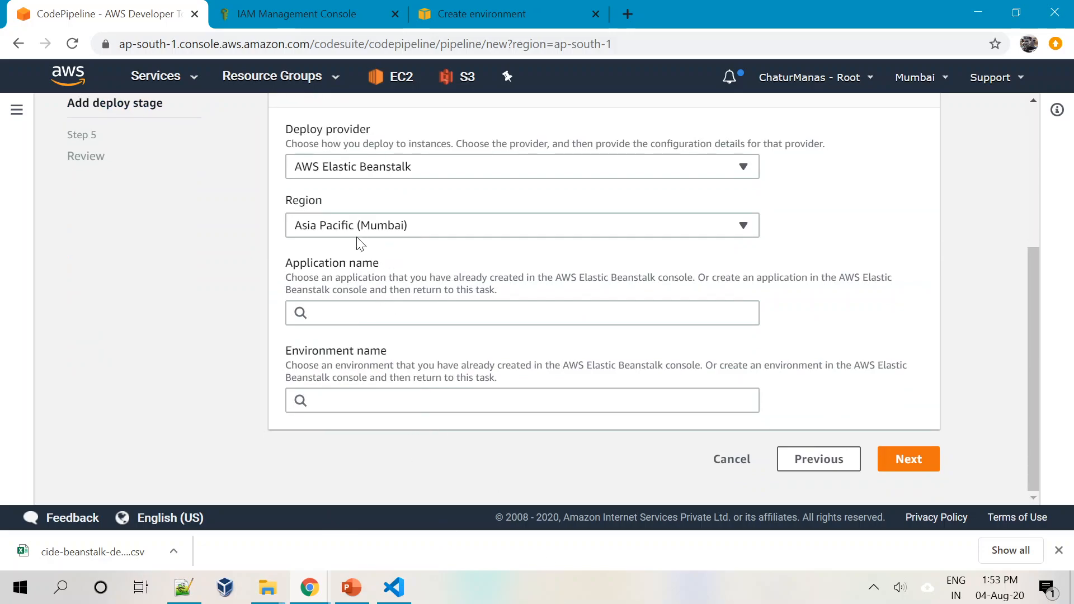
{"action": "left_click", "coordinate": [374, 313]}
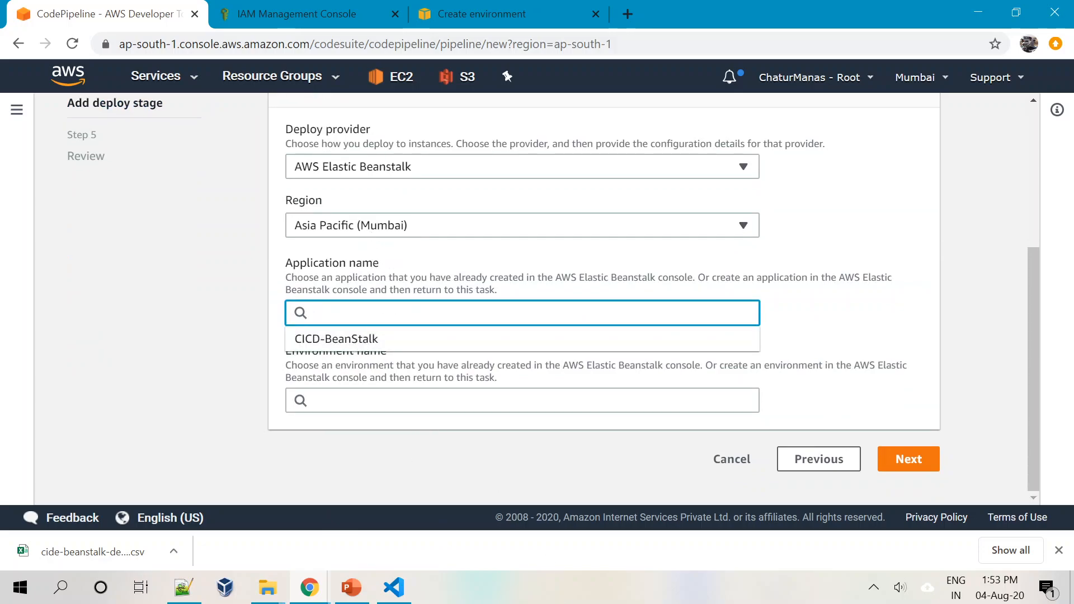
{"action": "left_click", "coordinate": [352, 339]}
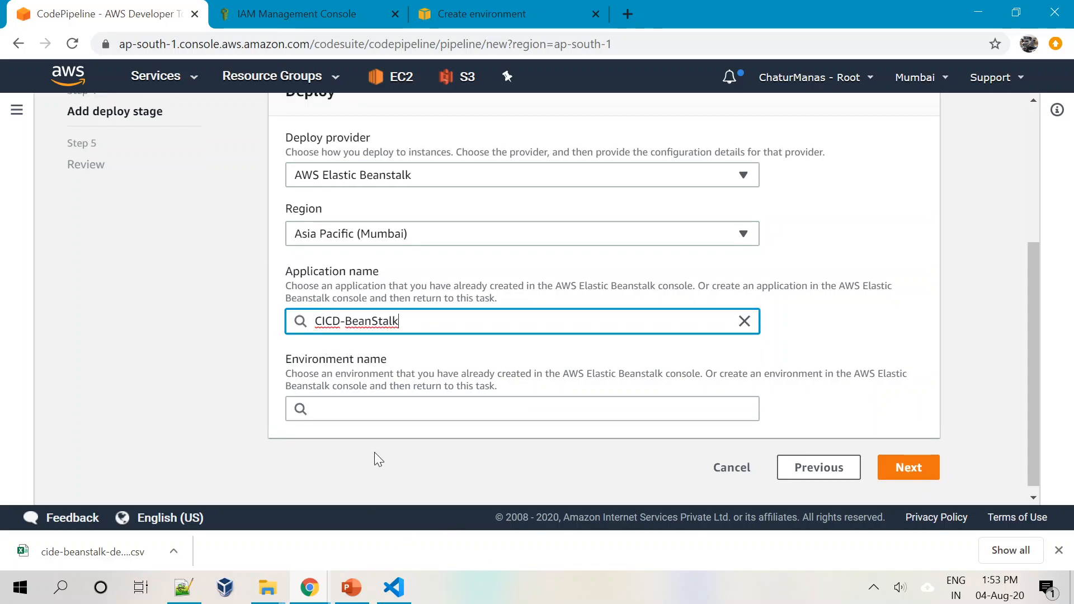
Choose CicdBeanstalk-env as the deploy environment and continue to the pipeline review.
{"action": "scroll", "coordinate": [370, 436], "scroll_direction": "down", "scroll_amount": 1}
{"action": "left_click", "coordinate": [347, 400]}
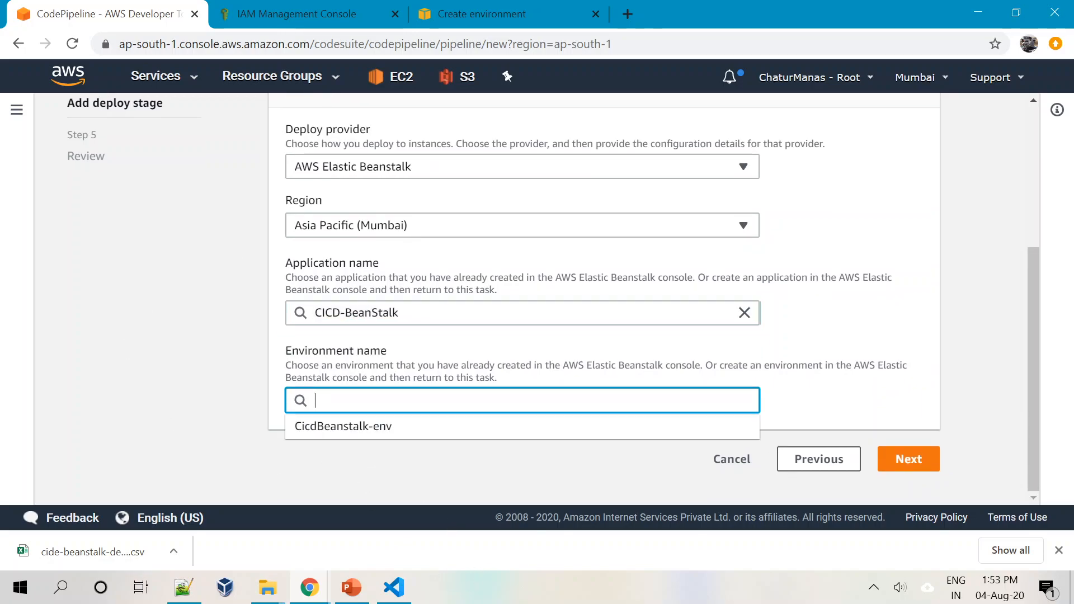
{"action": "left_click", "coordinate": [339, 428]}
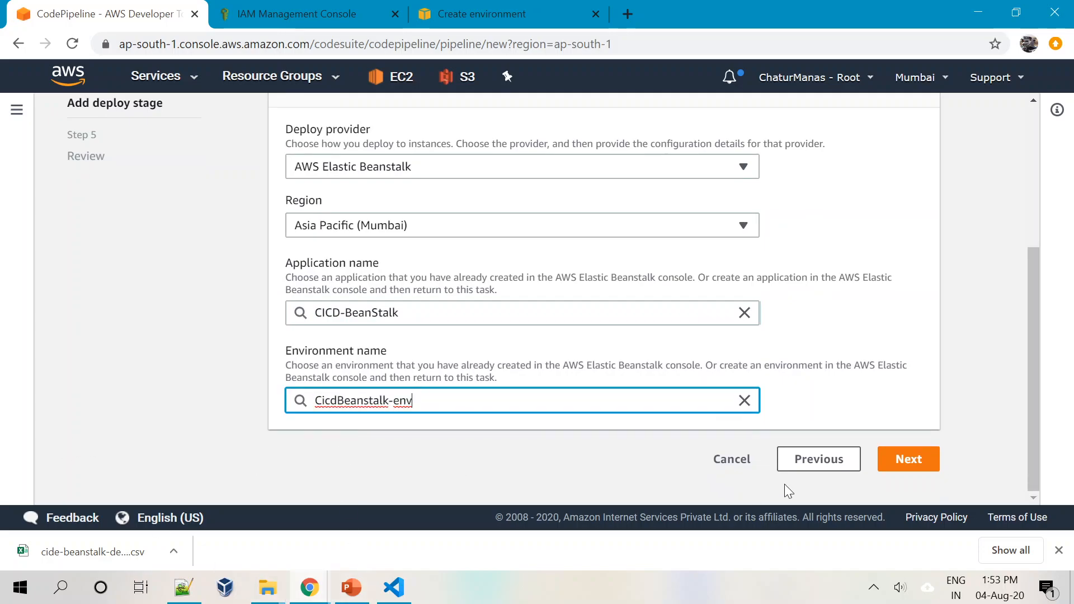
{"action": "left_click", "coordinate": [907, 460]}
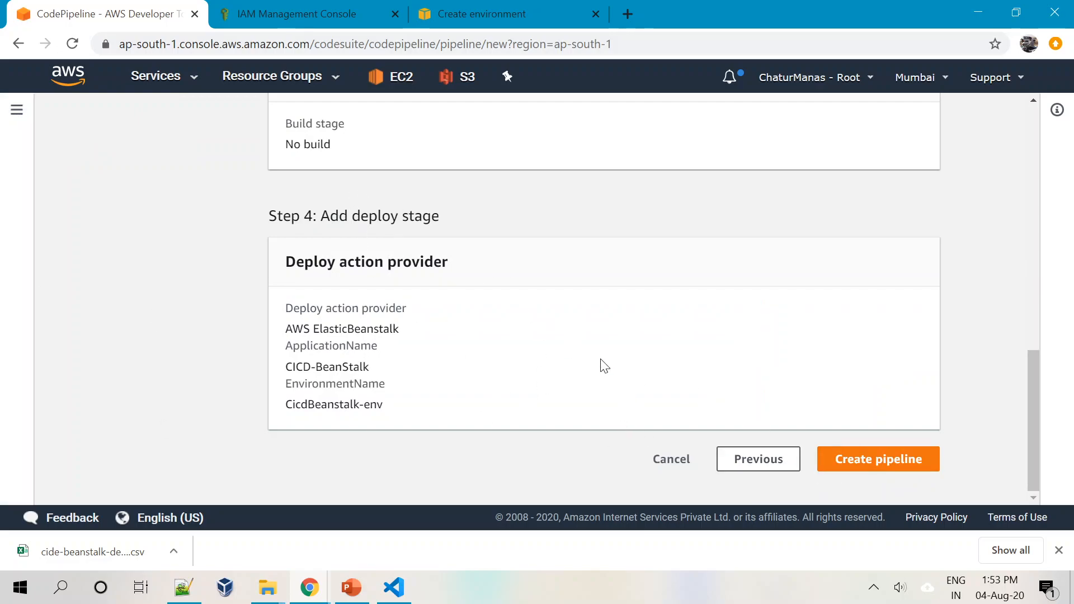
Check the creation log, health and recent events of the CicdBeanstalk-env environment in the Elastic Beanstalk console.
{"action": "left_click", "coordinate": [478, 12]}
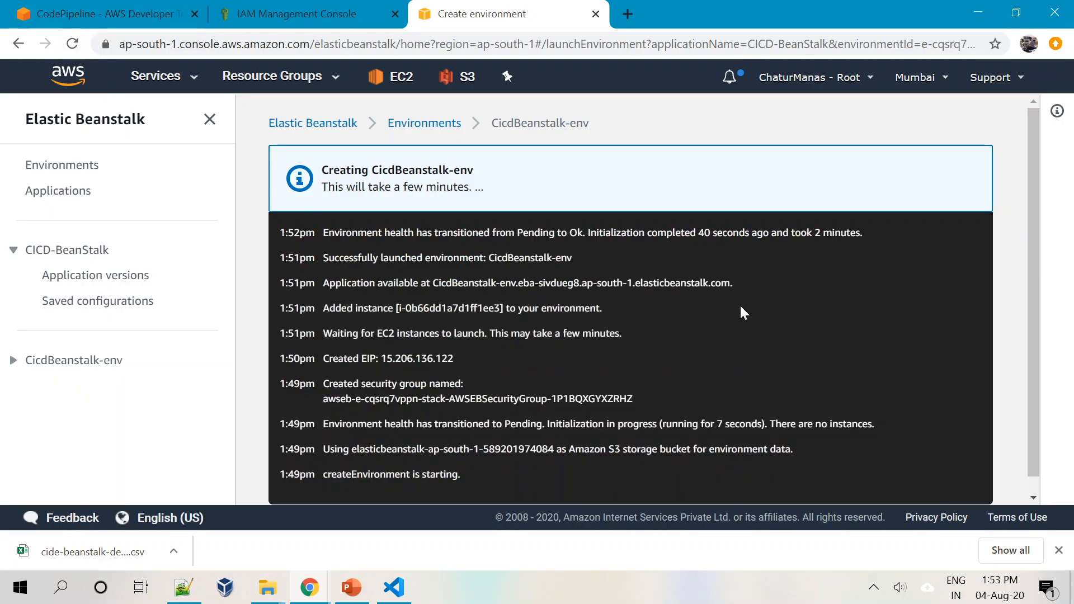
{"action": "scroll", "coordinate": [1035, 436], "scroll_direction": "down", "scroll_amount": 1}
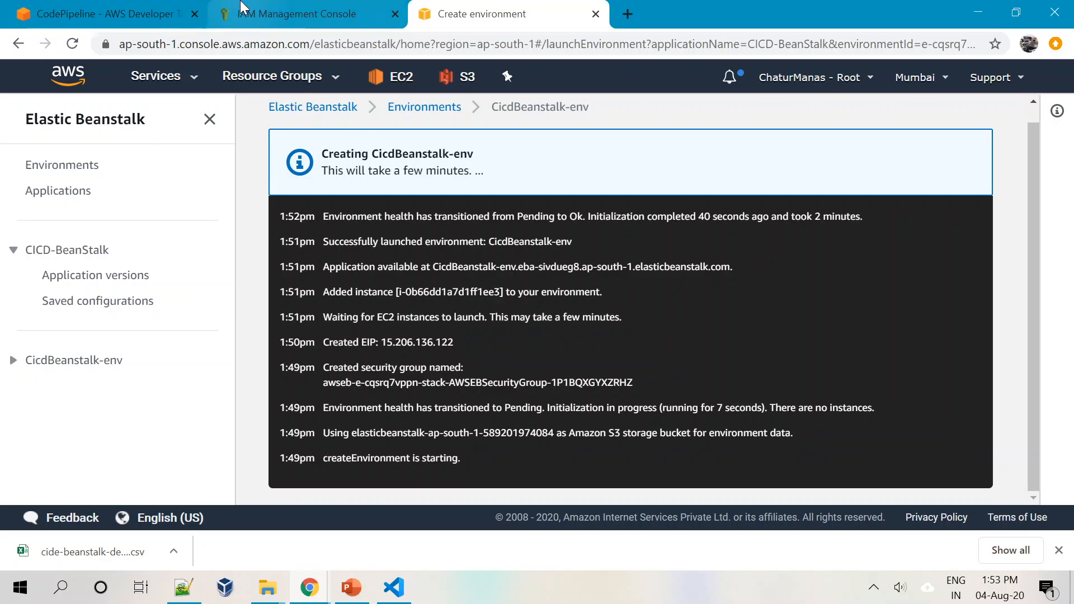
{"action": "left_click", "coordinate": [115, 13]}
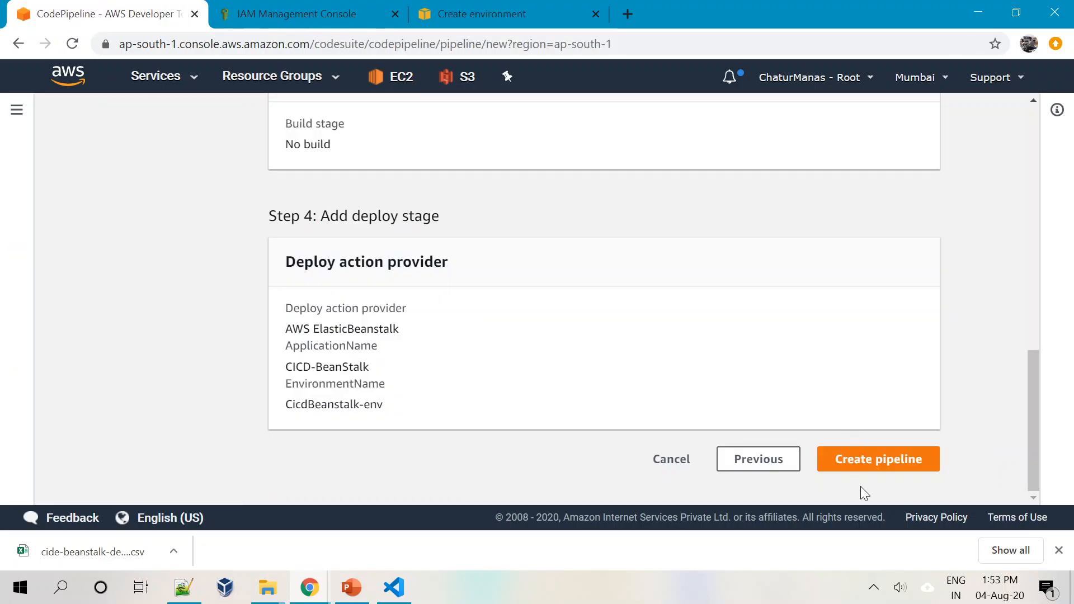
{"action": "left_click", "coordinate": [486, 14]}
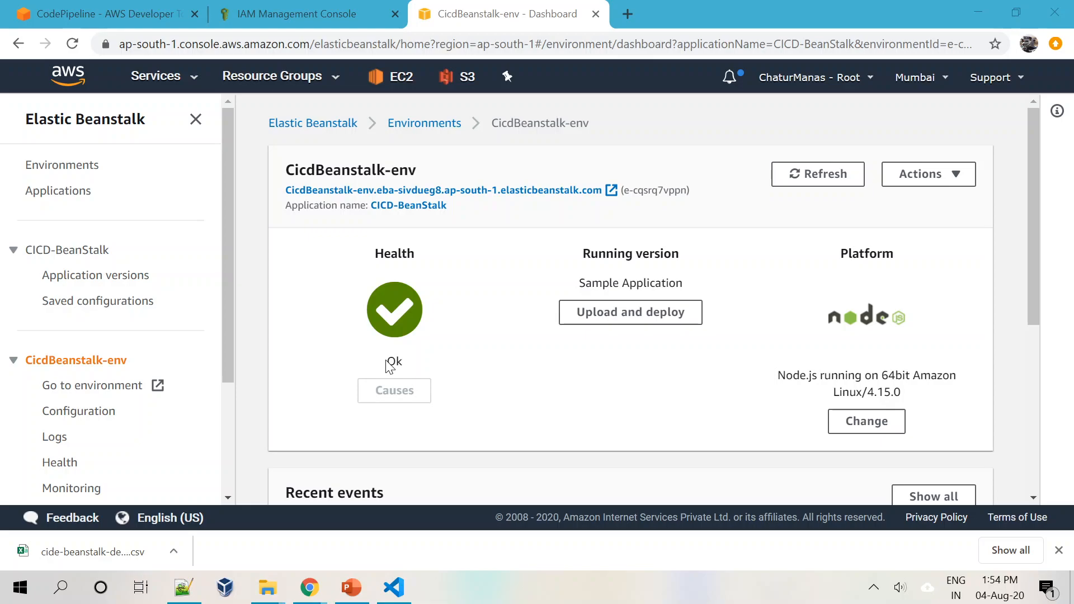
{"action": "scroll", "coordinate": [467, 361], "scroll_direction": "down", "scroll_amount": 5}
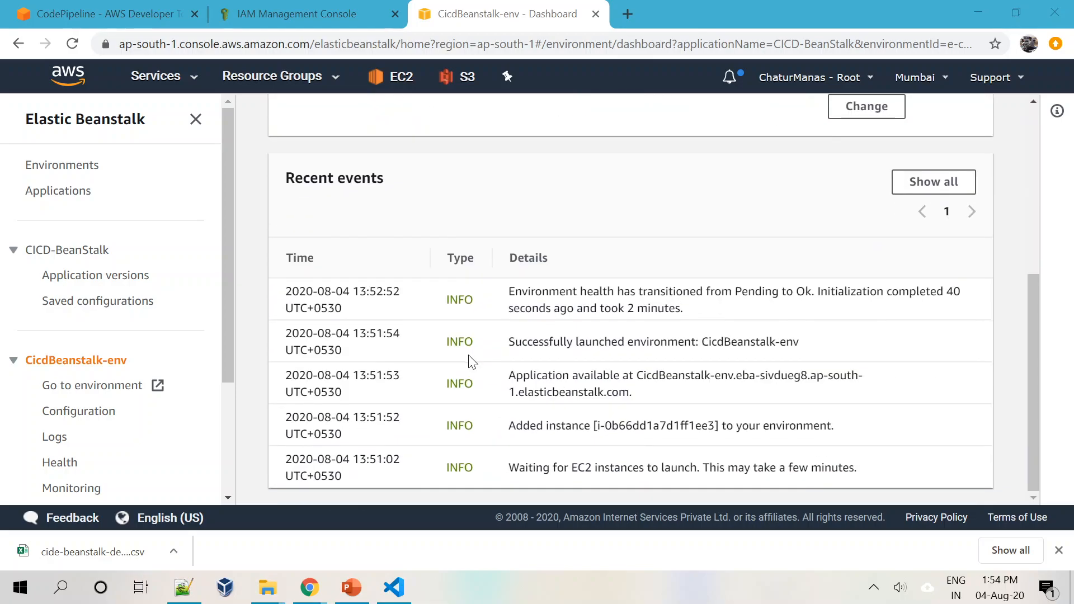
{"action": "scroll", "coordinate": [472, 361], "scroll_direction": "up", "scroll_amount": 5}
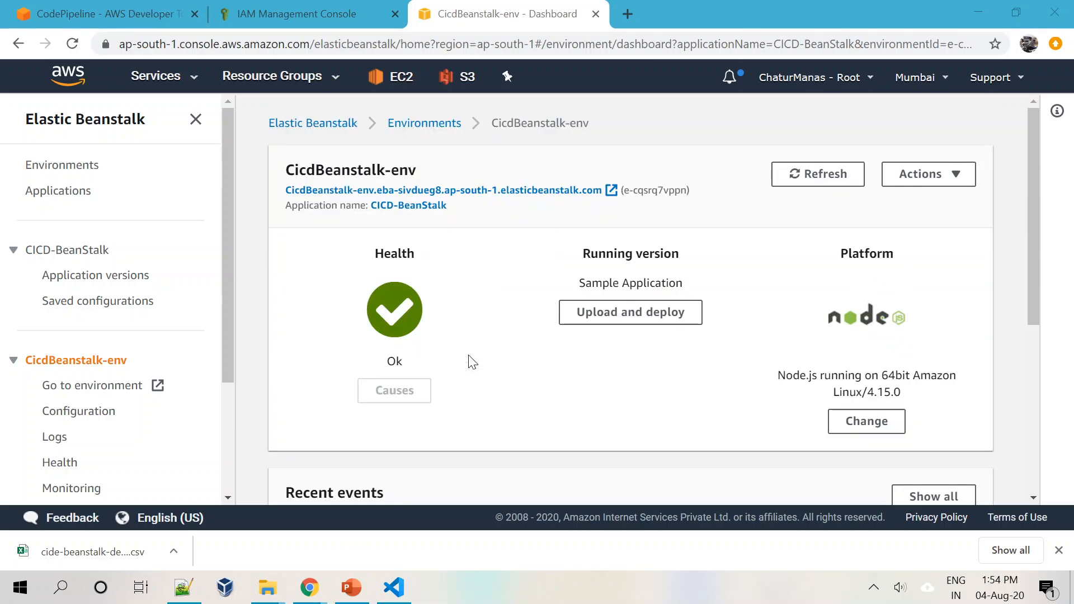
Open the CicdBeanstalk-env URL in a new tab to view the running sample application, and close that tab.
{"action": "right_click", "coordinate": [479, 196]}
{"action": "left_click", "coordinate": [525, 205]}
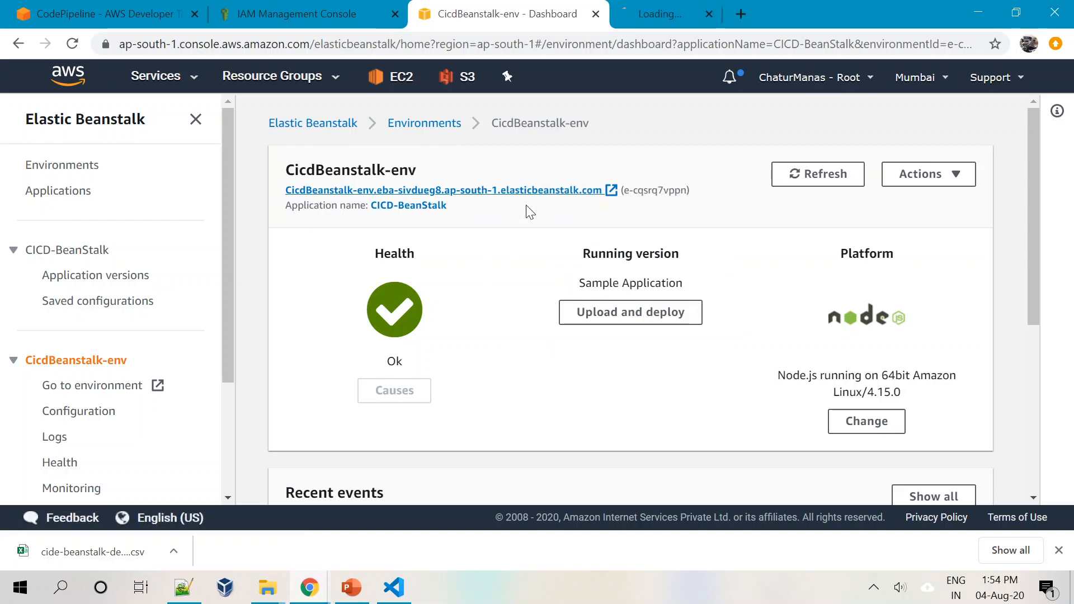
{"action": "left_click", "coordinate": [640, 8]}
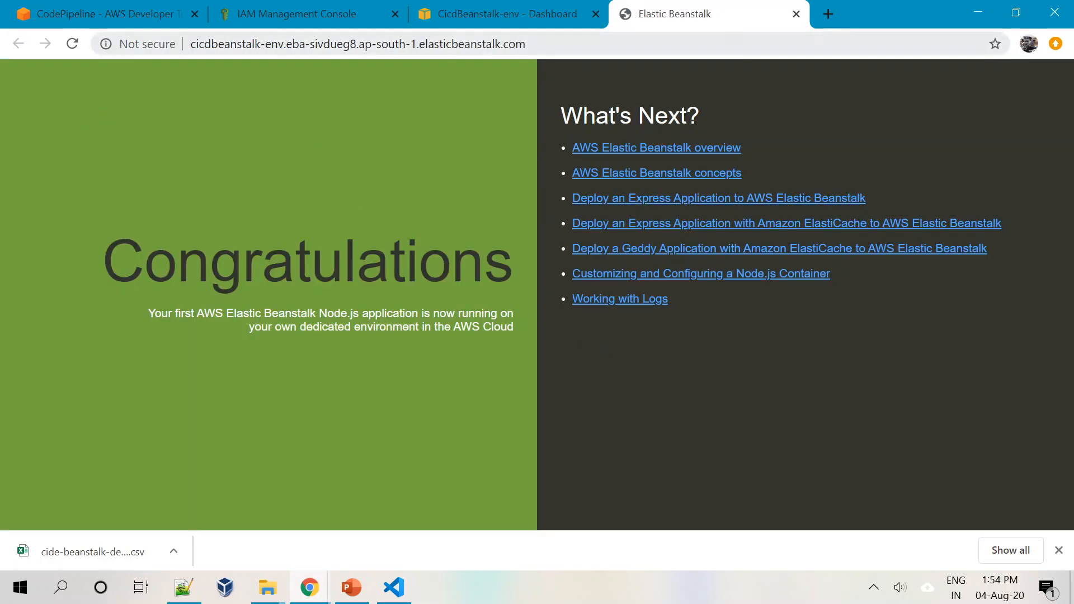
{"action": "left_click", "coordinate": [796, 13]}
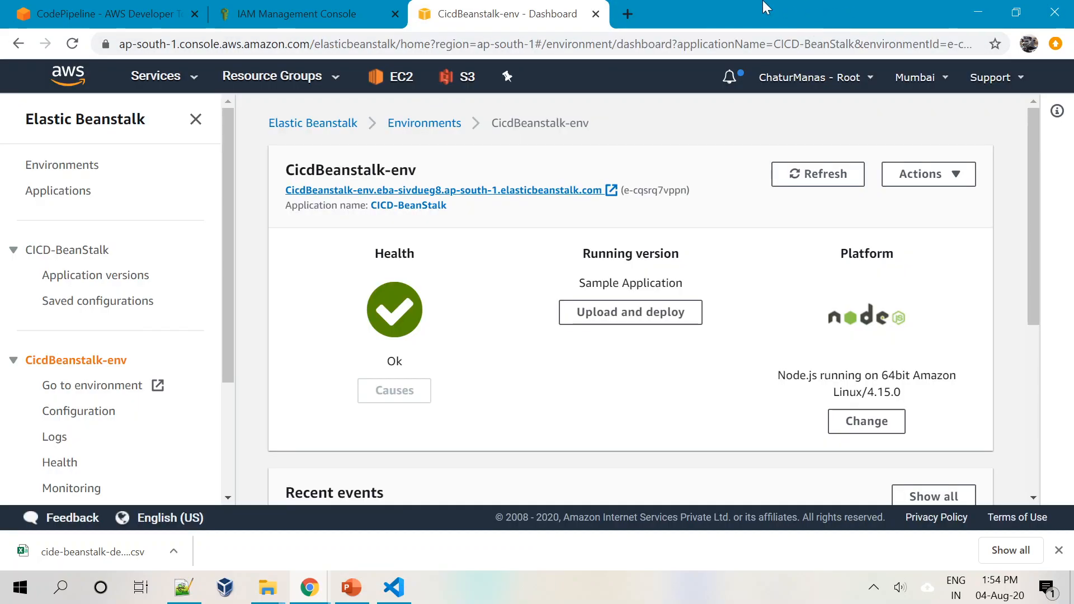
Open the EC2 console in a separate tab and examine the instance list, enlarging it to show every row.
{"action": "right_click", "coordinate": [139, 77]}
{"action": "left_click", "coordinate": [170, 87]}
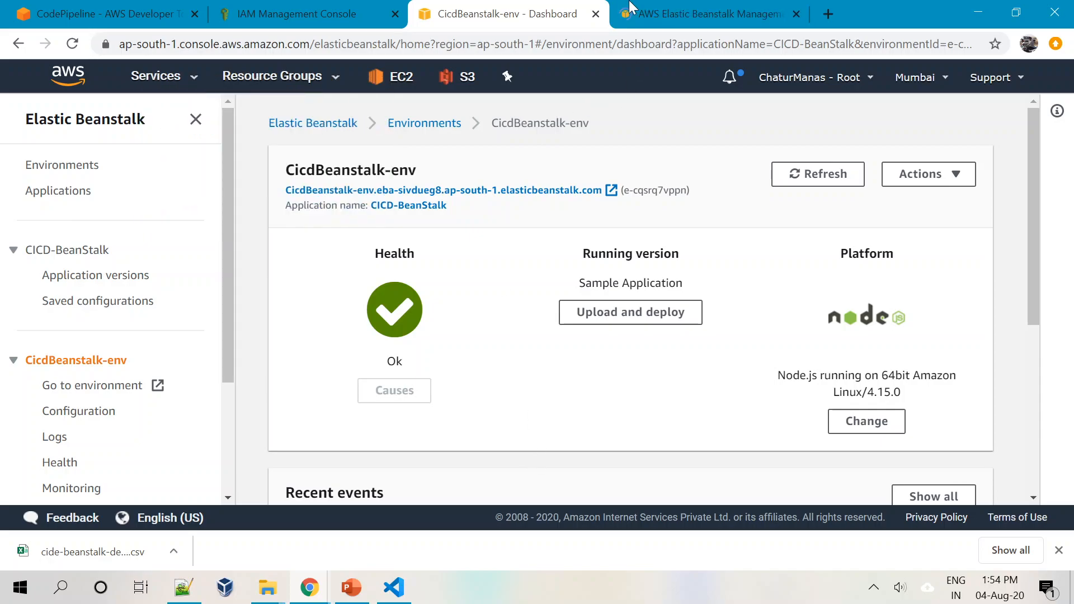
{"action": "key", "text": "ctrl+Tab"}
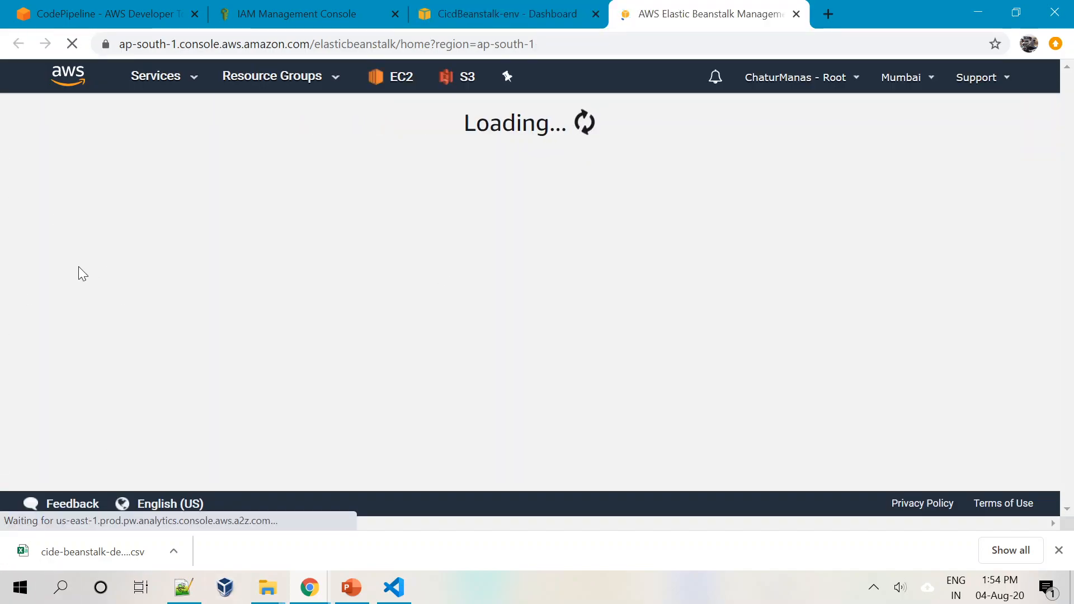
{"action": "left_click", "coordinate": [178, 77]}
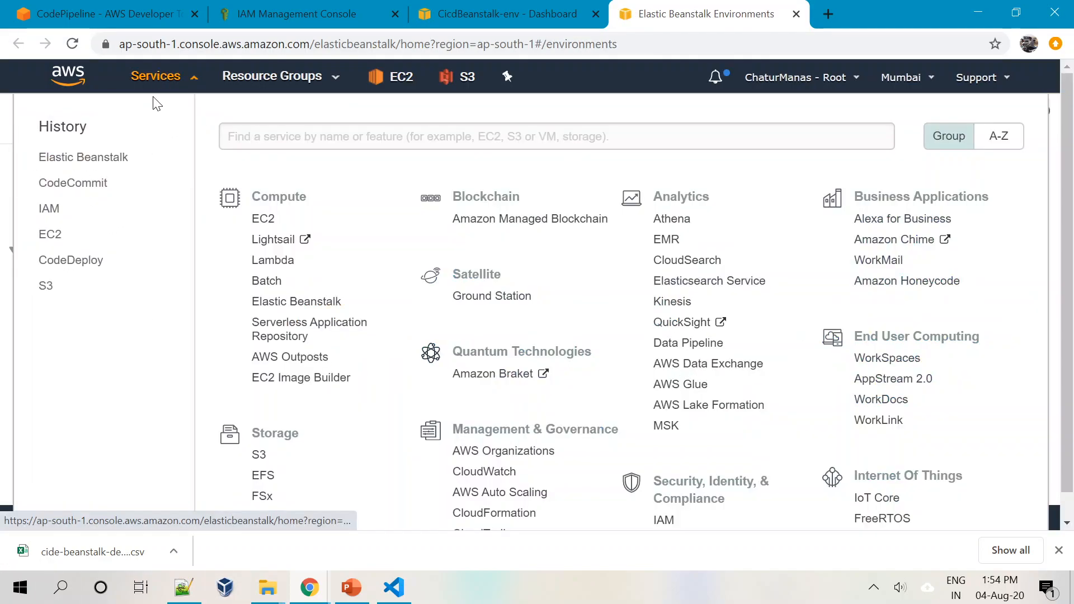
{"action": "left_click", "coordinate": [262, 222]}
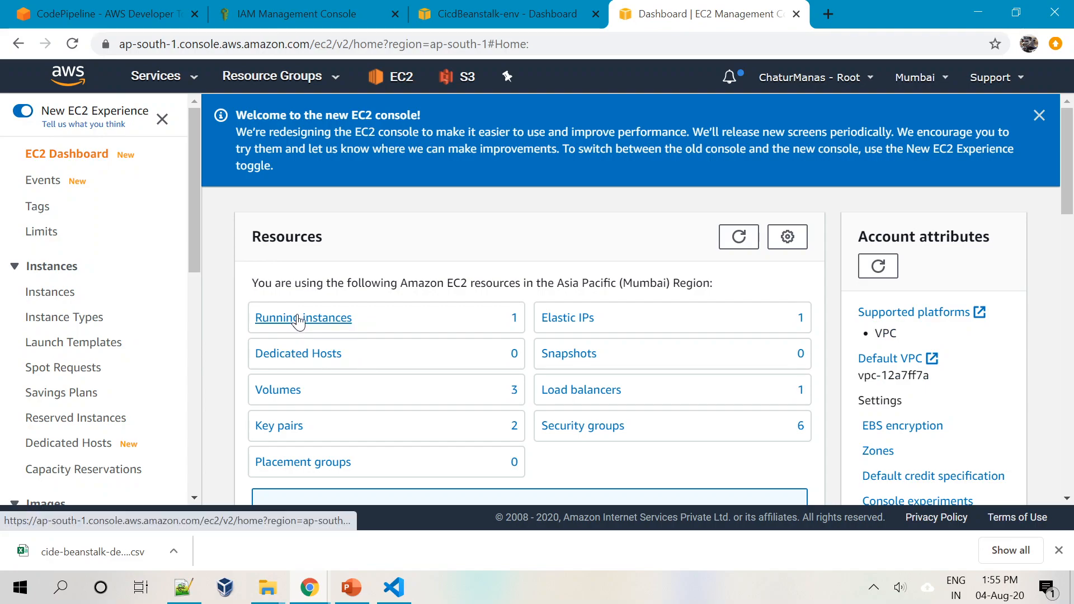
{"action": "left_click", "coordinate": [299, 318]}
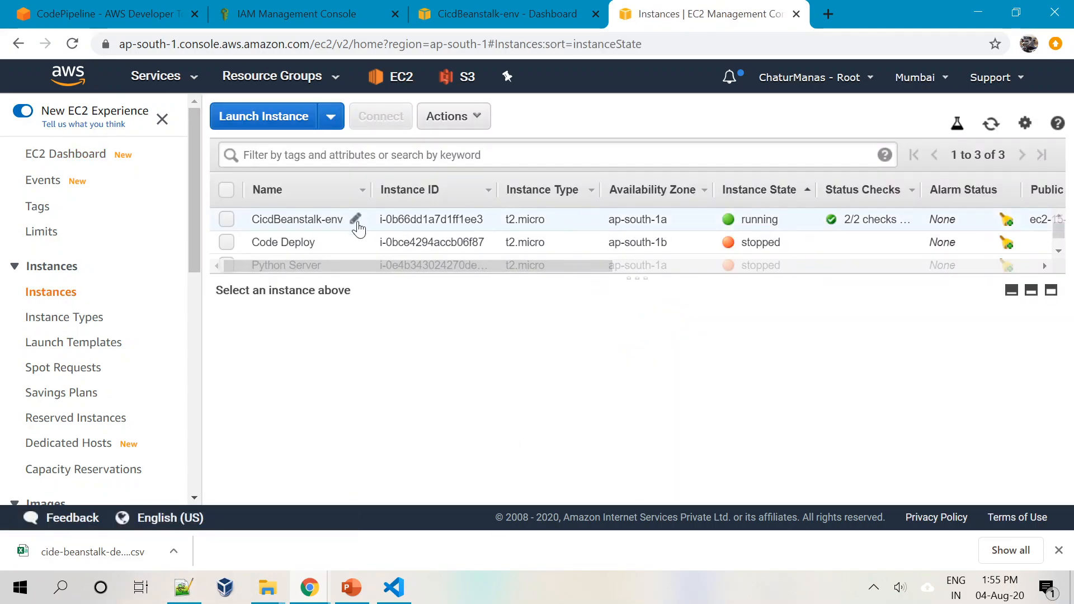
{"action": "left_click_drag", "start_coordinate": [627, 274], "coordinate": [628, 335]}
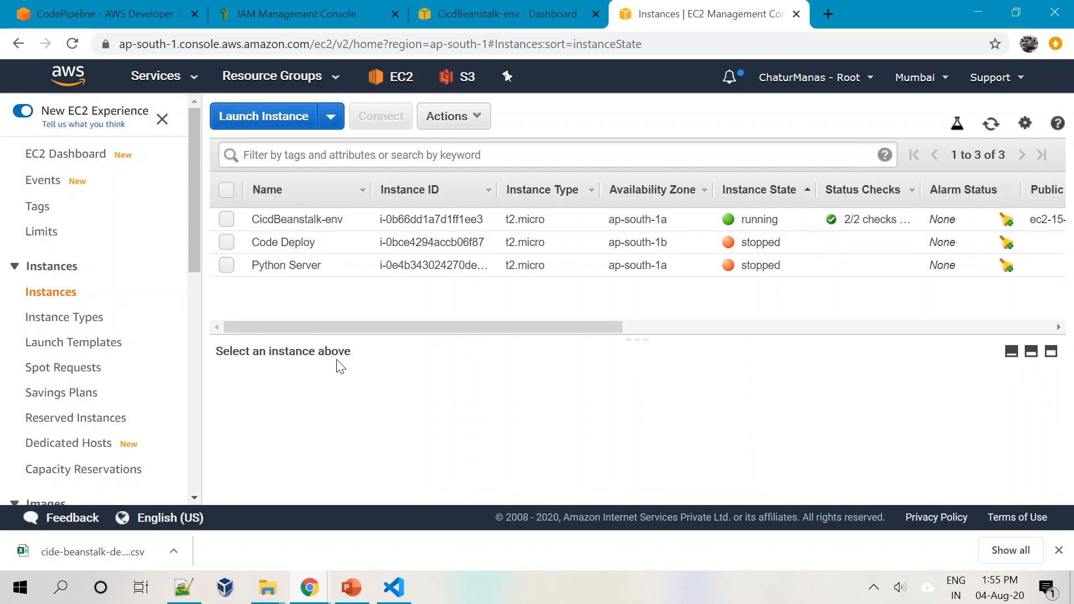
Return to the CodePipeline review page and create the pipeline with the reviewed settings.
{"action": "left_click", "coordinate": [559, 9]}
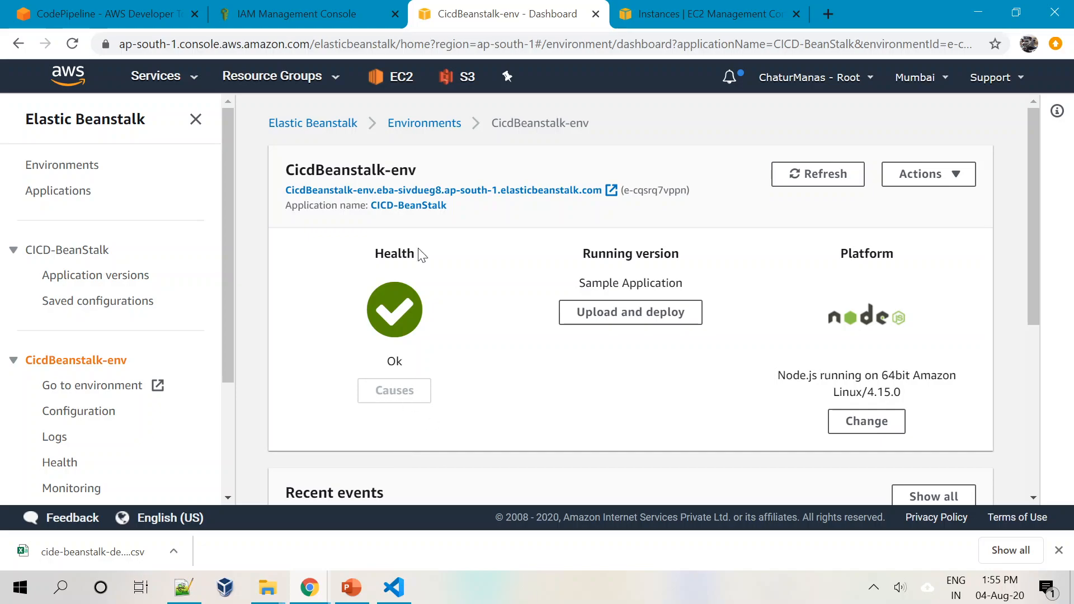
{"action": "left_click", "coordinate": [71, 3]}
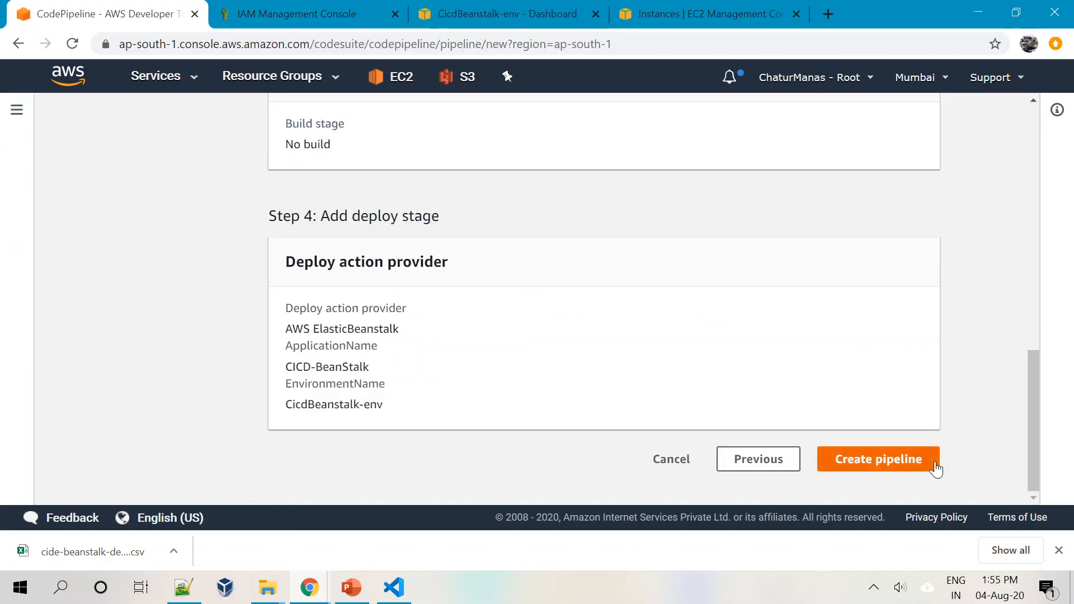
{"action": "left_click", "coordinate": [897, 471]}
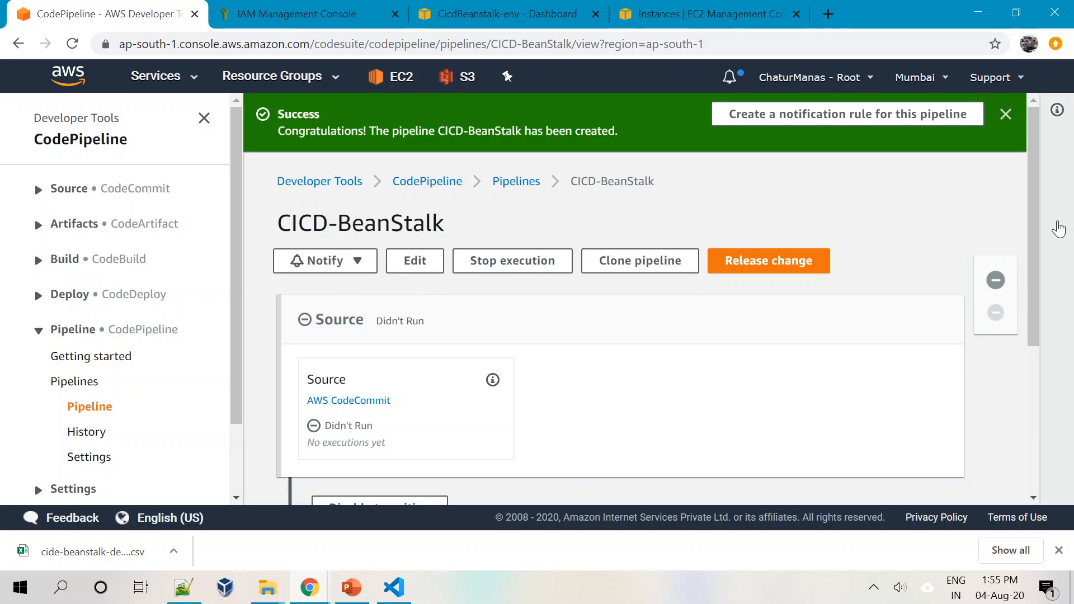
Examine the execution status of the Source and Deploy stages in the CICD-BeanStalk pipeline.
{"action": "left_click_drag", "start_coordinate": [1034, 233], "coordinate": [1025, 352]}
{"action": "scroll", "coordinate": [1028, 358], "scroll_direction": "up", "scroll_amount": 1}
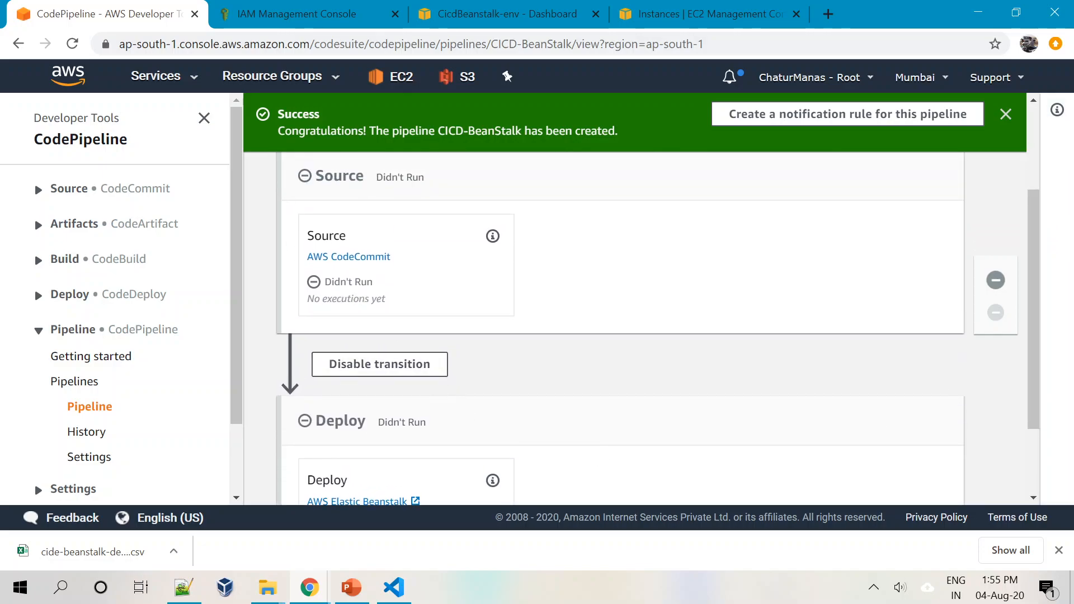
{"action": "scroll", "coordinate": [419, 335], "scroll_direction": "down", "scroll_amount": 2}
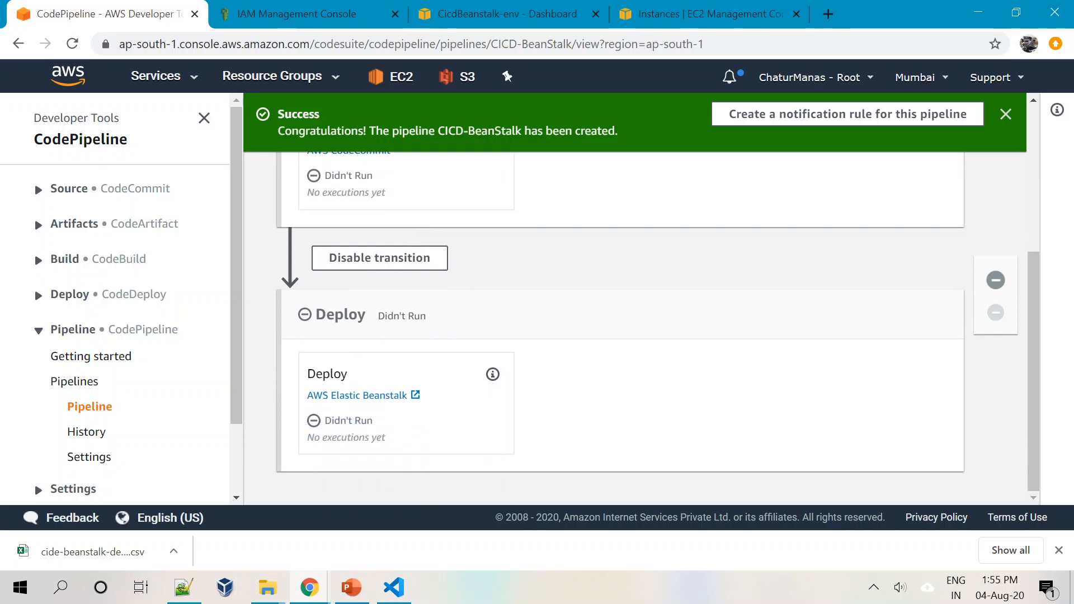
{"action": "scroll", "coordinate": [561, 386], "scroll_direction": "up", "scroll_amount": 4}
{"action": "scroll", "coordinate": [563, 387], "scroll_direction": "down", "scroll_amount": 1}
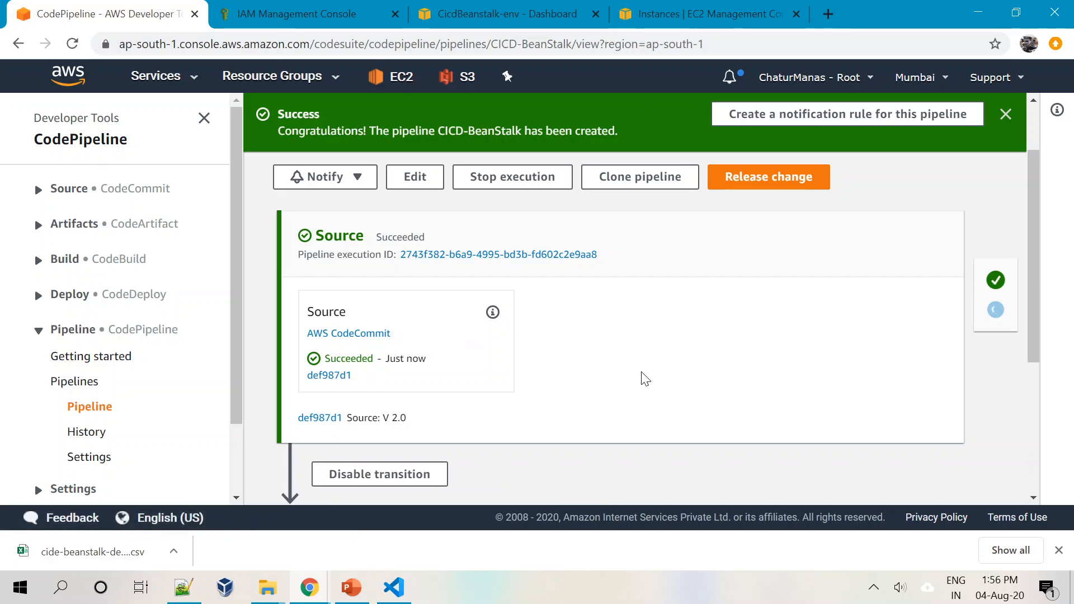
{"action": "scroll", "coordinate": [645, 379], "scroll_direction": "down", "scroll_amount": 1}
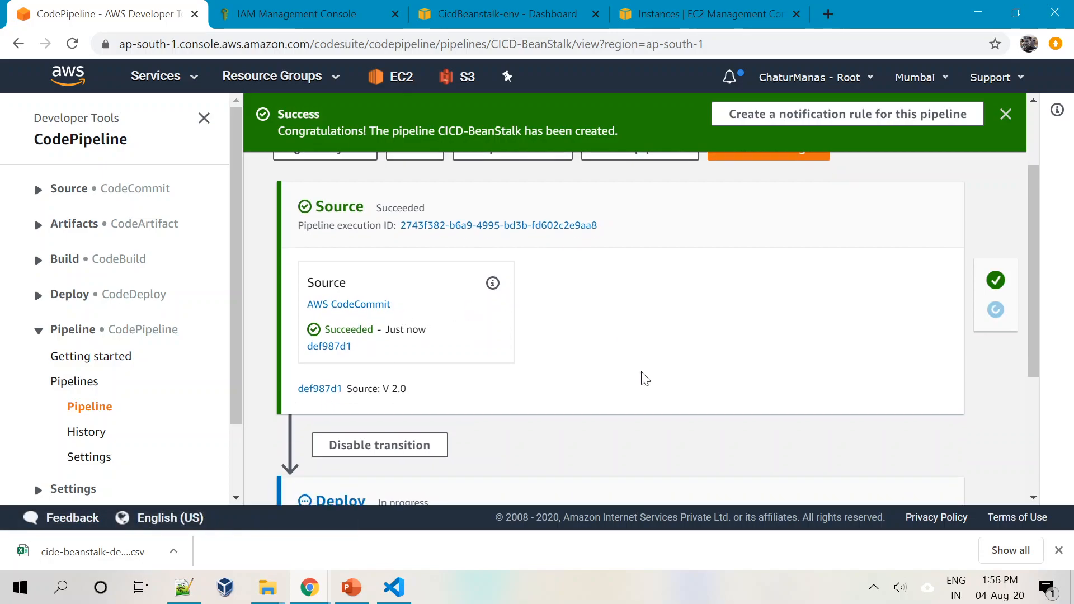
{"action": "scroll", "coordinate": [645, 378], "scroll_direction": "down", "scroll_amount": 4}
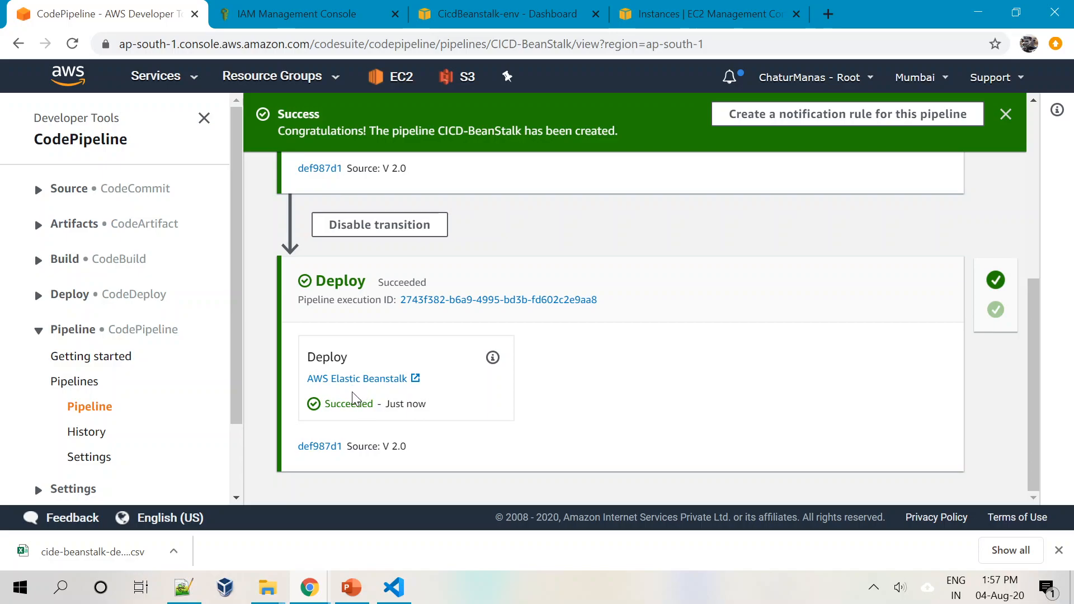
{"action": "scroll", "coordinate": [458, 390], "scroll_direction": "up", "scroll_amount": 5}
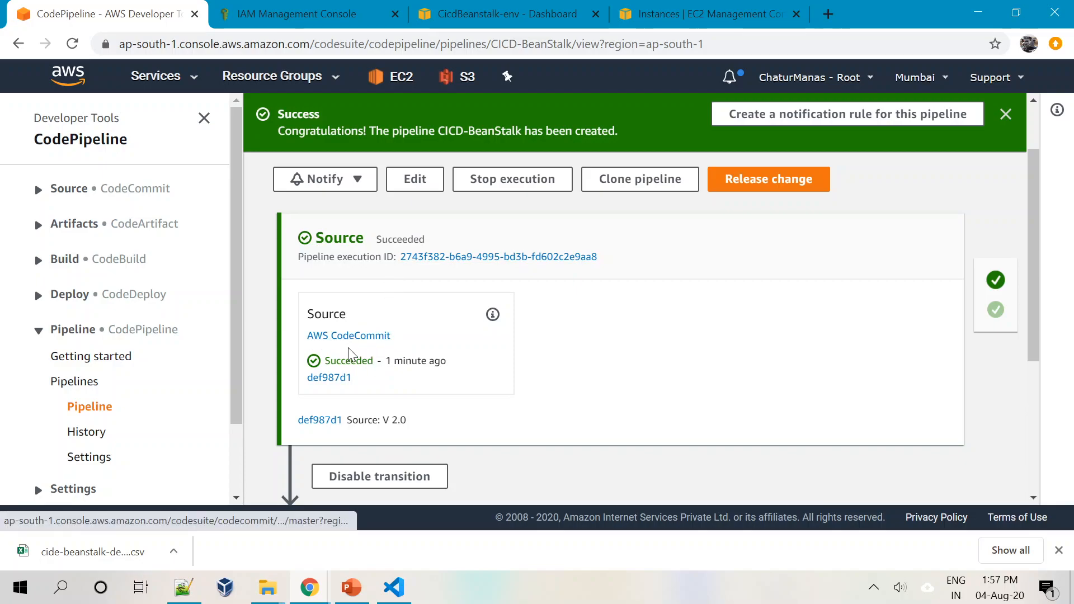
{"action": "scroll", "coordinate": [552, 367], "scroll_direction": "down", "scroll_amount": 5}
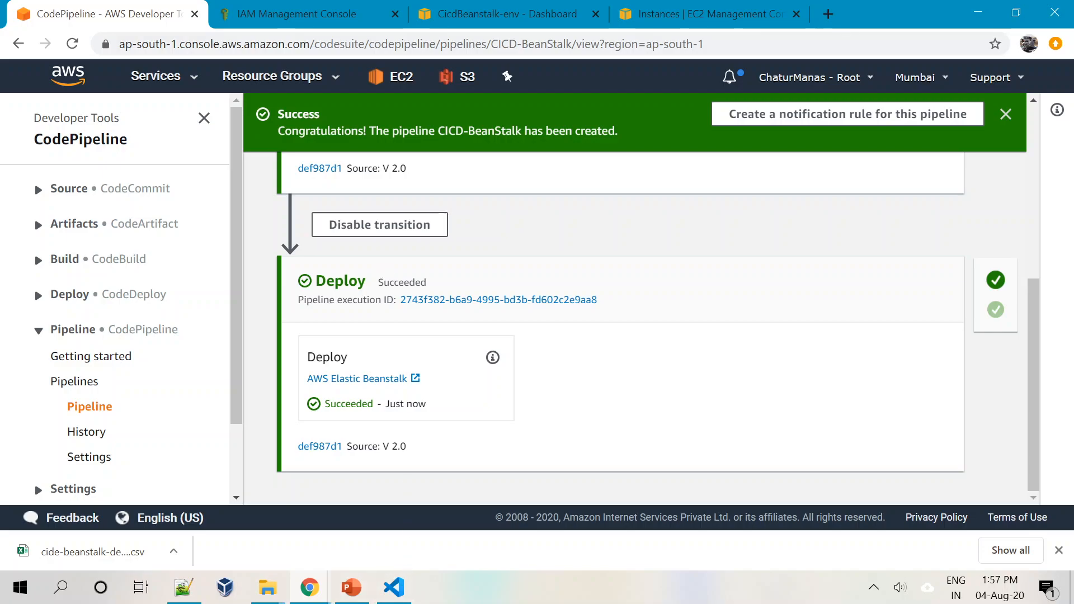
Check index.html in Visual Studio Code, switch back to Chrome and open the CicdBeanstalk-env URL to inspect the deployed page's text.
{"action": "left_click", "coordinate": [394, 589]}
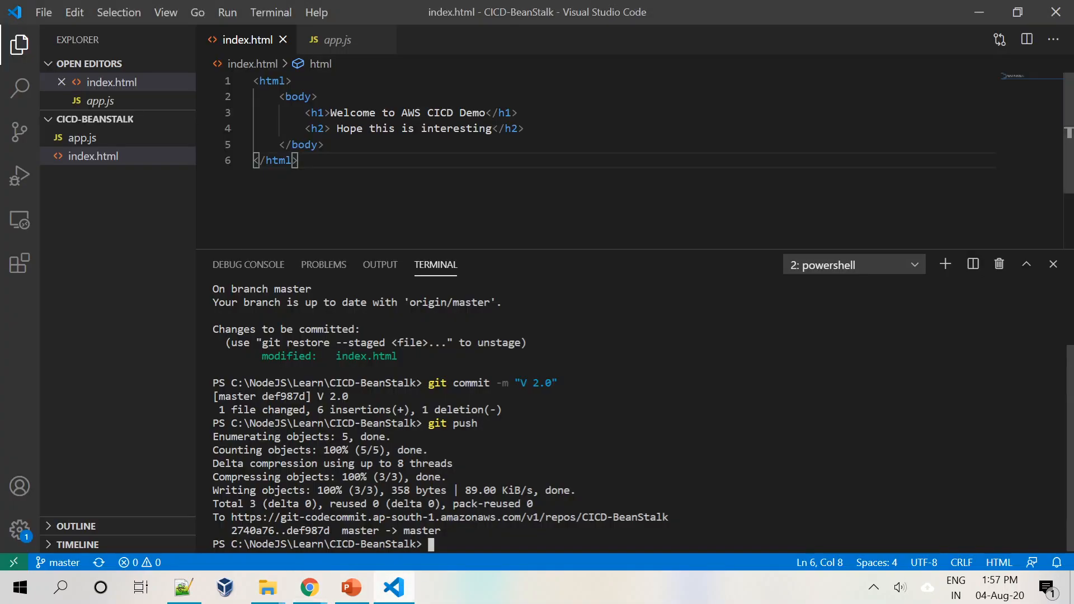
{"action": "key", "text": "alt+Tab"}
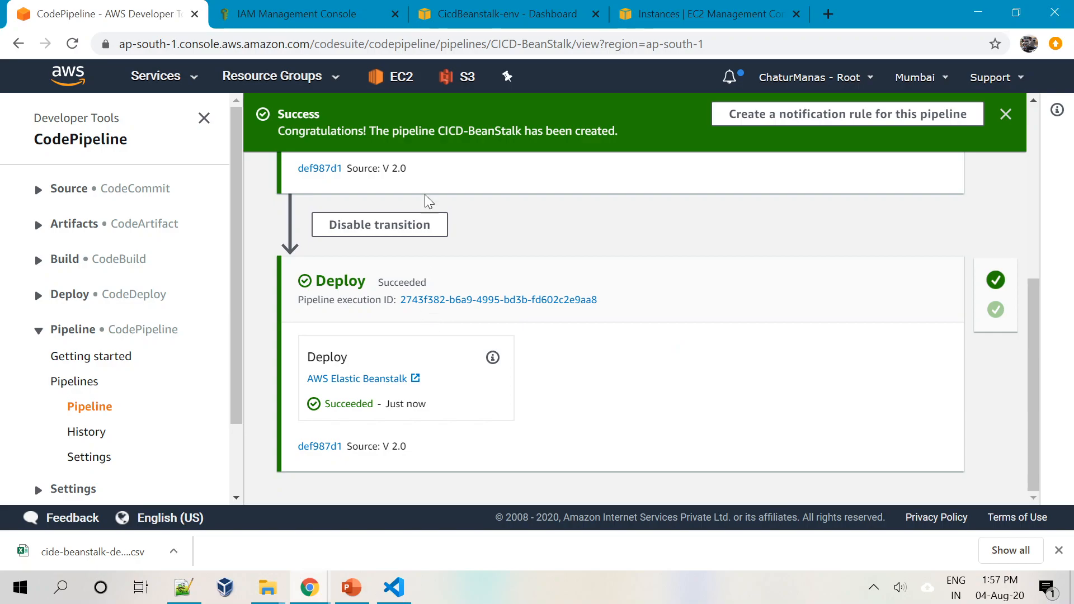
{"action": "left_click", "coordinate": [502, 8]}
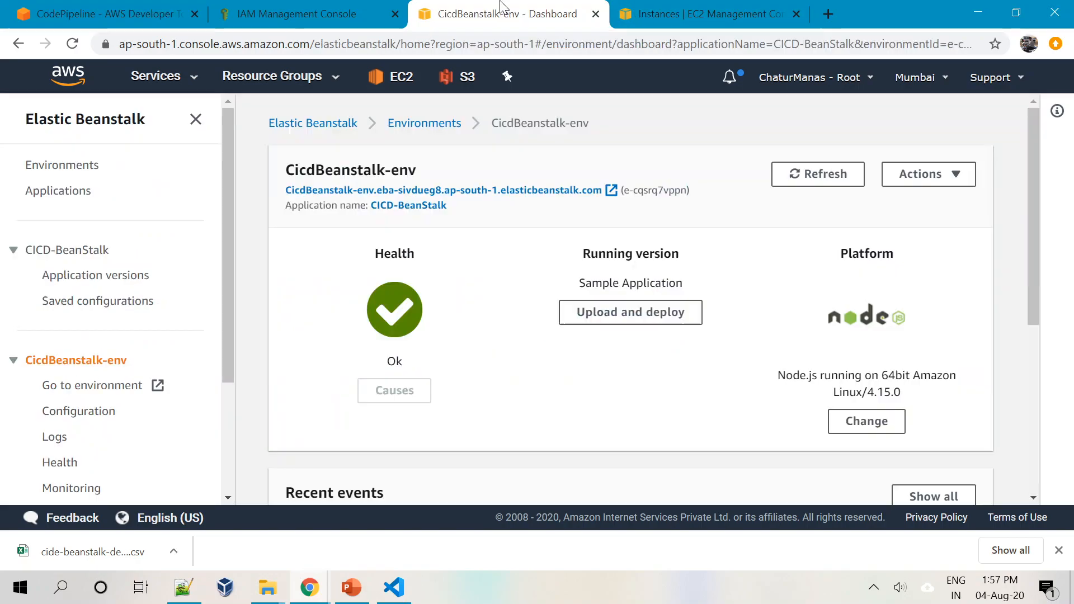
{"action": "right_click", "coordinate": [442, 192]}
{"action": "left_click", "coordinate": [481, 206]}
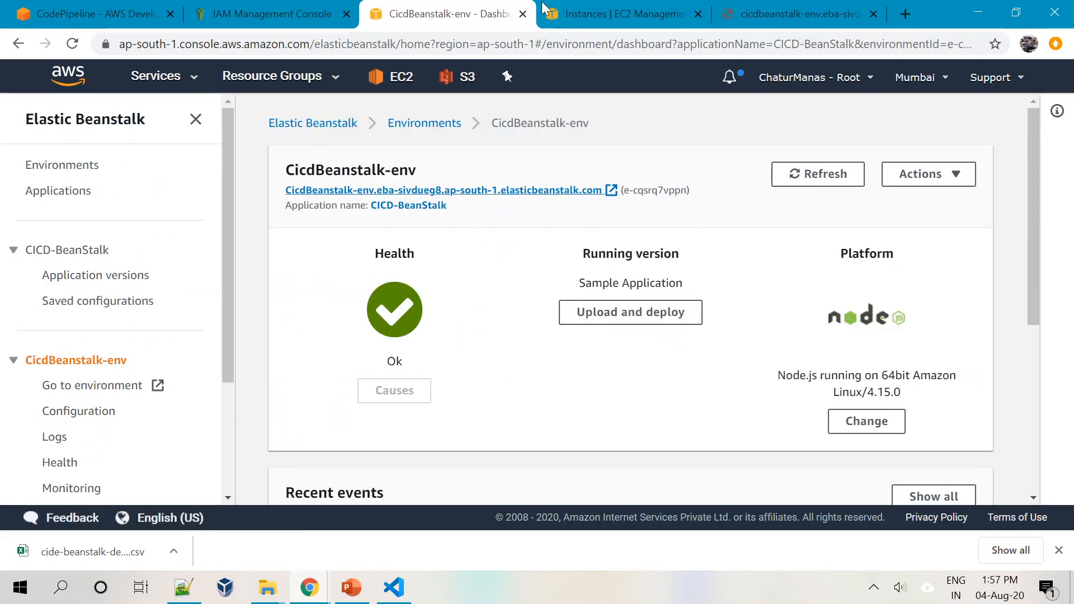
{"action": "left_click", "coordinate": [839, 10]}
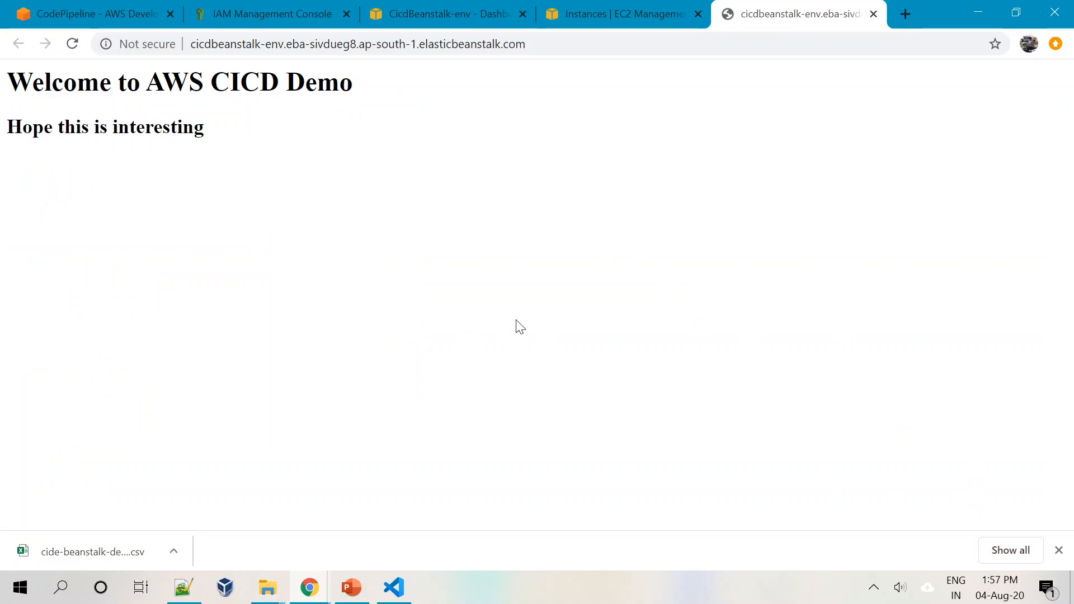
{"action": "left_click_drag", "start_coordinate": [7, 82], "coordinate": [388, 105]}
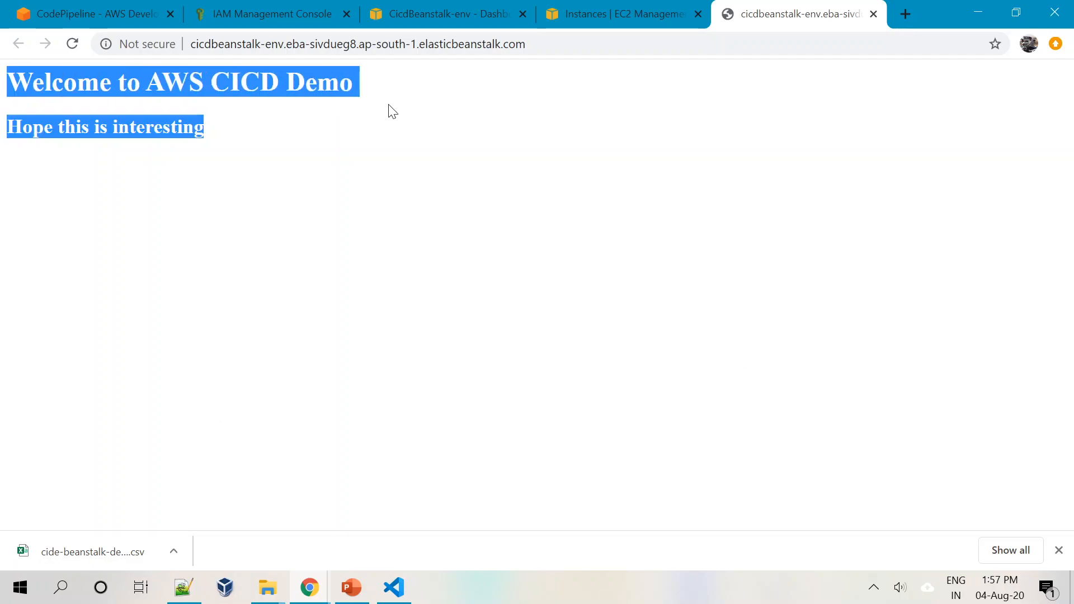
{"action": "left_click", "coordinate": [343, 188]}
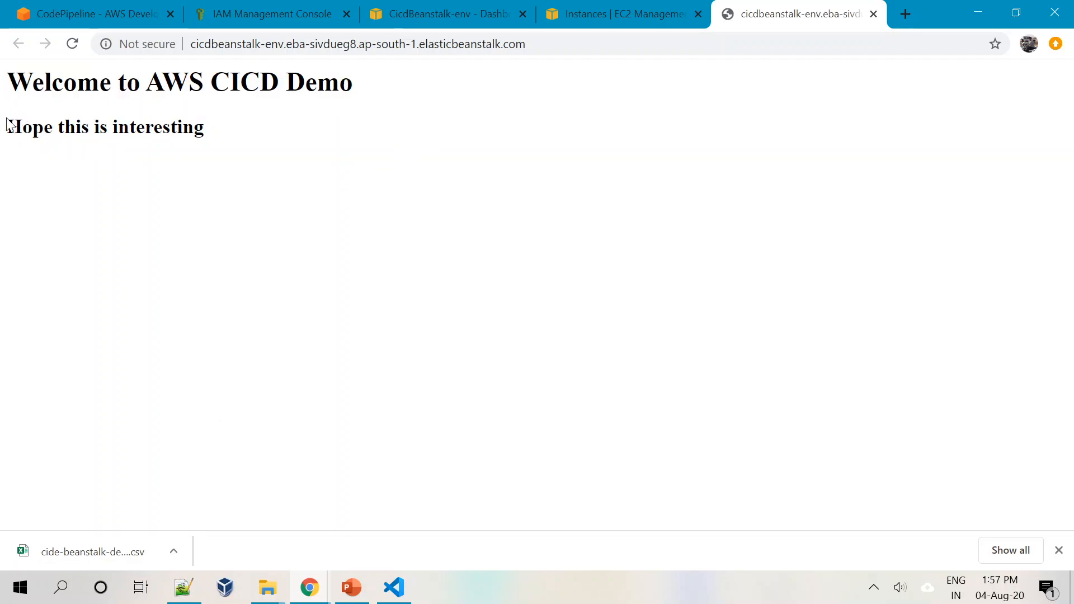
Review the deployed page's second heading, compare it with the AWS Services Used In This Demo slide in PowerPoint, and return to Chrome.
{"action": "left_click_drag", "start_coordinate": [6, 126], "coordinate": [271, 144]}
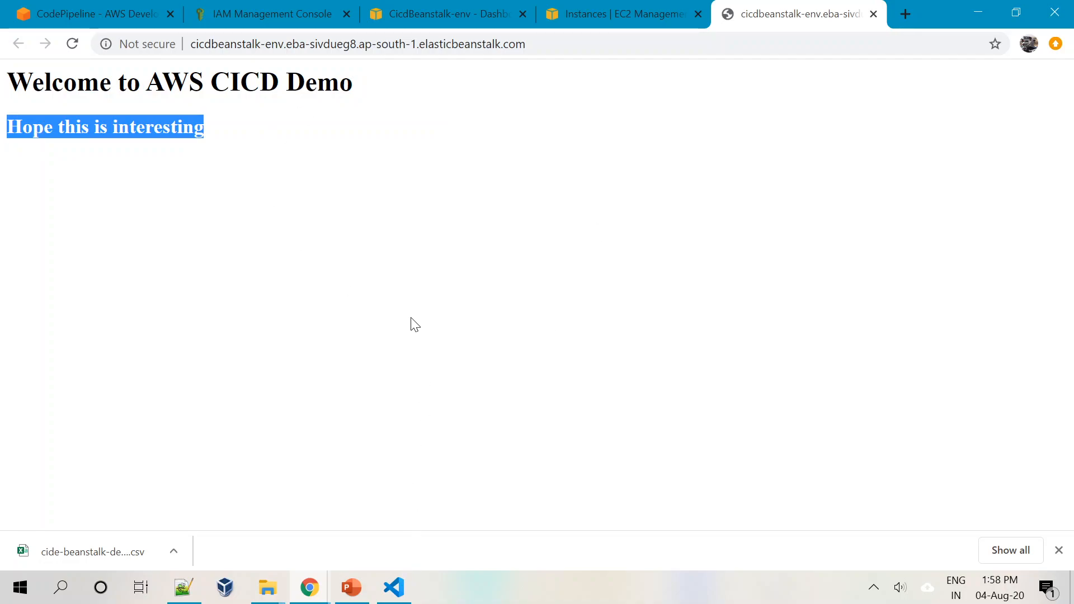
{"action": "left_click", "coordinate": [352, 587]}
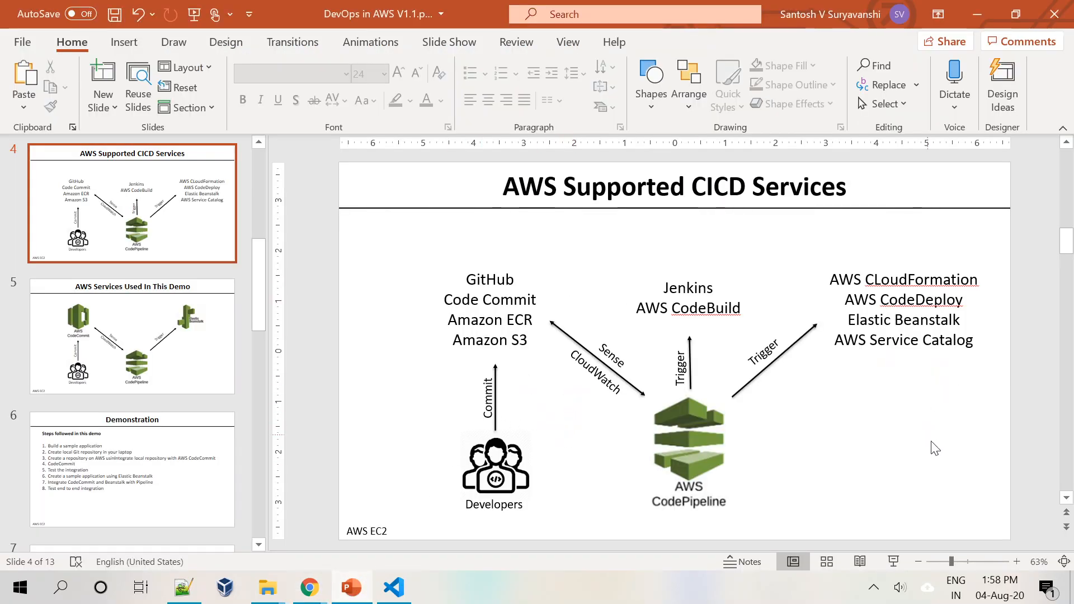
{"action": "scroll", "coordinate": [349, 330], "scroll_direction": "down", "scroll_amount": 1}
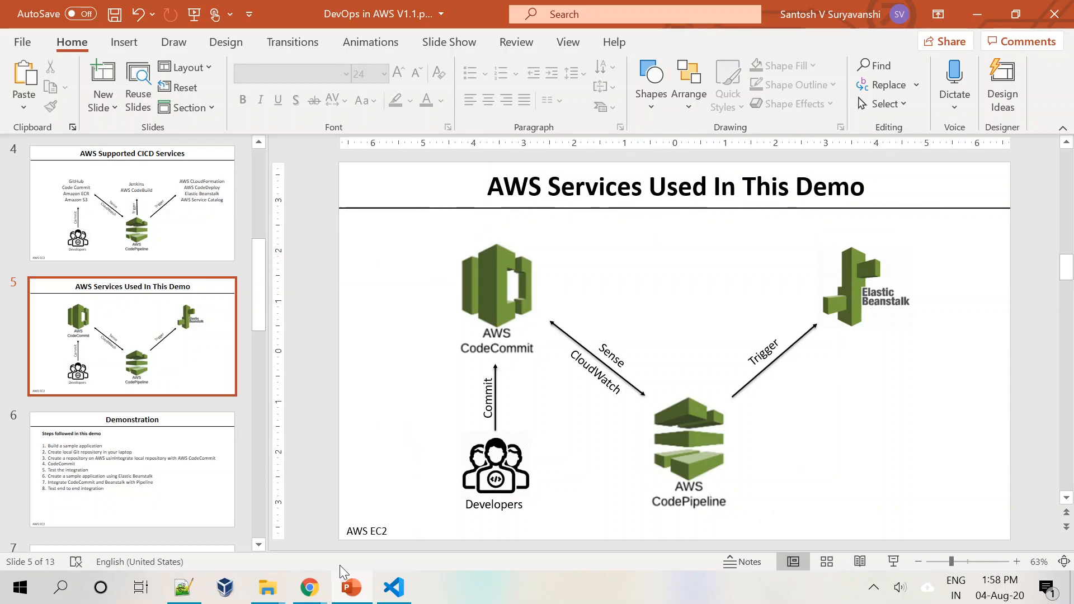
{"action": "mouse_move", "coordinate": [309, 588]}
{"action": "left_click", "coordinate": [230, 511]}
{"action": "left_click", "coordinate": [177, 228]}
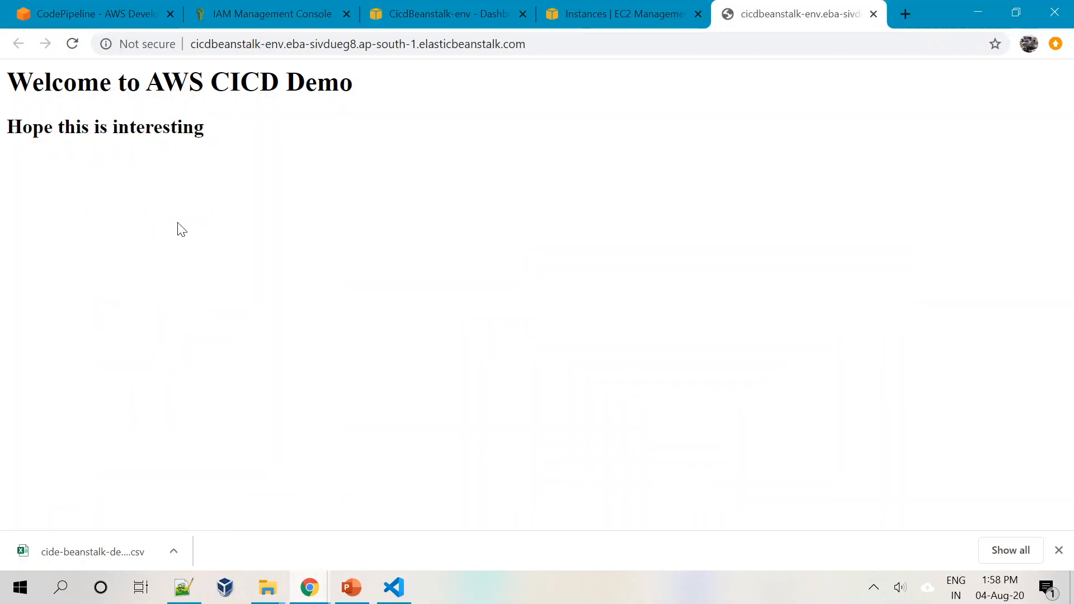
In Visual Studio Code, add an h2 line reading "Isn't this Amazing !!! :-)" below the existing h2 in index.html and save the file.
{"action": "mouse_move", "coordinate": [398, 587]}
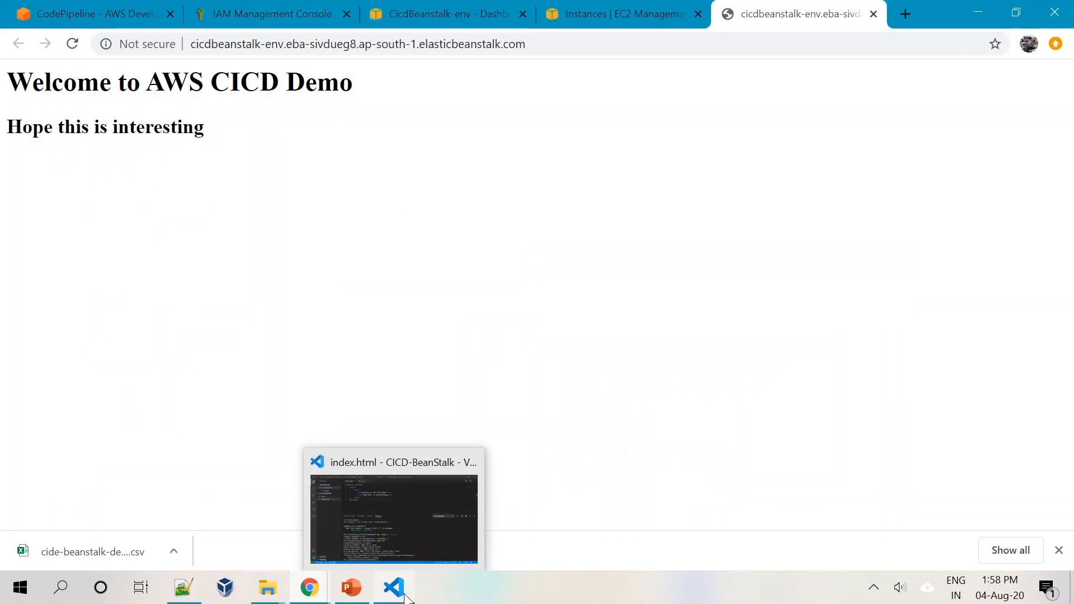
{"action": "left_click", "coordinate": [424, 514]}
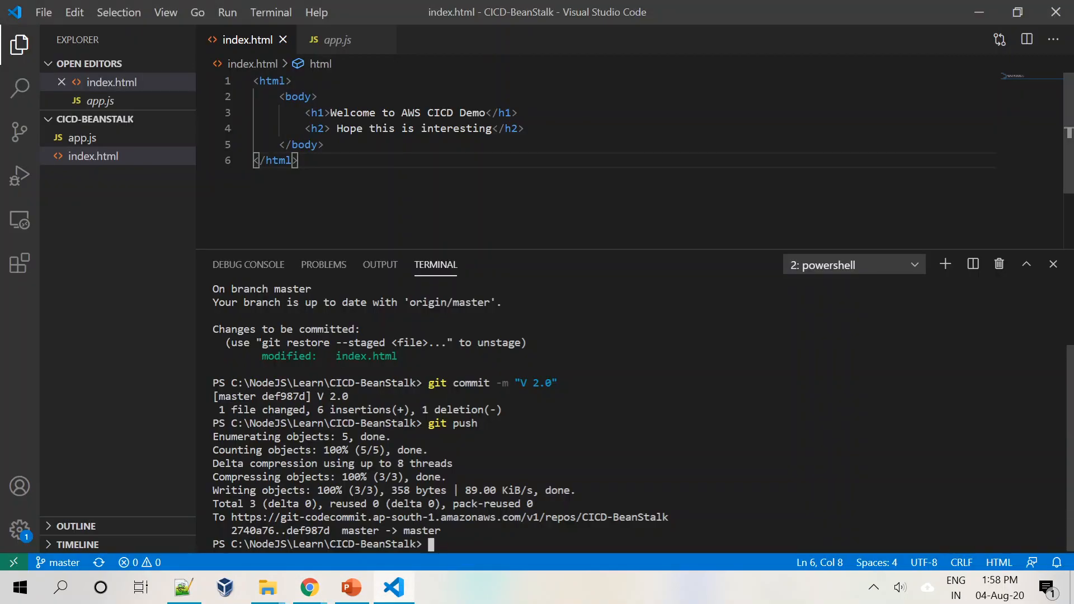
{"action": "left_click", "coordinate": [525, 129]}
{"action": "key", "text": "Return"}
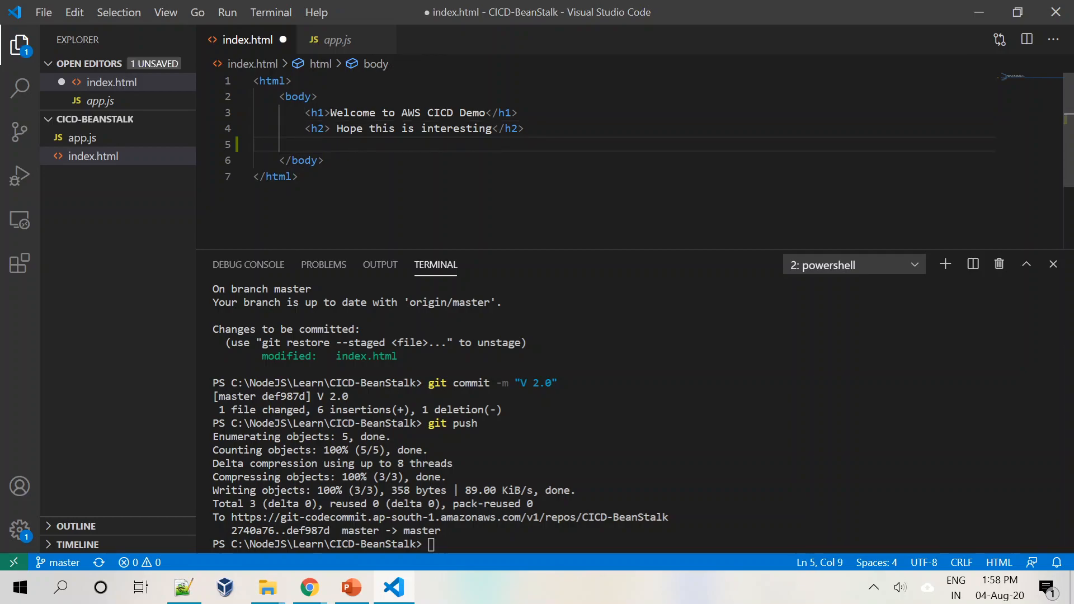
{"action": "type", "text": "<h3"}
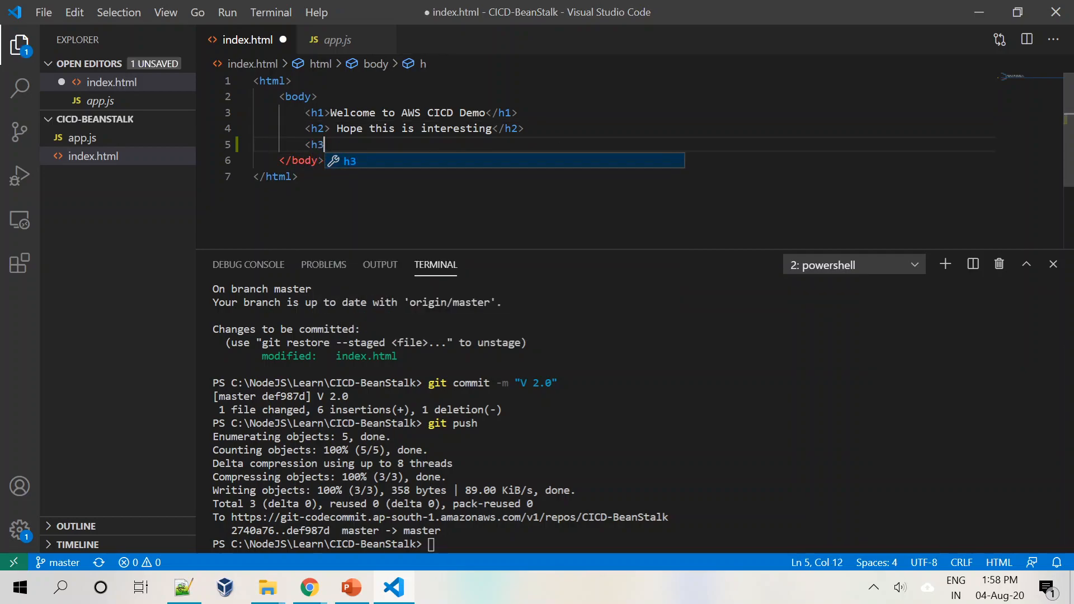
{"action": "key", "text": "BackSpace"}
{"action": "type", "text": "2> "}
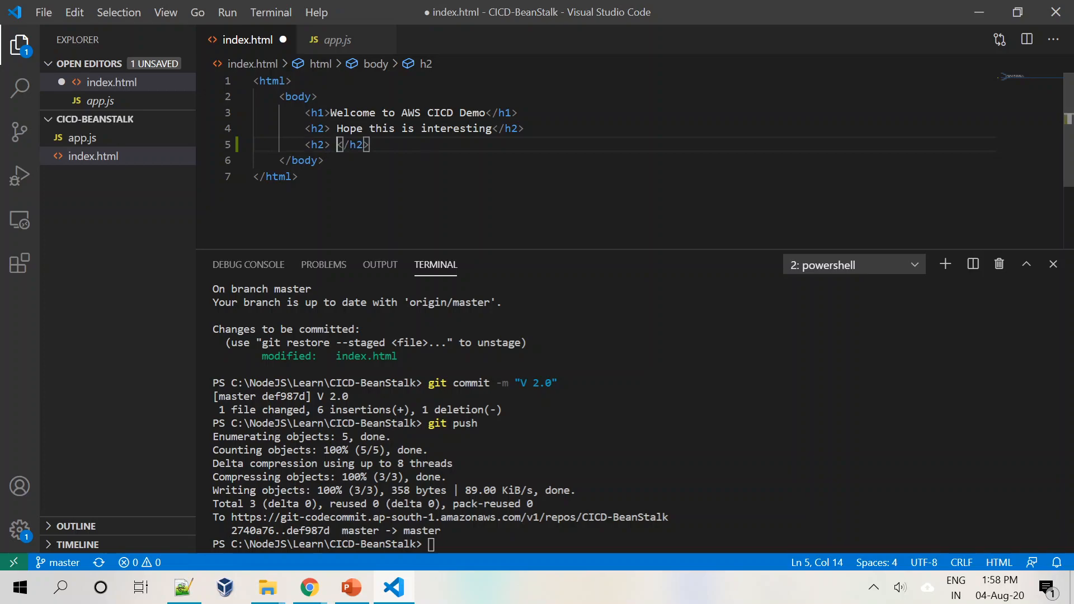
{"action": "type", "text": "Isn"}
{"action": "type", "text": "'t ti"}
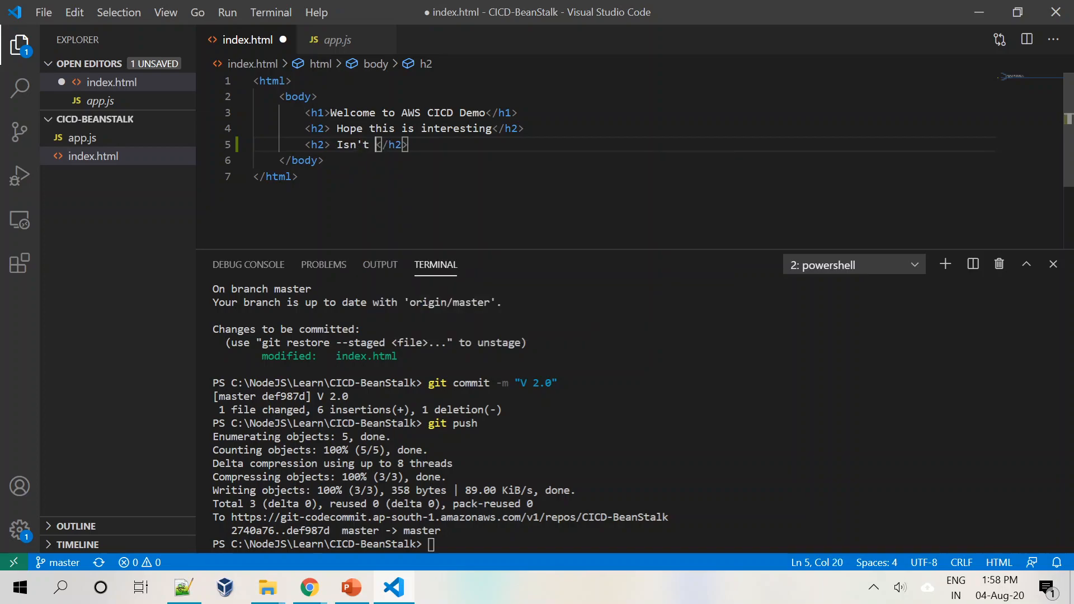
{"action": "key", "text": "BackSpace"}
{"action": "type", "text": "his Amaz"}
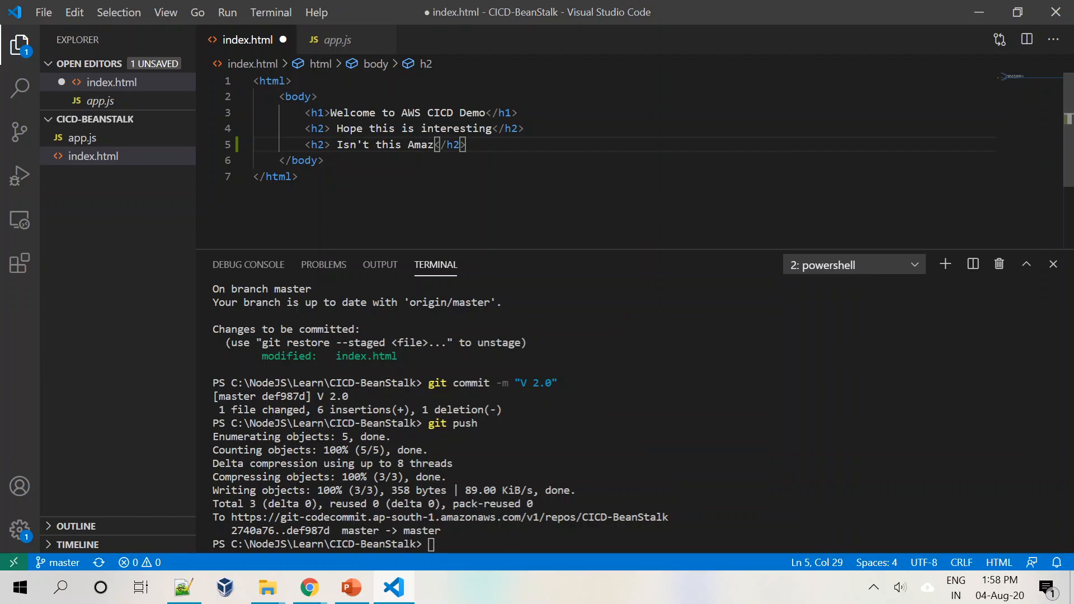
{"action": "type", "text": "ing !!! "}
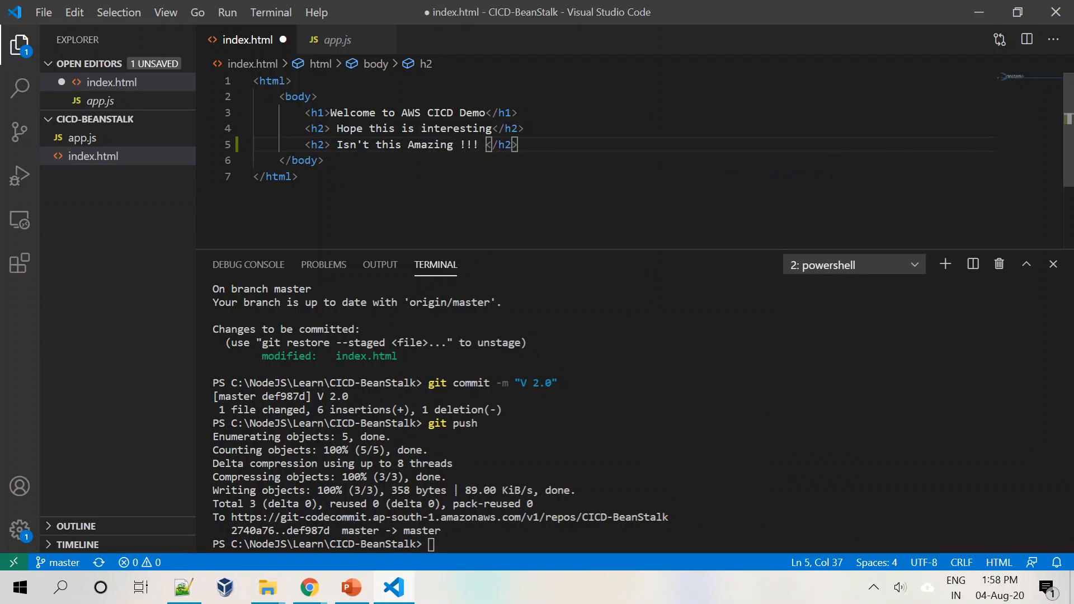
{"action": "type", "text": ":-)"}
{"action": "left_click", "coordinate": [298, 177]}
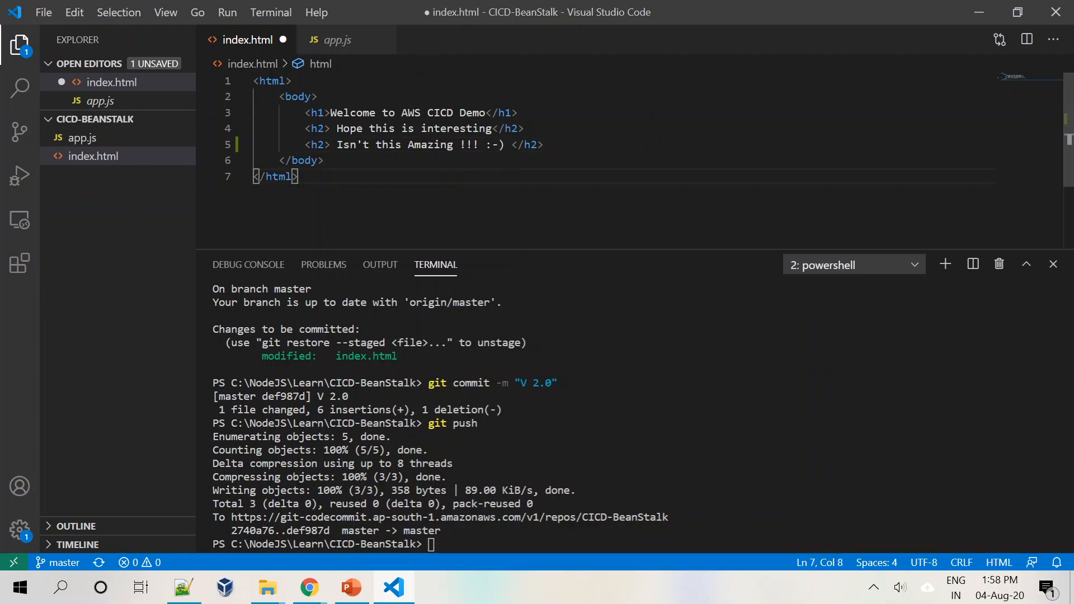
{"action": "key", "text": "ctrl+s"}
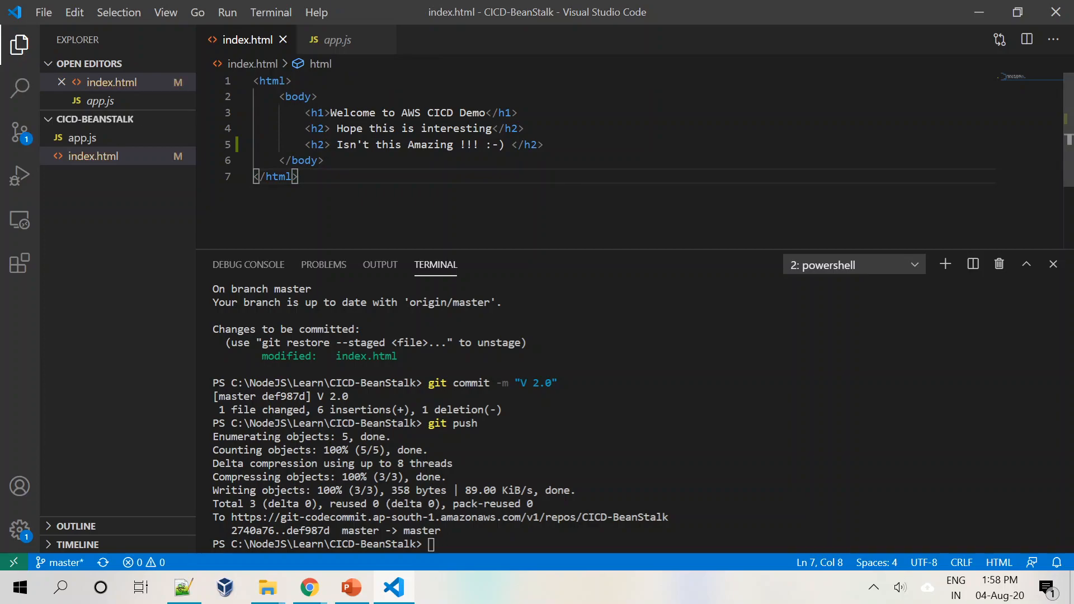
Check the repository with git status in the terminal and stage all changes with git add.
{"action": "left_click", "coordinate": [431, 545]}
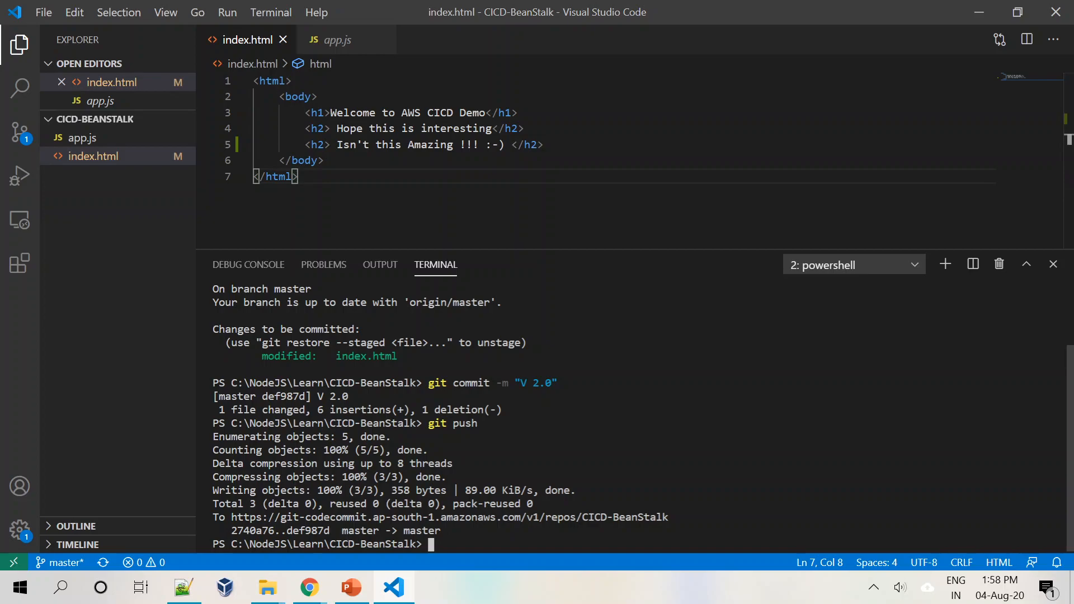
{"action": "type", "text": "git status"}
{"action": "key", "text": "Return"}
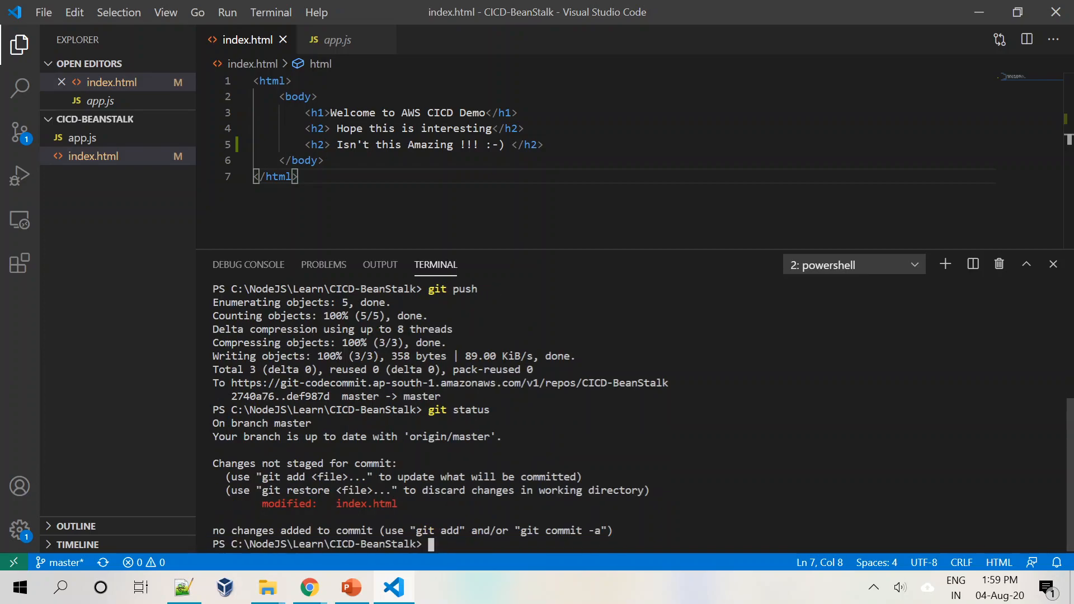
{"action": "type", "text": "git add."}
{"action": "key", "text": "Return"}
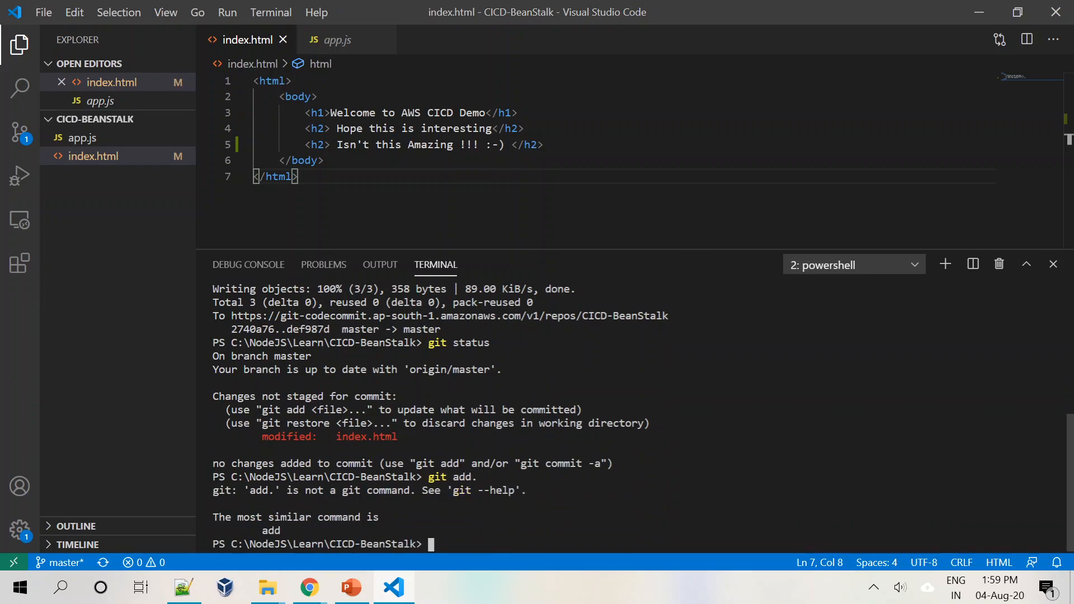
{"action": "key", "text": "Up"}
{"action": "type", "text": "."}
{"action": "key", "text": "Return"}
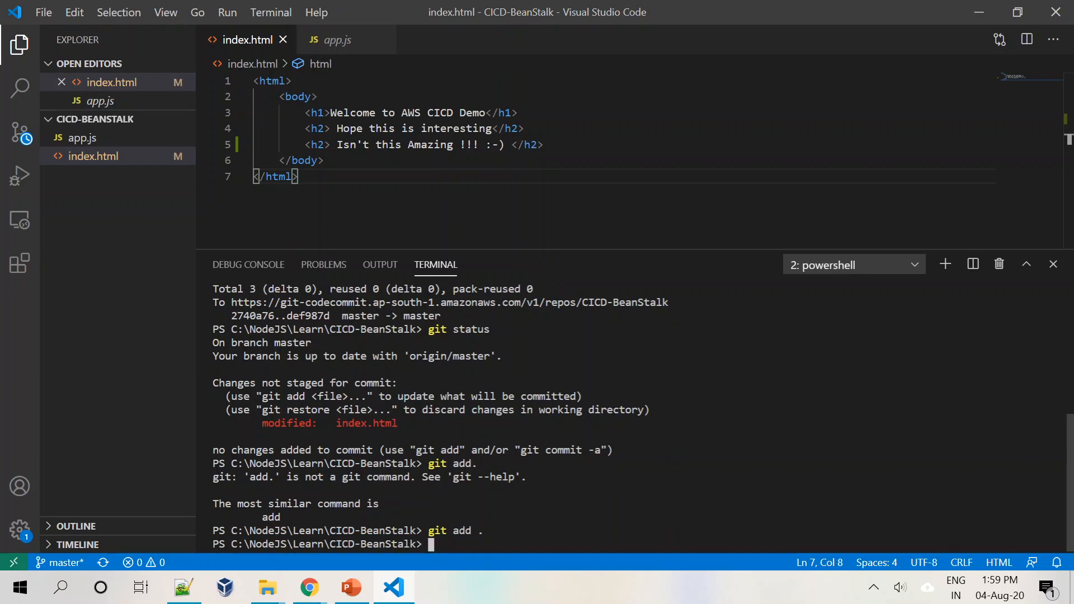
{"action": "type", "text": "git commi"}
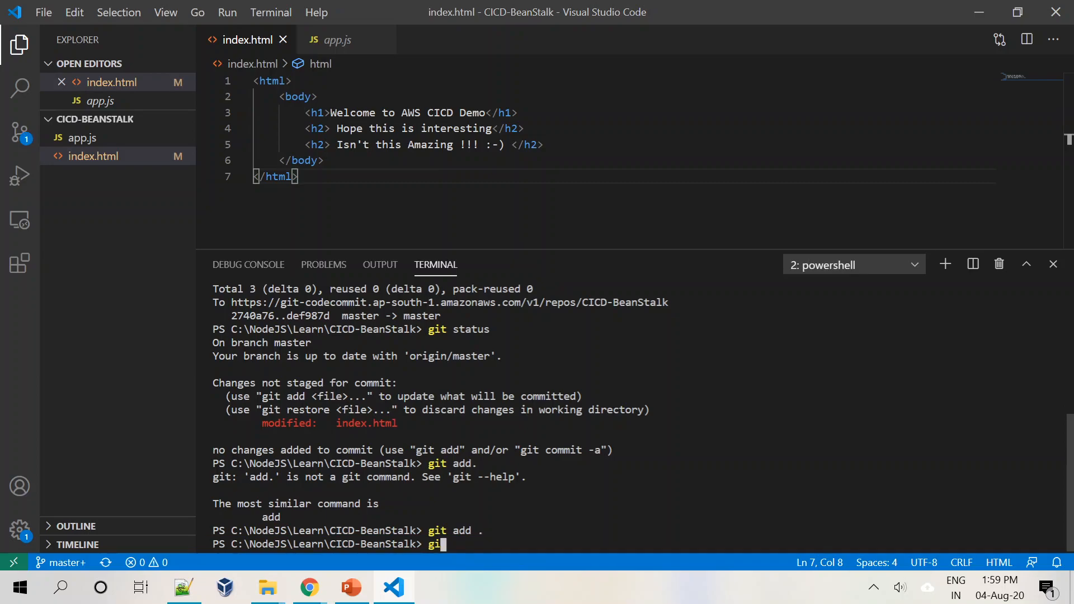
{"action": "type", "text": "t"}
{"action": "key", "text": "Return"}
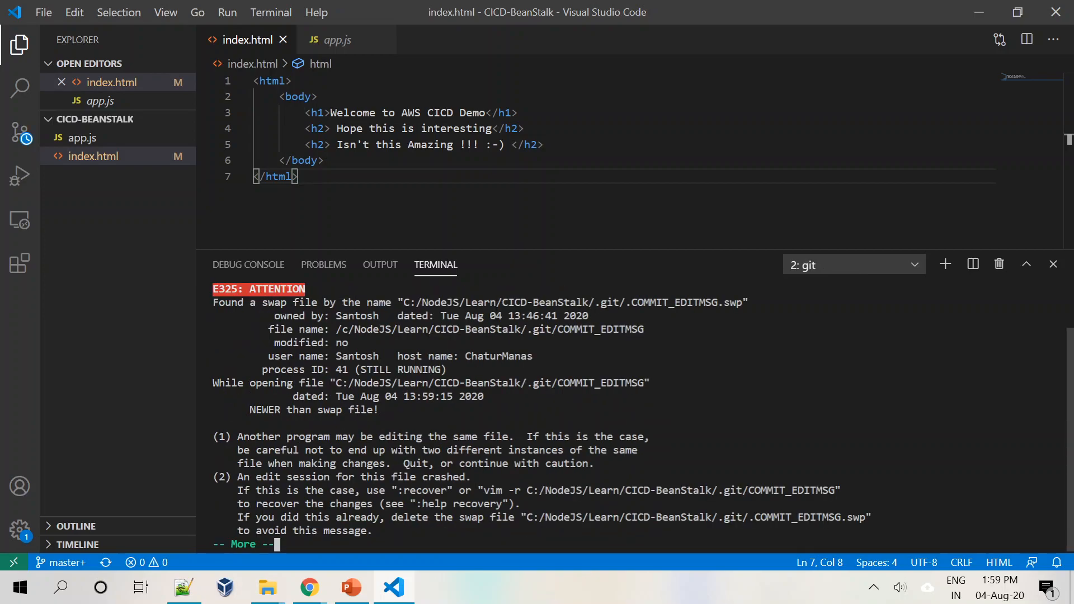
{"action": "key", "text": "space"}
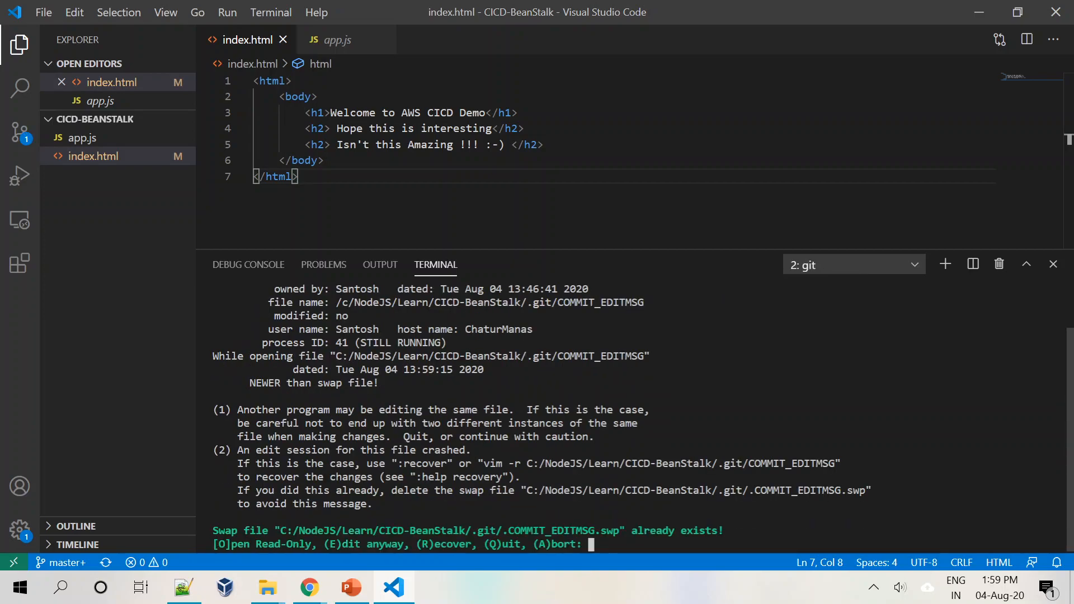
{"action": "key", "text": "q"}
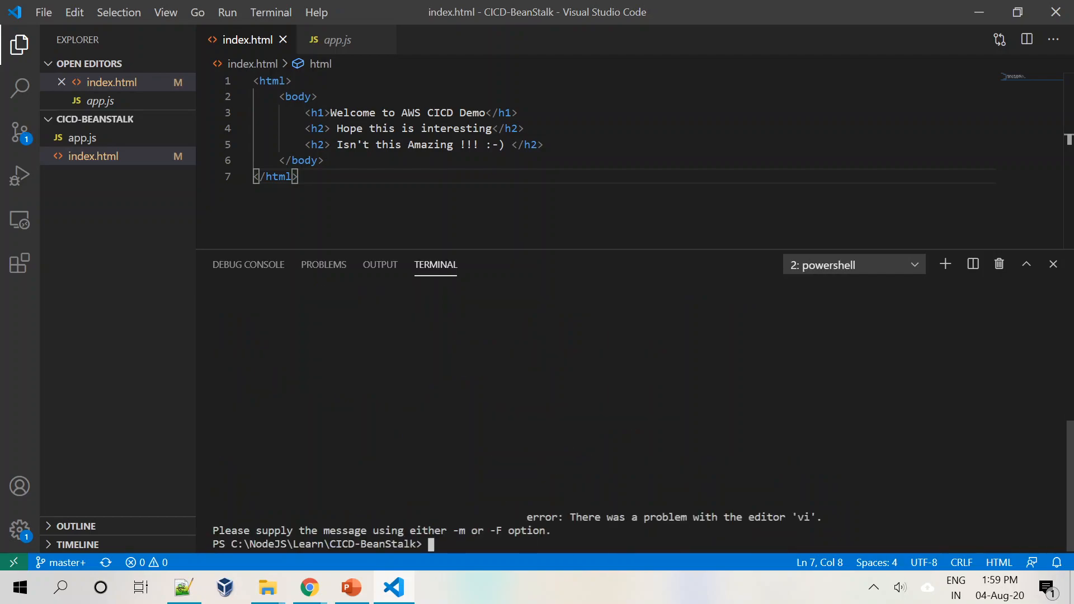
{"action": "type", "text": "clear"}
{"action": "key", "text": "Return"}
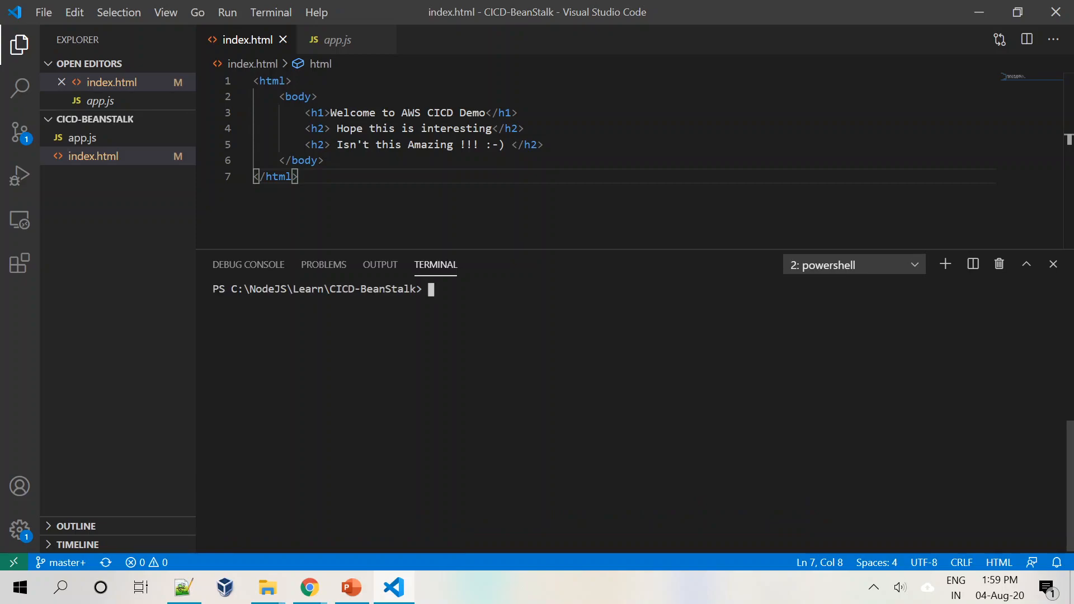
Commit the staged change with the message "V3.0" and push it to the CodeCommit repository.
{"action": "type", "text": "git commit -m \"V3"}
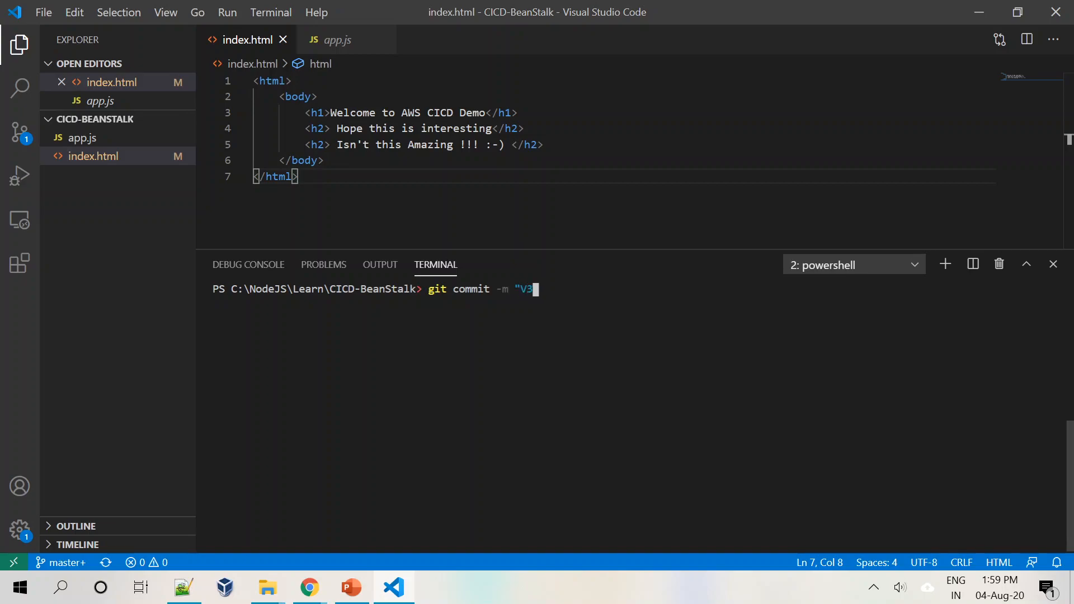
{"action": "type", "text": ".0\""}
{"action": "key", "text": "Return"}
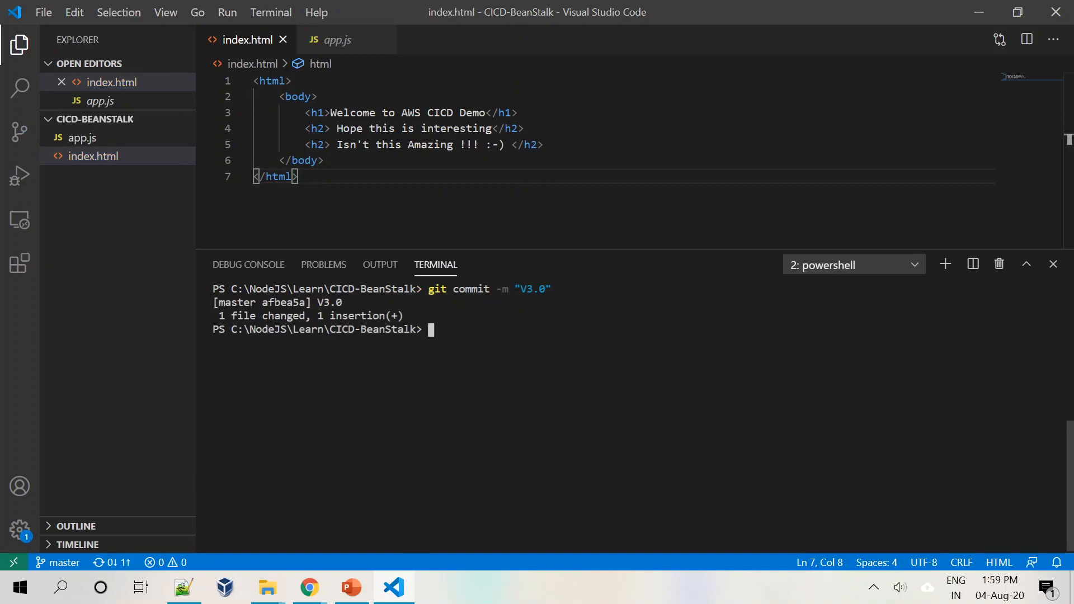
{"action": "type", "text": "git push"}
{"action": "key", "text": "Return"}
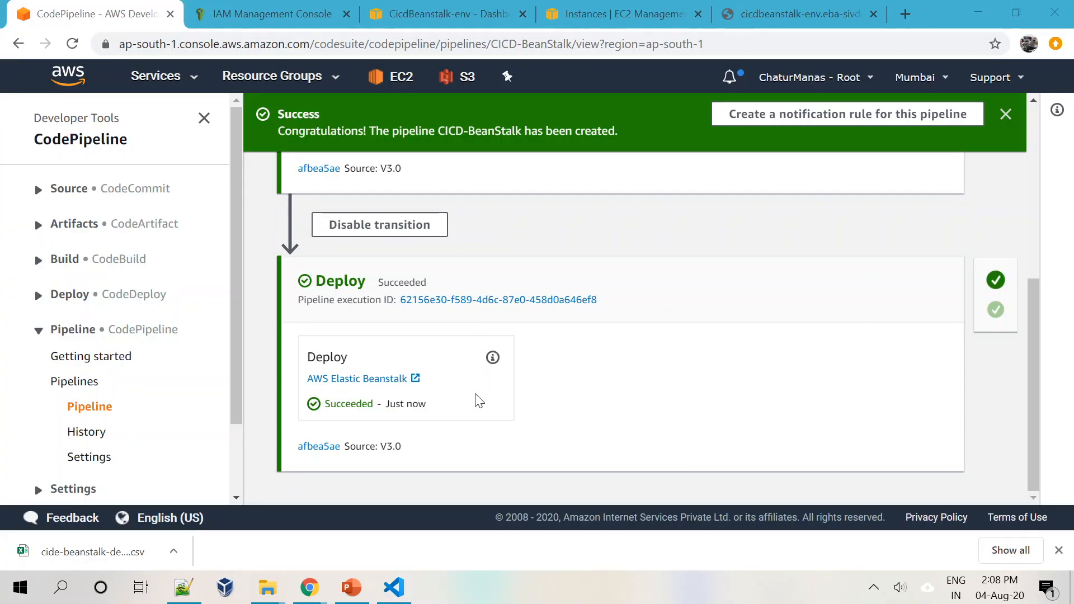
Reload the deployed cicdbeanstalk-env page in Chrome and inspect its text for the added heading.
{"action": "left_click", "coordinate": [798, 13]}
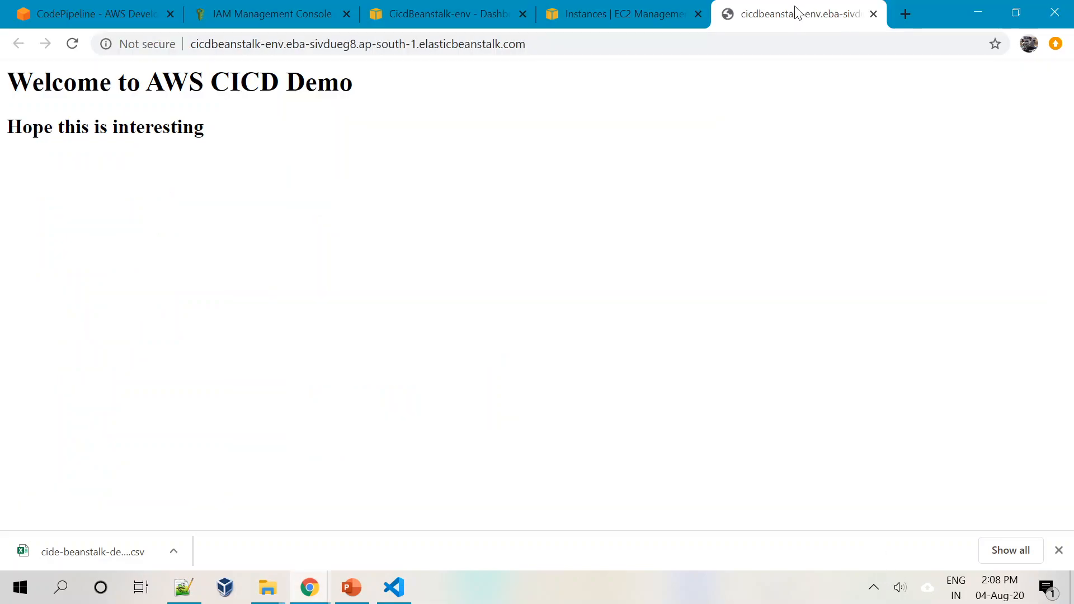
{"action": "left_click", "coordinate": [73, 44]}
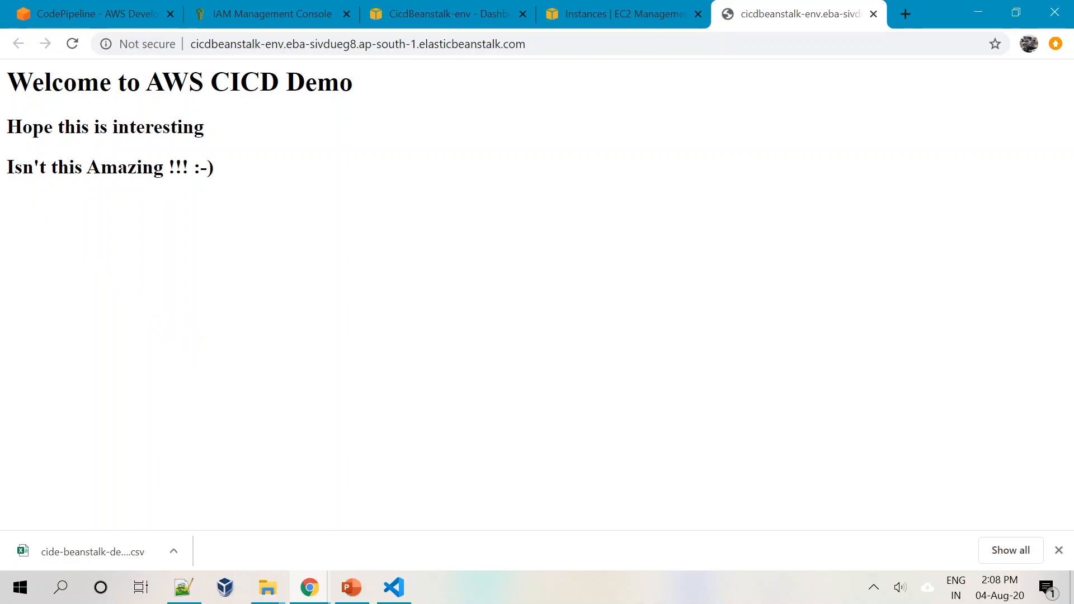
{"action": "left_click_drag", "start_coordinate": [7, 168], "coordinate": [350, 209]}
{"action": "left_click", "coordinate": [472, 320]}
Switch to PowerPoint and trace the flow from Developers through CodeCommit and CodePipeline to Elastic Beanstalk on the demo services slide.
{"action": "left_click", "coordinate": [351, 587]}
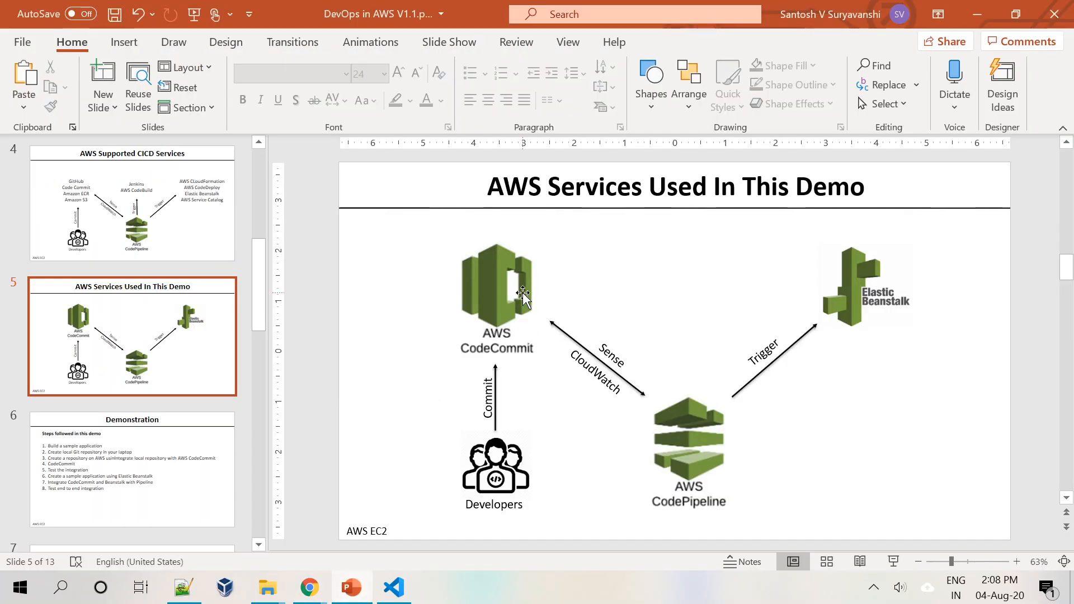
{"action": "left_click", "coordinate": [523, 293]}
{"action": "left_click", "coordinate": [493, 486]}
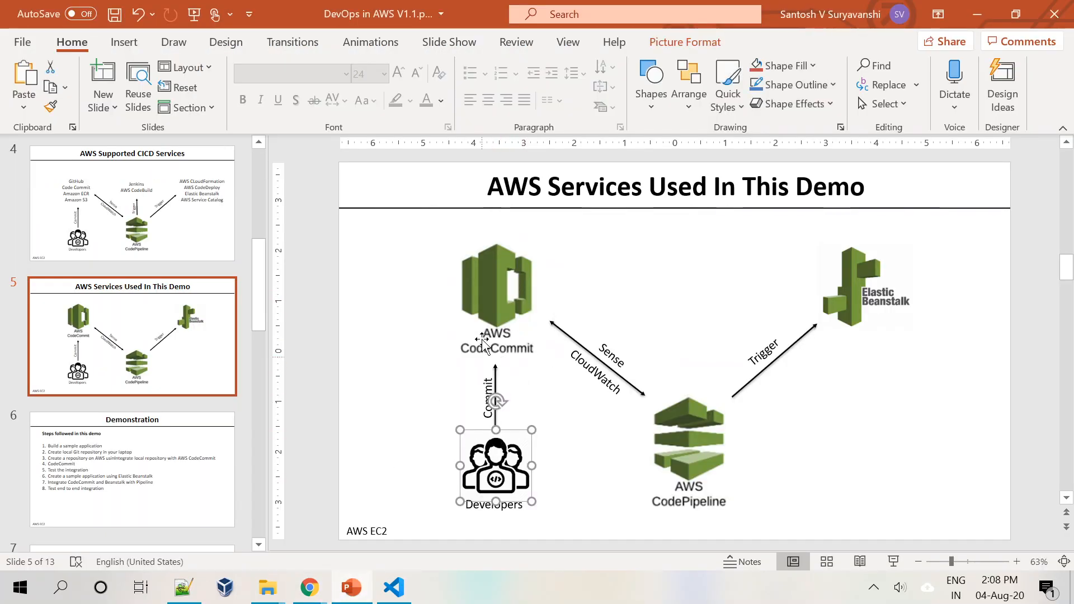
{"action": "left_click", "coordinate": [482, 316]}
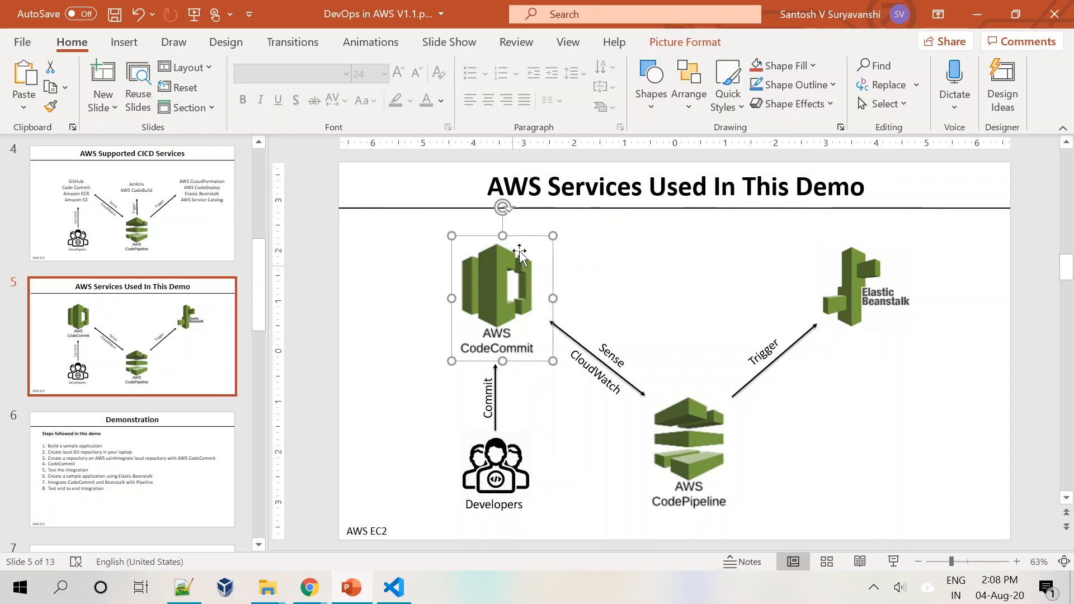
{"action": "left_click", "coordinate": [659, 463]}
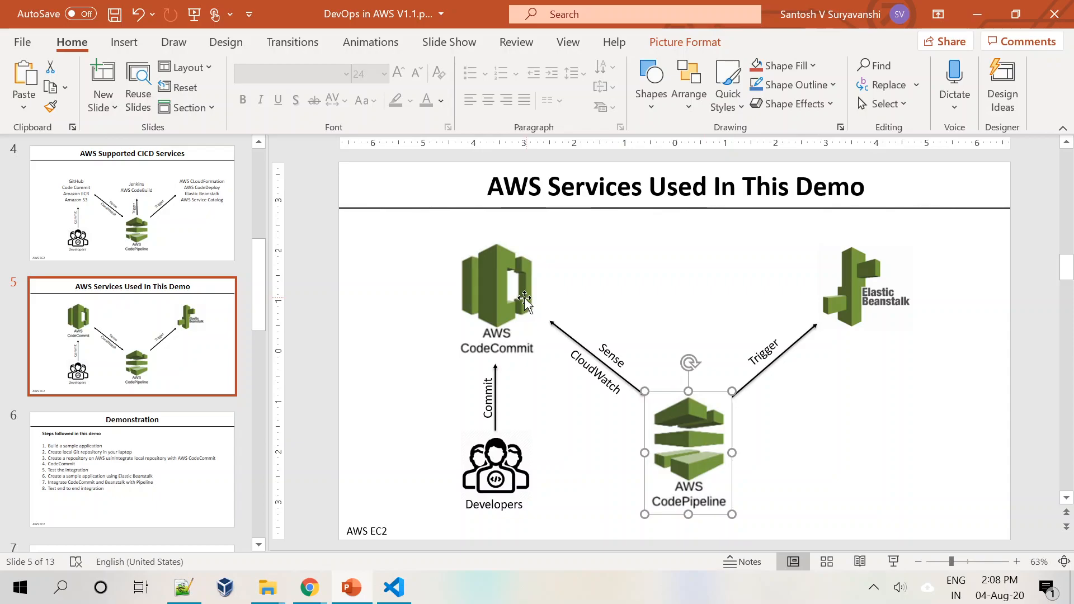
{"action": "left_click", "coordinate": [854, 299]}
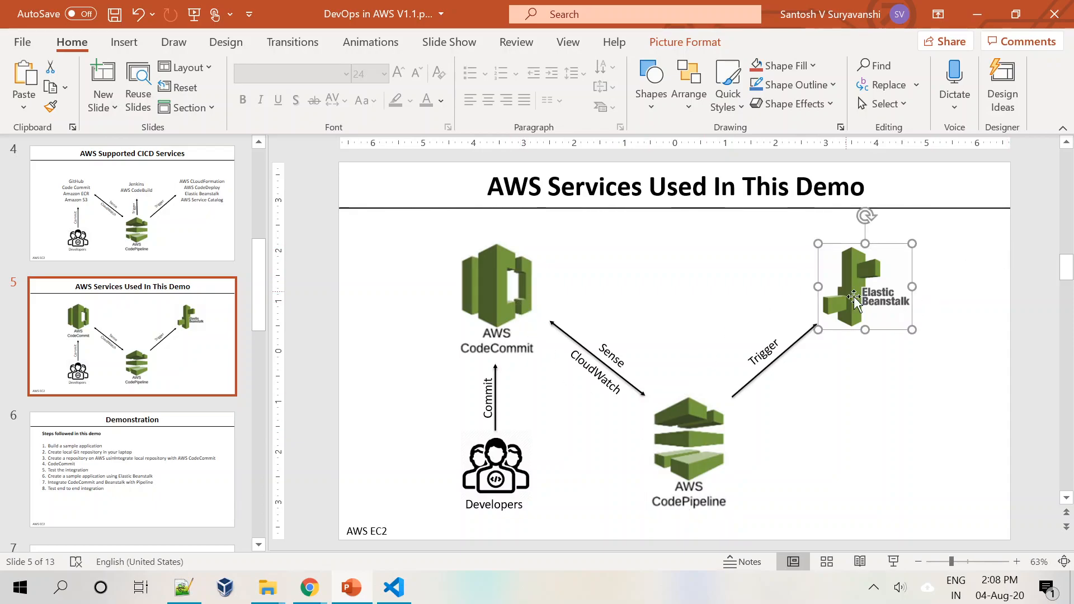
{"action": "left_click", "coordinate": [872, 441]}
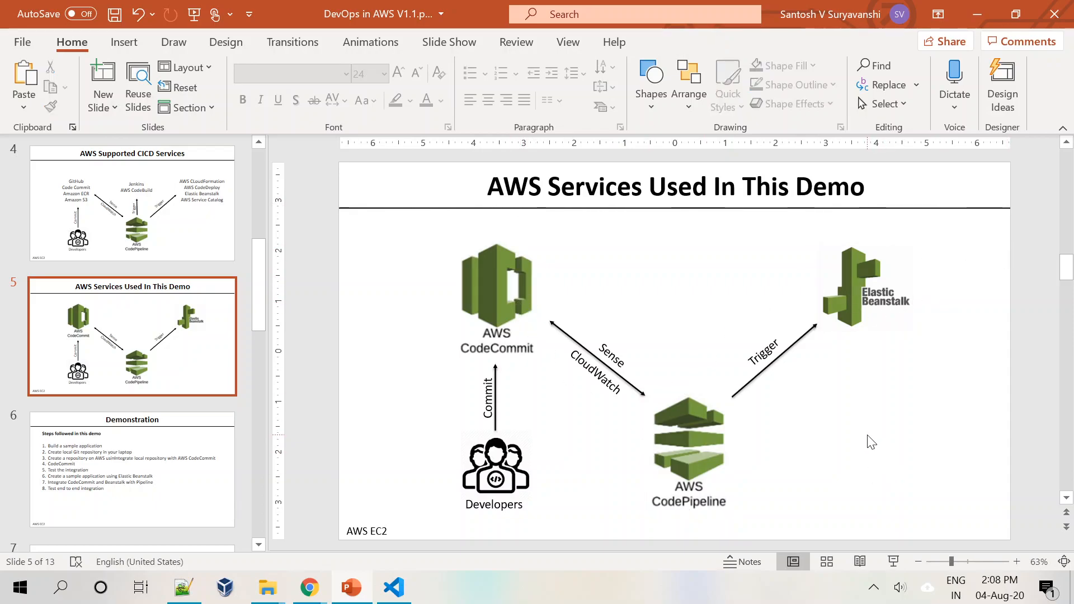